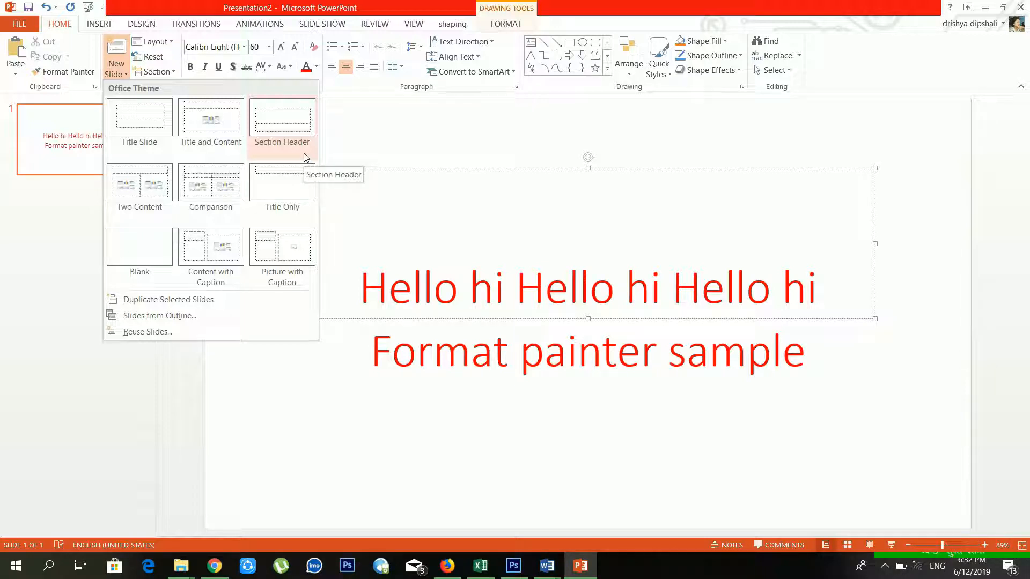
Add a blank second slide and switch it to the Section Header layout
{"action": "left_click", "coordinate": [120, 268]}
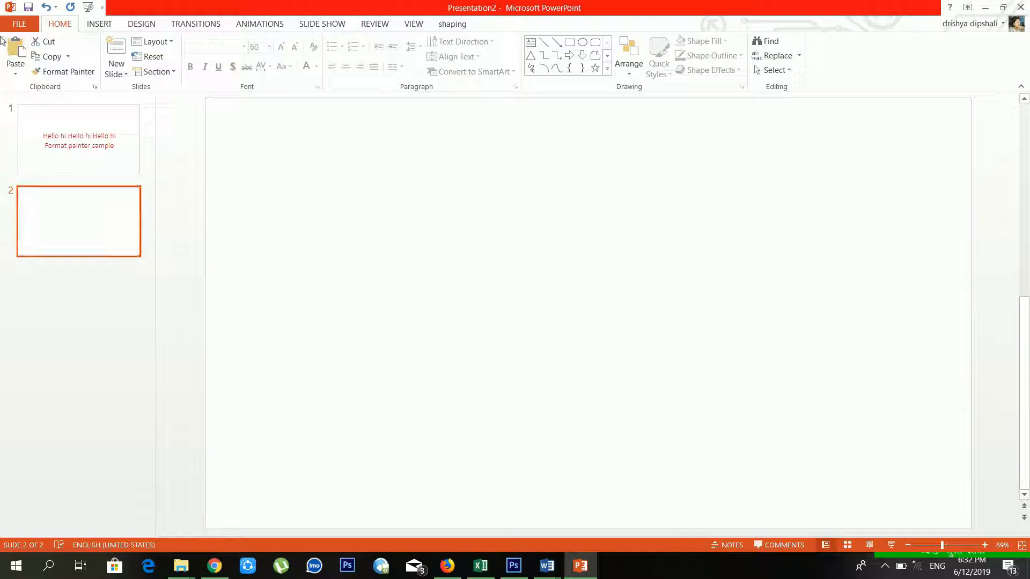
{"action": "left_click", "coordinate": [79, 122]}
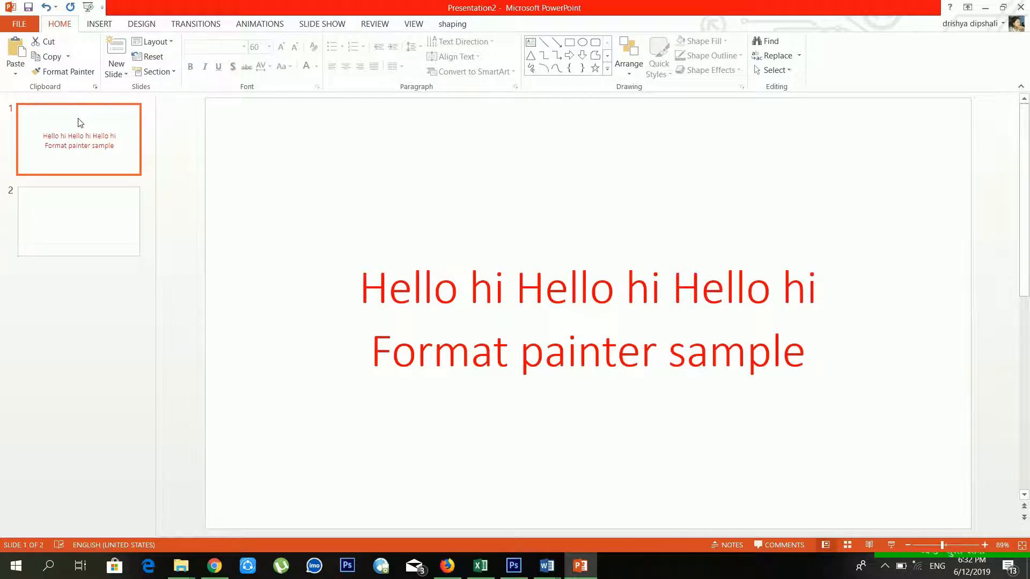
{"action": "left_click", "coordinate": [61, 217]}
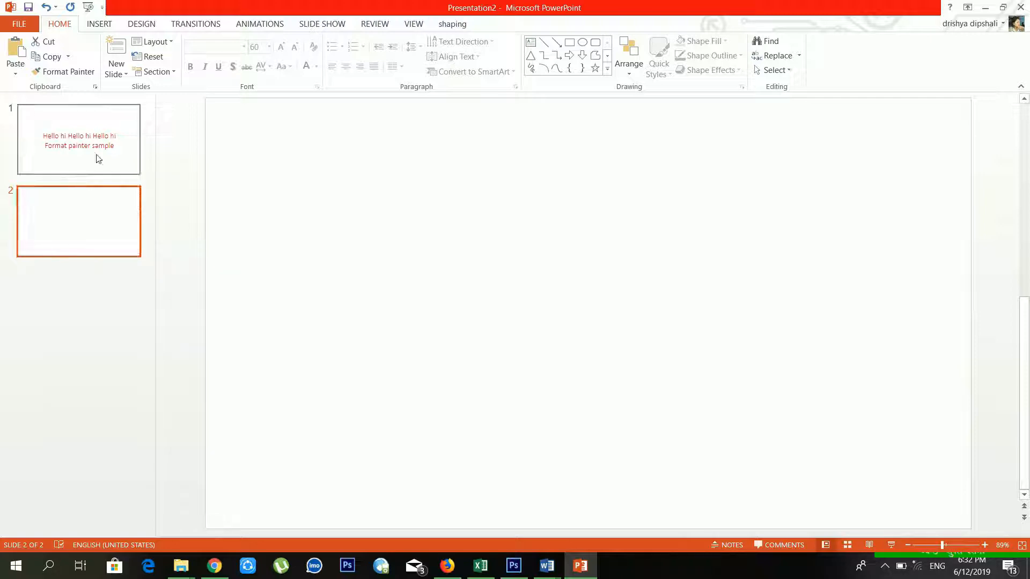
{"action": "left_click", "coordinate": [169, 41]}
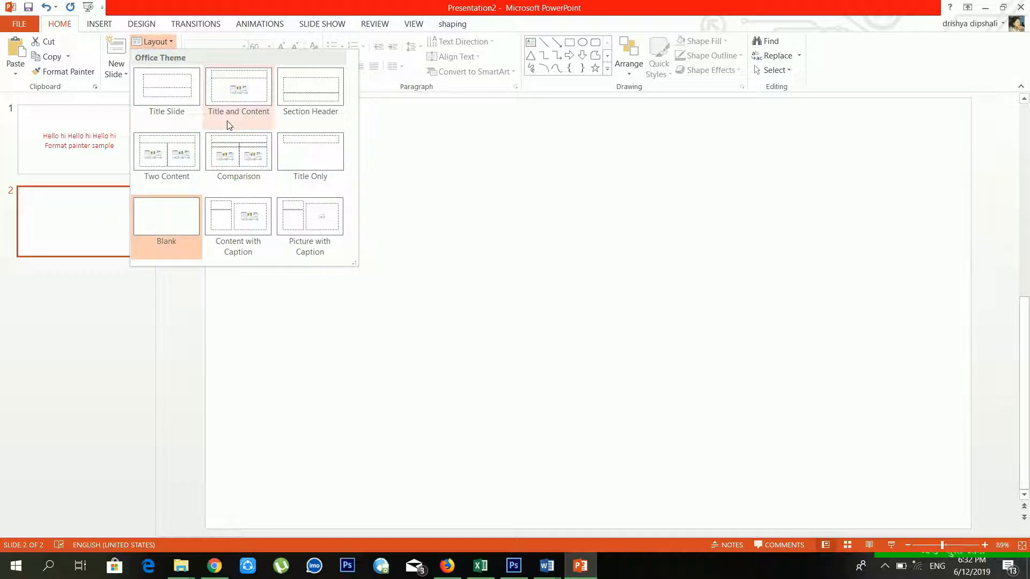
{"action": "left_click", "coordinate": [319, 121]}
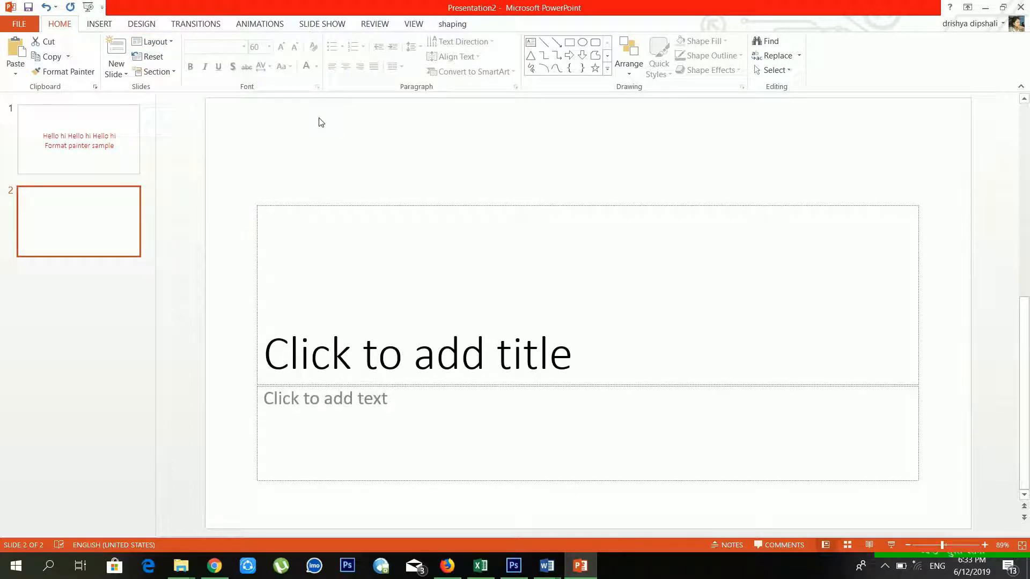
Add a new section starting at slide 2
{"action": "left_click", "coordinate": [146, 61]}
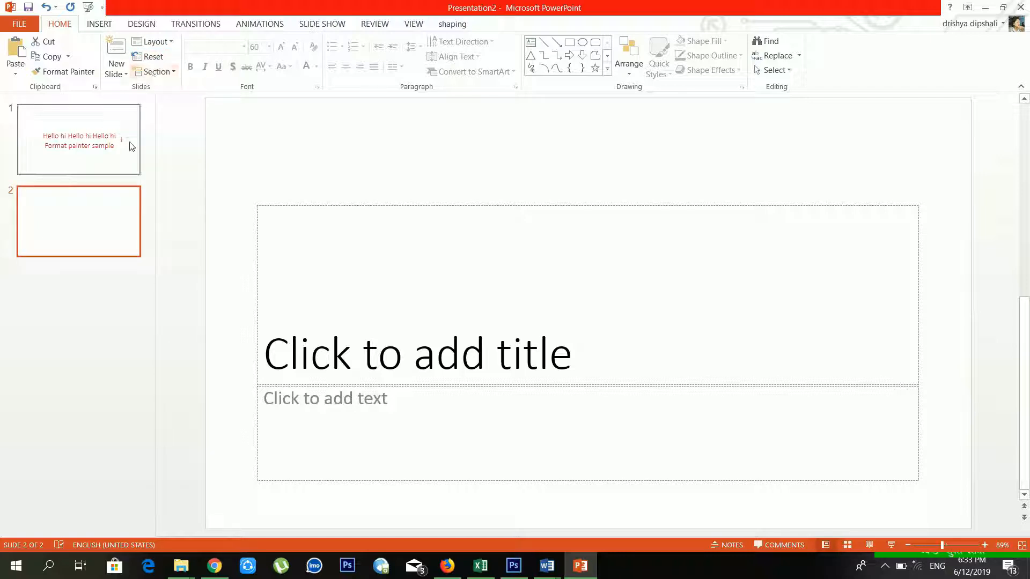
{"action": "left_click", "coordinate": [149, 58]}
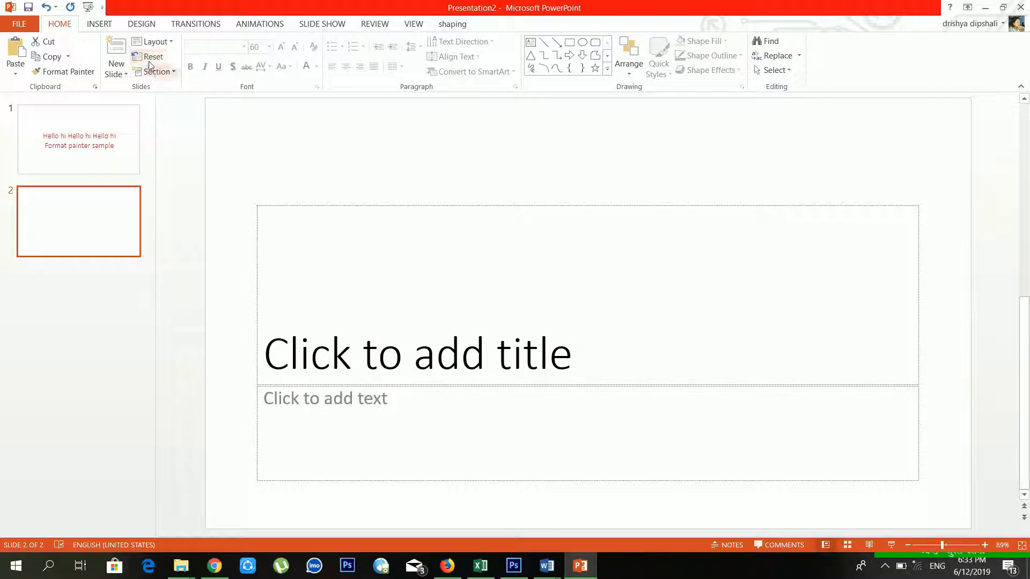
{"action": "left_click", "coordinate": [150, 58]}
{"action": "left_click", "coordinate": [172, 75]}
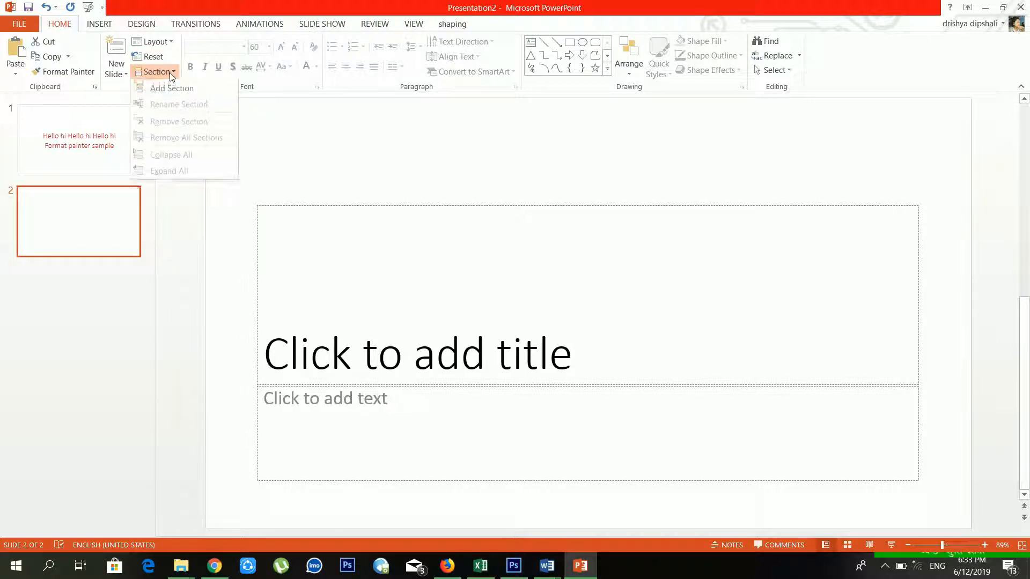
{"action": "left_click", "coordinate": [170, 89]}
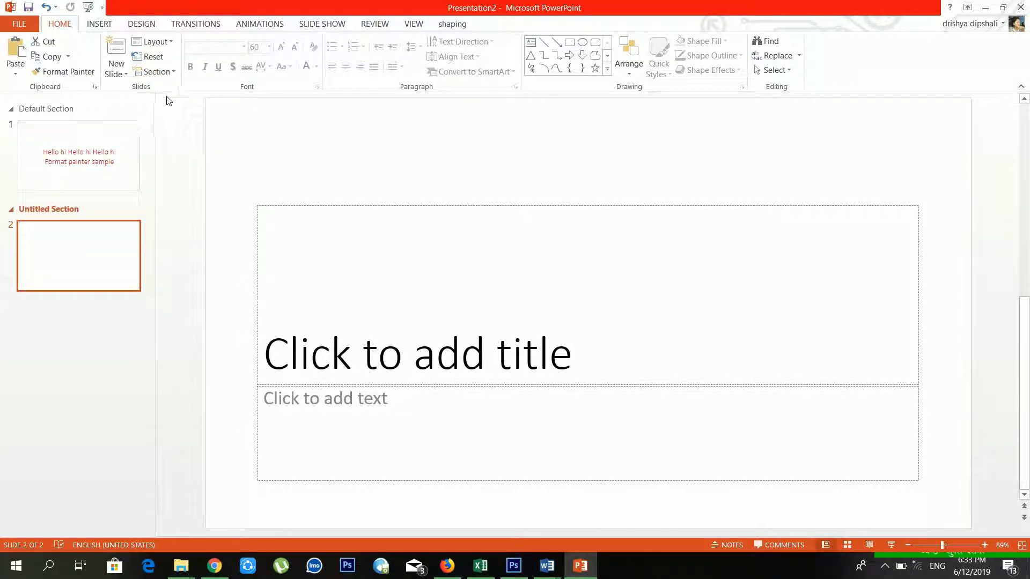
Rename the new Untitled Section to 'second slide'
{"action": "left_click", "coordinate": [65, 109]}
{"action": "left_click", "coordinate": [57, 209]}
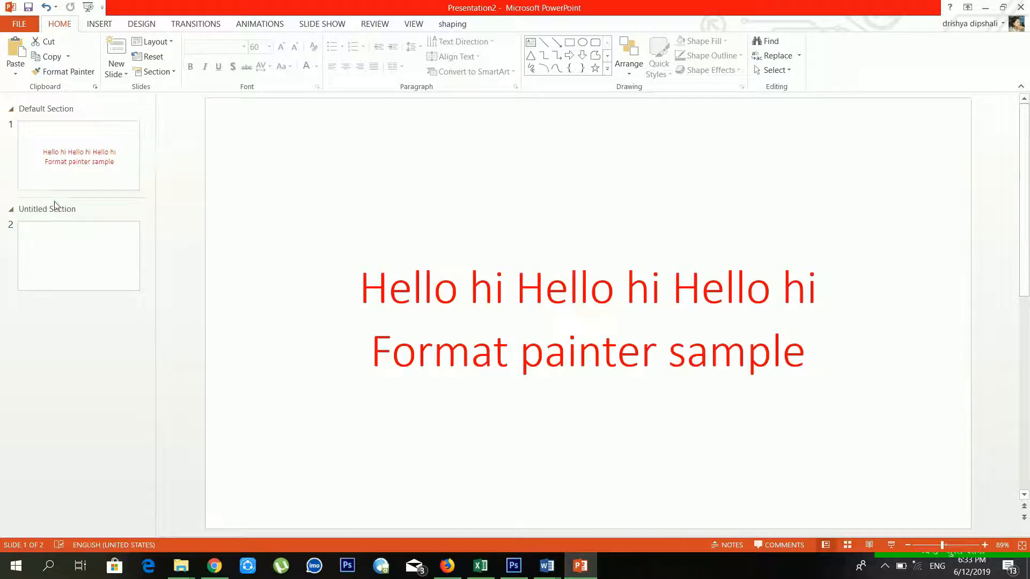
{"action": "left_click", "coordinate": [156, 72]}
{"action": "left_click", "coordinate": [175, 105]}
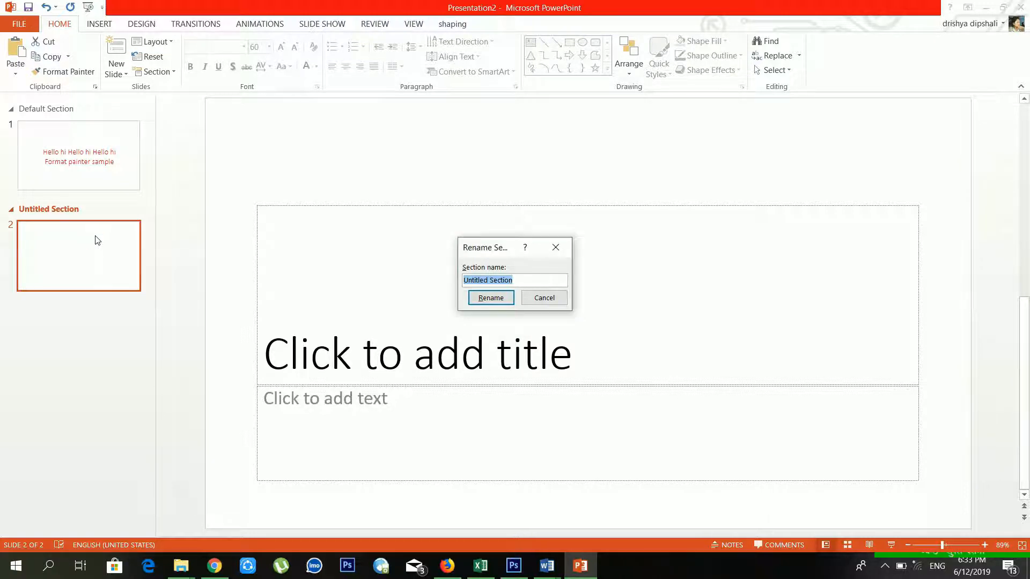
{"action": "type", "text": "second slide"}
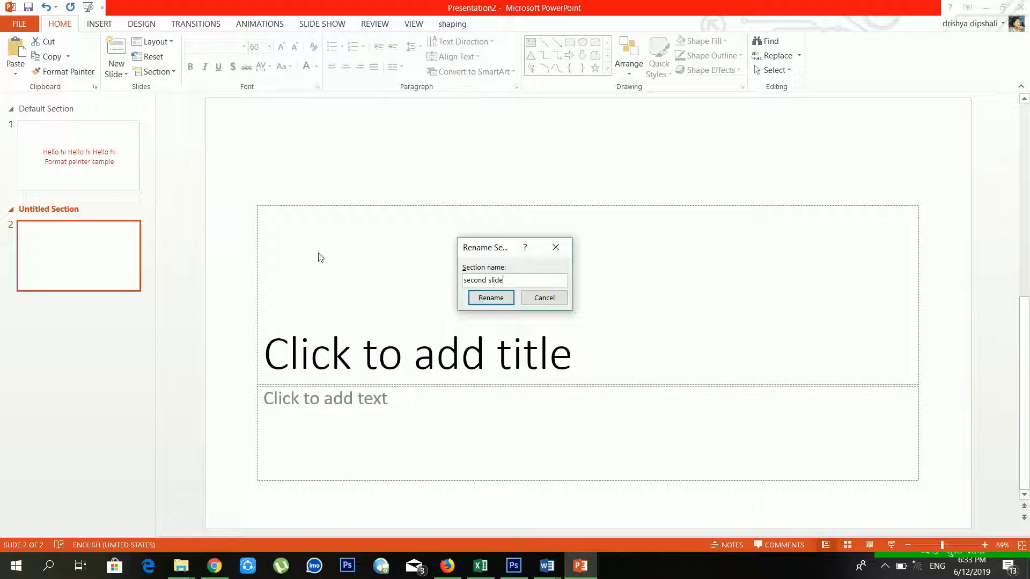
{"action": "left_click", "coordinate": [489, 298]}
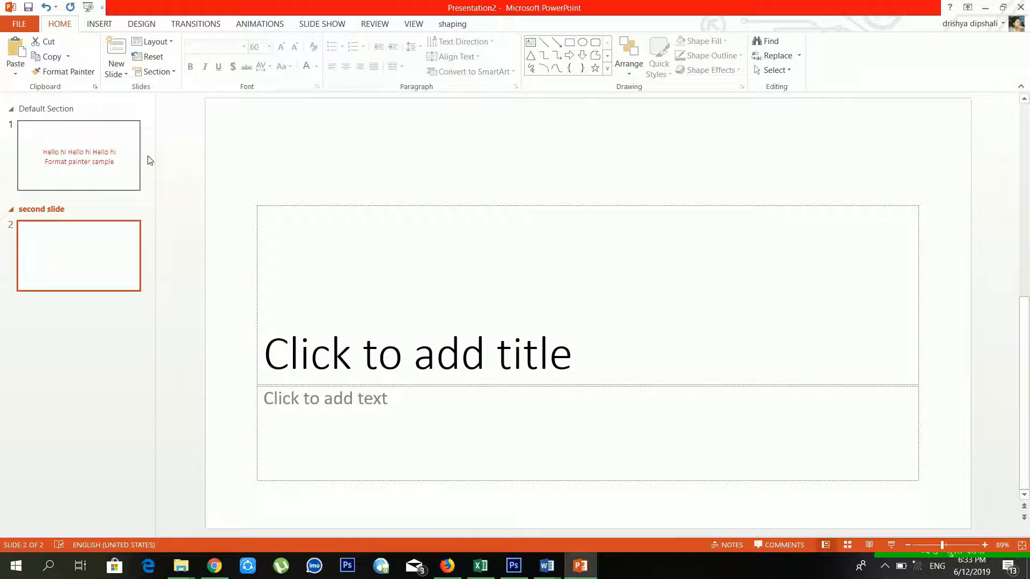
Select slide 1's first title line and apply the Adobe Gothic Std B font
{"action": "left_click", "coordinate": [429, 354]}
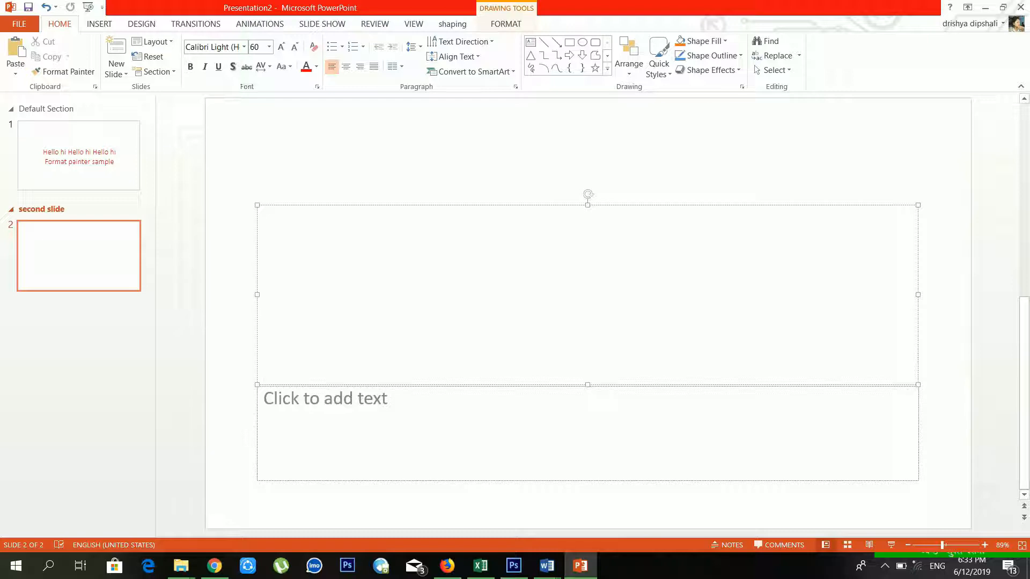
{"action": "left_click", "coordinate": [89, 170]}
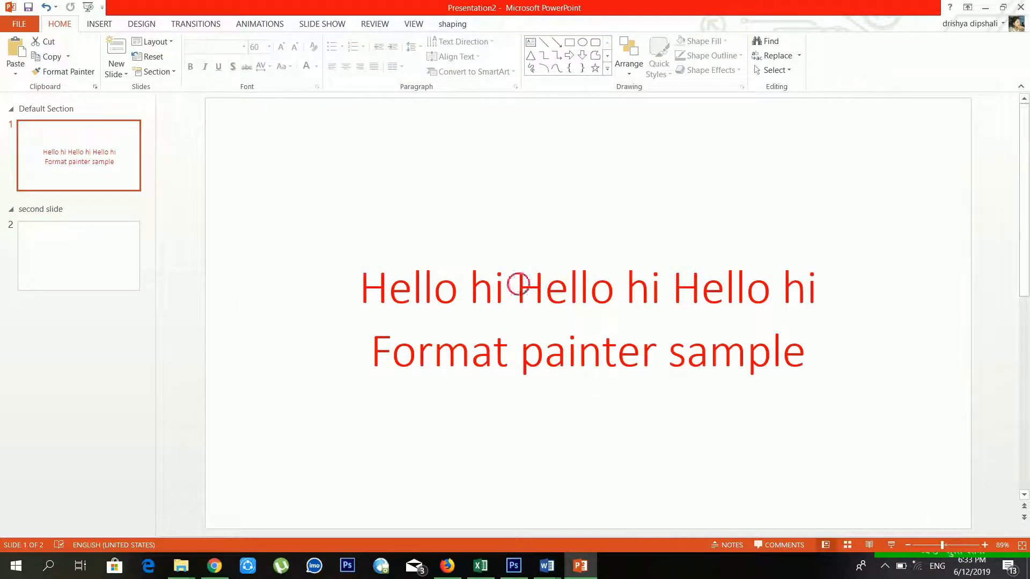
{"action": "left_click", "coordinate": [516, 287]}
{"action": "key", "text": "End"}
{"action": "key", "text": "shift+Home"}
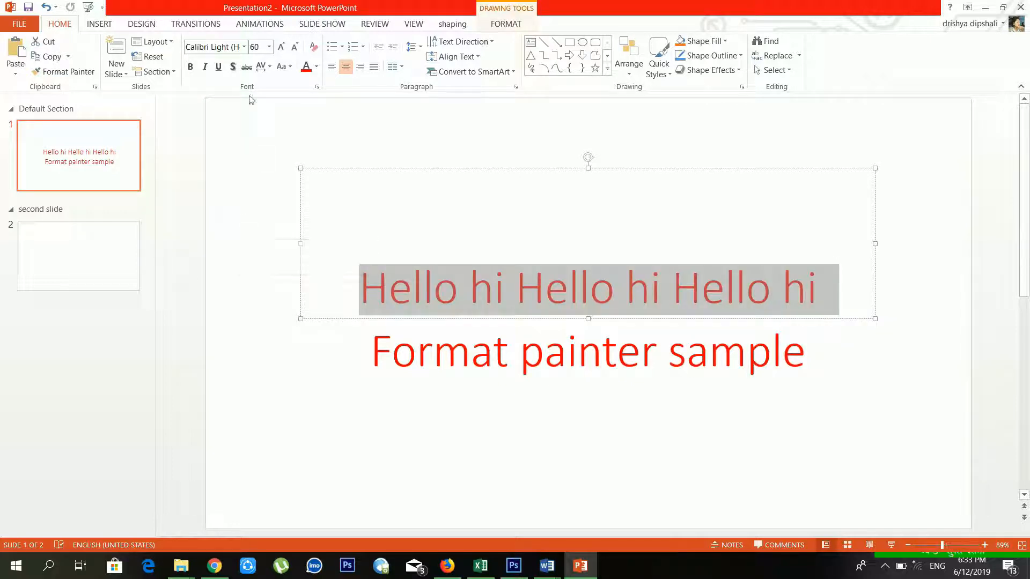
{"action": "left_click", "coordinate": [243, 47]}
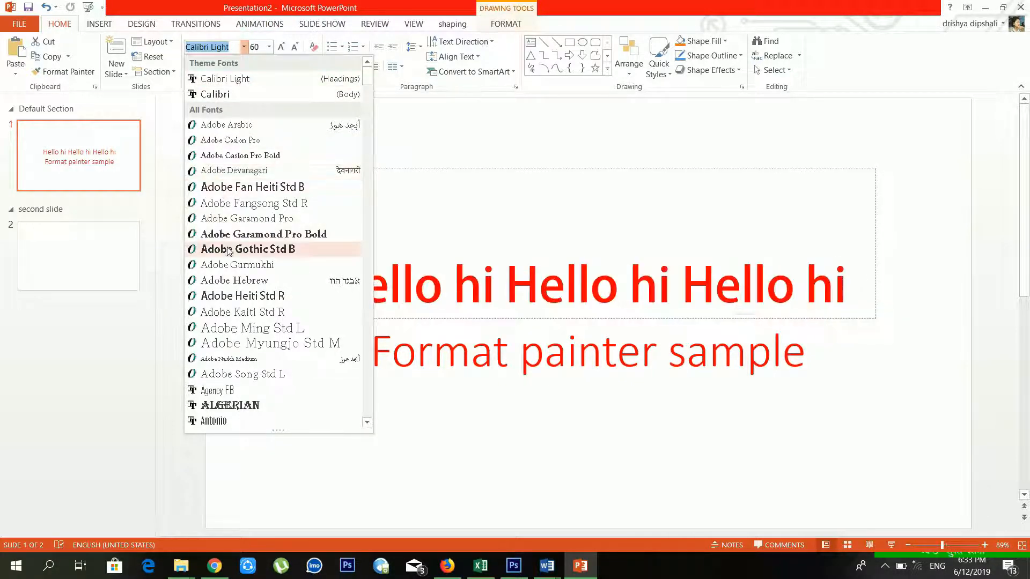
{"action": "left_click", "coordinate": [248, 249]}
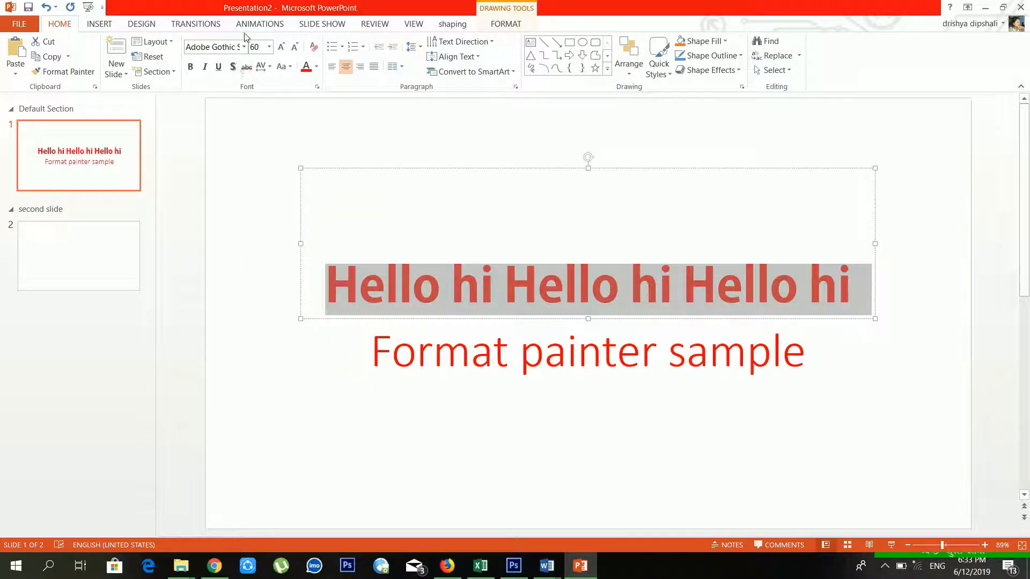
Size the line at 18 pt, adjust it to 24 with Grow/Shrink Font, then clear formatting
{"action": "left_click", "coordinate": [270, 47]}
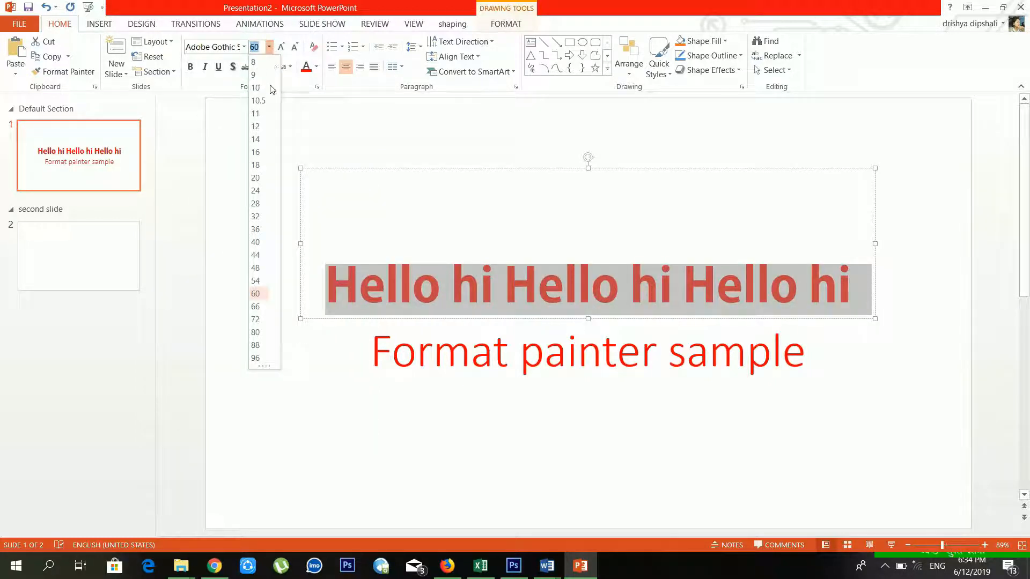
{"action": "left_click", "coordinate": [269, 165]}
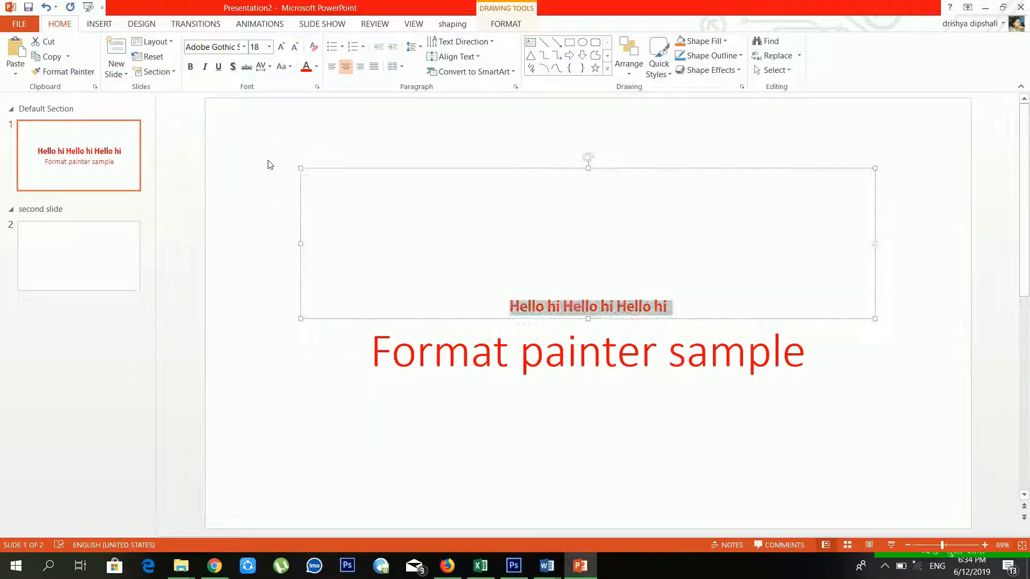
{"action": "left_click", "coordinate": [281, 47]}
{"action": "left_click", "coordinate": [281, 47]}
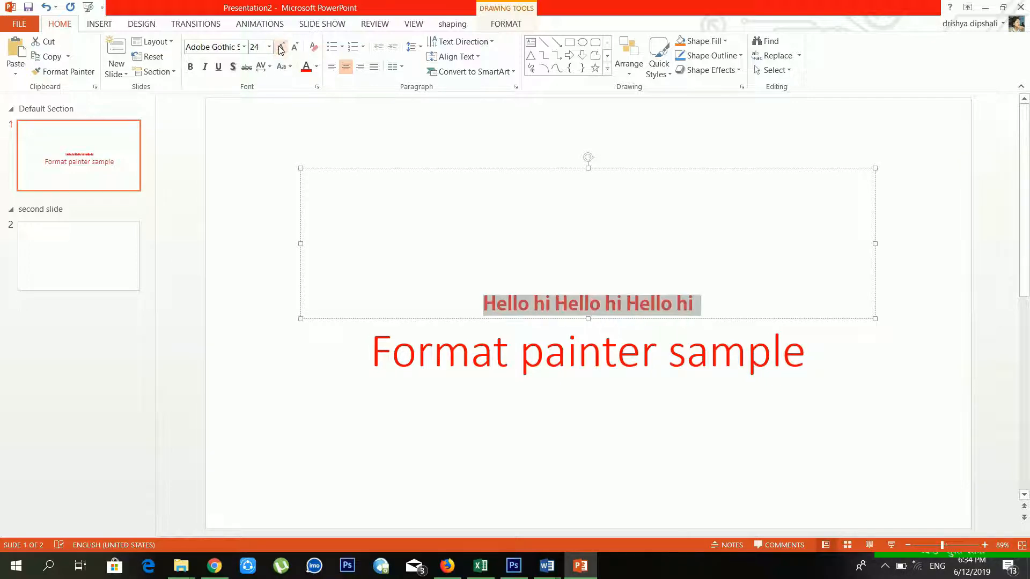
{"action": "left_click", "coordinate": [281, 47]}
{"action": "left_click", "coordinate": [281, 47]}
{"action": "left_click", "coordinate": [296, 47]}
{"action": "left_click", "coordinate": [295, 47]}
{"action": "left_click", "coordinate": [296, 47]}
{"action": "left_click", "coordinate": [295, 48]}
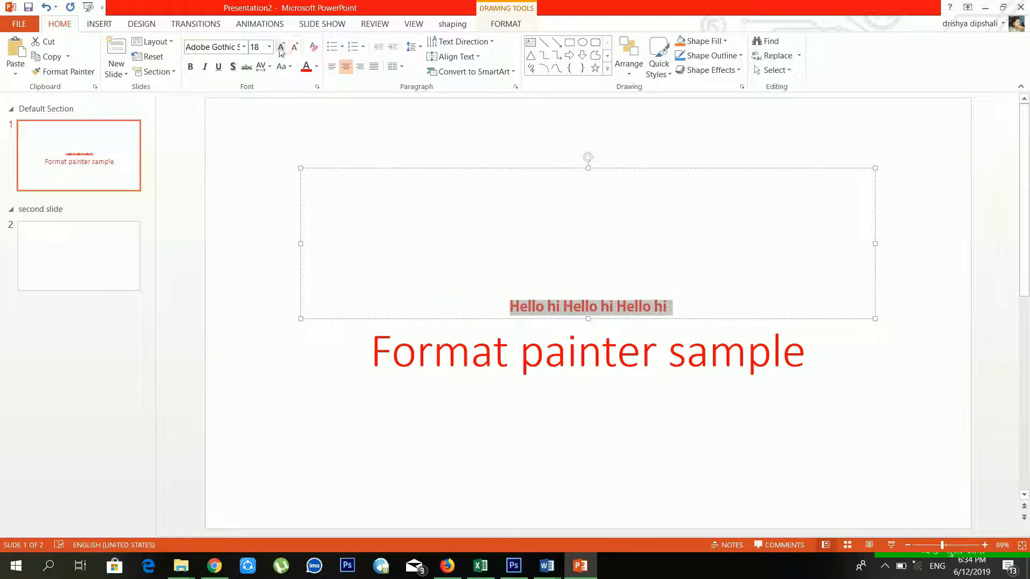
{"action": "left_click", "coordinate": [282, 48]}
{"action": "left_click", "coordinate": [282, 48]}
{"action": "left_click", "coordinate": [282, 47]}
{"action": "left_click", "coordinate": [282, 47]}
{"action": "left_click", "coordinate": [295, 48]}
{"action": "left_click", "coordinate": [295, 48]}
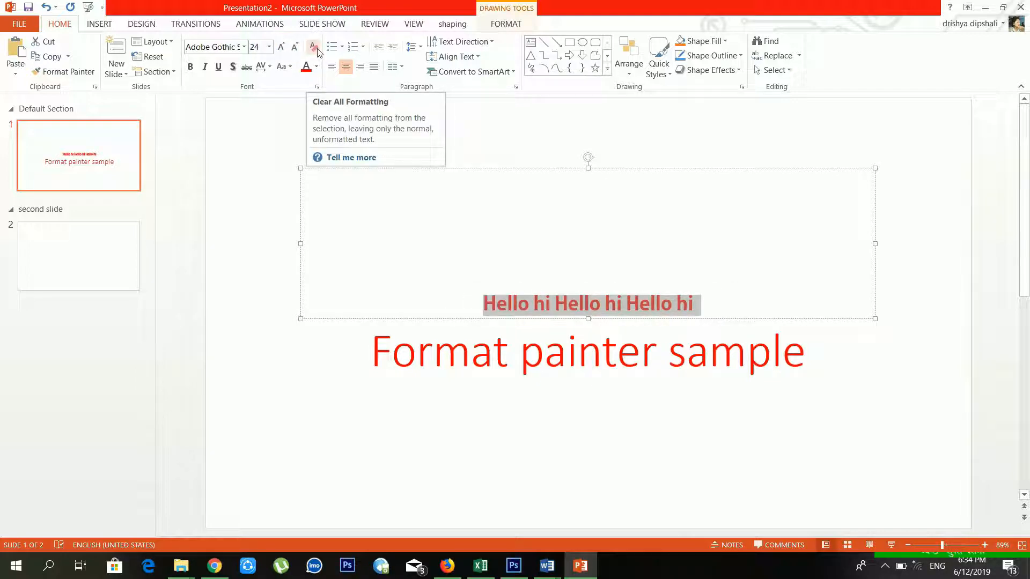
{"action": "left_click", "coordinate": [317, 52]}
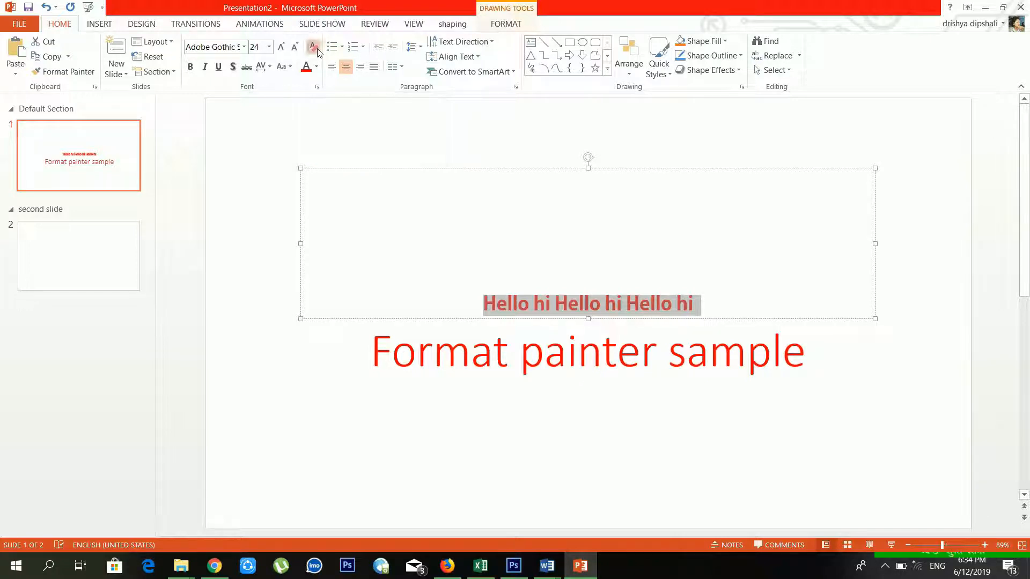
Make the title line 'Hello hi Hello hi Hello hi' bold, italic and underlined
{"action": "left_click", "coordinate": [590, 289]}
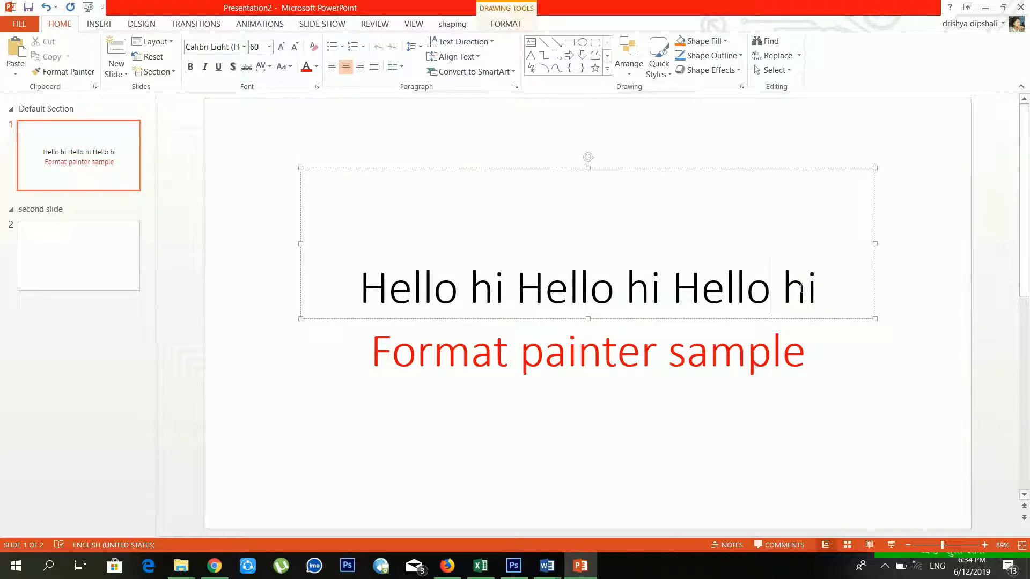
{"action": "left_click_drag", "start_coordinate": [822, 288], "coordinate": [359, 289]}
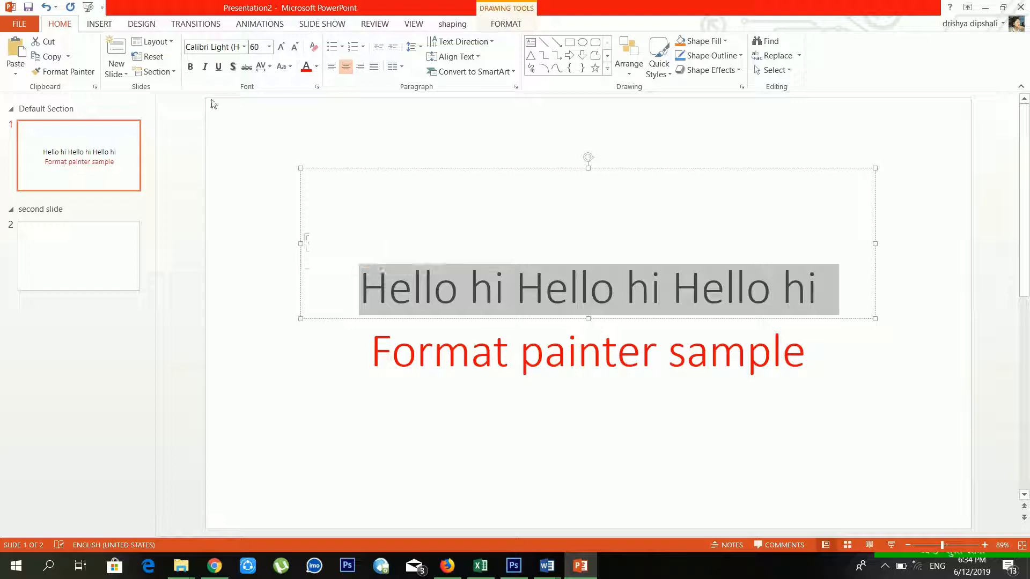
{"action": "left_click", "coordinate": [191, 68]}
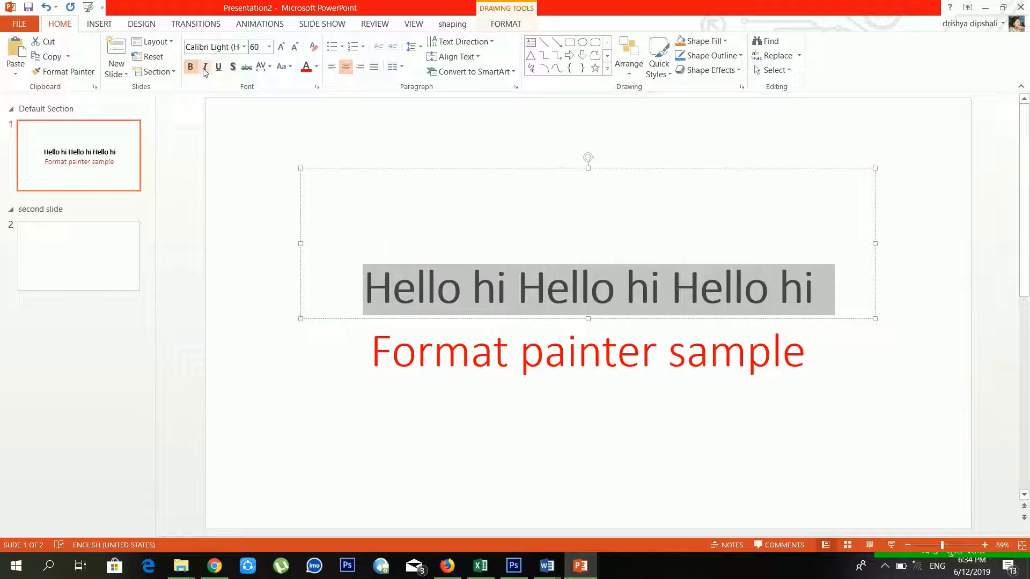
{"action": "left_click", "coordinate": [205, 69]}
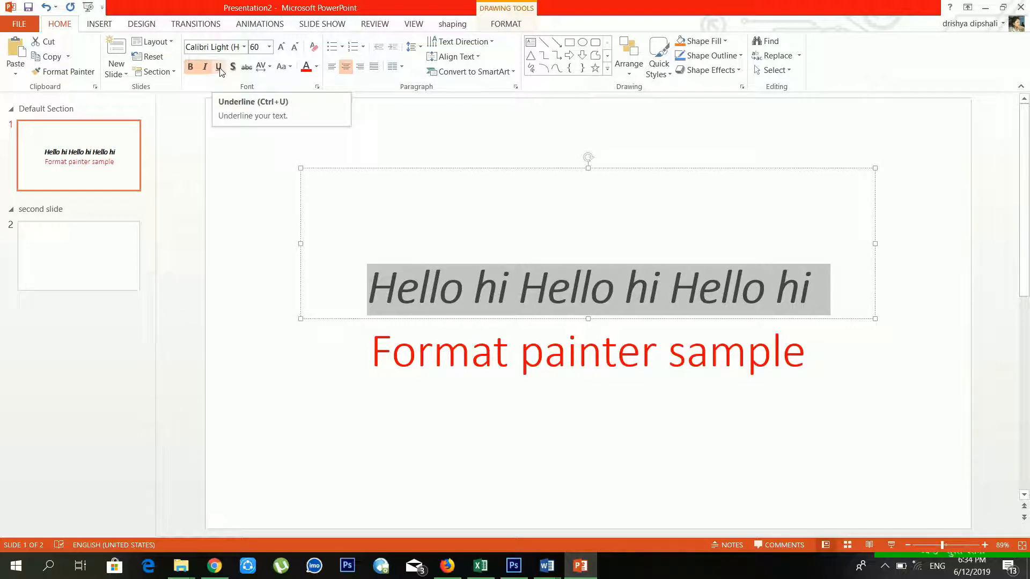
{"action": "left_click", "coordinate": [219, 68]}
Reselect the whole title line and add a text shadow
{"action": "left_click", "coordinate": [401, 292]}
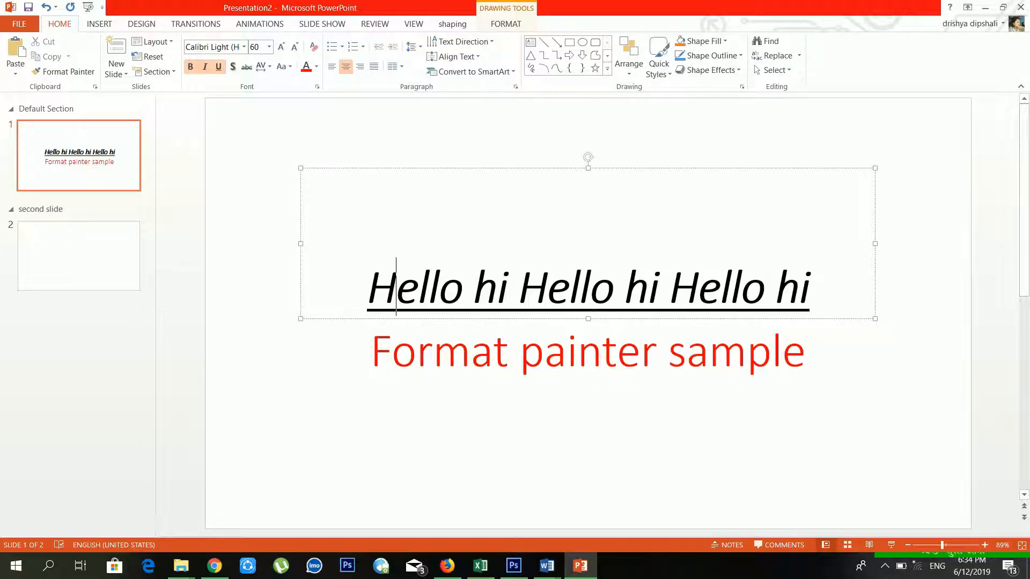
{"action": "left_click_drag", "start_coordinate": [813, 290], "coordinate": [354, 290]}
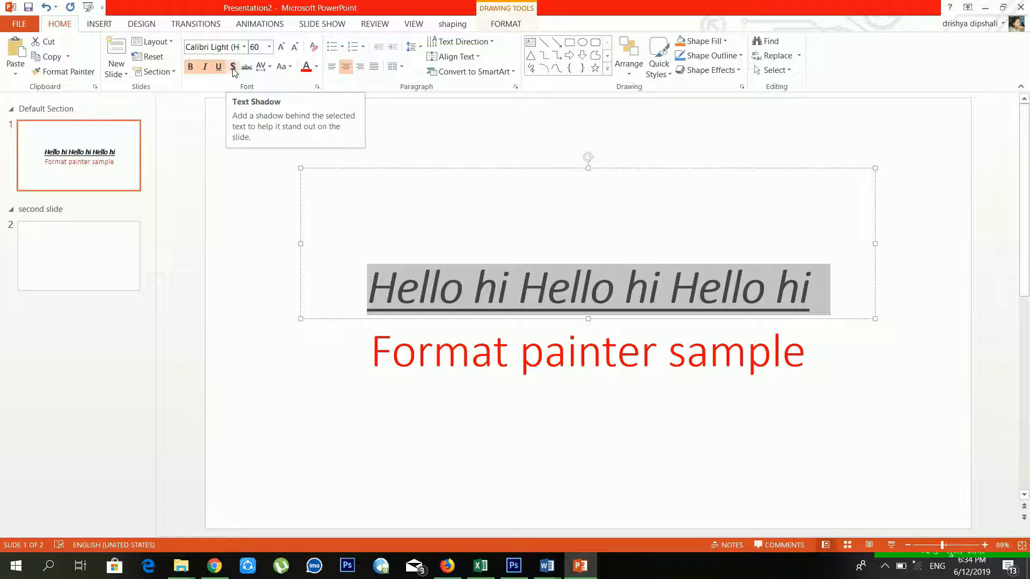
{"action": "left_click", "coordinate": [473, 287]}
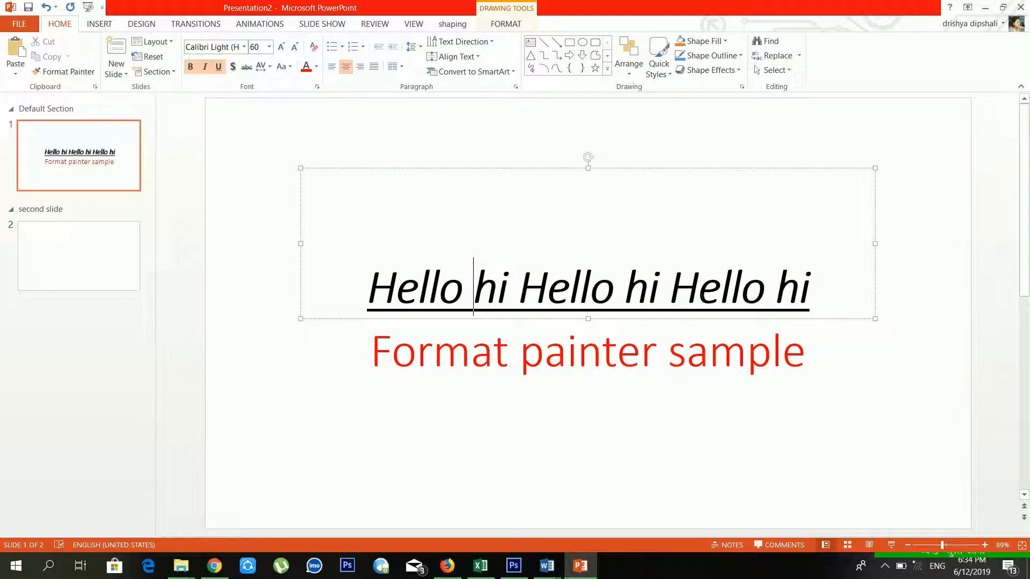
{"action": "left_click_drag", "start_coordinate": [820, 292], "coordinate": [368, 290]}
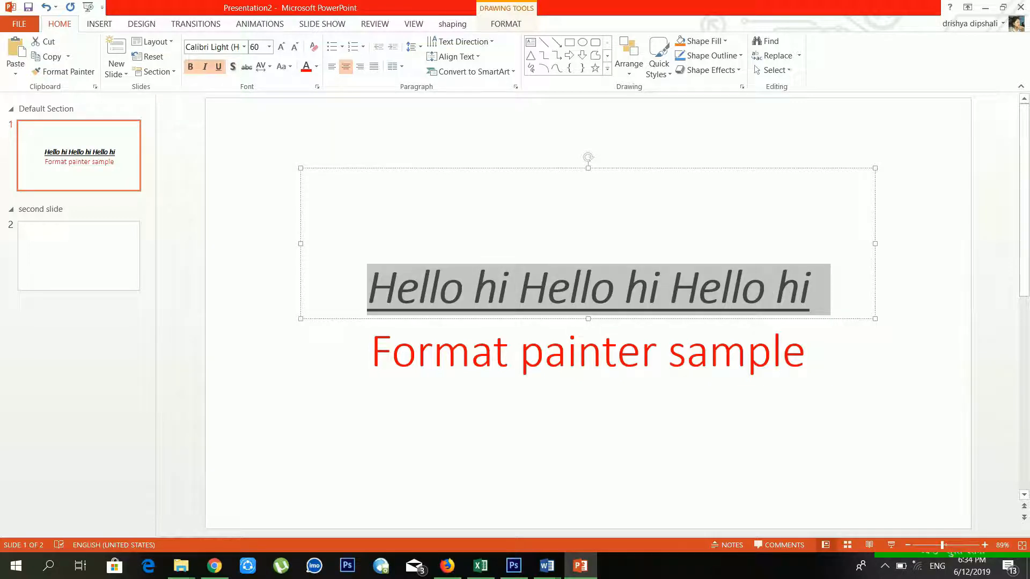
{"action": "left_click", "coordinate": [238, 67]}
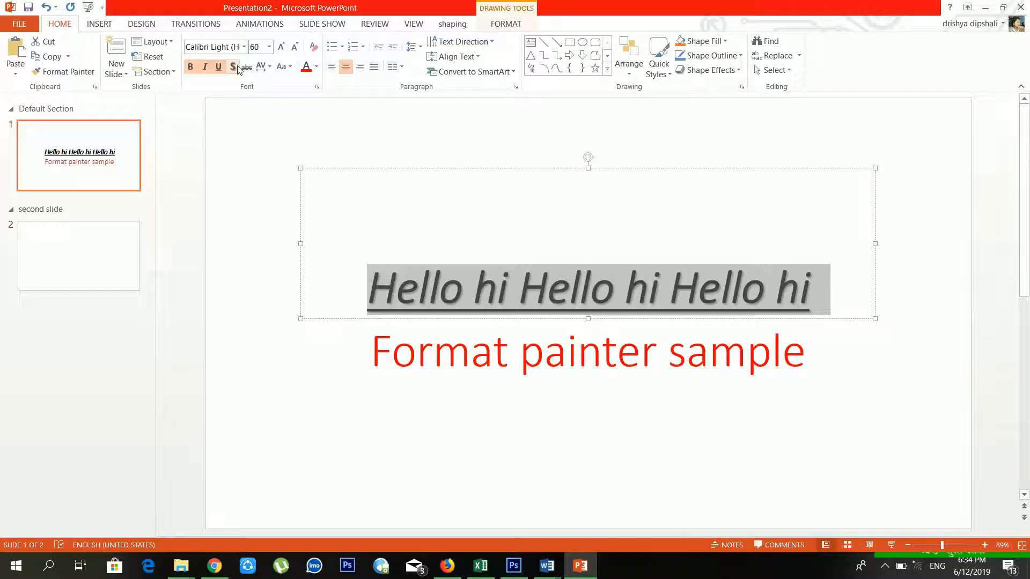
{"action": "left_click", "coordinate": [569, 287]}
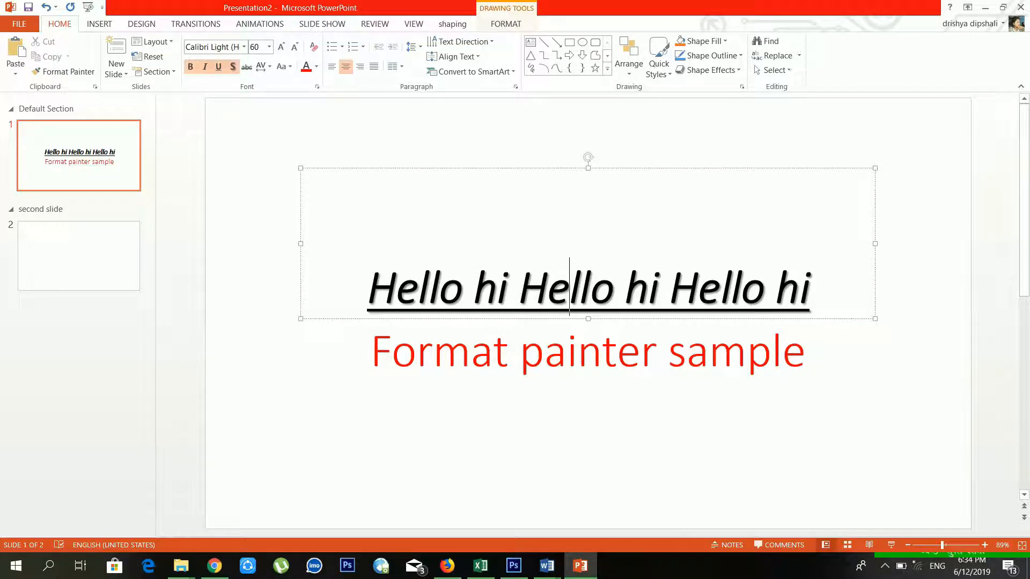
{"action": "left_click_drag", "start_coordinate": [829, 293], "coordinate": [368, 291]}
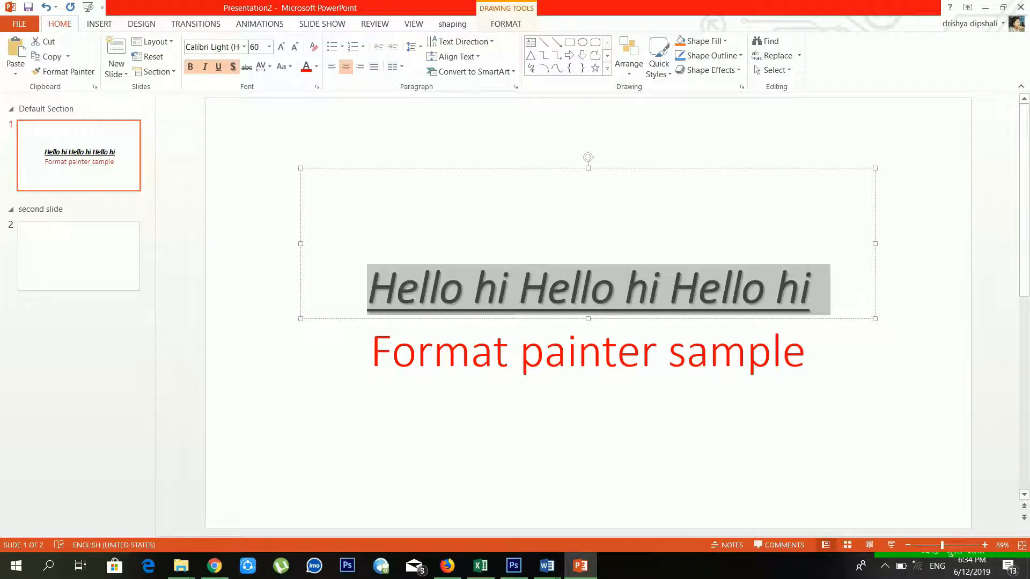
{"action": "left_click", "coordinate": [249, 67]}
{"action": "left_click", "coordinate": [249, 67]}
{"action": "left_click", "coordinate": [272, 67]}
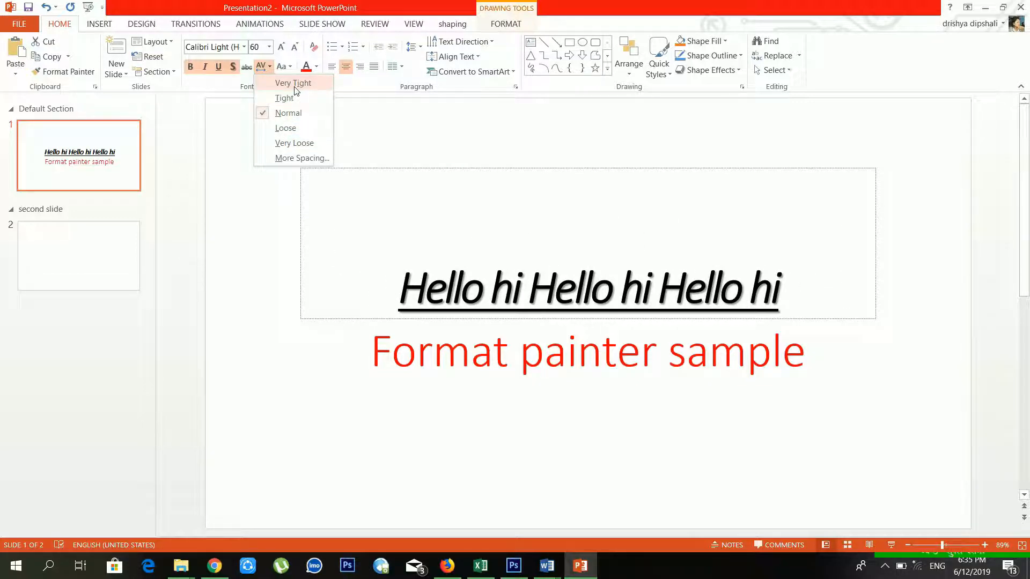
{"action": "left_click", "coordinate": [455, 222]}
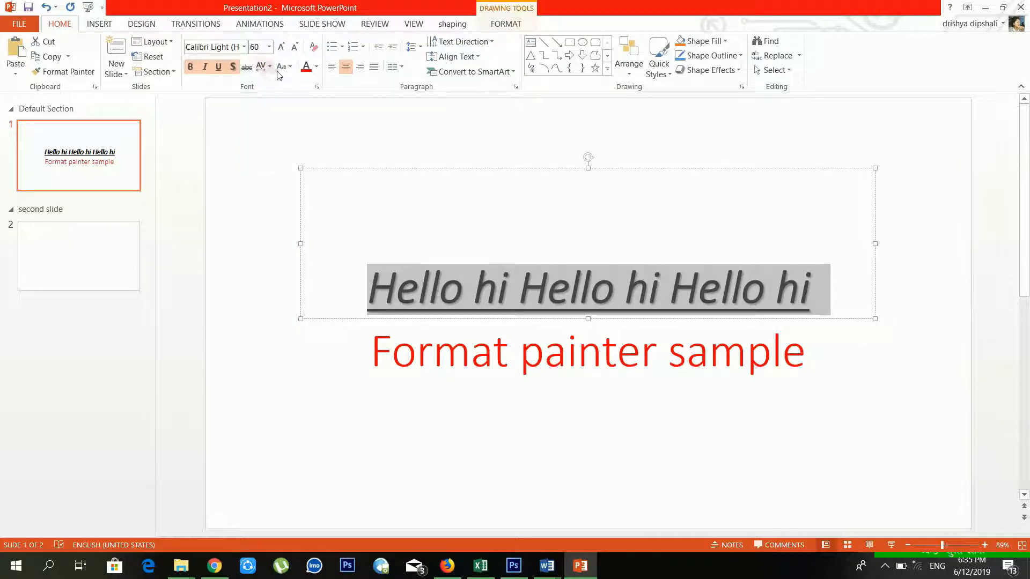
{"action": "left_click", "coordinate": [285, 68]}
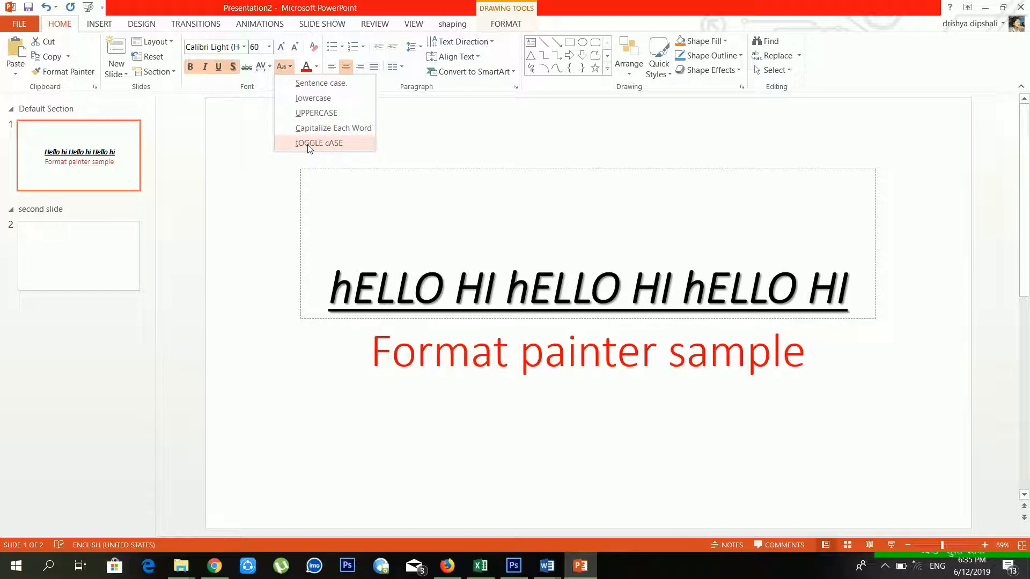
{"action": "key", "text": "Escape"}
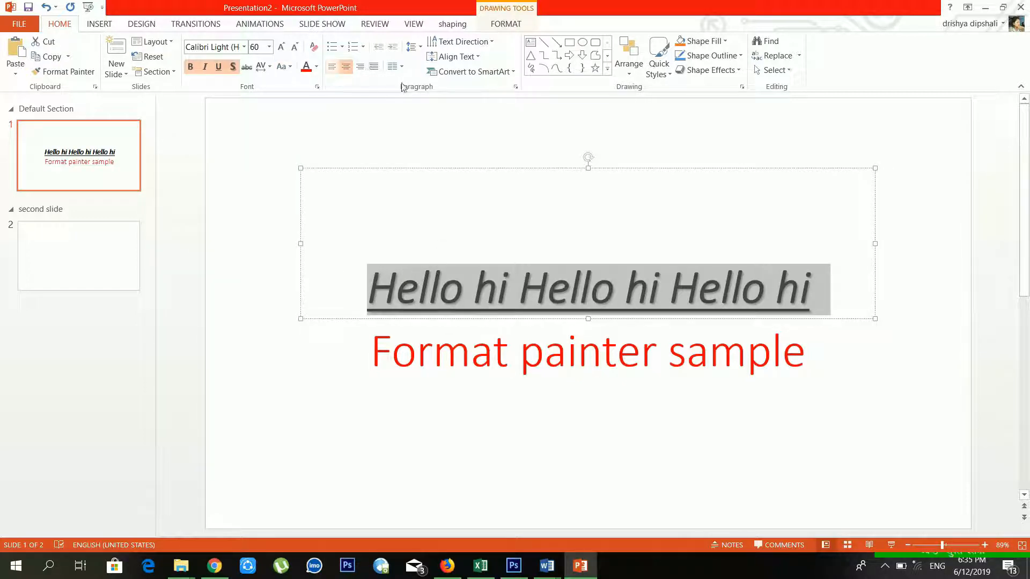
Bullet the title, shrink it three steps, and add lines 'jhghjghj' and 'ghjghj'
{"action": "left_click", "coordinate": [332, 49]}
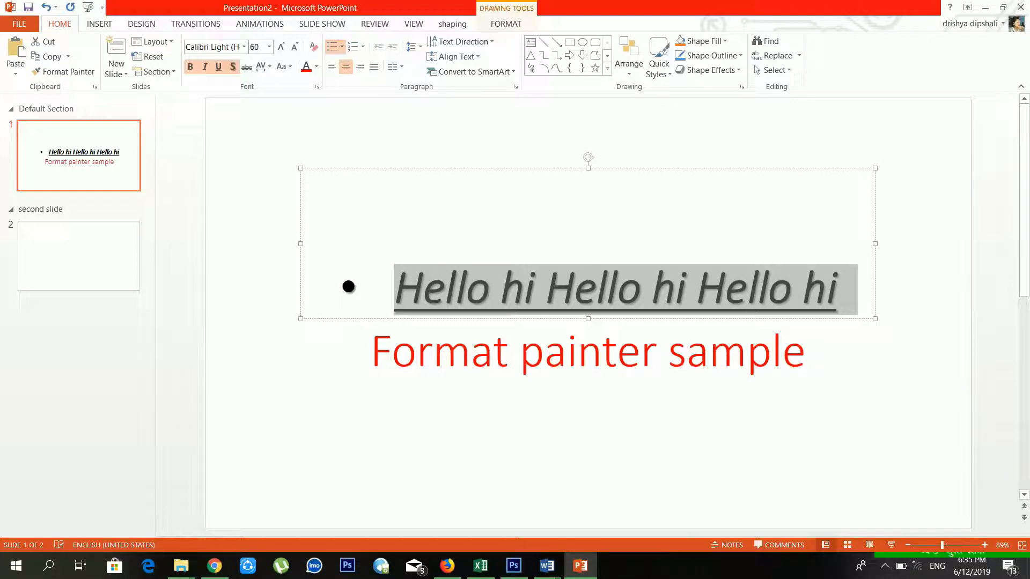
{"action": "left_click", "coordinate": [294, 47]}
{"action": "left_click", "coordinate": [294, 46]}
{"action": "left_click", "coordinate": [294, 46]}
{"action": "left_click", "coordinate": [295, 47]}
{"action": "left_click", "coordinate": [295, 46]}
{"action": "left_click", "coordinate": [295, 47]}
{"action": "left_click", "coordinate": [295, 46]}
{"action": "left_click", "coordinate": [294, 47]}
{"action": "left_click", "coordinate": [712, 304]}
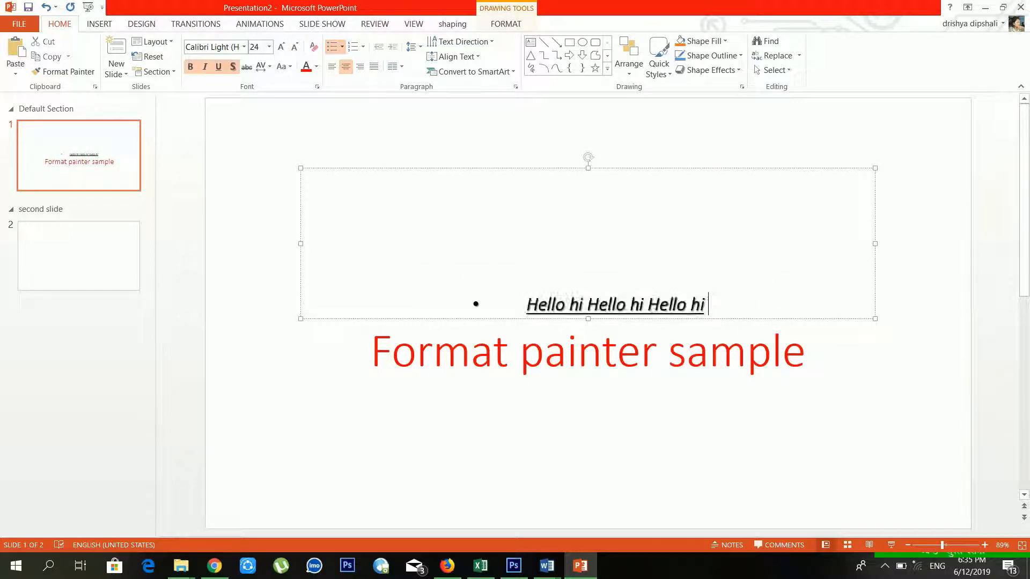
{"action": "key", "text": "Return"}
{"action": "type", "text": "jhghjghj"}
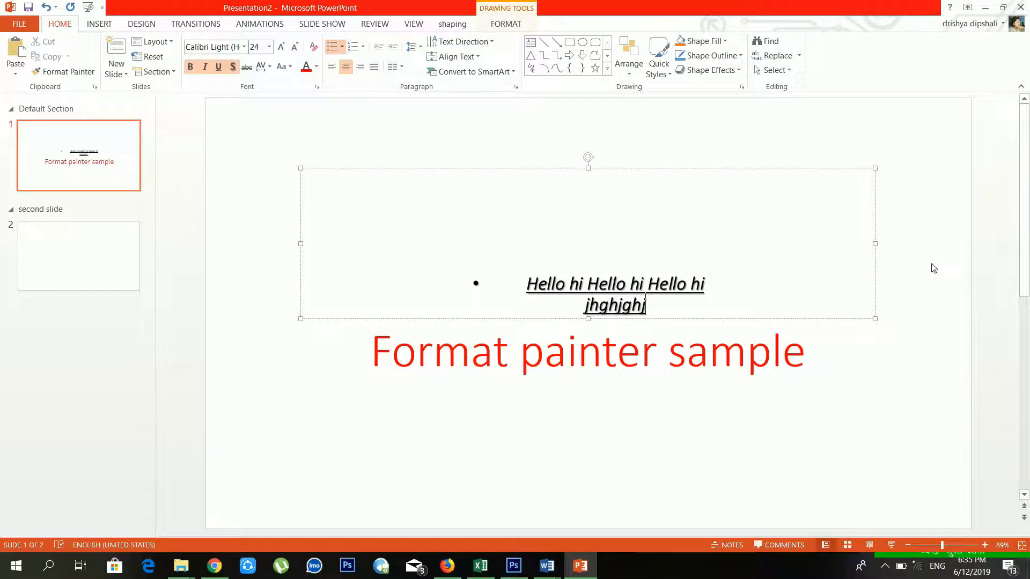
{"action": "key", "text": "Return"}
{"action": "type", "text": "ghjghj"}
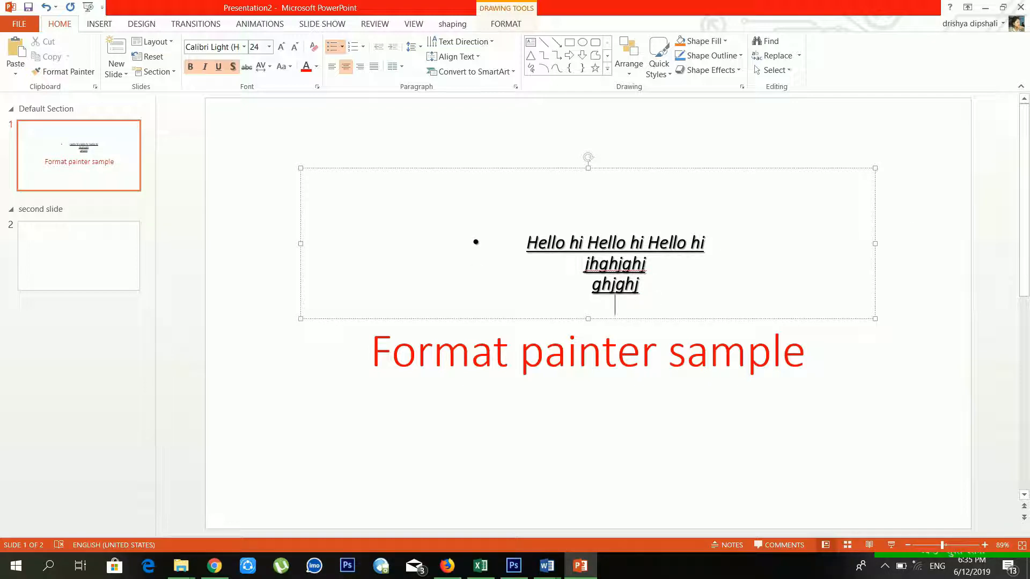
Select all the title box text, clear its formatting, and move to slide 2
{"action": "key", "text": "shift+Left"}
{"action": "key", "text": "ctrl+a"}
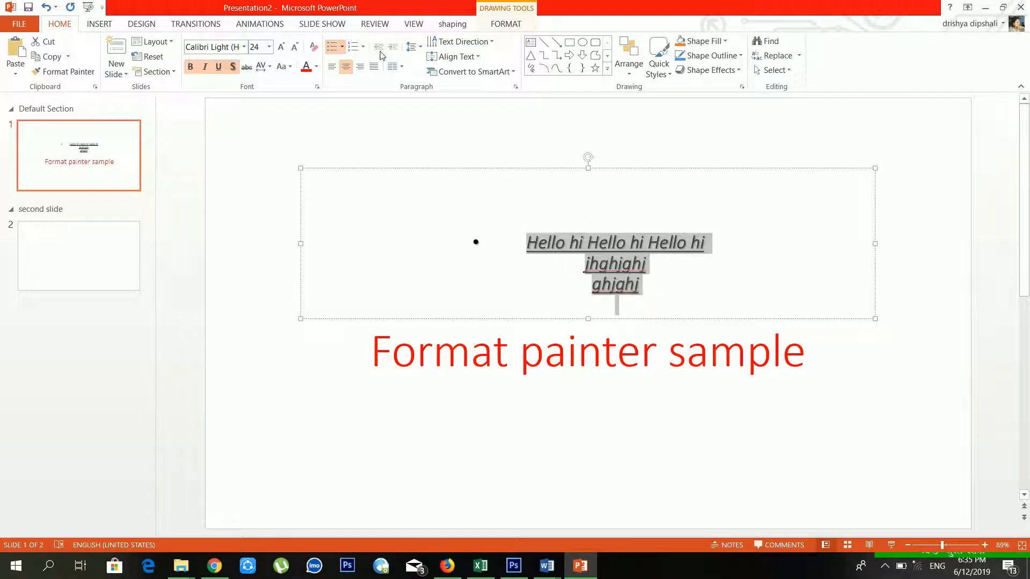
{"action": "left_click", "coordinate": [314, 47]}
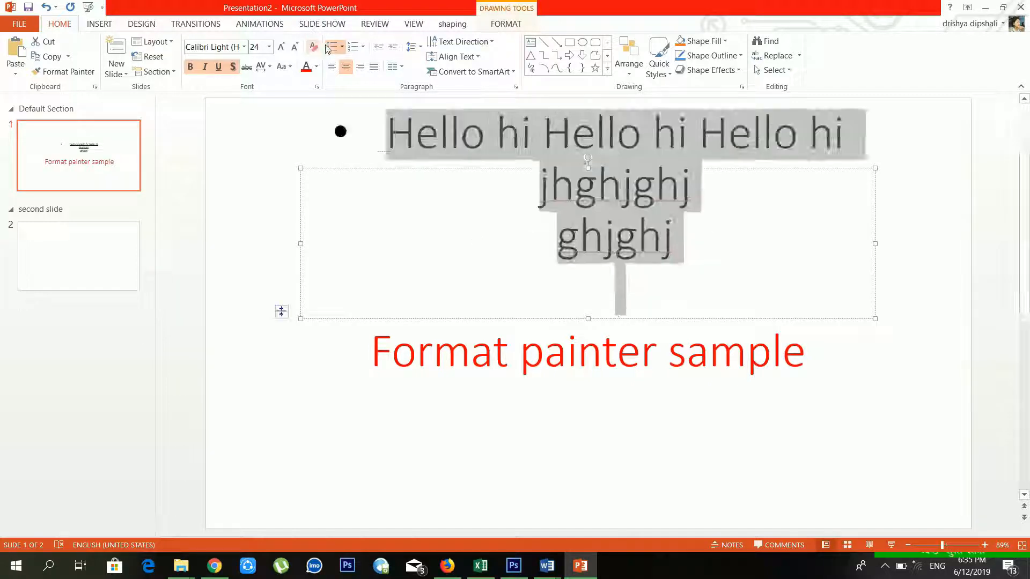
{"action": "left_click", "coordinate": [329, 49]}
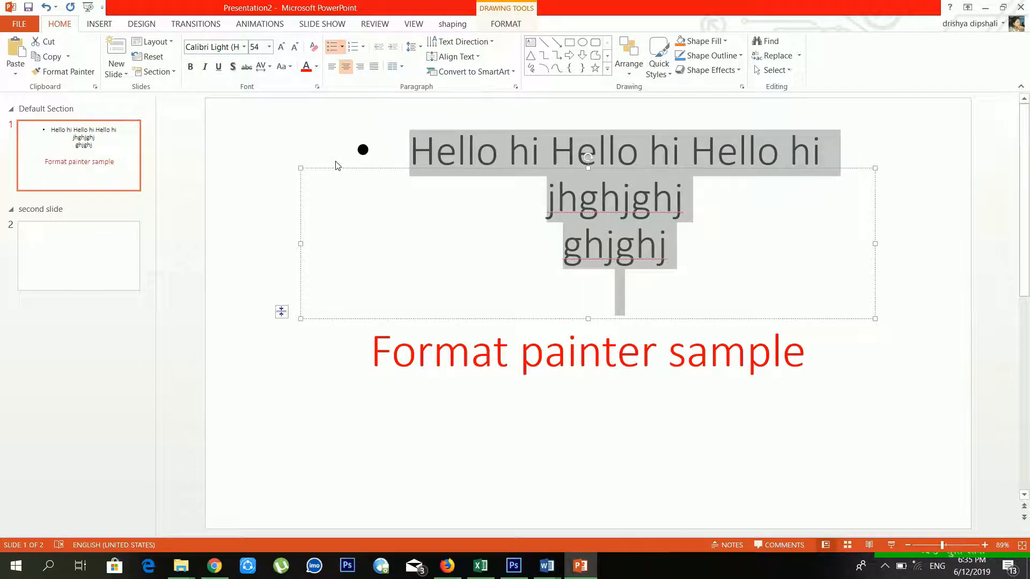
{"action": "right_click", "coordinate": [349, 169]}
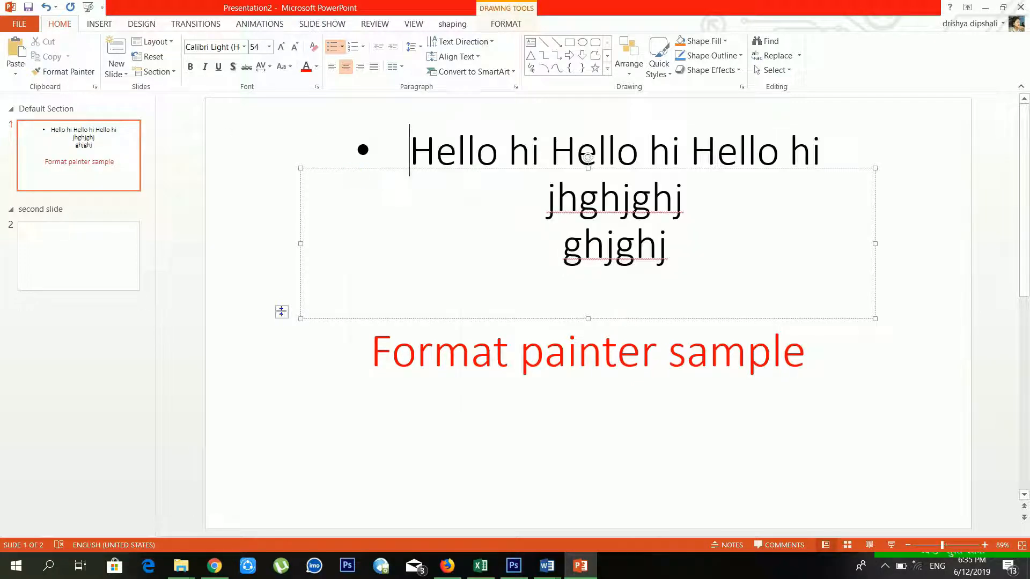
{"action": "left_click", "coordinate": [26, 247]}
{"action": "left_click", "coordinate": [99, 246]}
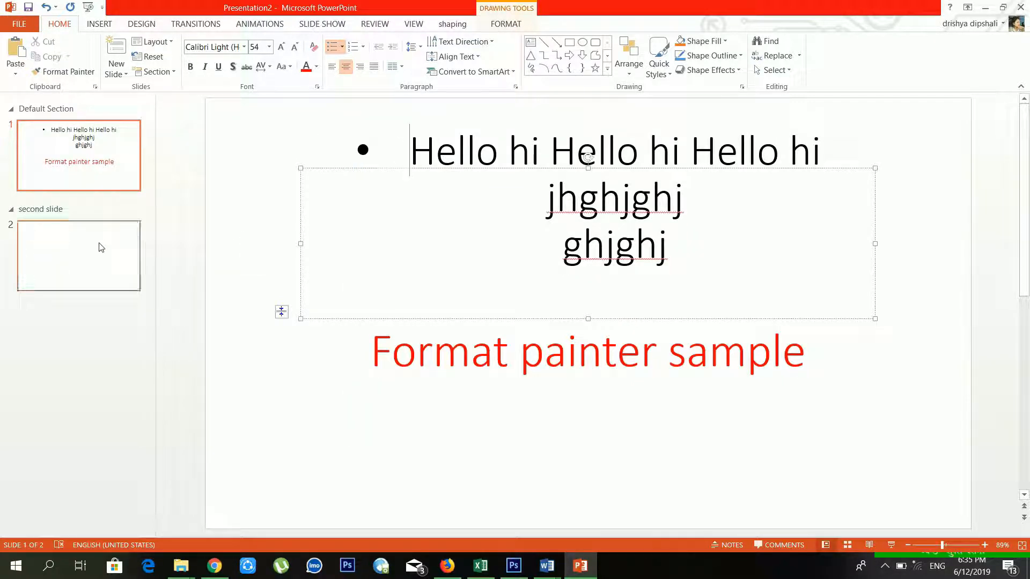
Give slide 2 a Blank layout and draw a text box on it
{"action": "left_click", "coordinate": [152, 42]}
{"action": "left_click", "coordinate": [161, 279]}
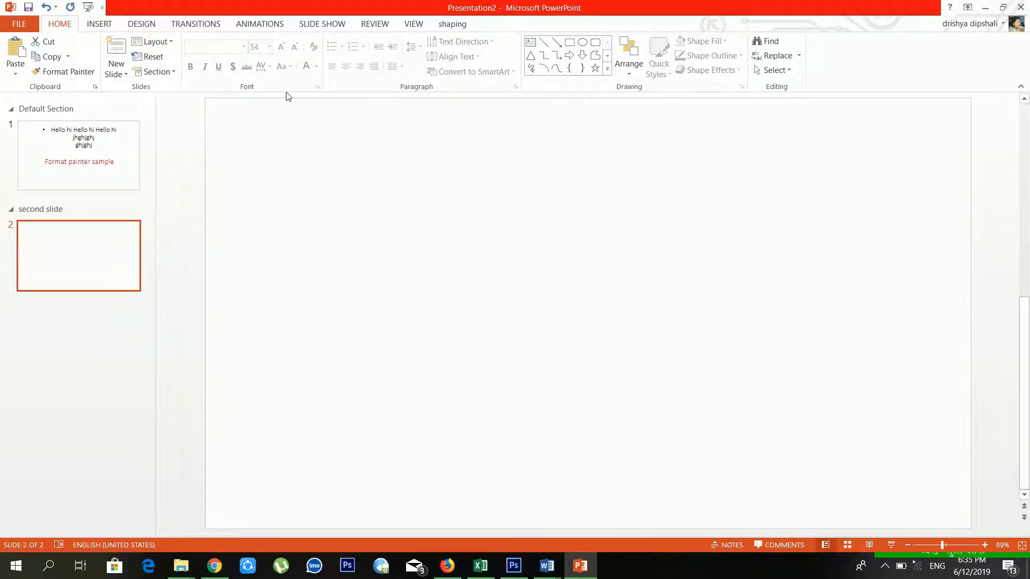
{"action": "left_click", "coordinate": [99, 24]}
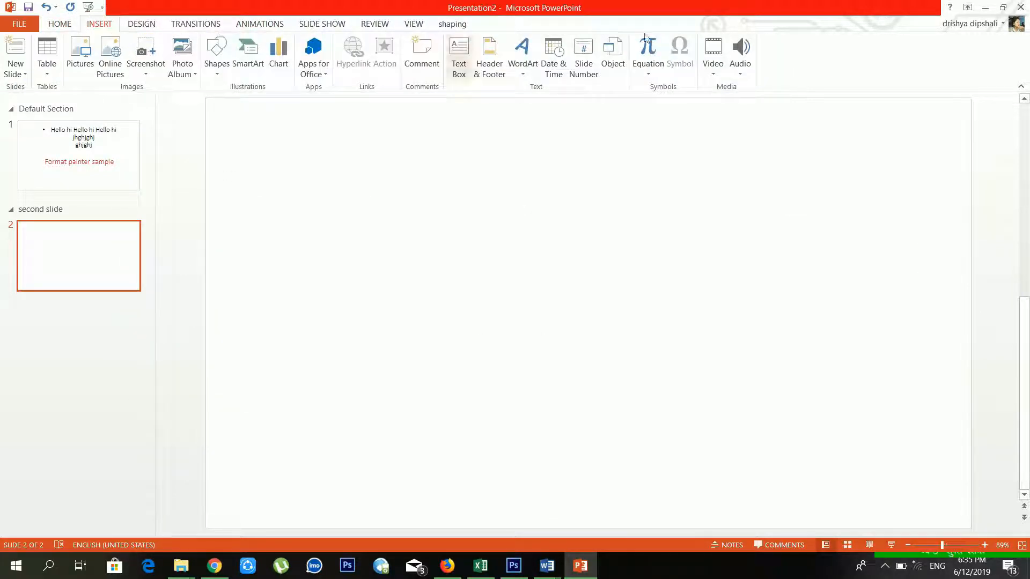
{"action": "left_click", "coordinate": [464, 72]}
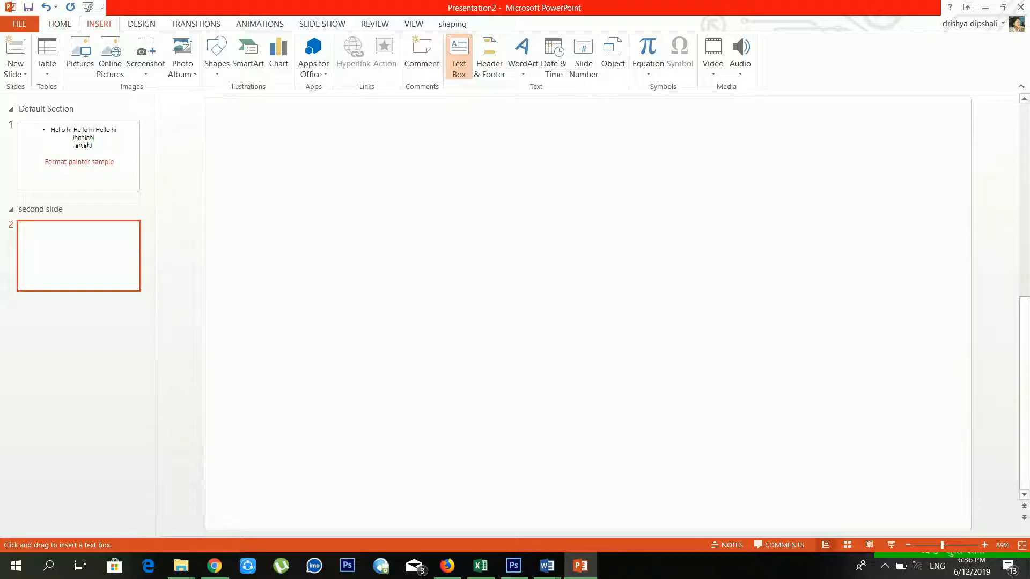
{"action": "left_click_drag", "start_coordinate": [250, 147], "coordinate": [681, 358]}
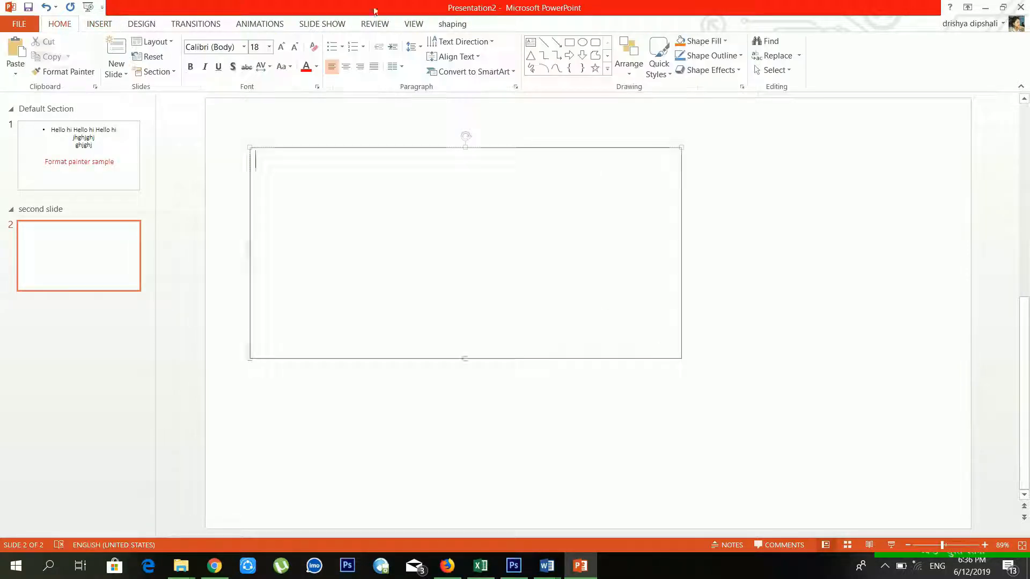
Type the bulleted lines Uygyuty, Gjgjhgj and jhghjg, keeping the bullet on the last line
{"action": "left_click", "coordinate": [332, 47]}
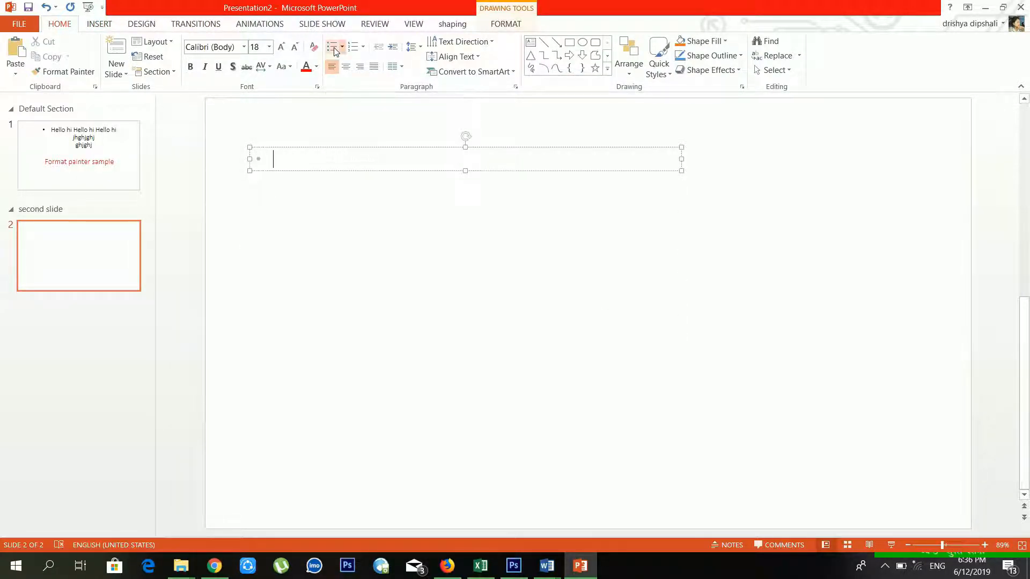
{"action": "type", "text": "uygyuty"}
{"action": "key", "text": "Return"}
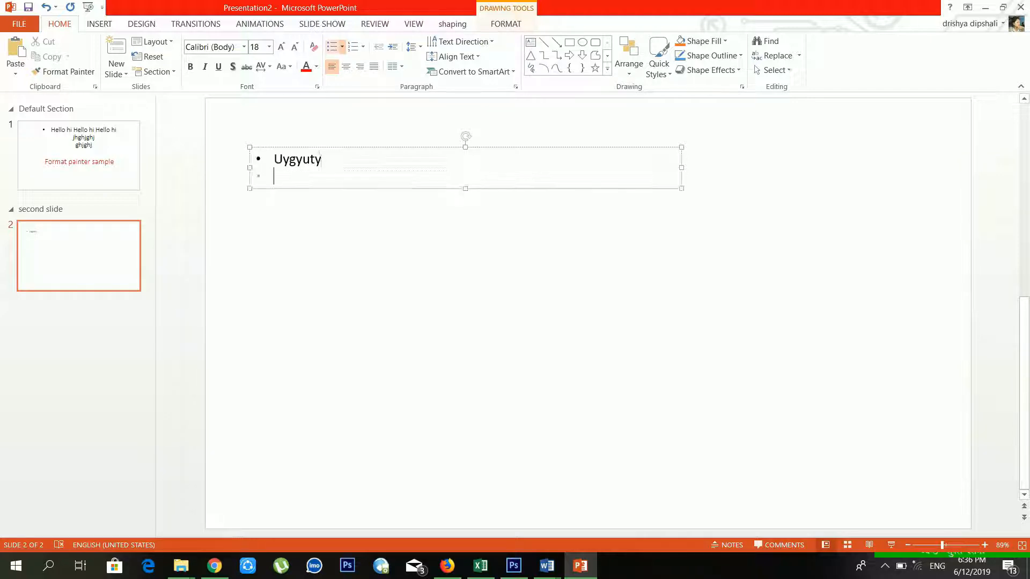
{"action": "type", "text": "gjgjhgj"}
{"action": "key", "text": "Return"}
{"action": "type", "text": "jhghjg"}
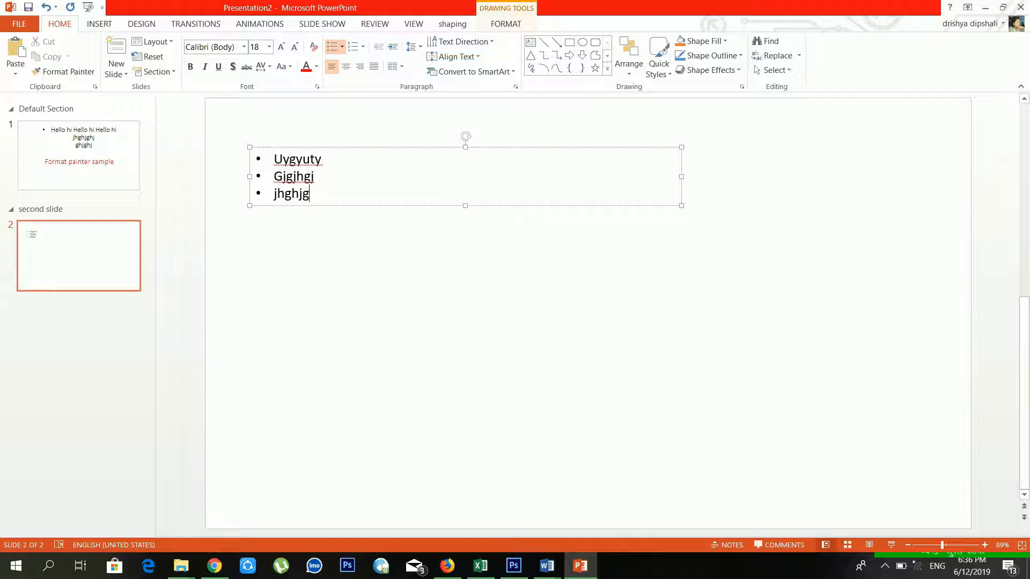
{"action": "left_click", "coordinate": [338, 53]}
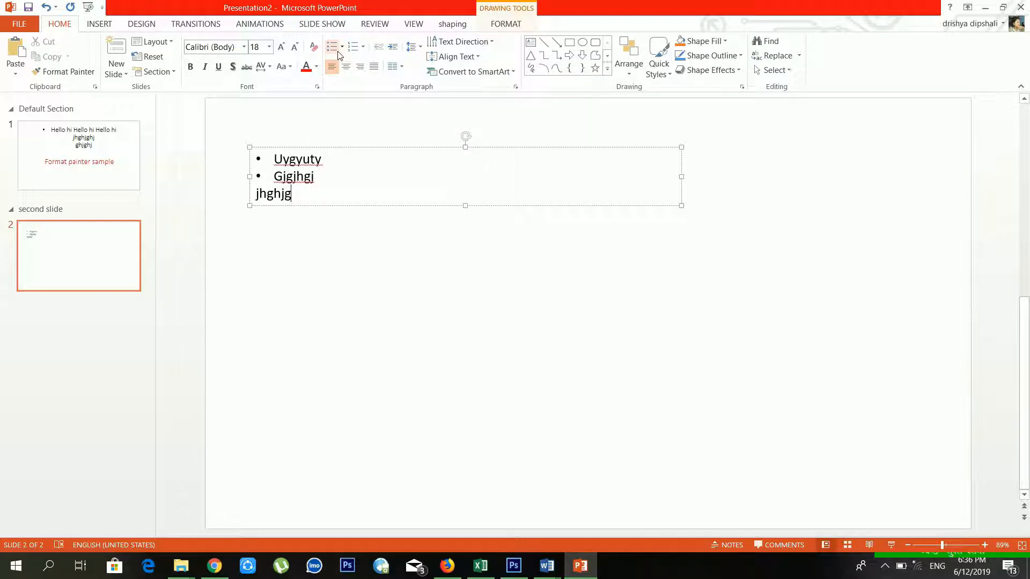
{"action": "left_click", "coordinate": [339, 53]}
{"action": "left_click", "coordinate": [342, 47]}
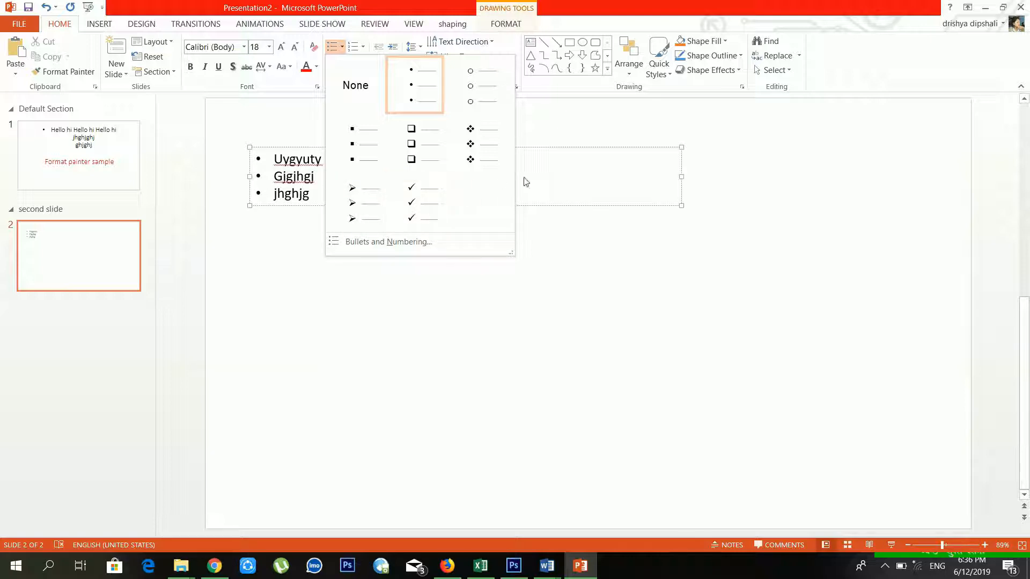
Convert all three bulleted lines into a numbered list 1, 2, 3
{"action": "left_click", "coordinate": [567, 179]}
{"action": "key", "text": "ctrl+a"}
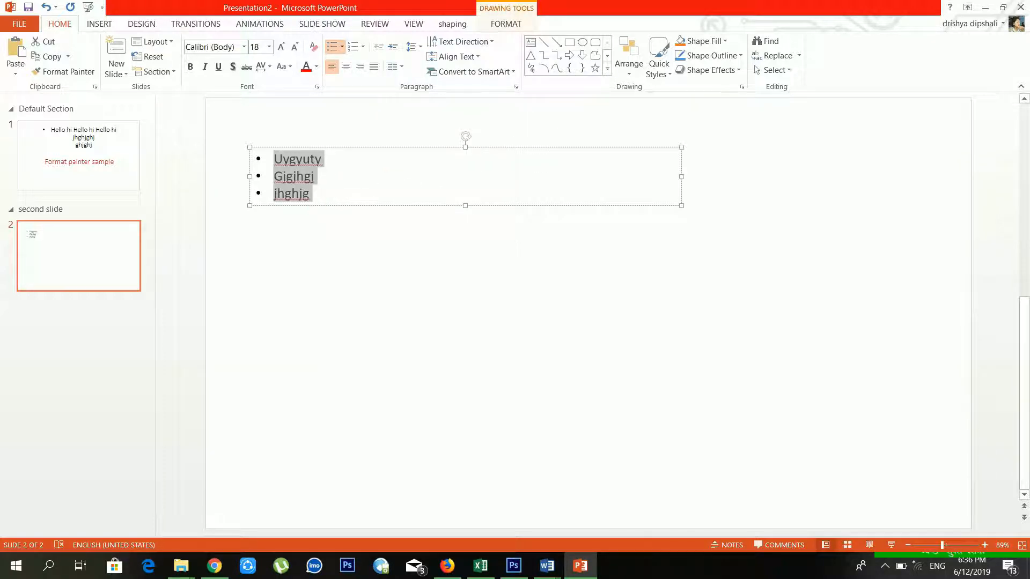
{"action": "left_click", "coordinate": [353, 48]}
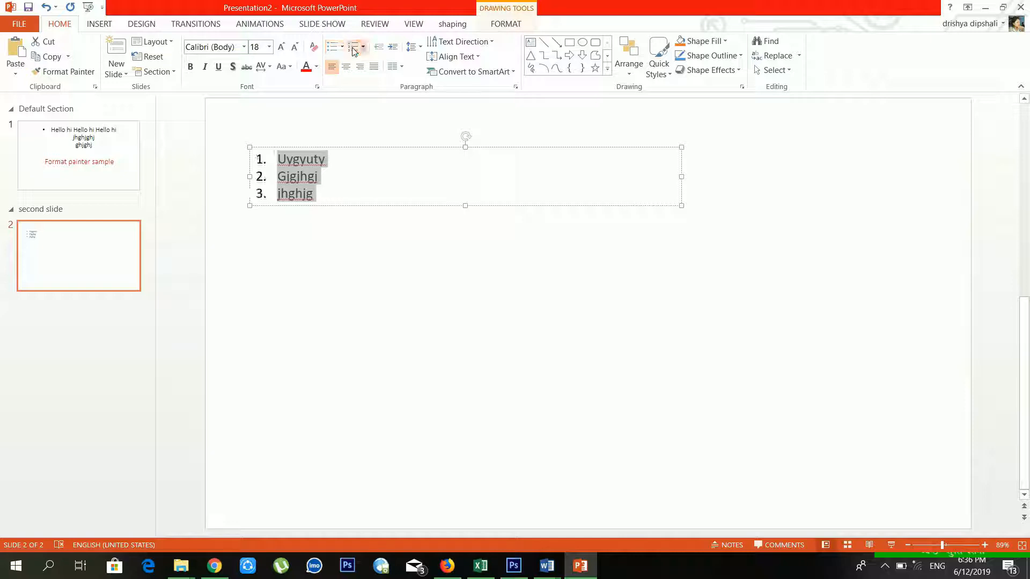
{"action": "left_click", "coordinate": [353, 48]}
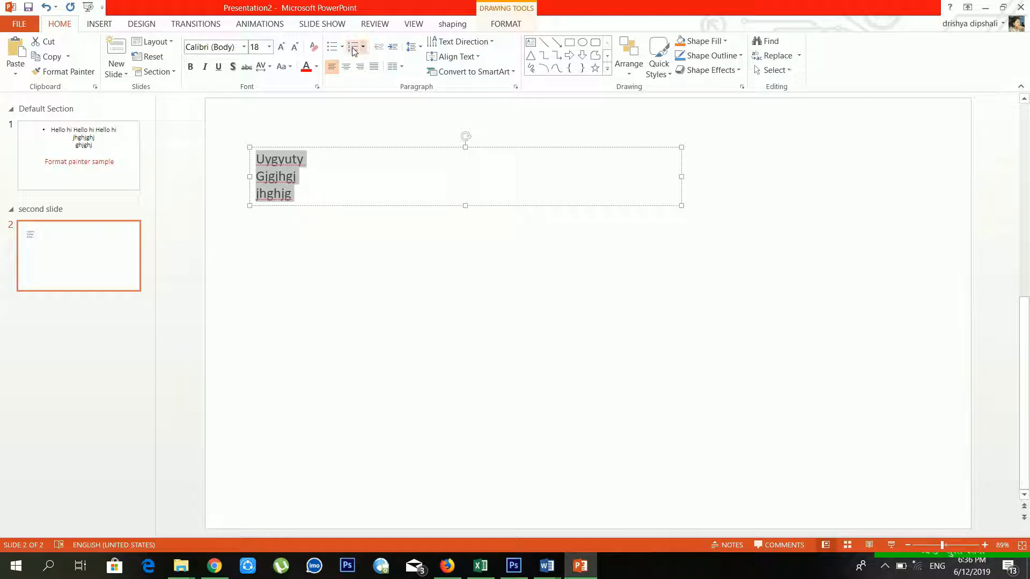
{"action": "left_click", "coordinate": [355, 48]}
{"action": "left_click", "coordinate": [363, 47]}
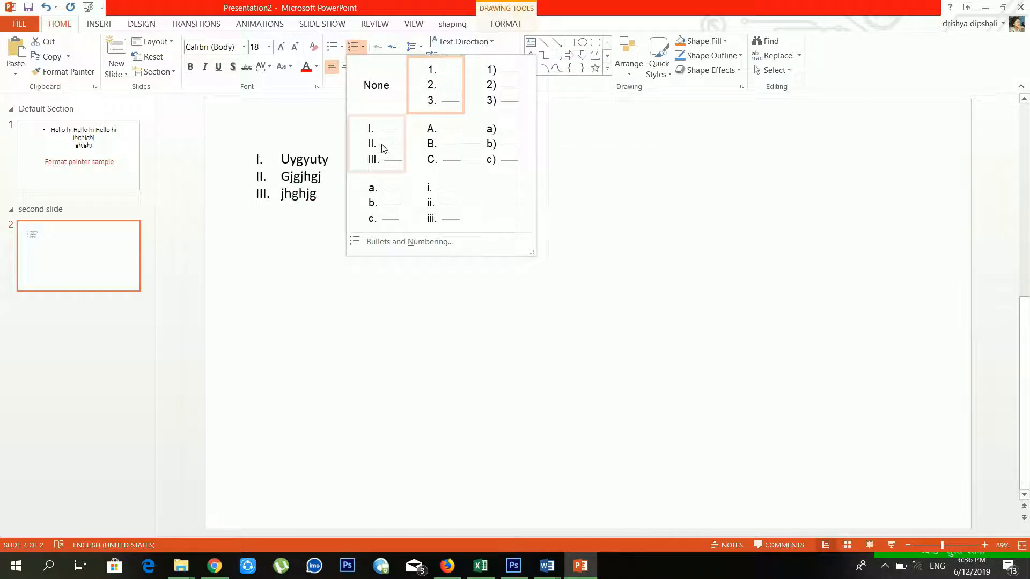
{"action": "left_click", "coordinate": [317, 173]}
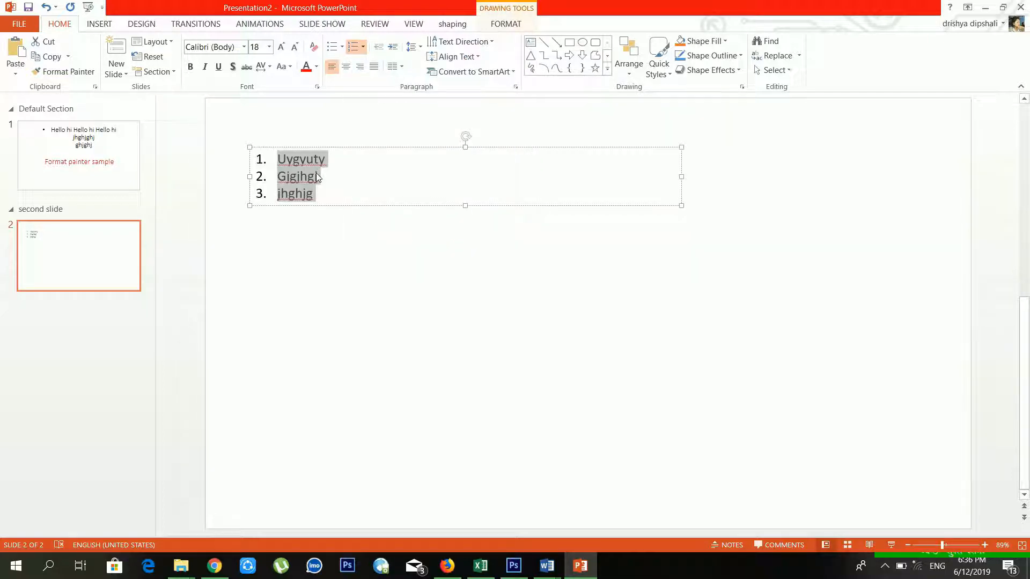
{"action": "left_click", "coordinate": [343, 181]}
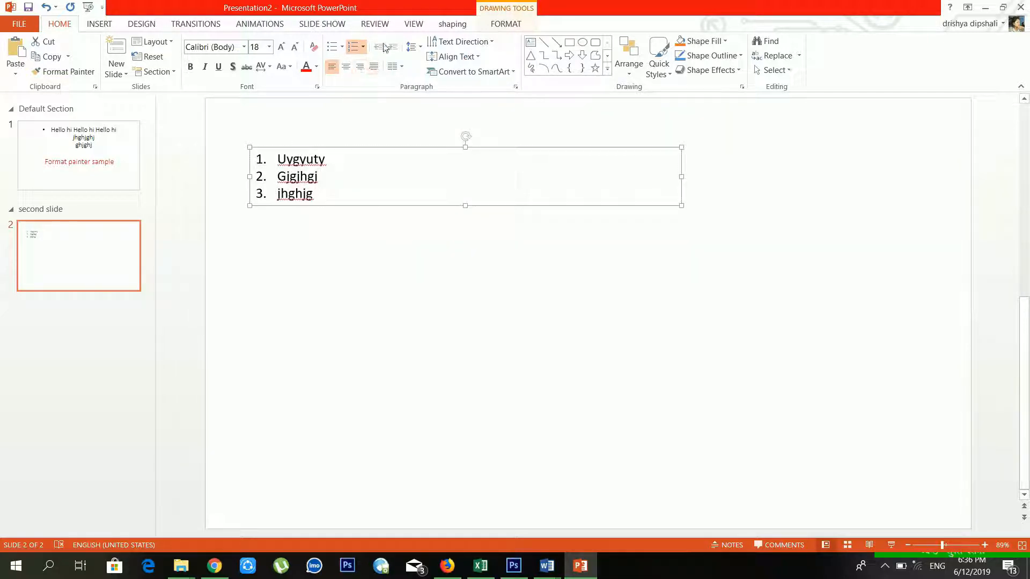
Nudge the text box down and right, then indent and un-indent Gjgjhgj
{"action": "left_click", "coordinate": [329, 174]}
{"action": "left_click_drag", "start_coordinate": [331, 205], "coordinate": [339, 226]}
{"action": "left_click", "coordinate": [317, 196]}
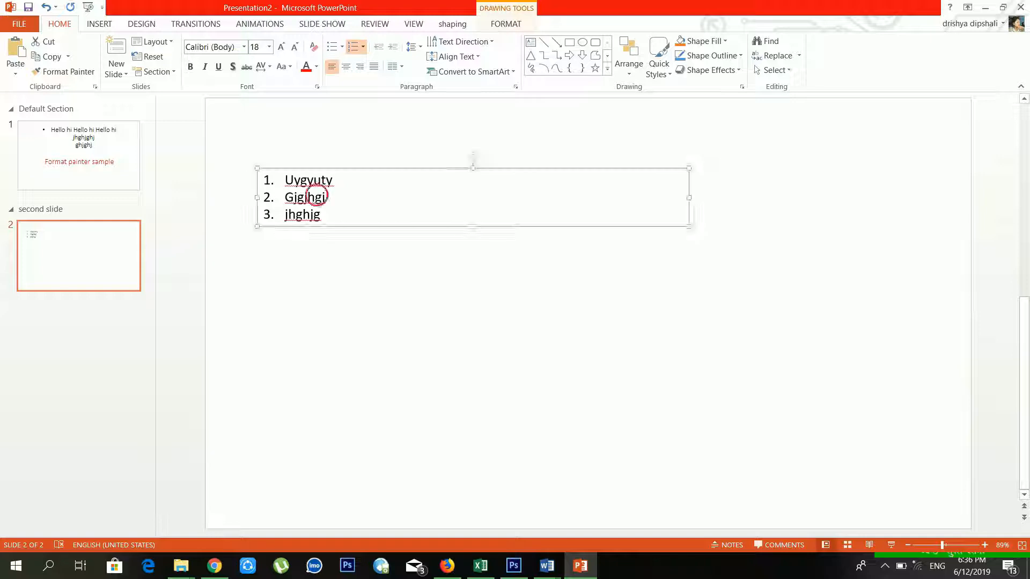
{"action": "left_click", "coordinate": [392, 49]}
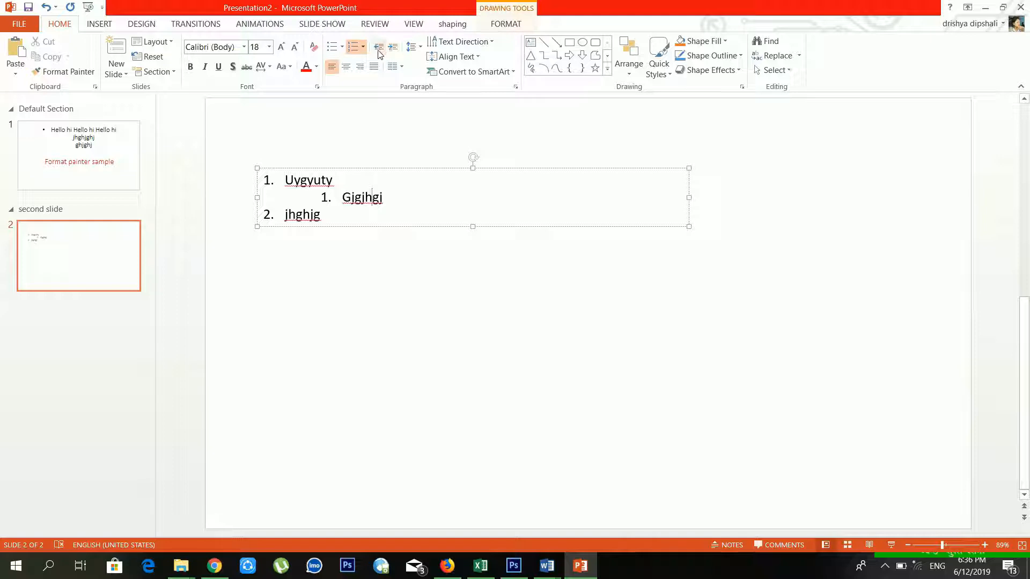
{"action": "left_click", "coordinate": [379, 50]}
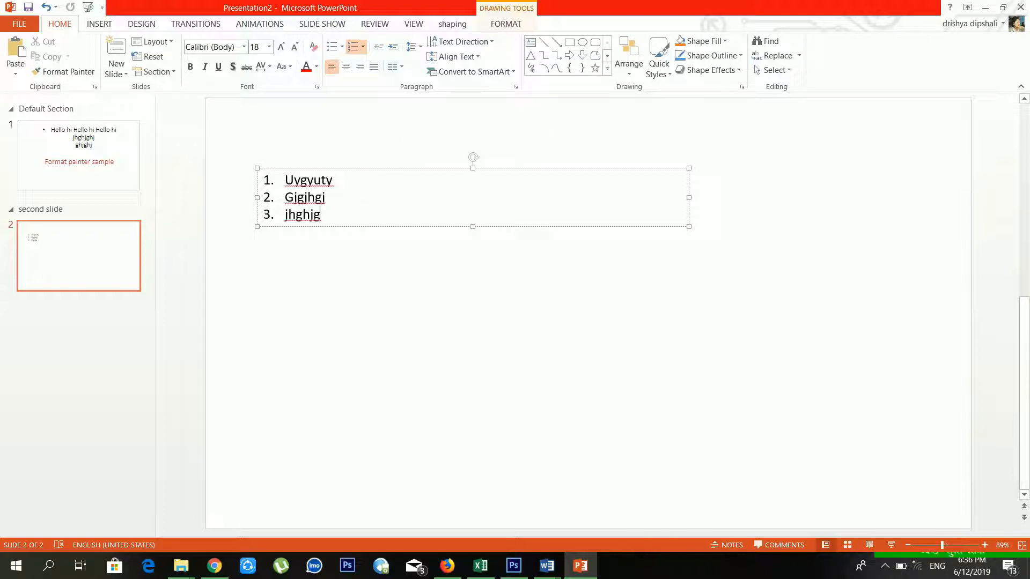
Select all three numbered lines, leave line spacing unchanged, and show the Text Direction options
{"action": "left_click_drag", "start_coordinate": [320, 215], "coordinate": [285, 180]}
{"action": "left_click", "coordinate": [411, 47]}
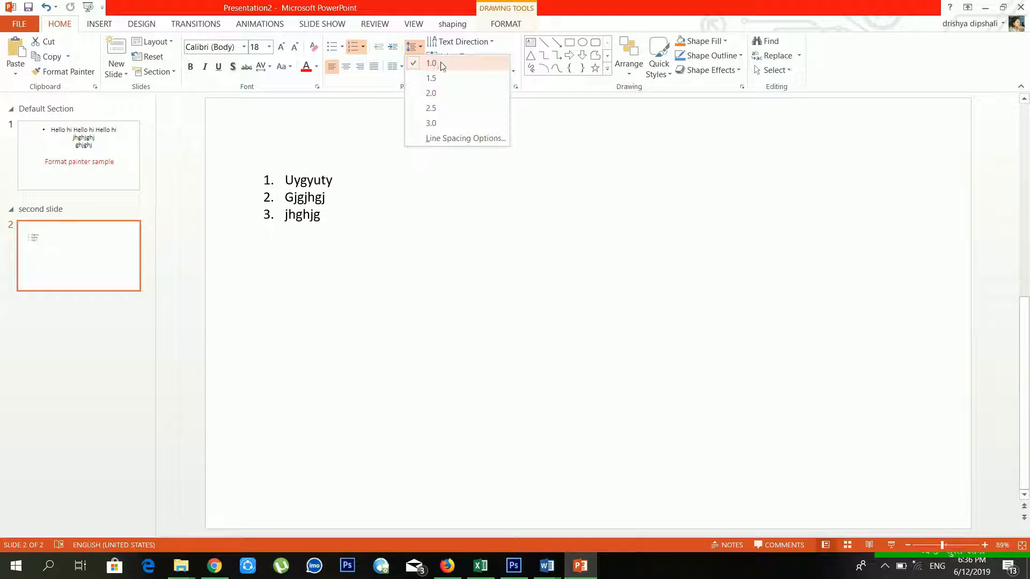
{"action": "left_click", "coordinate": [369, 81]}
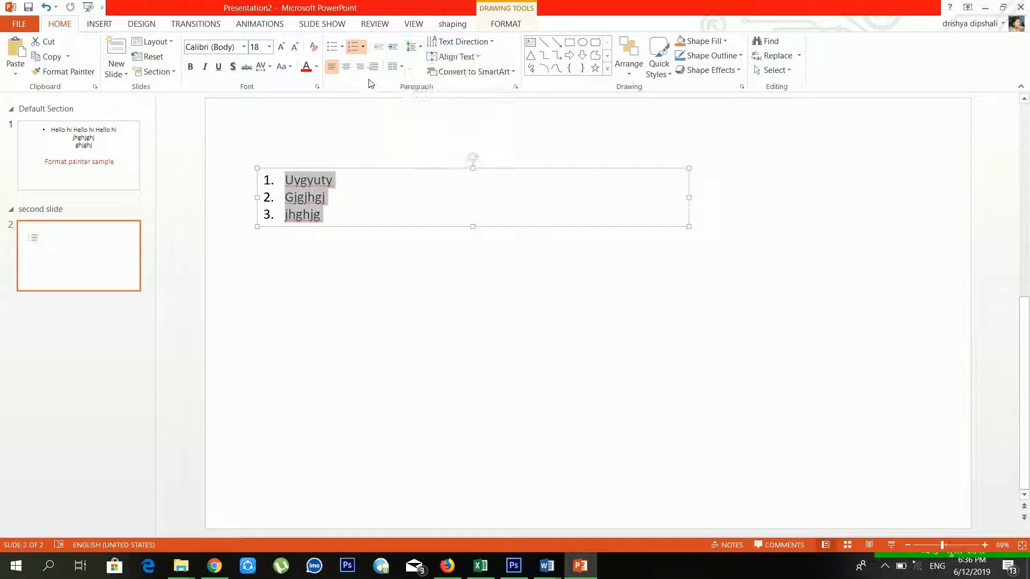
{"action": "left_click", "coordinate": [494, 43]}
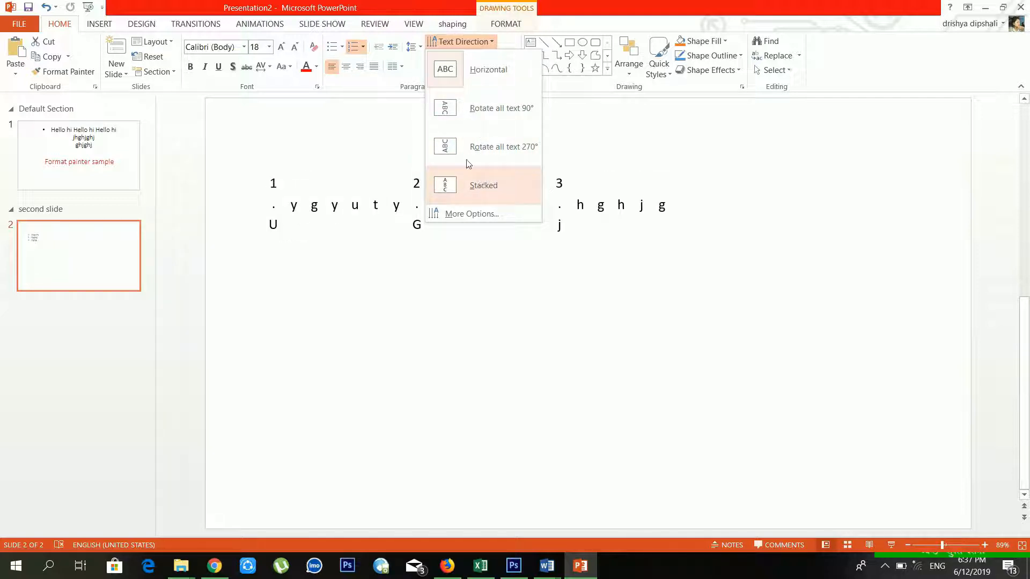
Keep the list horizontal, try center and right alignment, and settle on left alignment
{"action": "left_click", "coordinate": [343, 89]}
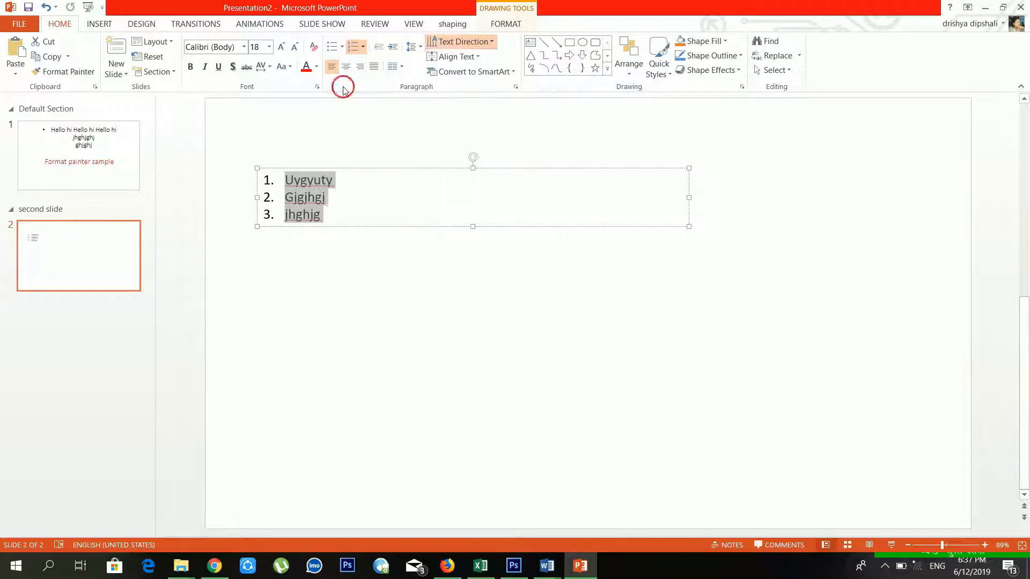
{"action": "left_click", "coordinate": [476, 62]}
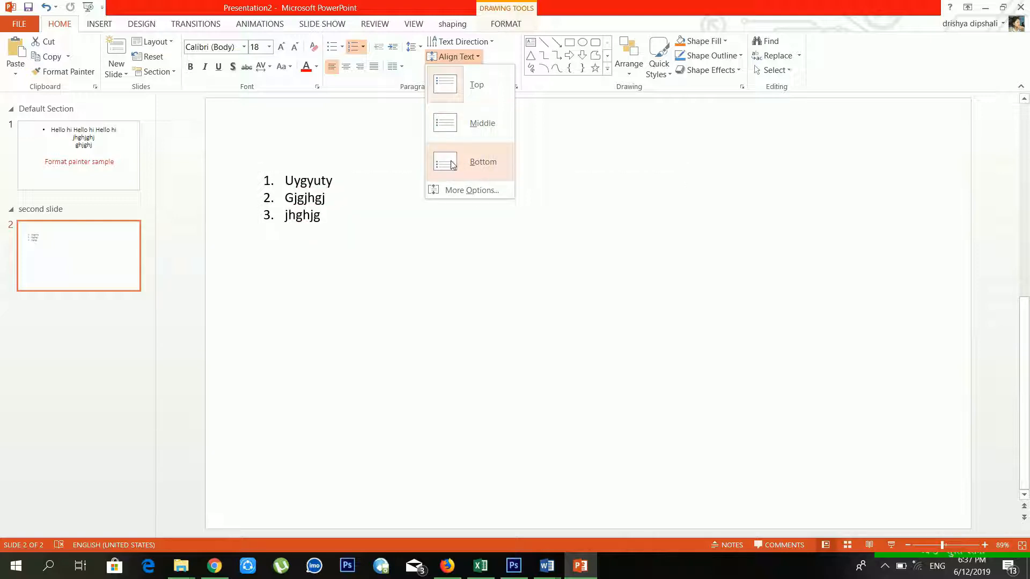
{"action": "left_click", "coordinate": [346, 68]}
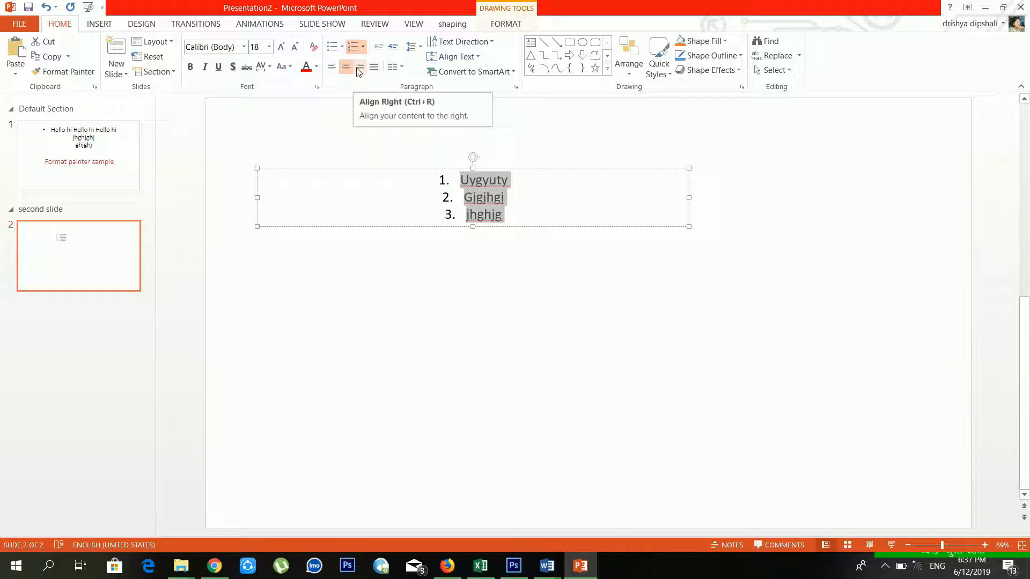
{"action": "left_click", "coordinate": [357, 68]}
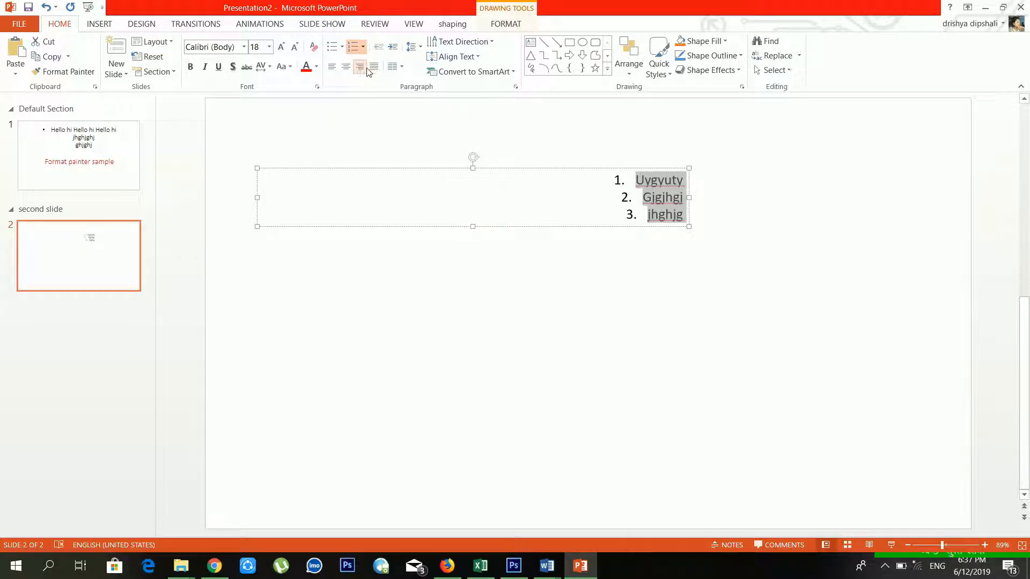
{"action": "left_click", "coordinate": [337, 69]}
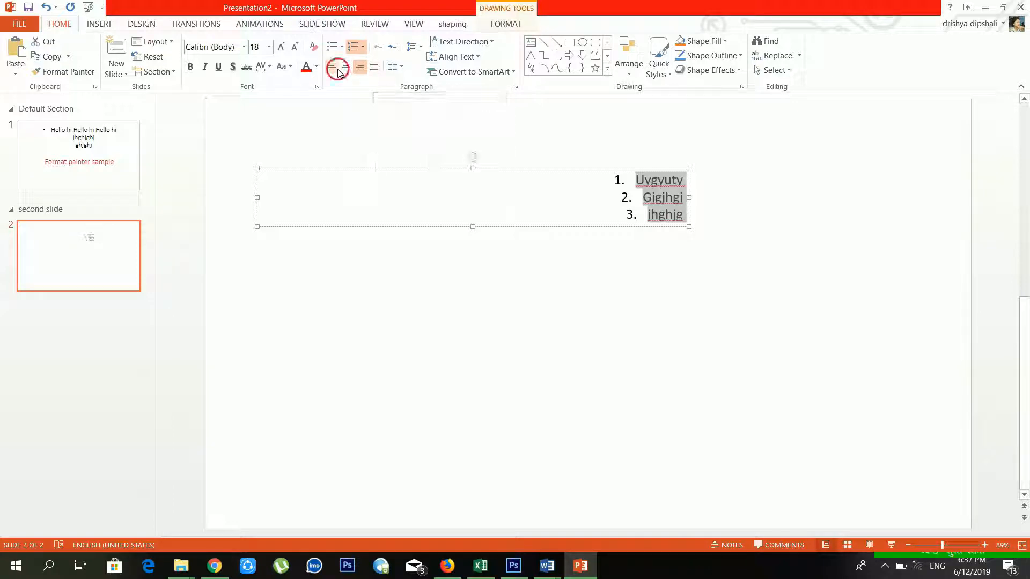
Leave the list in a single column and show the Convert to SmartArt layout gallery
{"action": "left_click", "coordinate": [399, 67]}
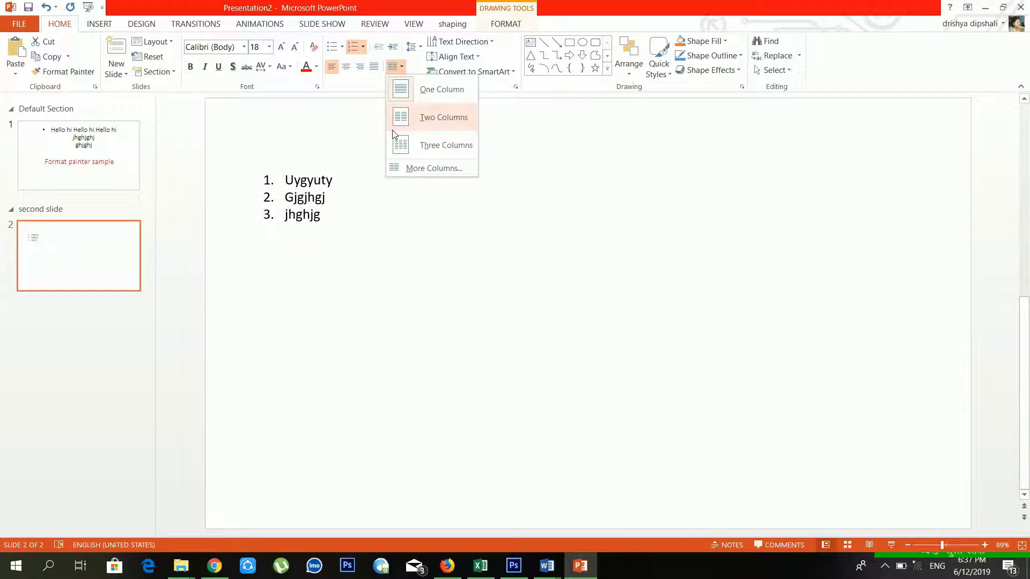
{"action": "left_click", "coordinate": [357, 87]}
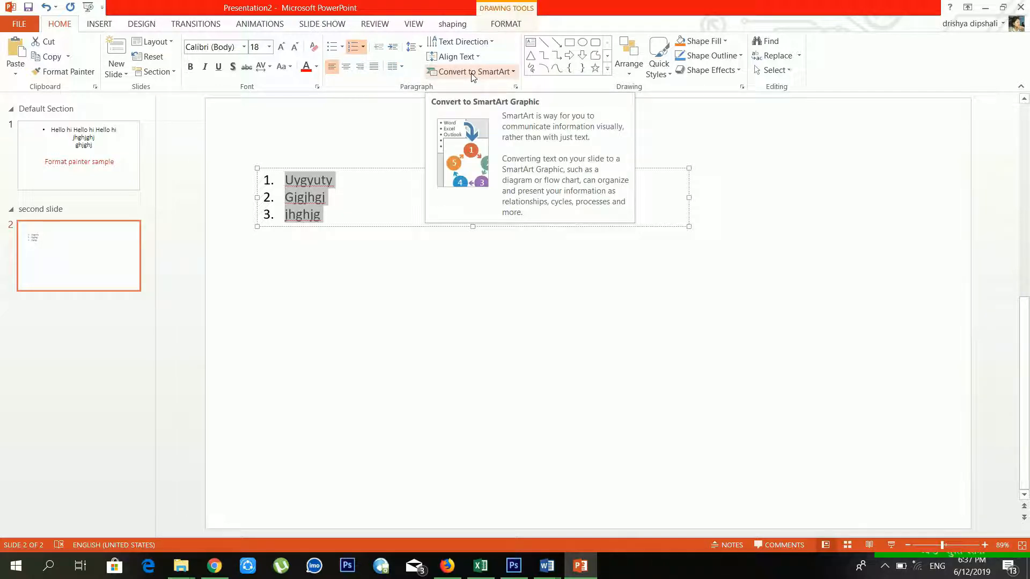
{"action": "left_click", "coordinate": [514, 73]}
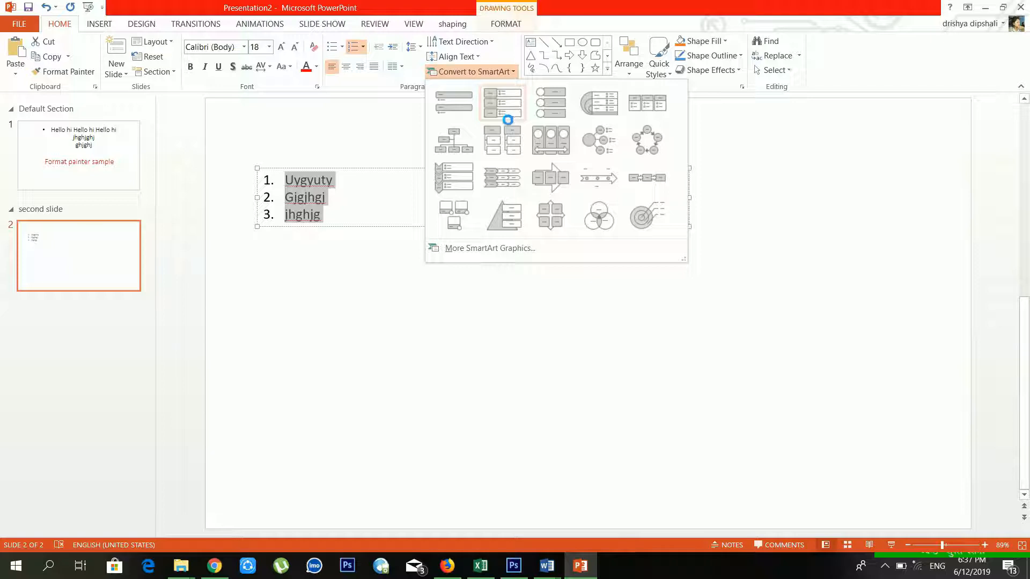
Convert the list to a Vertical Block List SmartArt with the colourful orange scheme
{"action": "left_click", "coordinate": [509, 120]}
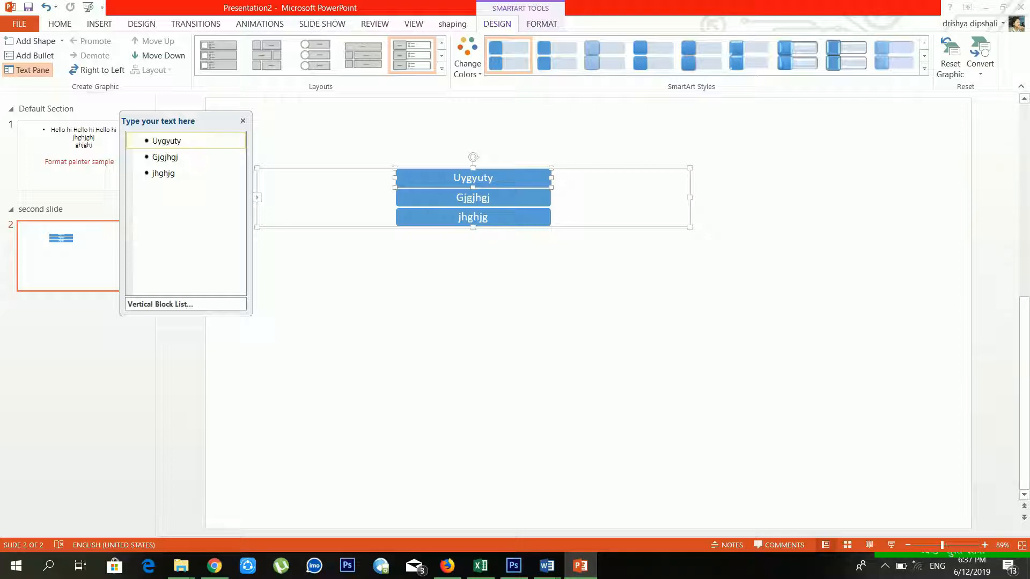
{"action": "type", "text": "jhj khkj"}
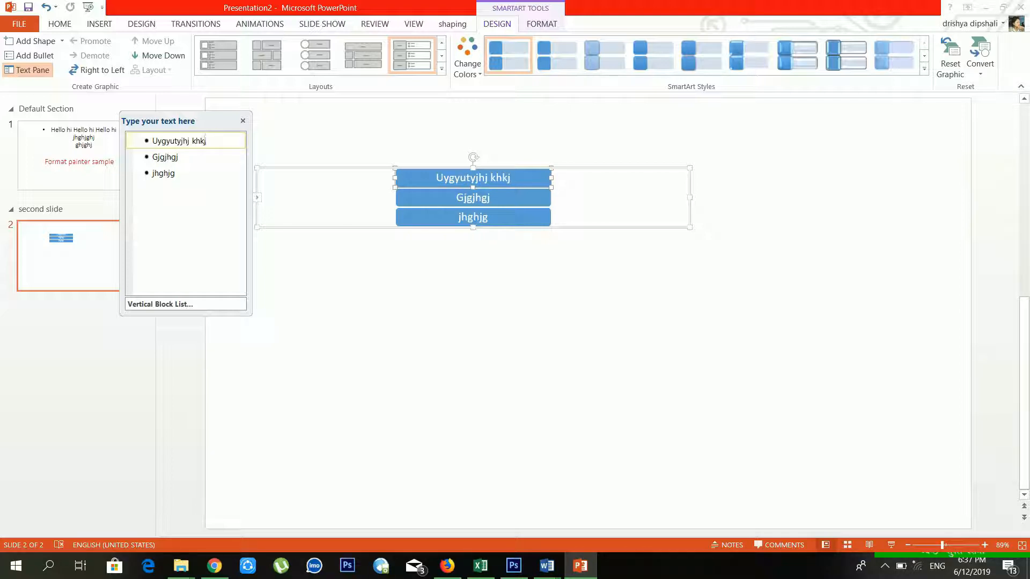
{"action": "left_click", "coordinate": [467, 56]}
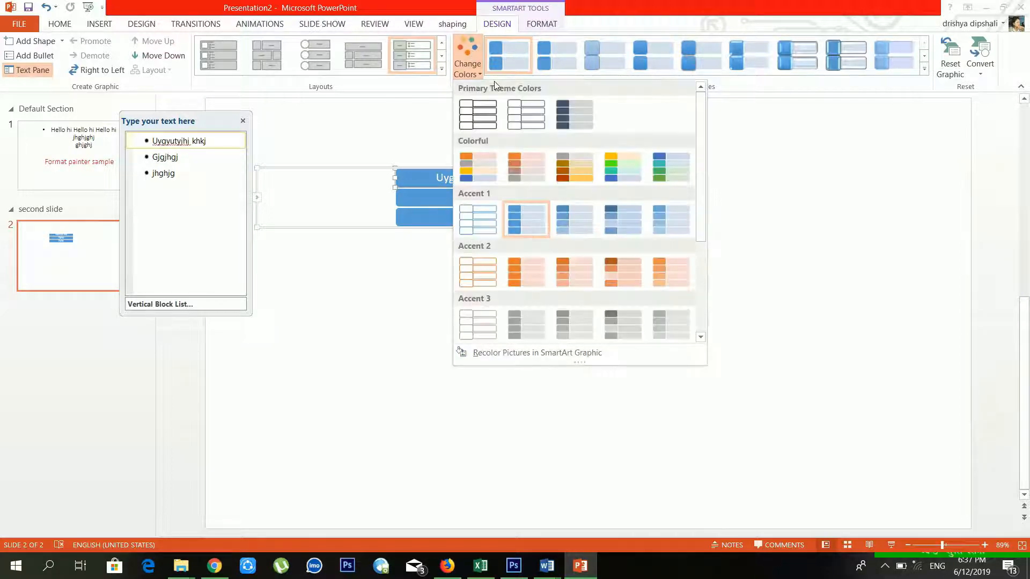
{"action": "left_click", "coordinate": [567, 163]}
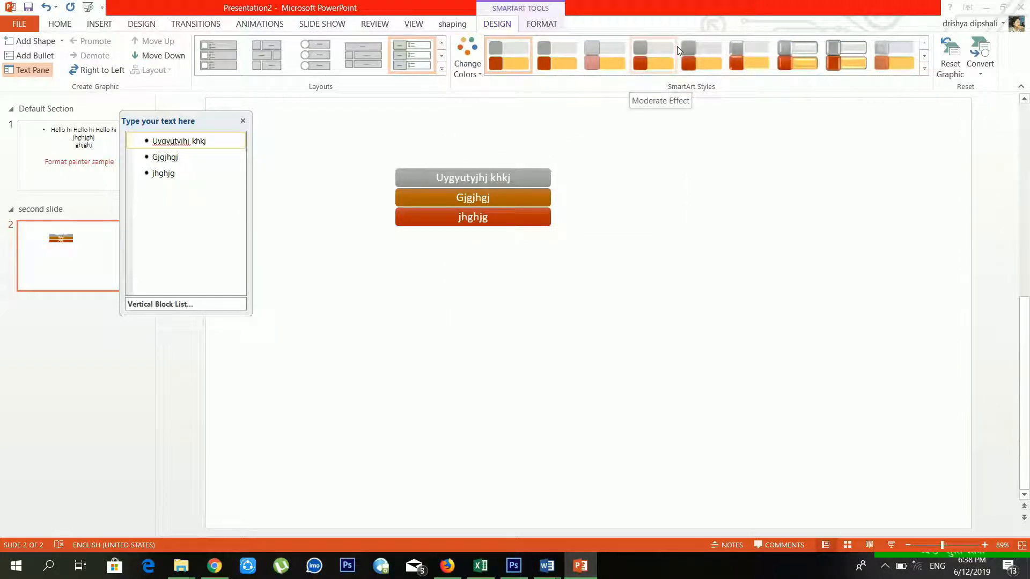
Give the SmartArt a bevelled style and nest 'Uygyutyjhj khkj' under 'Gjgjhgj'
{"action": "left_click", "coordinate": [851, 56]}
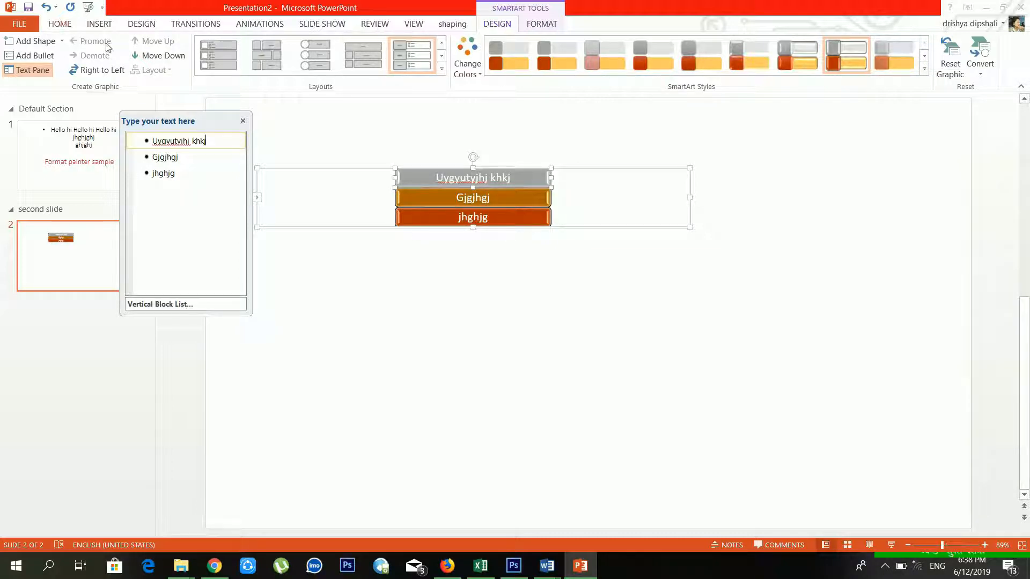
{"action": "left_click", "coordinate": [170, 59]}
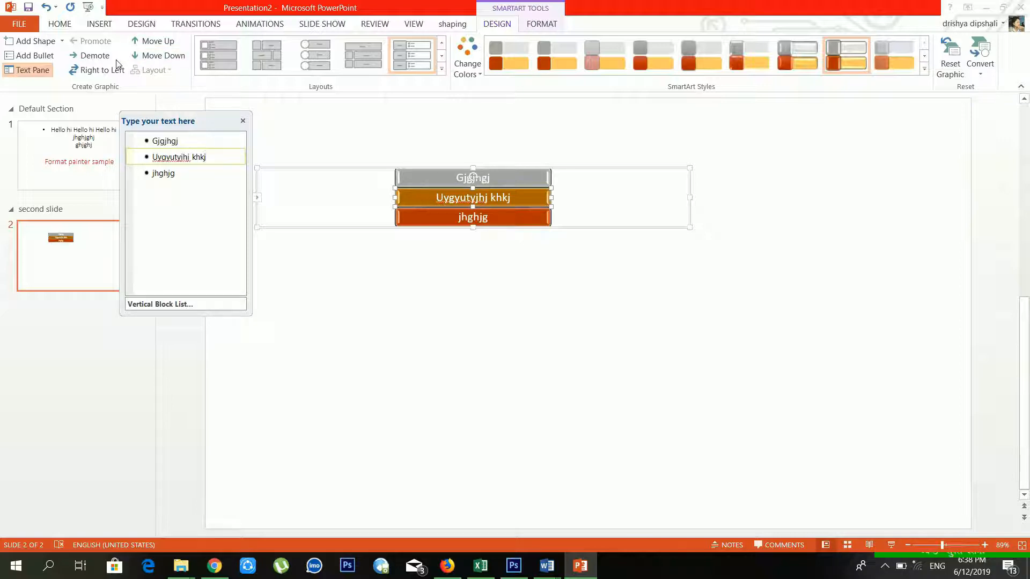
{"action": "left_click", "coordinate": [95, 57]}
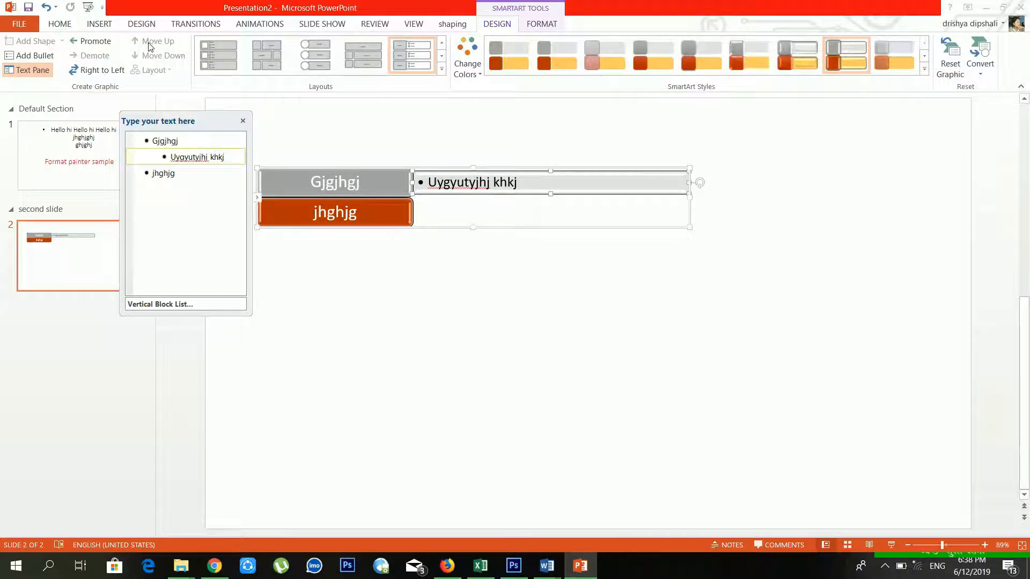
Mirror the SmartArt layout right-to-left and close its text pane
{"action": "left_click", "coordinate": [75, 72]}
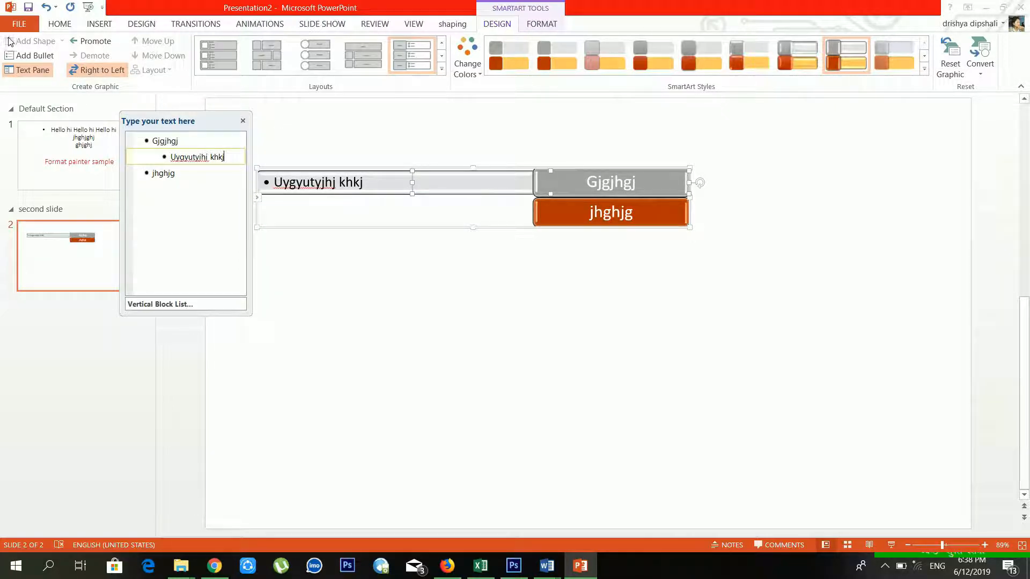
{"action": "left_click", "coordinate": [55, 24]}
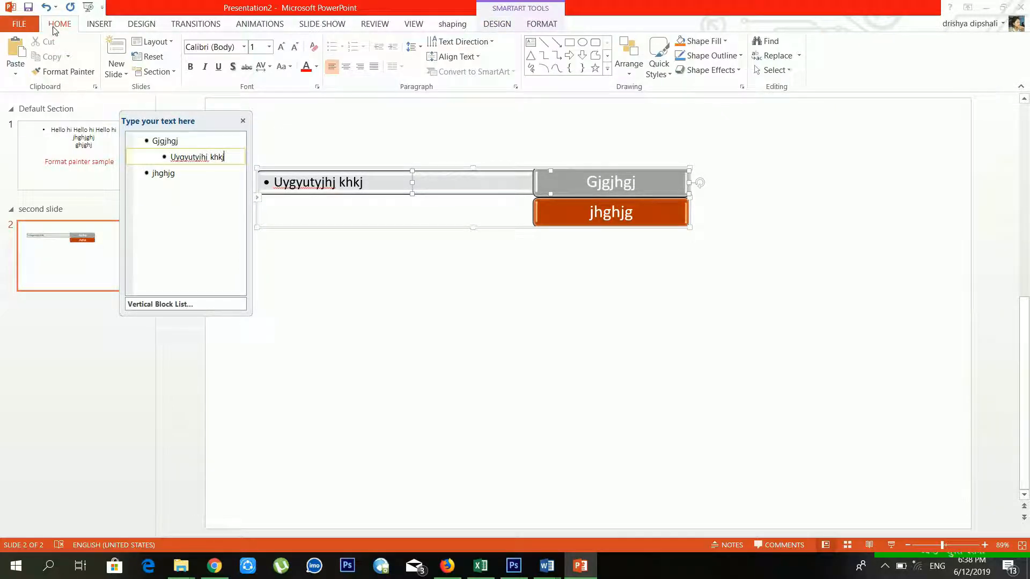
{"action": "left_click", "coordinate": [243, 121]}
{"action": "left_click", "coordinate": [138, 189]}
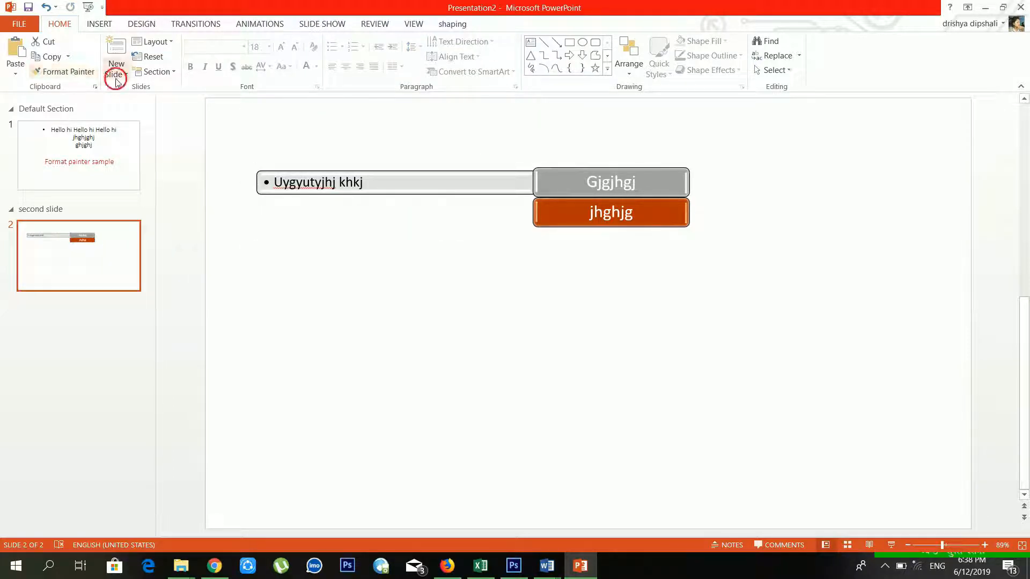
Insert a Blank-layout third slide after the SmartArt slide, undoing a stray text box
{"action": "left_click", "coordinate": [115, 80]}
{"action": "left_click", "coordinate": [123, 245]}
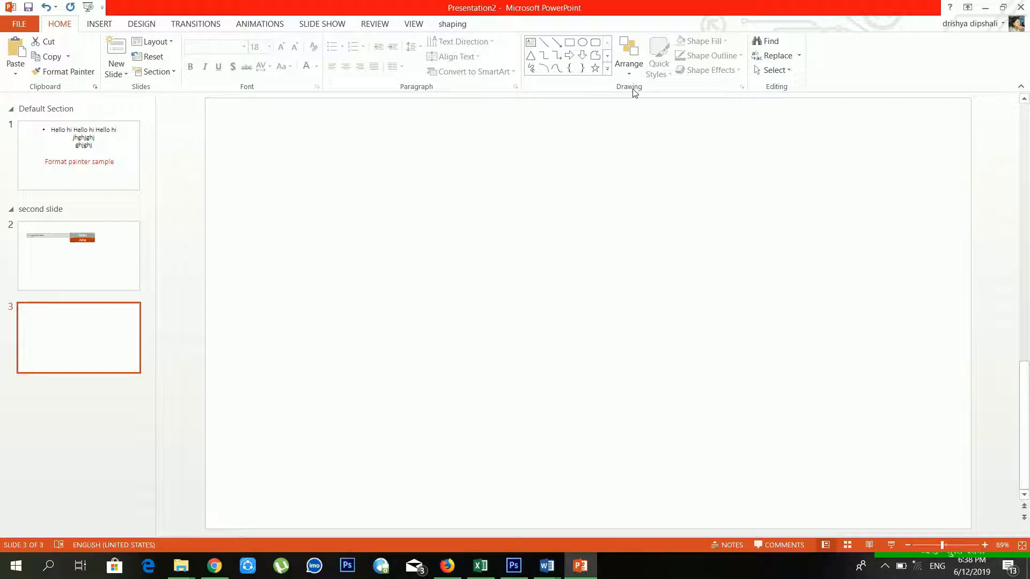
{"action": "left_click", "coordinate": [531, 46]}
{"action": "mouse_move", "coordinate": [271, 134]}
{"action": "left_mouse_down"}
{"action": "mouse_move", "coordinate": [558, 236]}
{"action": "mouse_move", "coordinate": [760, 258]}
{"action": "left_mouse_up"}
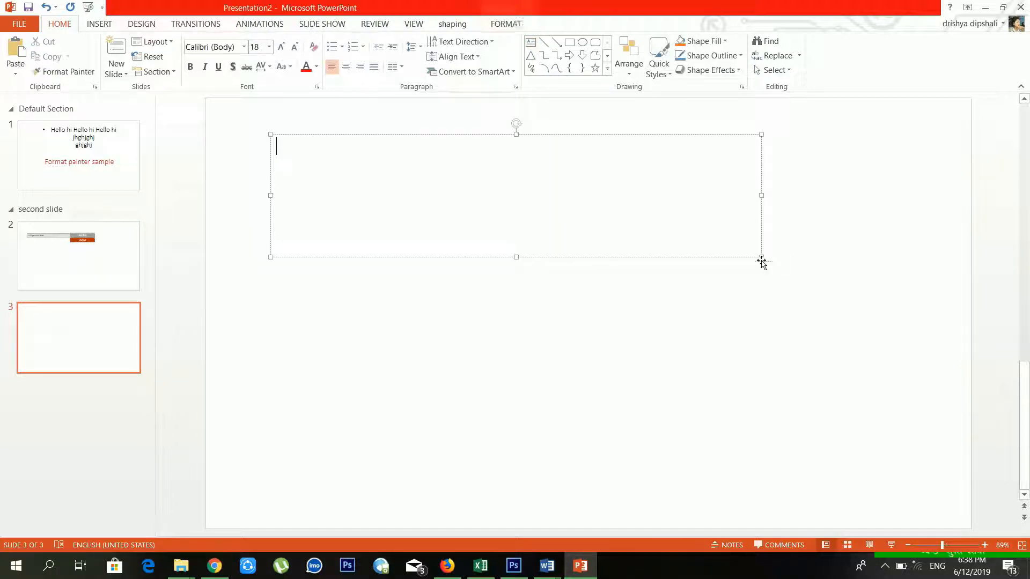
{"action": "key", "text": "ctrl+z"}
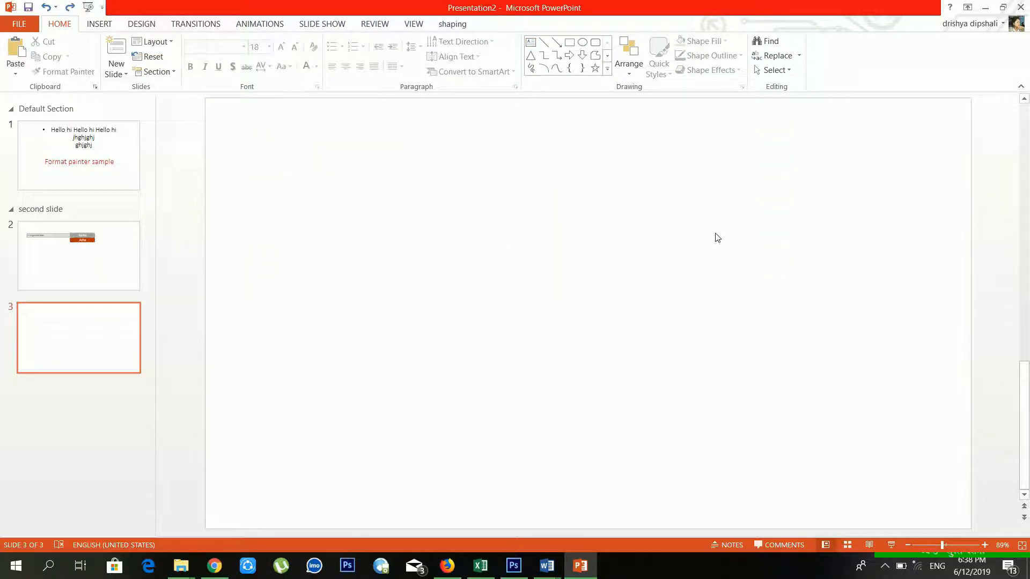
{"action": "left_click", "coordinate": [537, 44]}
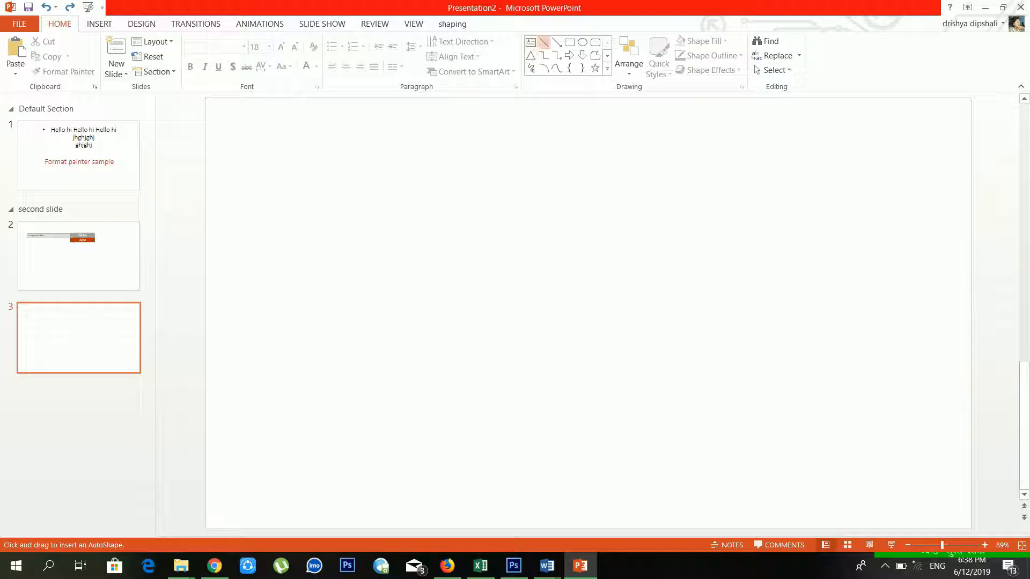
Draw a short horizontal line, an oval, and a square to its right on slide 3
{"action": "left_click_drag", "start_coordinate": [305, 174], "coordinate": [386, 175]}
{"action": "left_click", "coordinate": [582, 42]}
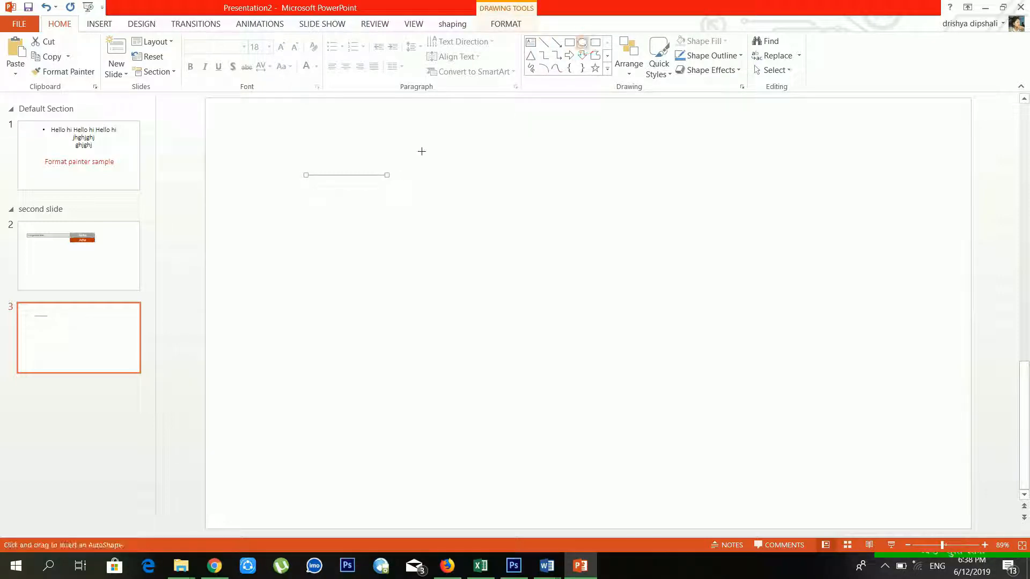
{"action": "mouse_move", "coordinate": [421, 138]}
{"action": "left_mouse_down"}
{"action": "mouse_move", "coordinate": [550, 237]}
{"action": "mouse_move", "coordinate": [535, 236]}
{"action": "left_mouse_up"}
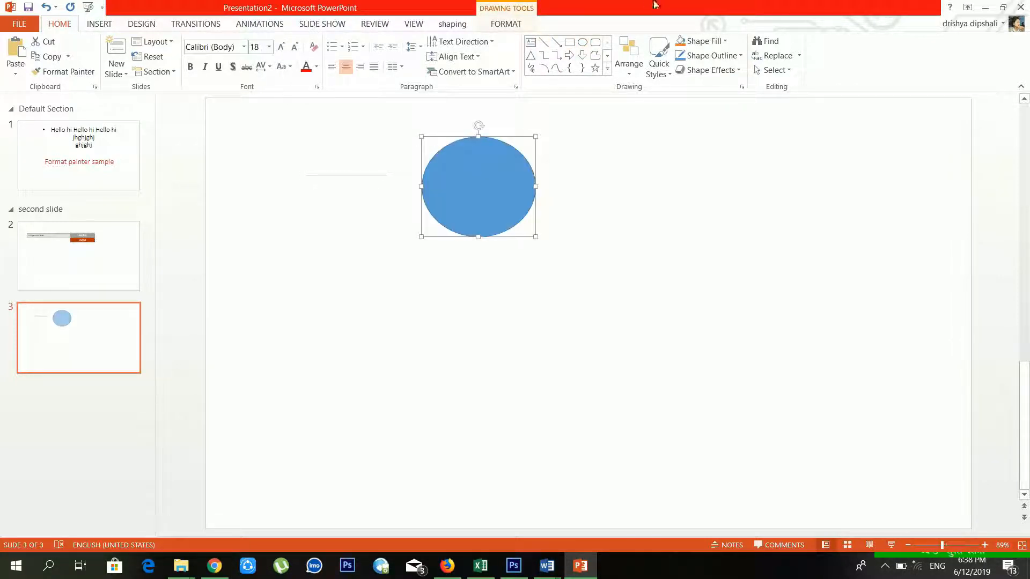
{"action": "left_click", "coordinate": [570, 42]}
{"action": "left_click_drag", "start_coordinate": [563, 126], "coordinate": [681, 230]}
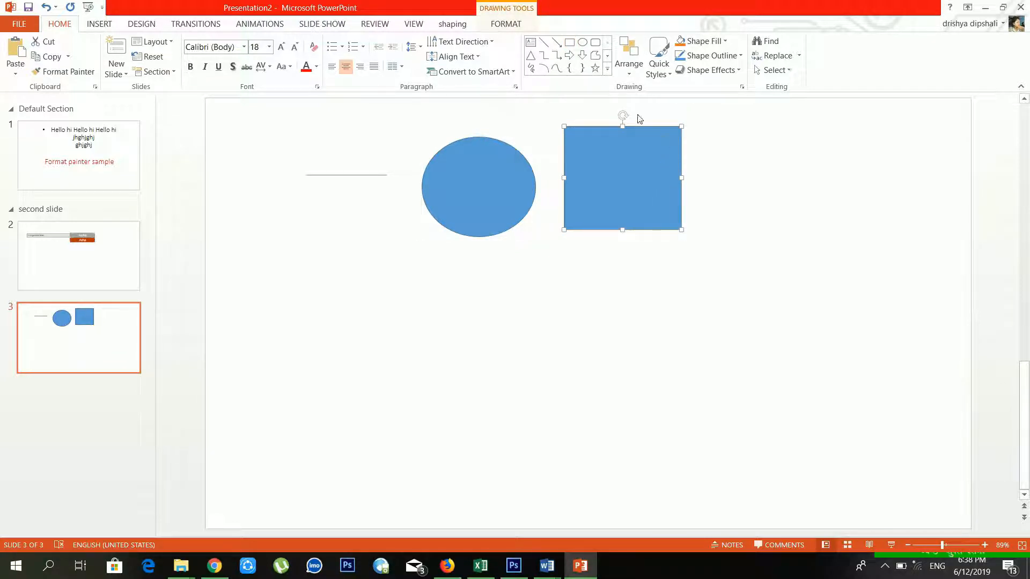
{"action": "left_click", "coordinate": [605, 74]}
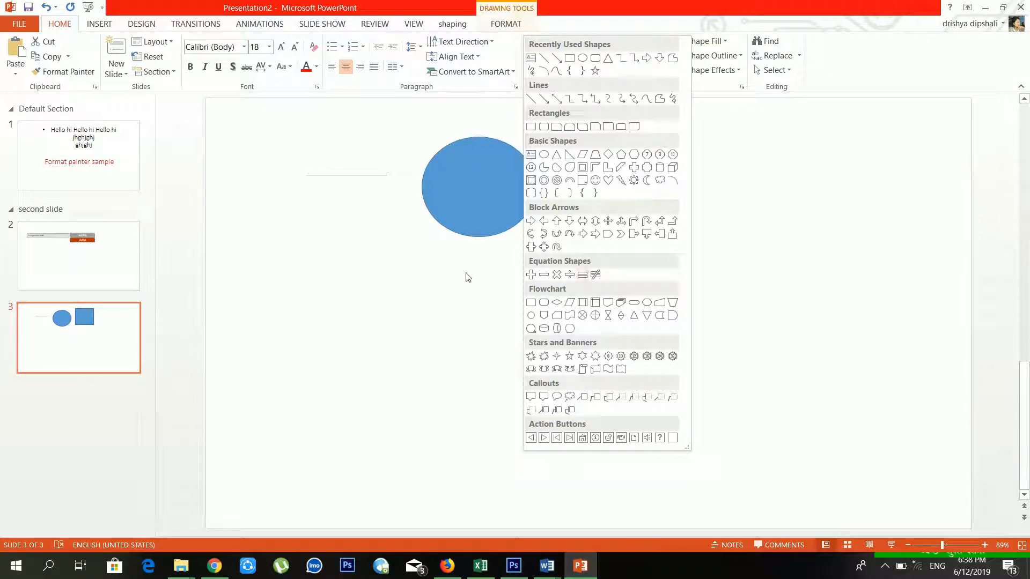
{"action": "key", "text": "Escape"}
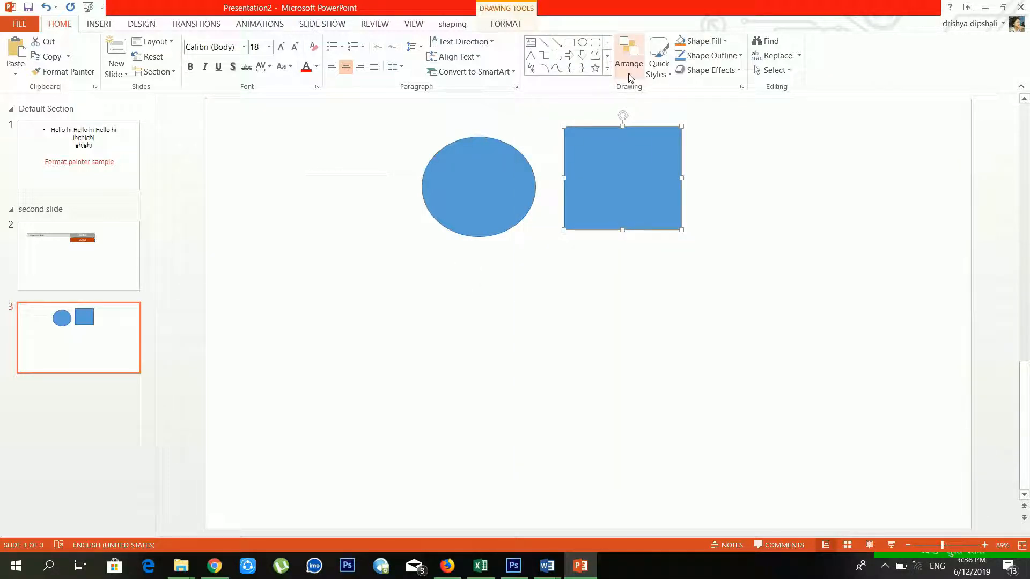
Move the square over the oval's lower right, fill it orange, and bring it in front
{"action": "left_click_drag", "start_coordinate": [588, 177], "coordinate": [509, 211]}
{"action": "left_click", "coordinate": [678, 47]}
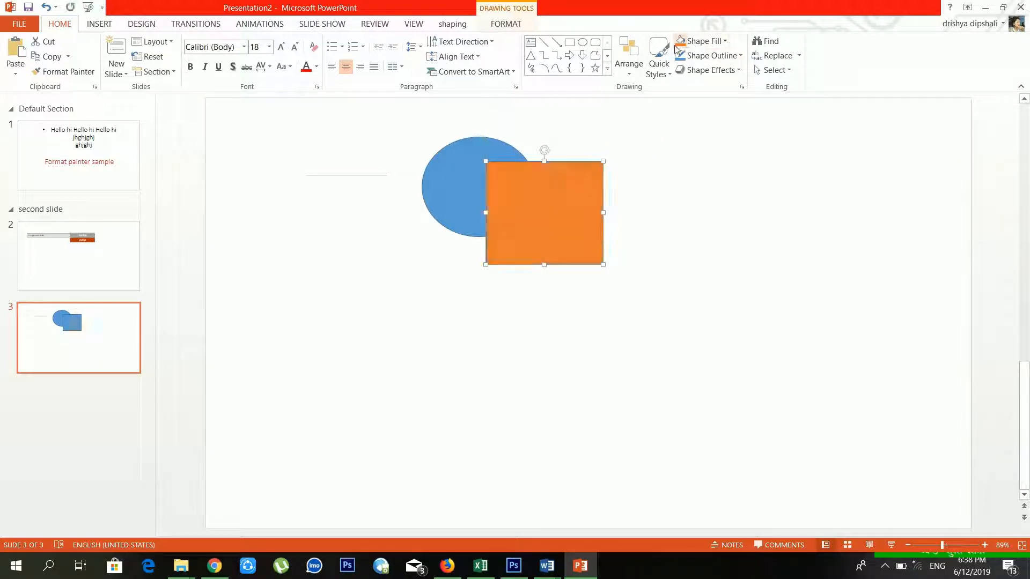
{"action": "left_click", "coordinate": [628, 59]}
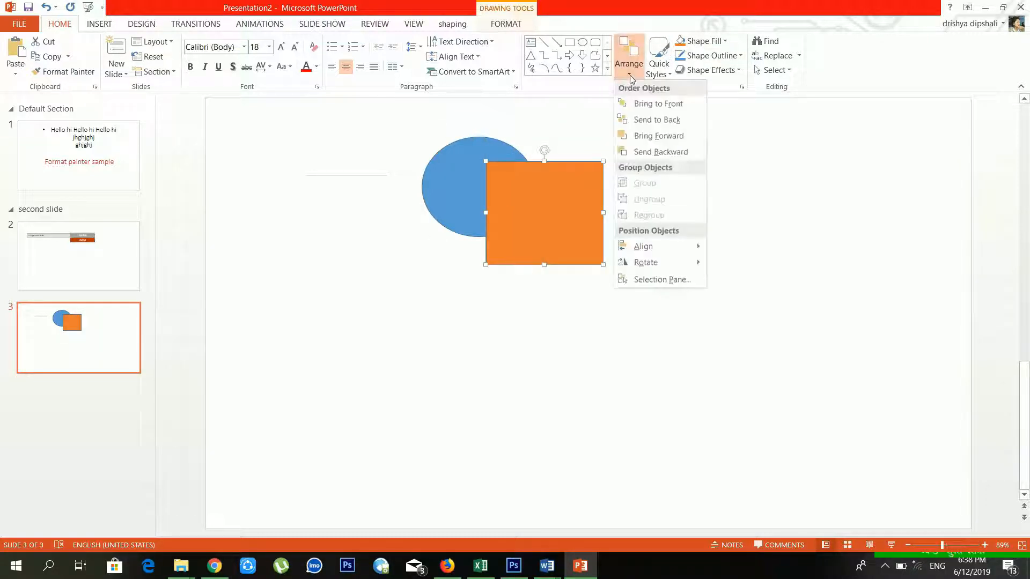
{"action": "left_click", "coordinate": [646, 124]}
{"action": "left_click", "coordinate": [636, 79]}
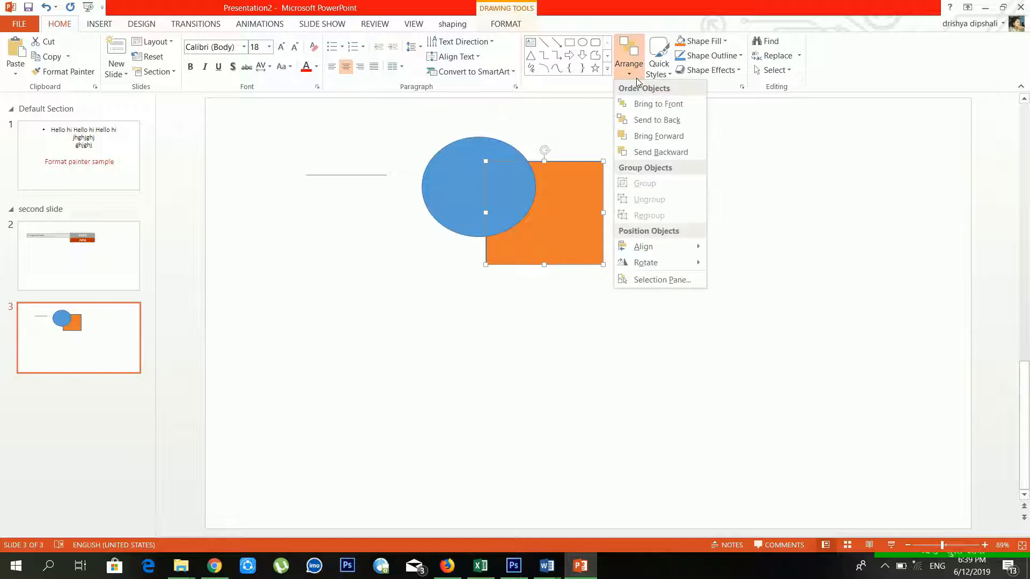
{"action": "left_click", "coordinate": [652, 104]}
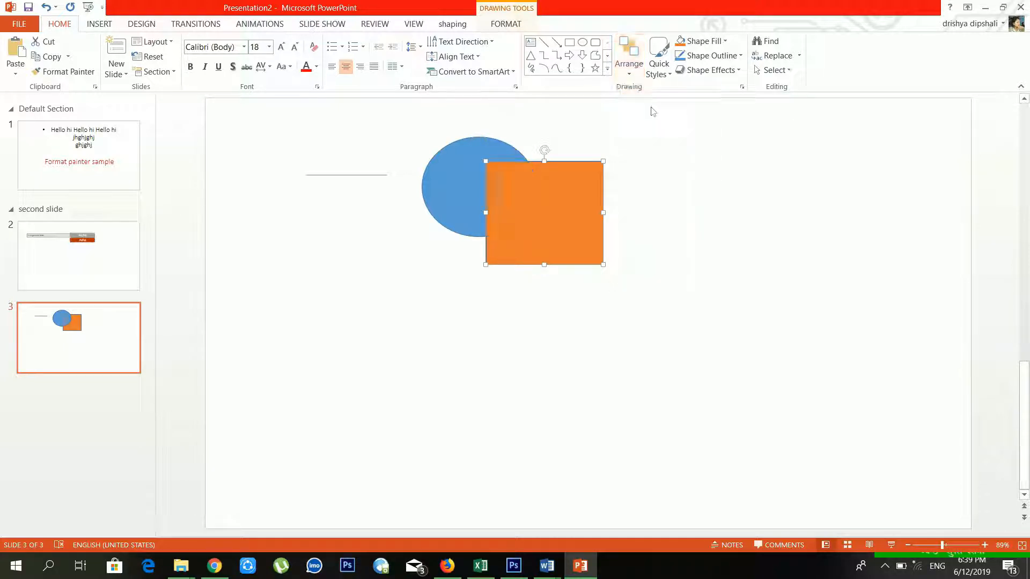
Group the oval and orange square into one object and shift it slightly right
{"action": "left_click", "coordinate": [772, 70]}
{"action": "left_click", "coordinate": [676, 111]}
{"action": "left_click_drag", "start_coordinate": [408, 127], "coordinate": [644, 325]}
{"action": "left_click", "coordinate": [632, 73]}
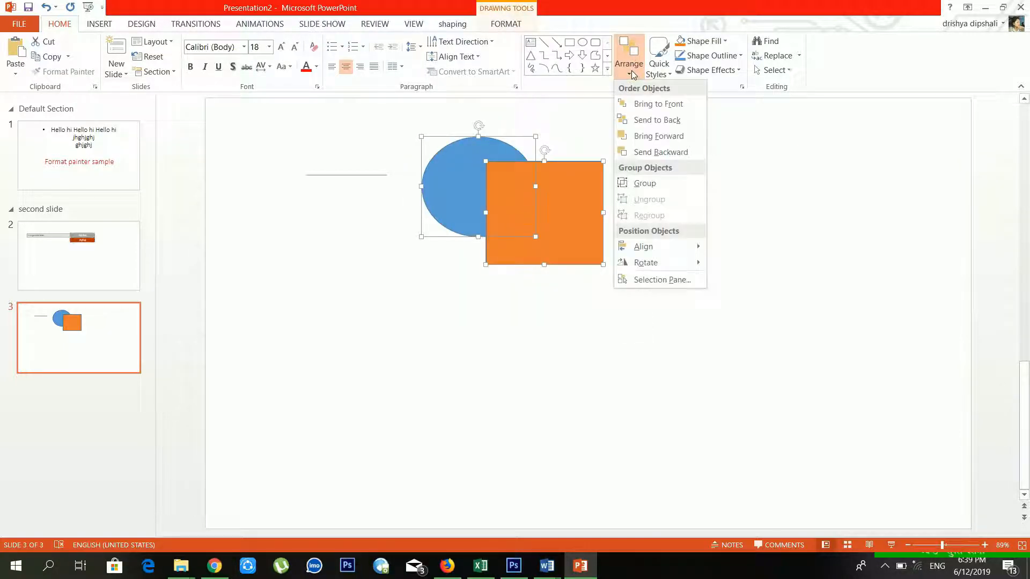
{"action": "left_click", "coordinate": [645, 186]}
{"action": "left_click_drag", "start_coordinate": [553, 184], "coordinate": [607, 190]}
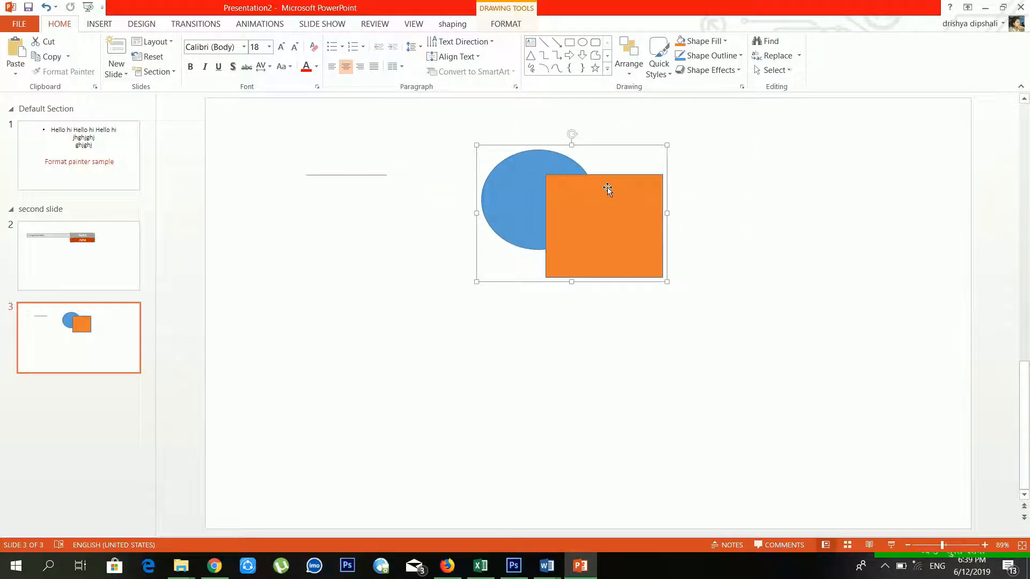
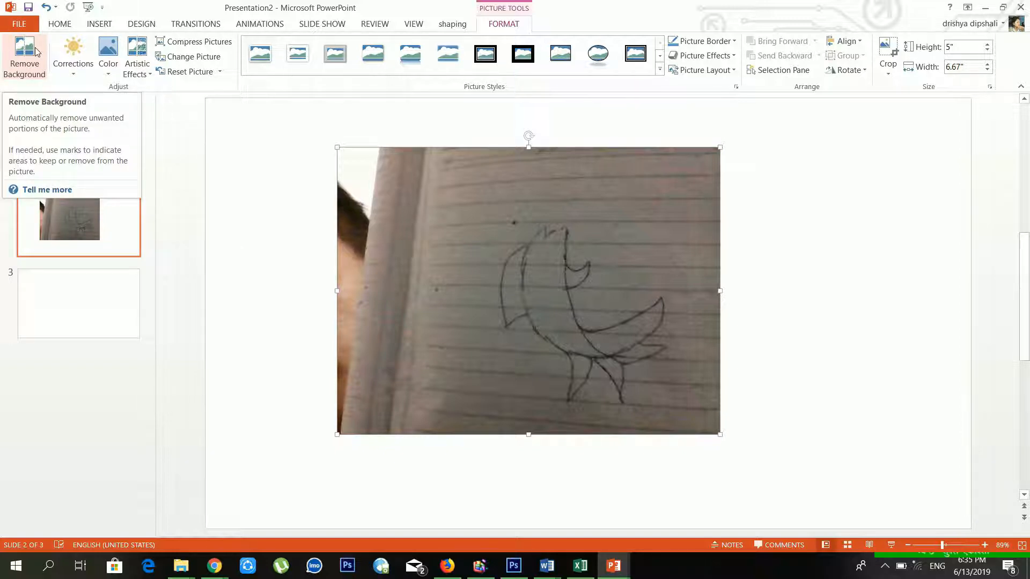
Preview the photo's Corrections, Color and Artistic Effects galleries without applying any, then open Compress Pictures
{"action": "left_click", "coordinate": [78, 69]}
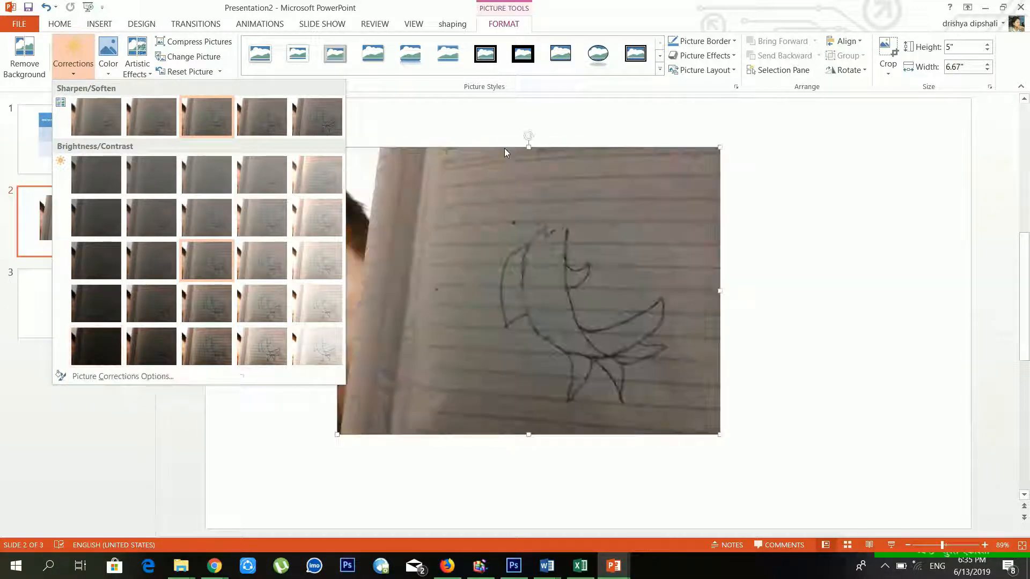
{"action": "left_click", "coordinate": [504, 149]}
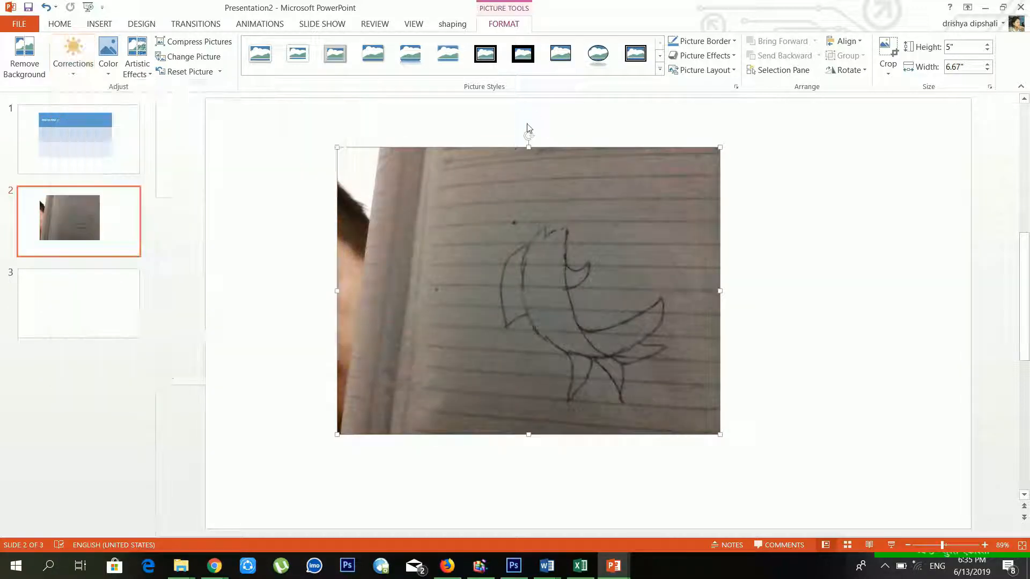
{"action": "left_click", "coordinate": [103, 74]}
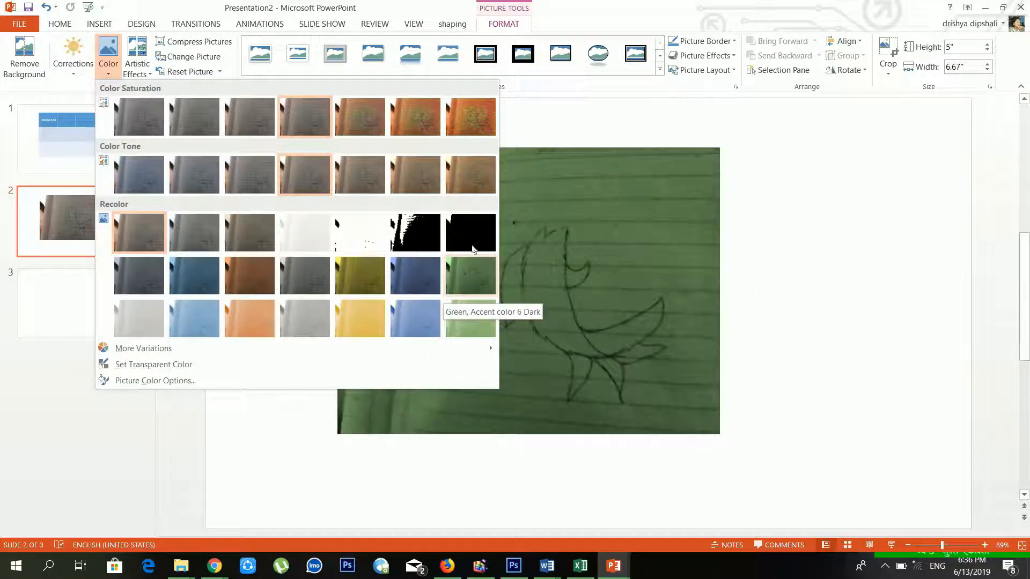
{"action": "left_click", "coordinate": [585, 187]}
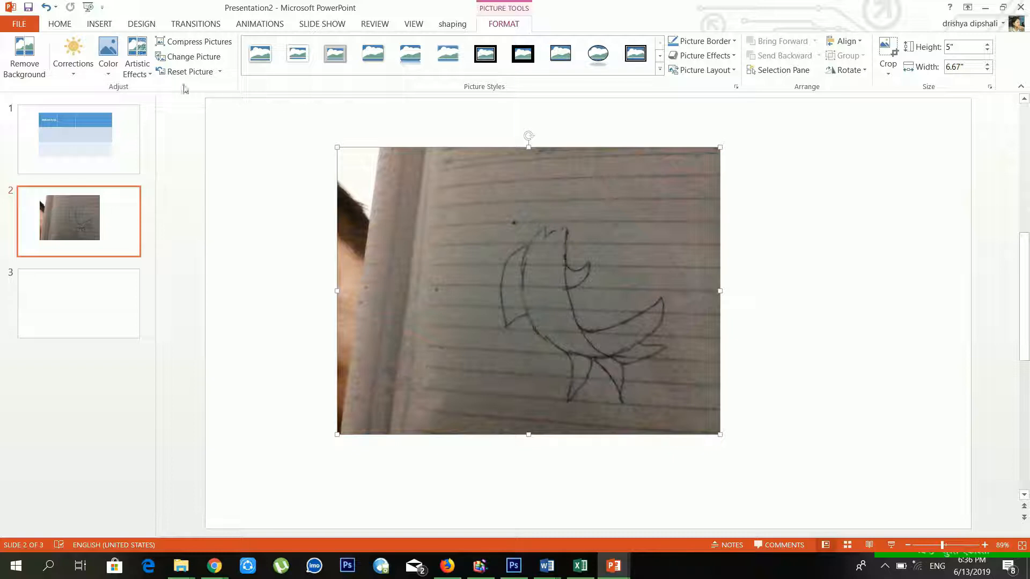
{"action": "left_click", "coordinate": [142, 78]}
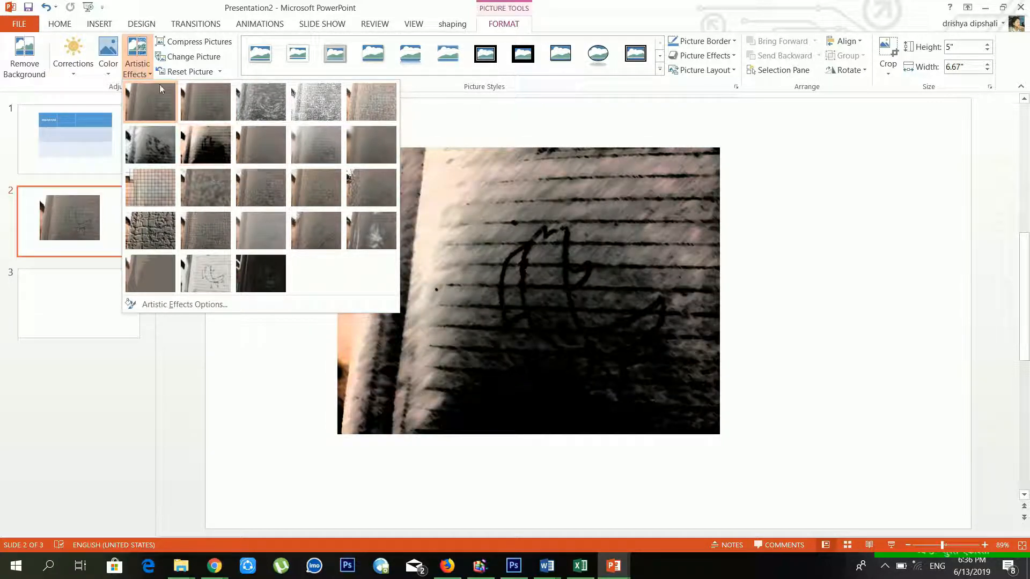
{"action": "left_click", "coordinate": [199, 42]}
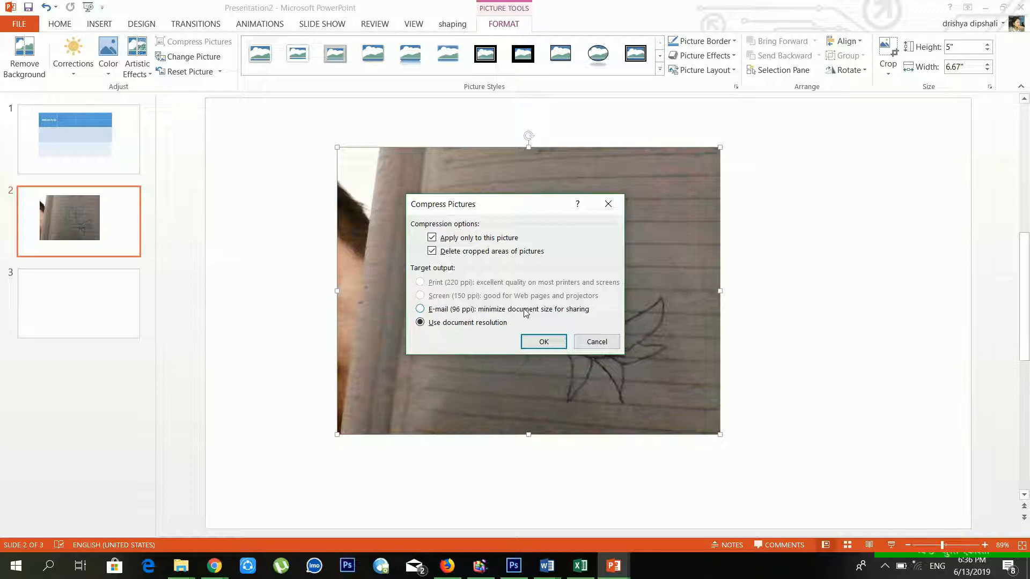
Close Compress Pictures, then reset the shrunken photo to its full size and recentre it on slide 2
{"action": "left_click", "coordinate": [607, 204]}
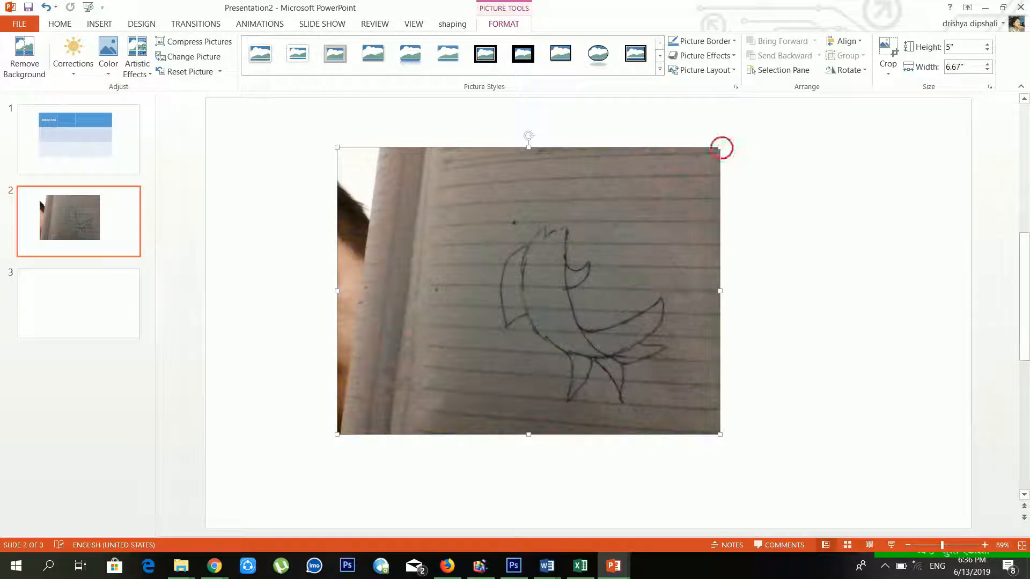
{"action": "left_click_drag", "start_coordinate": [720, 147], "coordinate": [435, 361]}
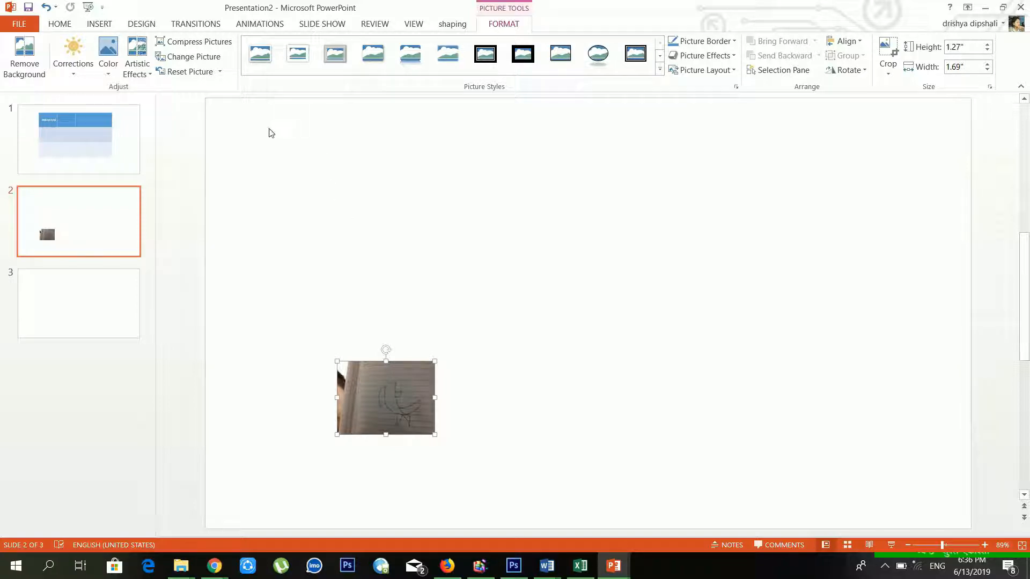
{"action": "left_click", "coordinate": [219, 72]}
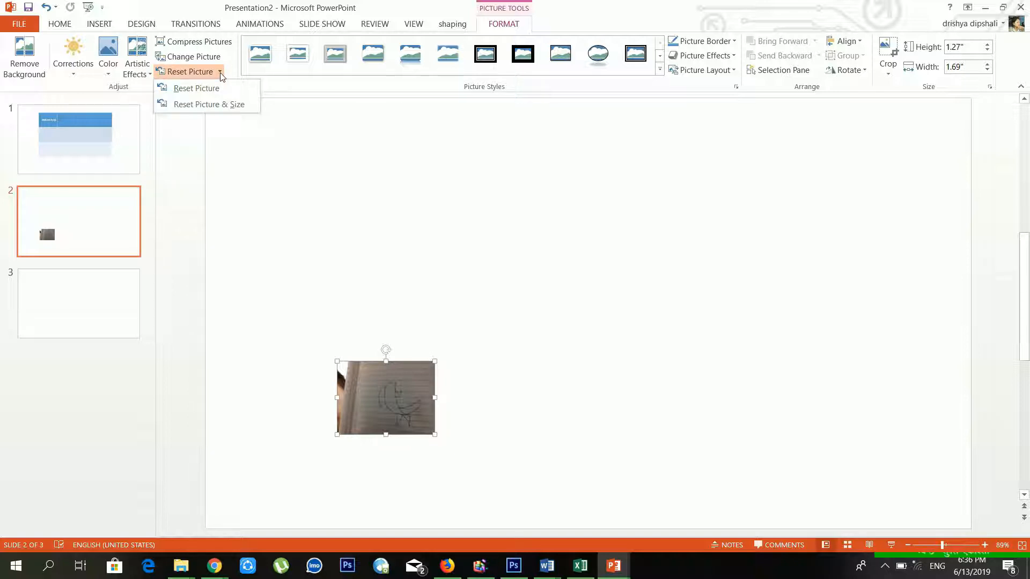
{"action": "left_click", "coordinate": [223, 103]}
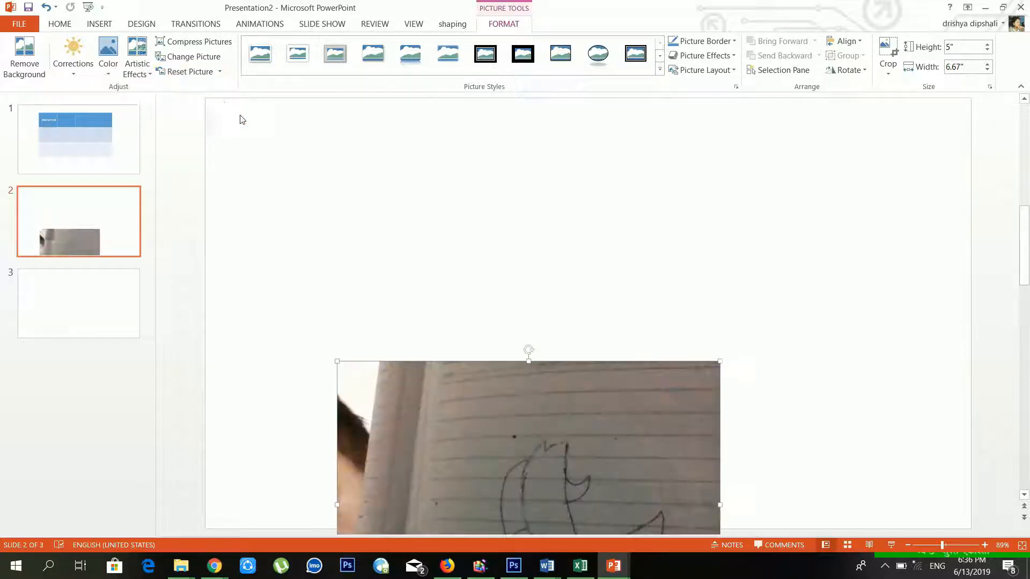
{"action": "left_click_drag", "start_coordinate": [429, 423], "coordinate": [430, 213]}
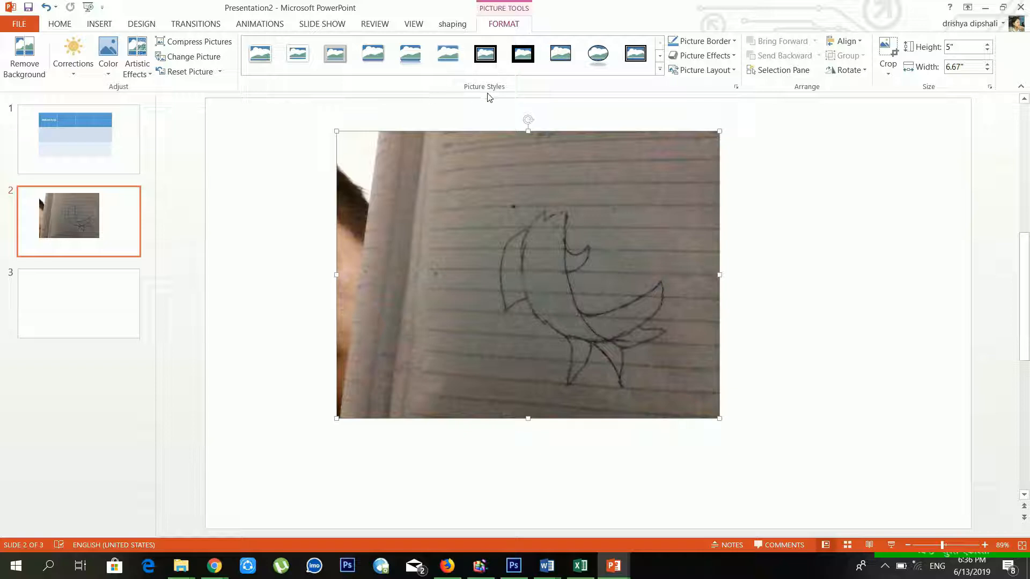
Preview the Picture Styles gallery without applying a style, then show the Picture Border colours
{"action": "left_click", "coordinate": [660, 69]}
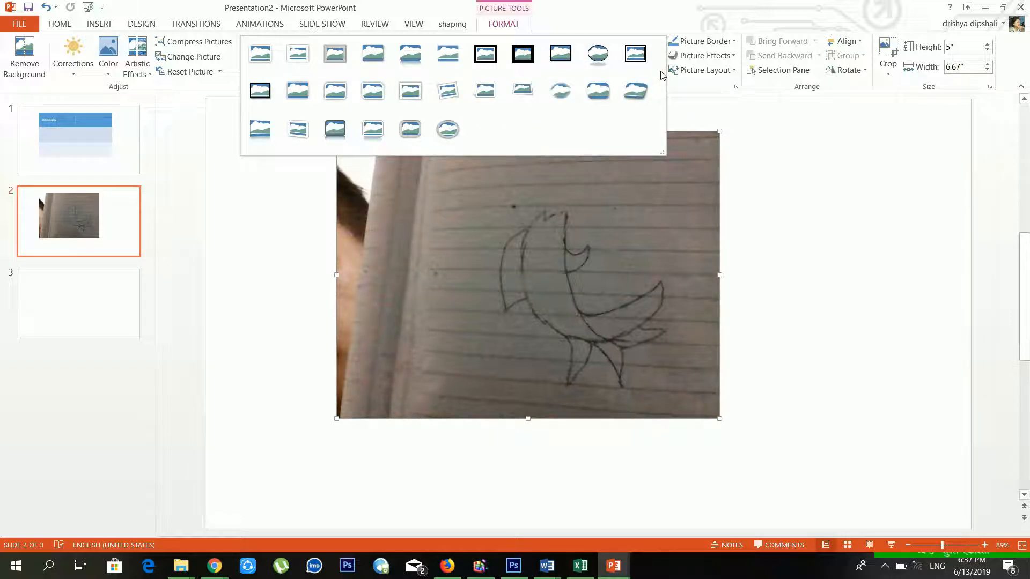
{"action": "left_click", "coordinate": [721, 136]}
{"action": "left_click", "coordinate": [660, 80]}
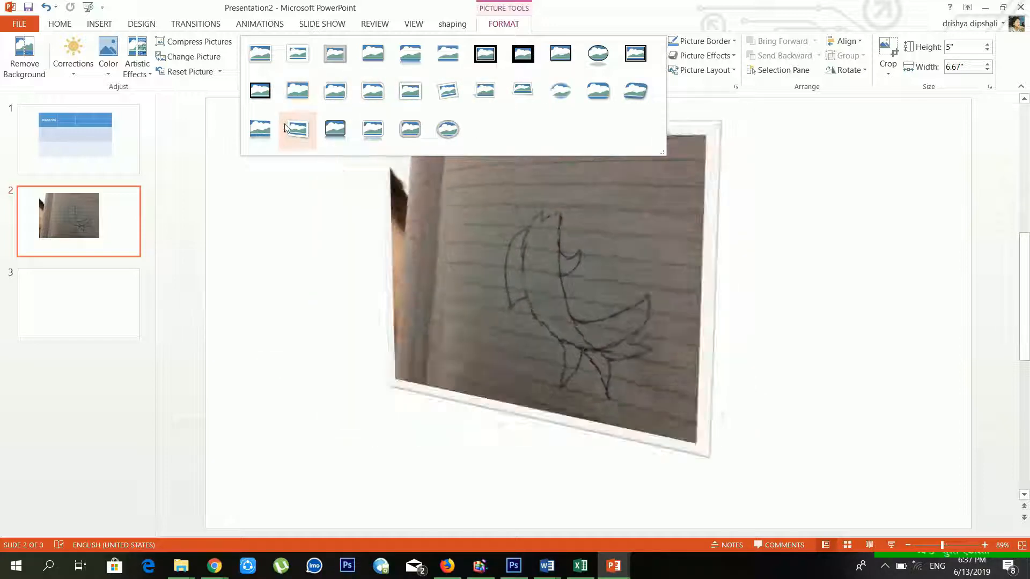
{"action": "left_click", "coordinate": [738, 215]}
{"action": "left_click", "coordinate": [732, 42]}
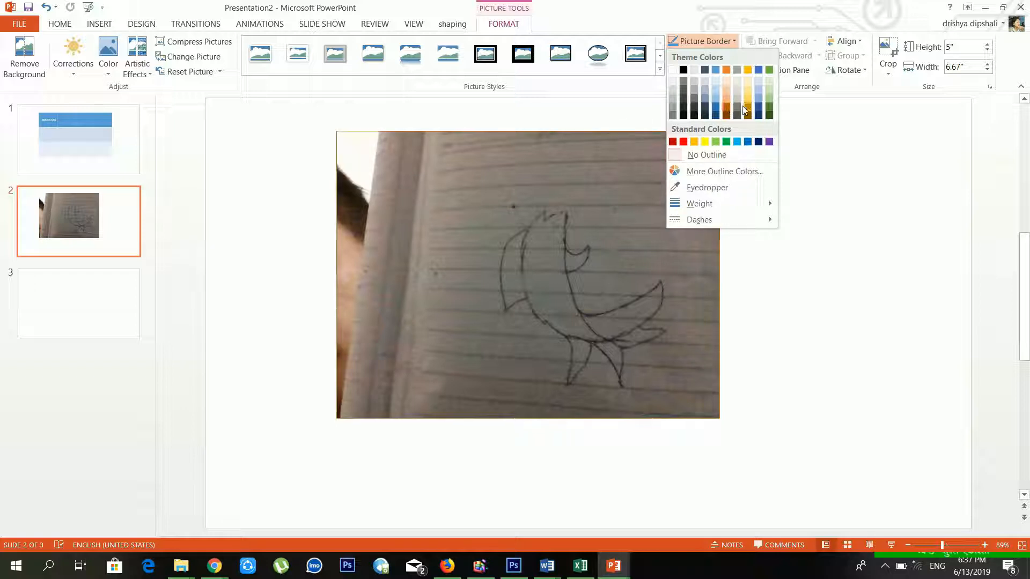
Give the sketch photo a red 6 pt border
{"action": "left_click", "coordinate": [683, 141]}
{"action": "left_click", "coordinate": [713, 41]}
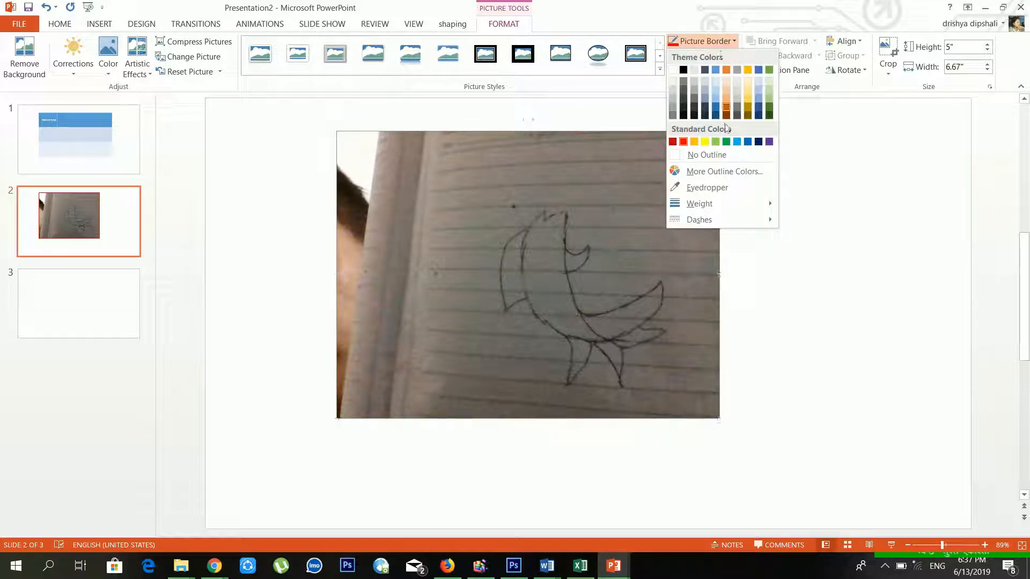
{"action": "mouse_move", "coordinate": [729, 203]}
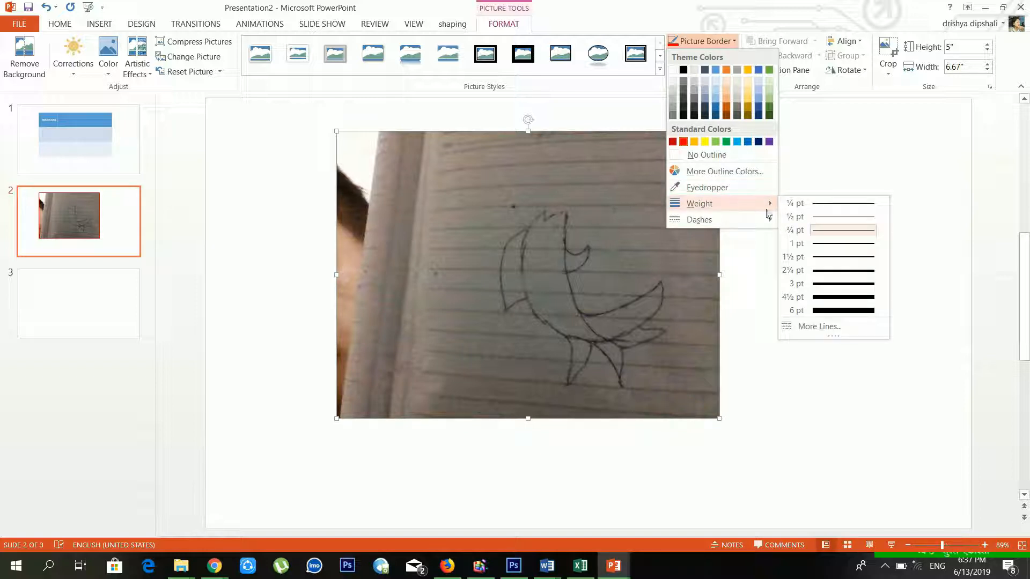
{"action": "left_click", "coordinate": [845, 311]}
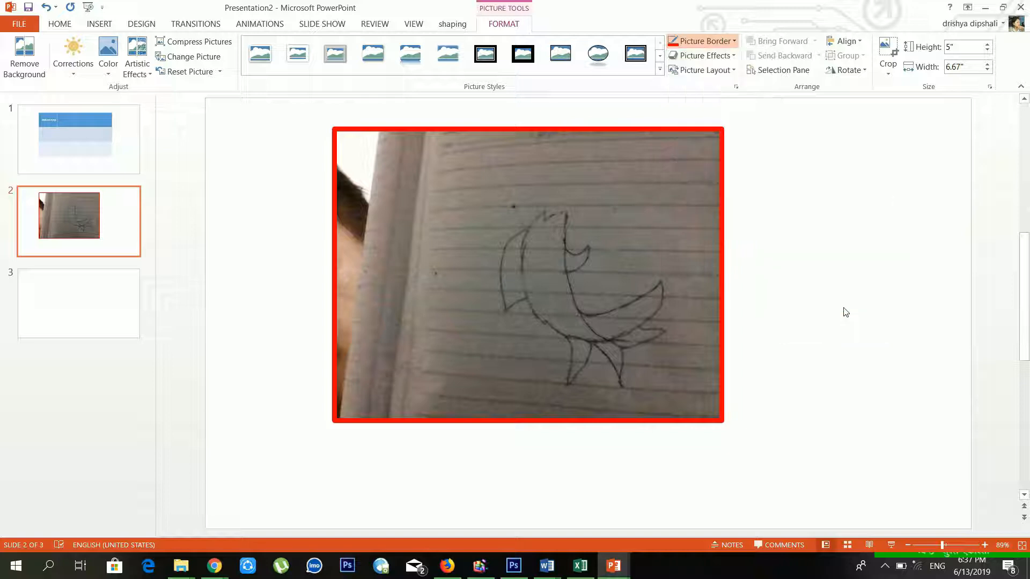
In the border's line settings, set 15% transparency and widen it to 7.75 pt
{"action": "left_click", "coordinate": [732, 42]}
{"action": "mouse_move", "coordinate": [723, 220]}
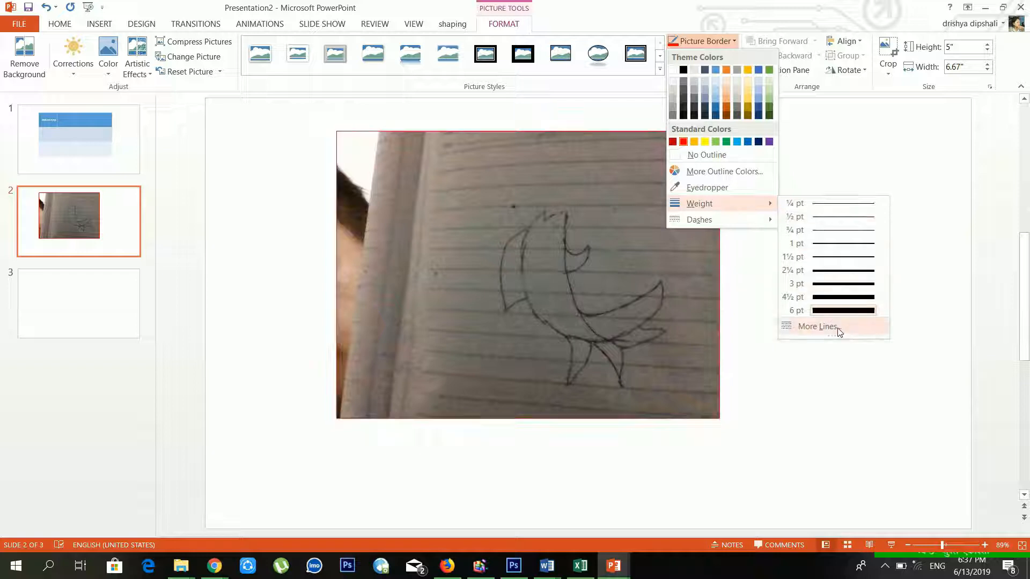
{"action": "left_click", "coordinate": [838, 329]}
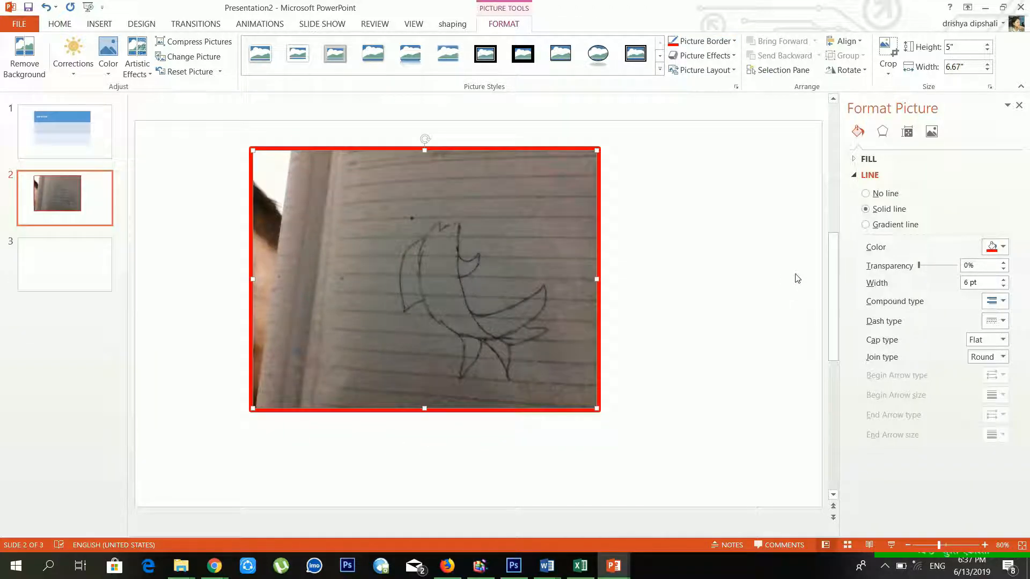
{"action": "left_click_drag", "start_coordinate": [927, 267], "coordinate": [931, 270]}
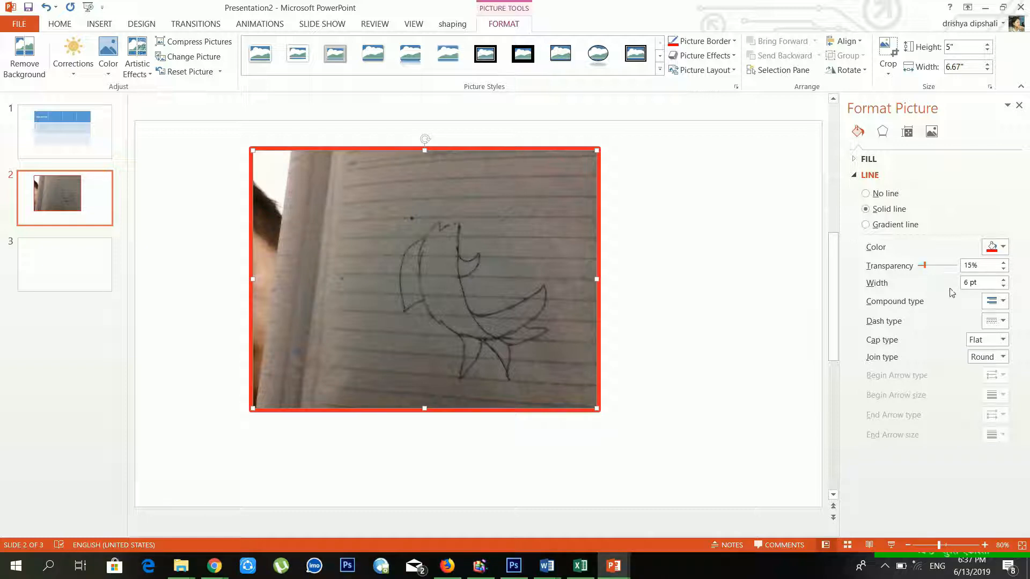
{"action": "left_click", "coordinate": [1004, 280]}
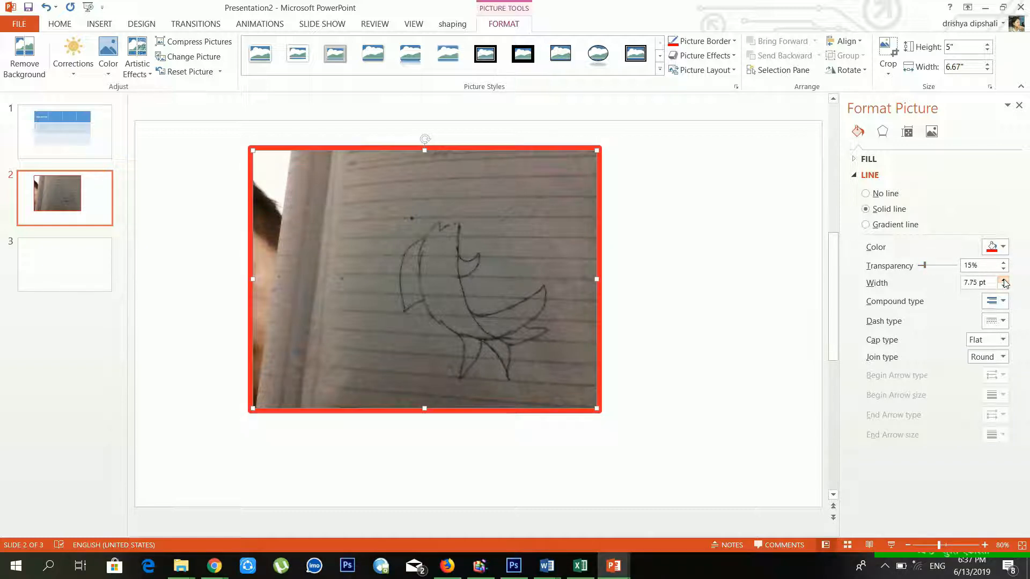
{"action": "left_click", "coordinate": [1005, 305]}
{"action": "left_click", "coordinate": [1004, 305]}
{"action": "left_click", "coordinate": [1018, 105]}
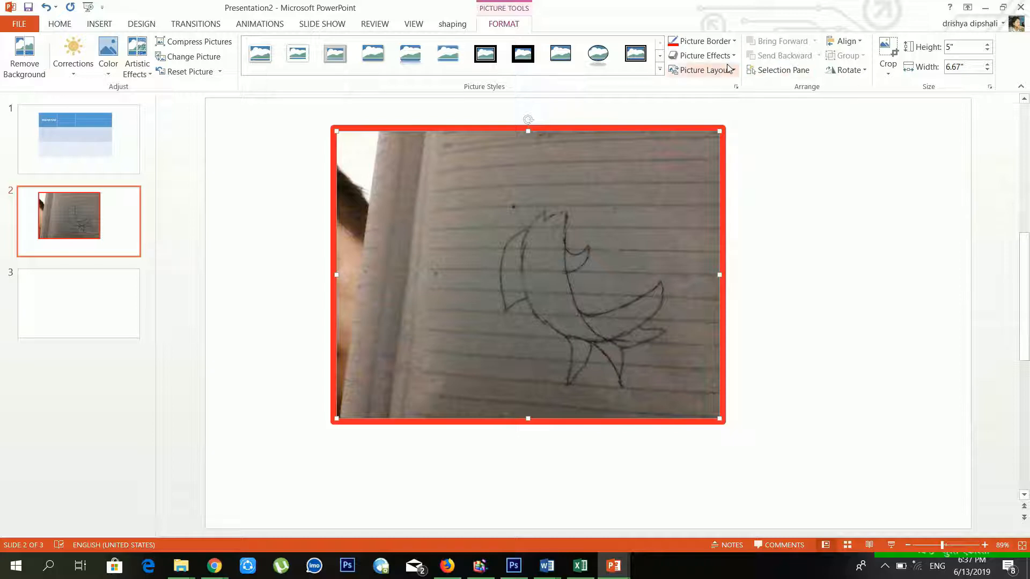
Browse the border dash styles and Picture Effects without applying any, keeping the border solid
{"action": "left_click", "coordinate": [726, 43]}
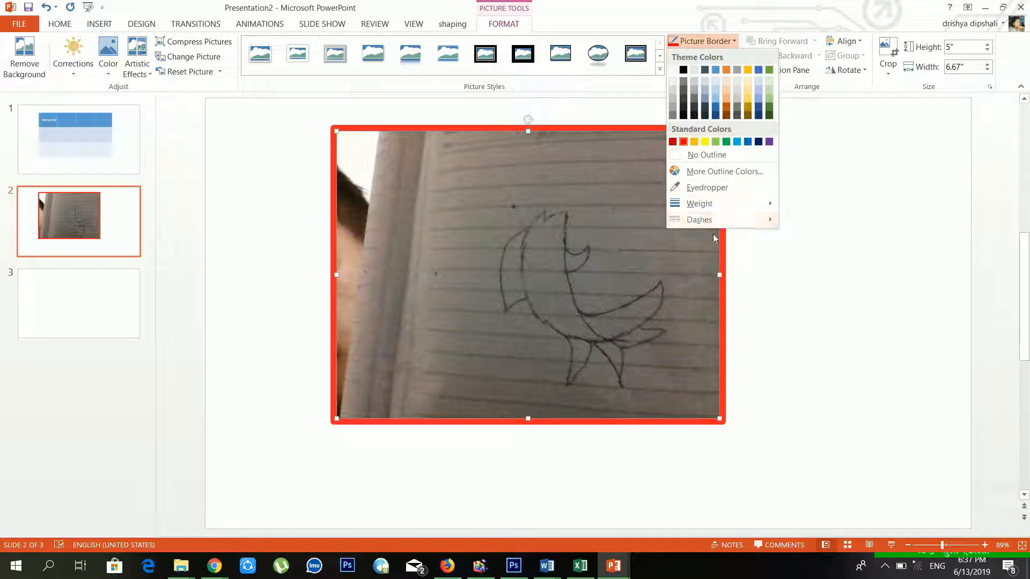
{"action": "mouse_move", "coordinate": [713, 221]}
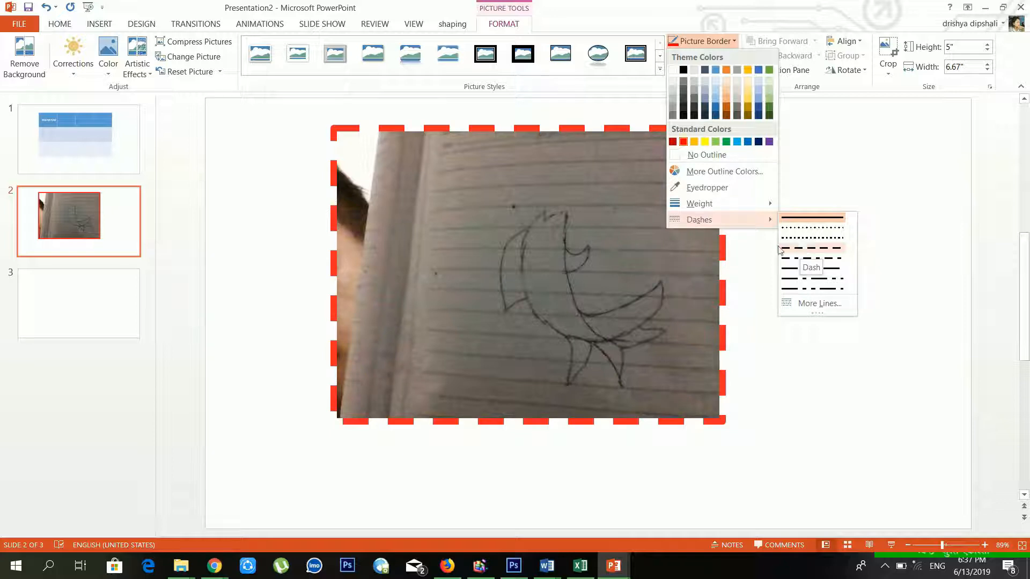
{"action": "left_click", "coordinate": [613, 268]}
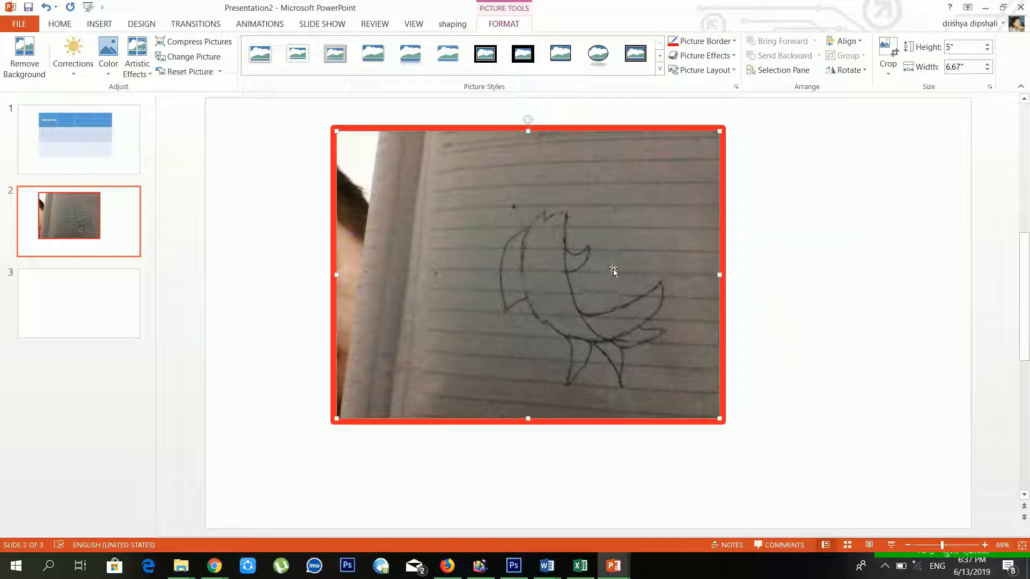
{"action": "left_click", "coordinate": [726, 57]}
{"action": "mouse_move", "coordinate": [722, 79]}
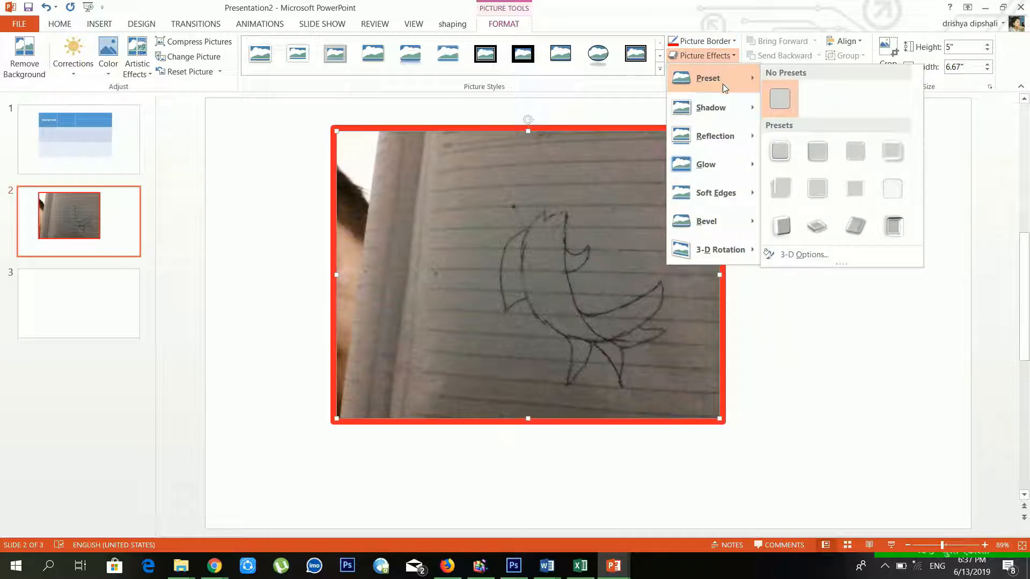
{"action": "mouse_move", "coordinate": [729, 139]}
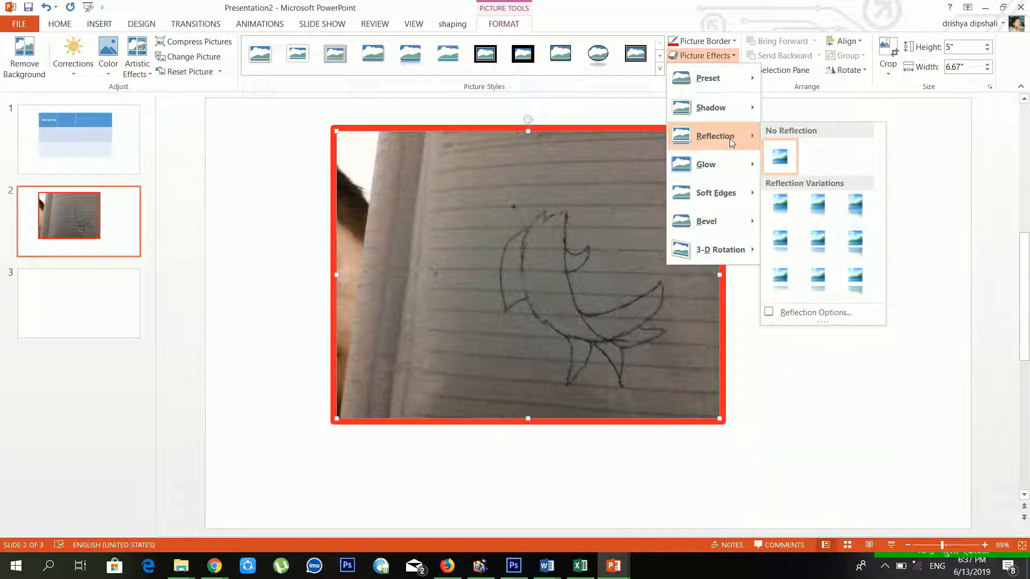
{"action": "mouse_move", "coordinate": [727, 192]}
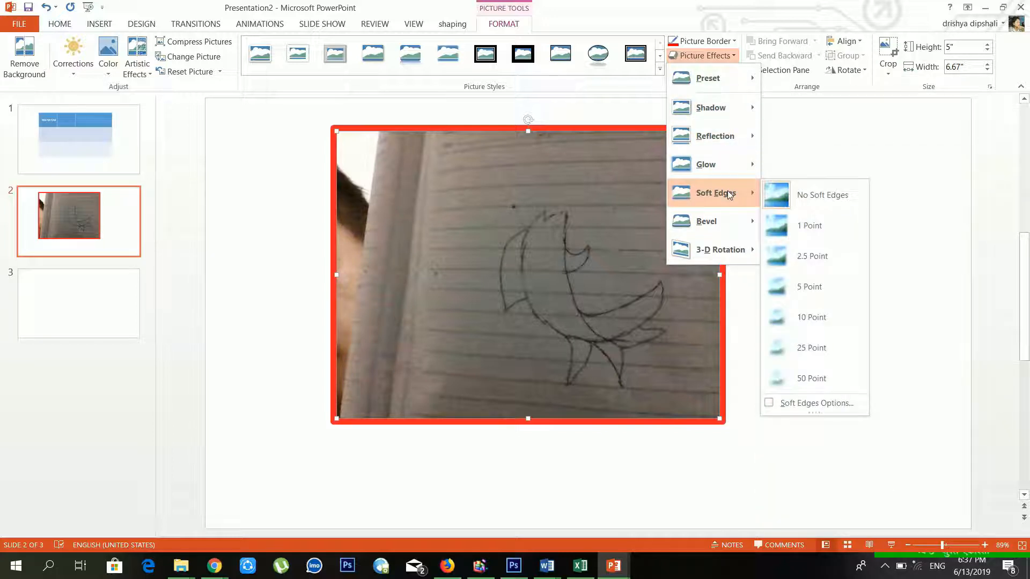
{"action": "mouse_move", "coordinate": [725, 255]}
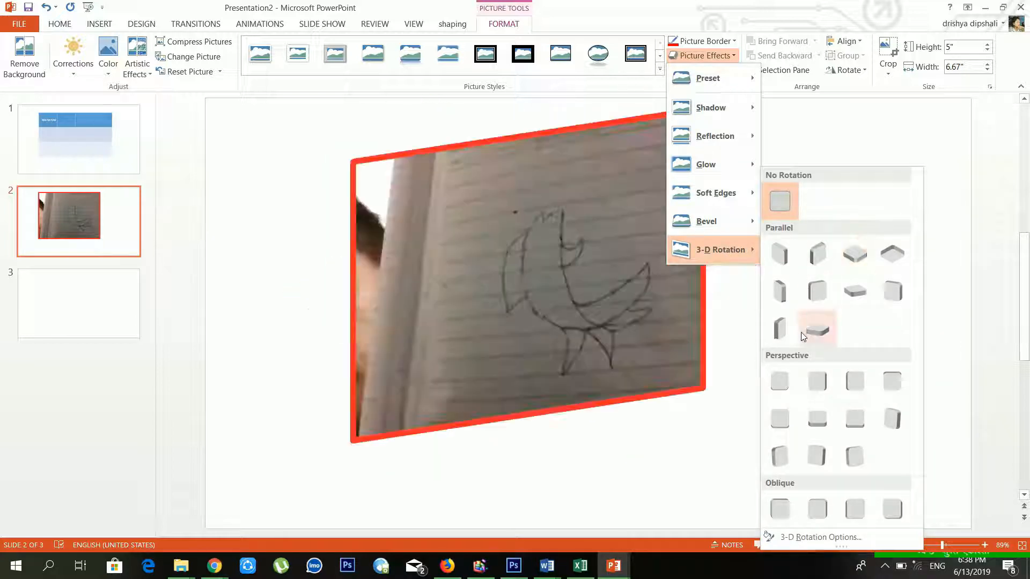
{"action": "left_click", "coordinate": [800, 131]}
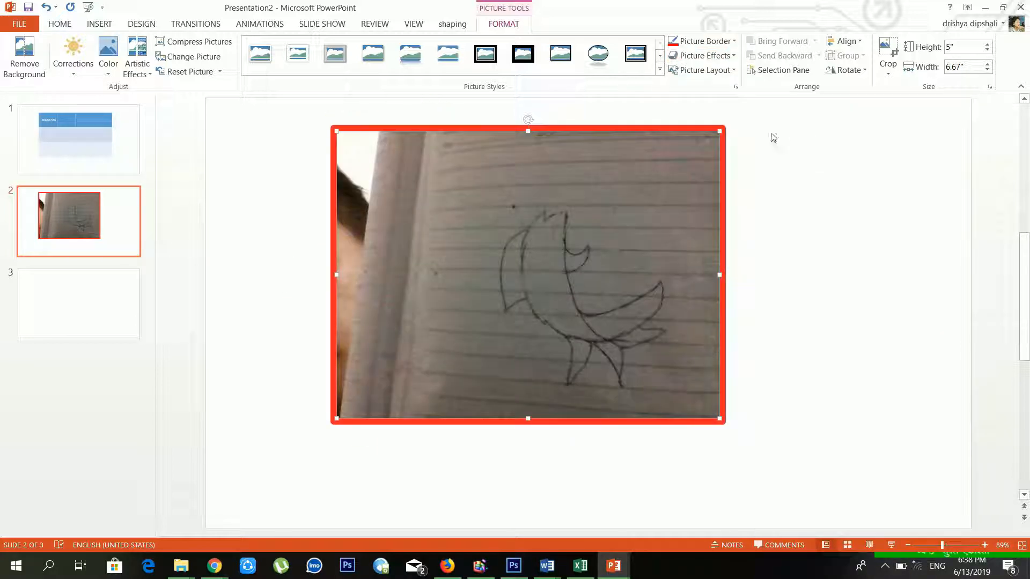
Browse Picture Layouts without choosing one, then go to blank slide 3
{"action": "left_click", "coordinate": [713, 72]}
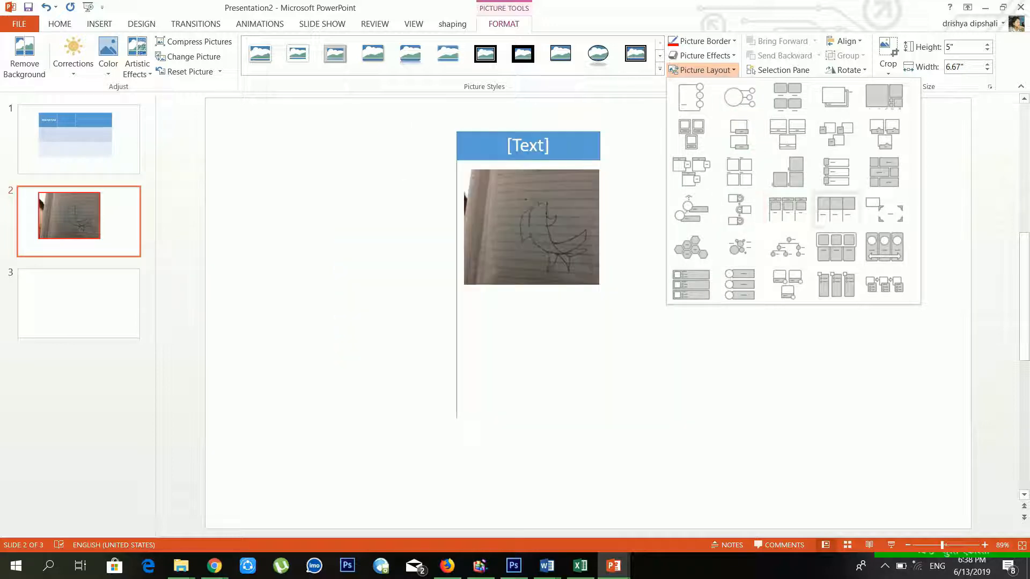
{"action": "left_click", "coordinate": [730, 73]}
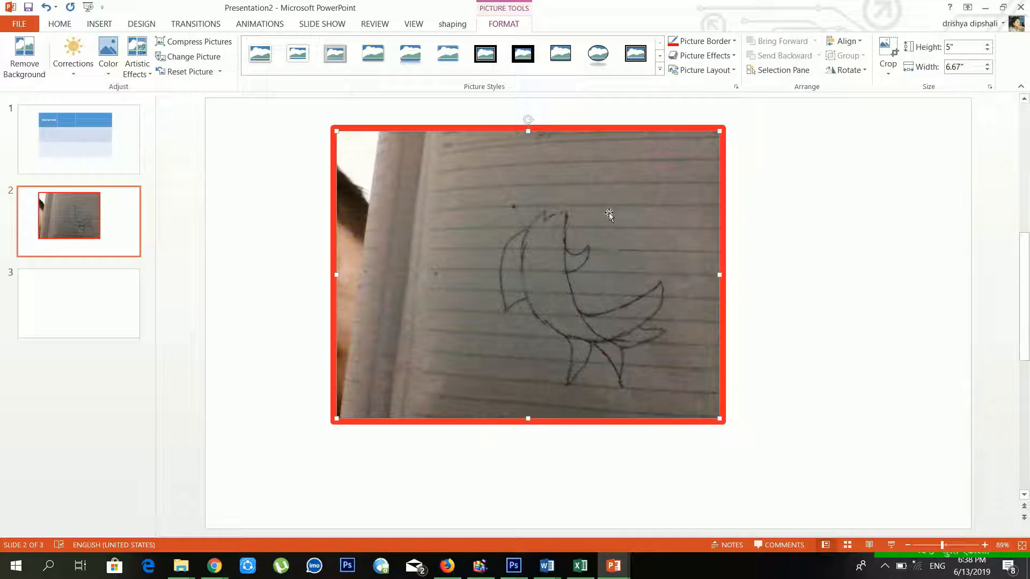
{"action": "left_click", "coordinate": [50, 321]}
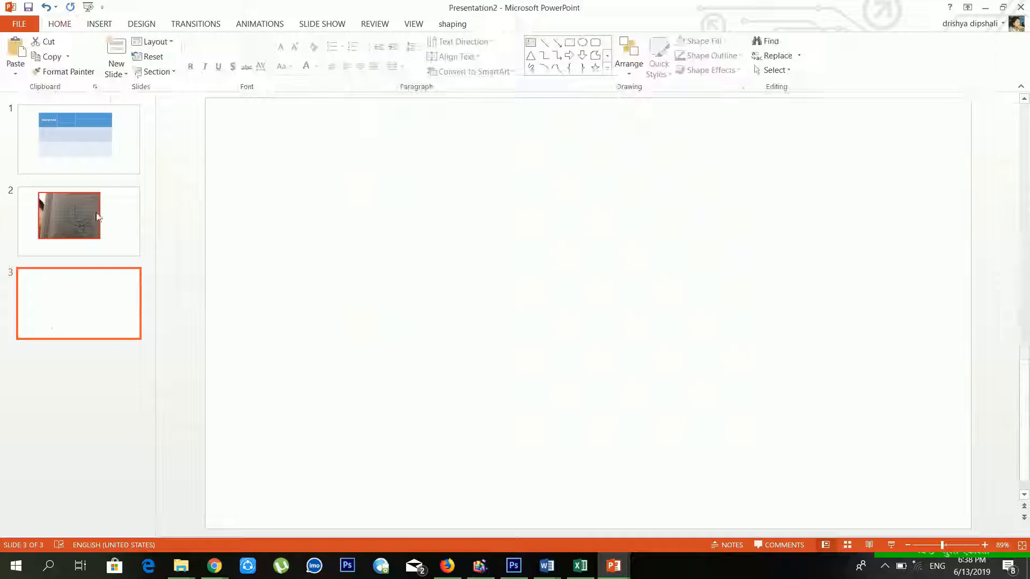
Try inserting Online Pictures on slide 3 and dismiss the no-internet-connection notice
{"action": "left_click", "coordinate": [98, 24]}
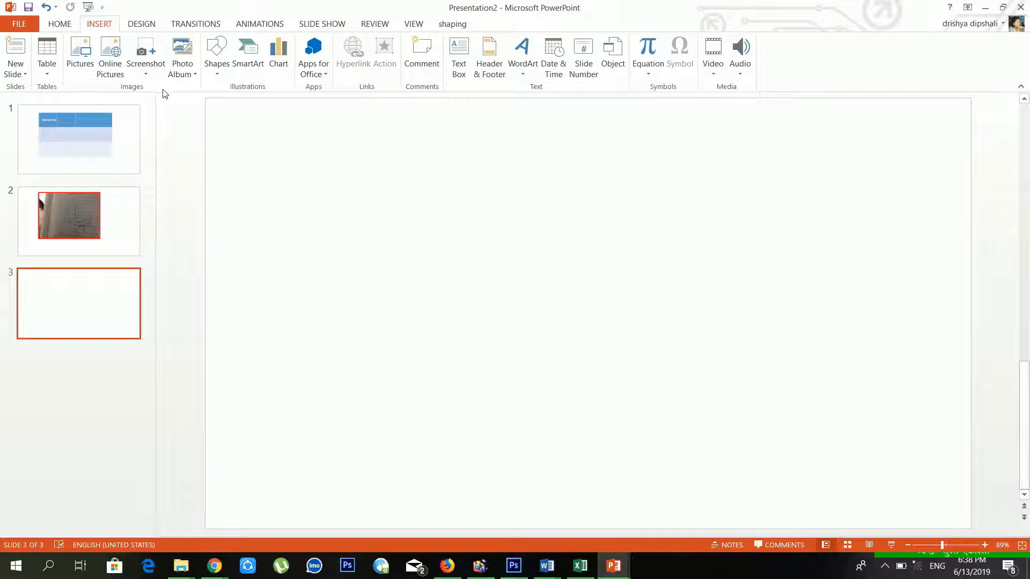
{"action": "left_click", "coordinate": [113, 61]}
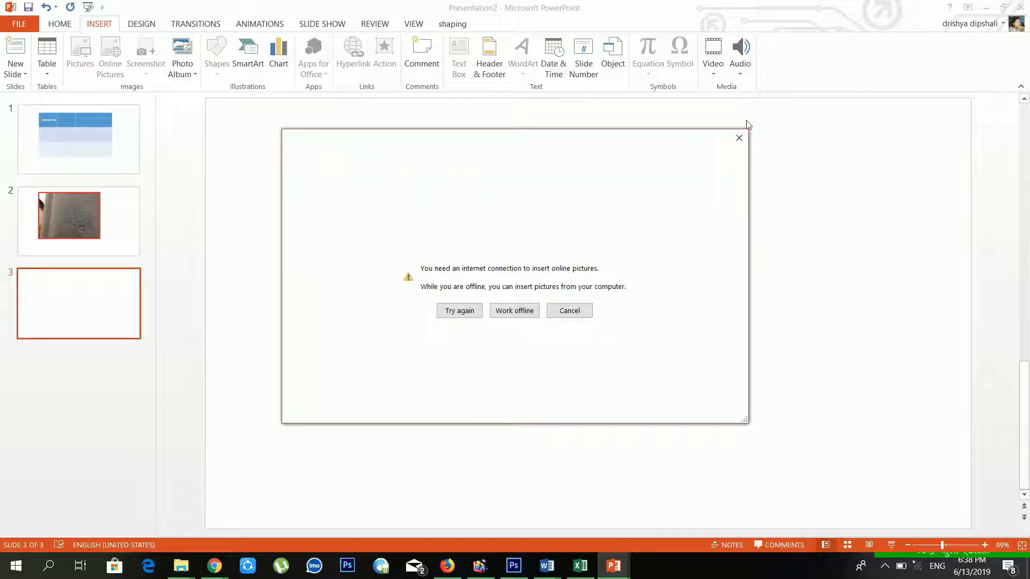
{"action": "left_click", "coordinate": [738, 138]}
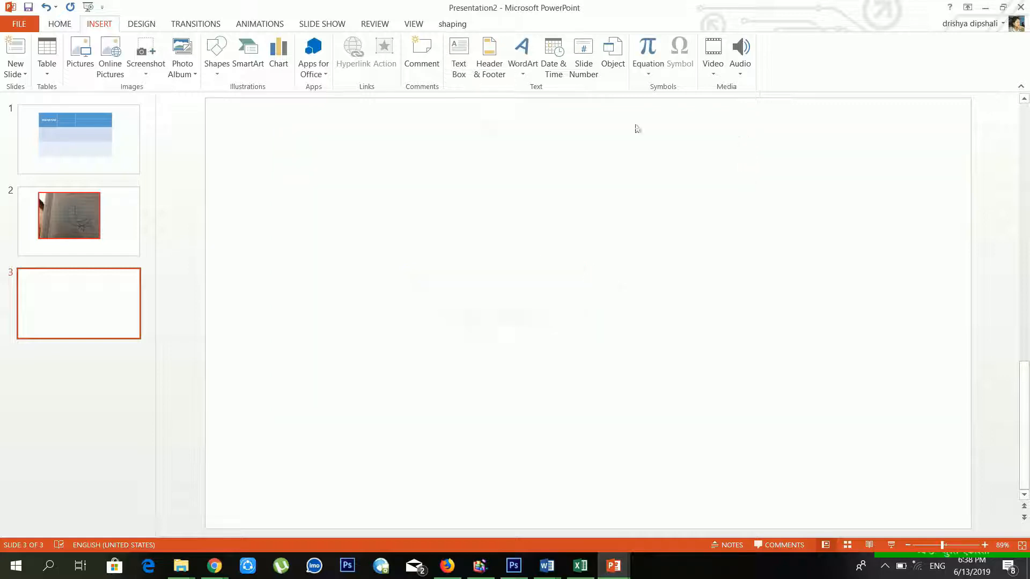
Look through the Screenshot and Photo Album options without inserting anything
{"action": "left_click", "coordinate": [155, 78]}
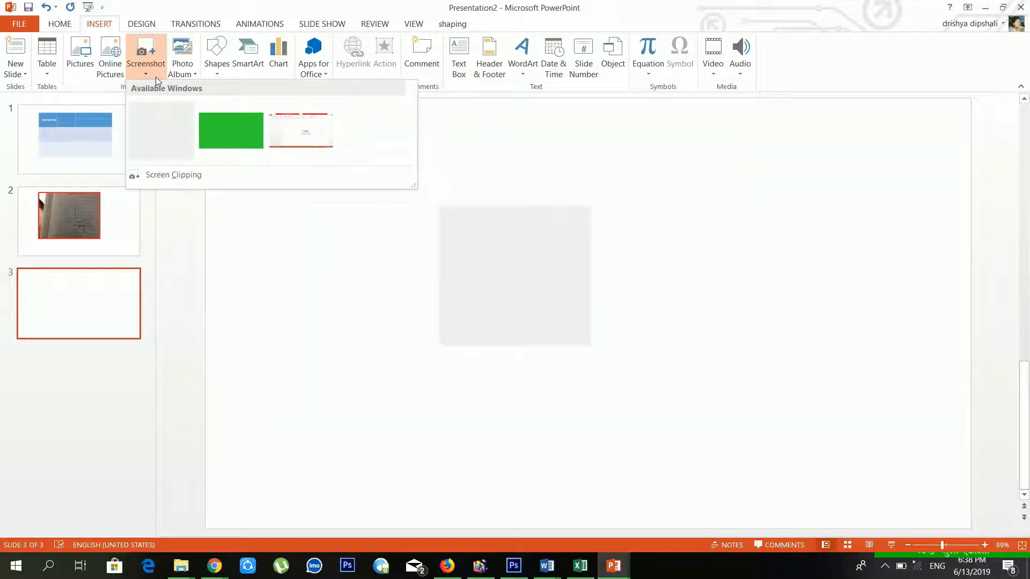
{"action": "left_click", "coordinate": [603, 229]}
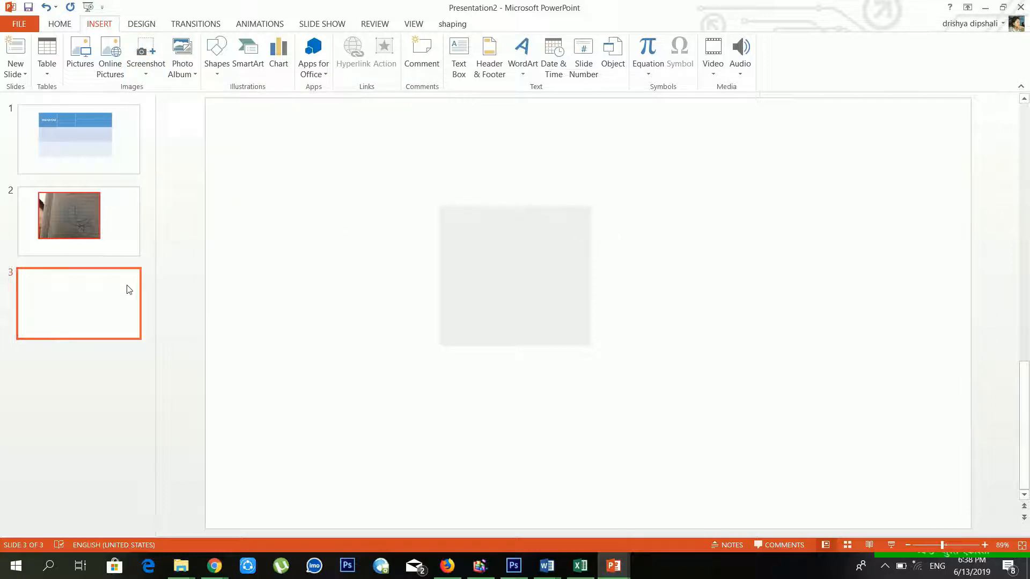
{"action": "left_click", "coordinate": [153, 78]}
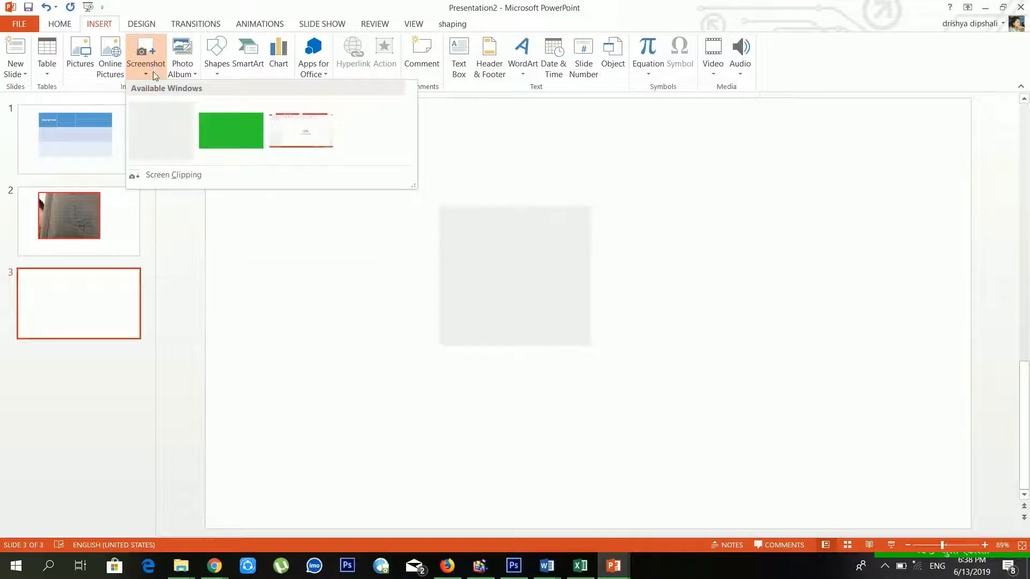
{"action": "left_click", "coordinate": [98, 318]}
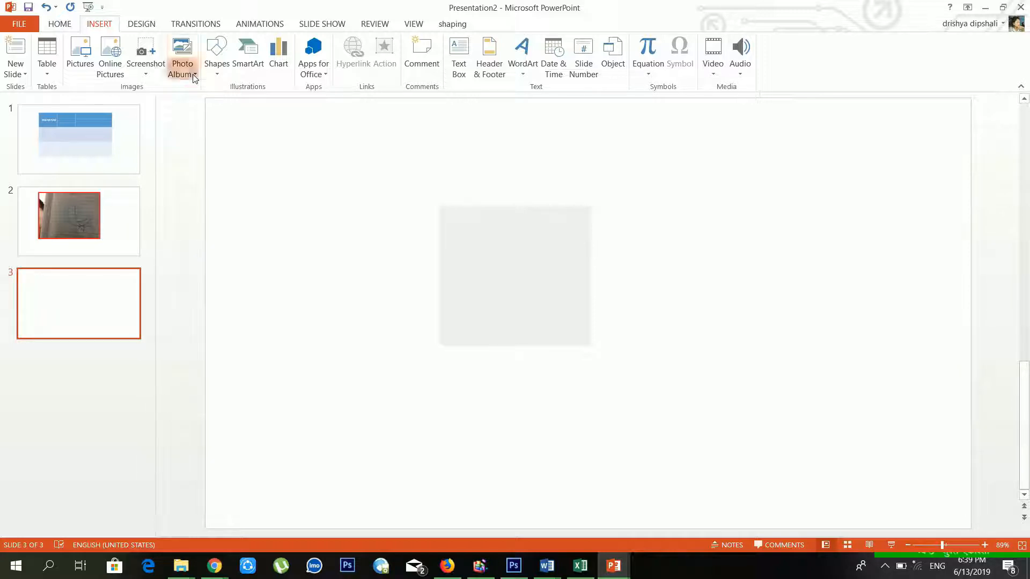
{"action": "left_click", "coordinate": [194, 75]}
{"action": "left_click", "coordinate": [120, 334]}
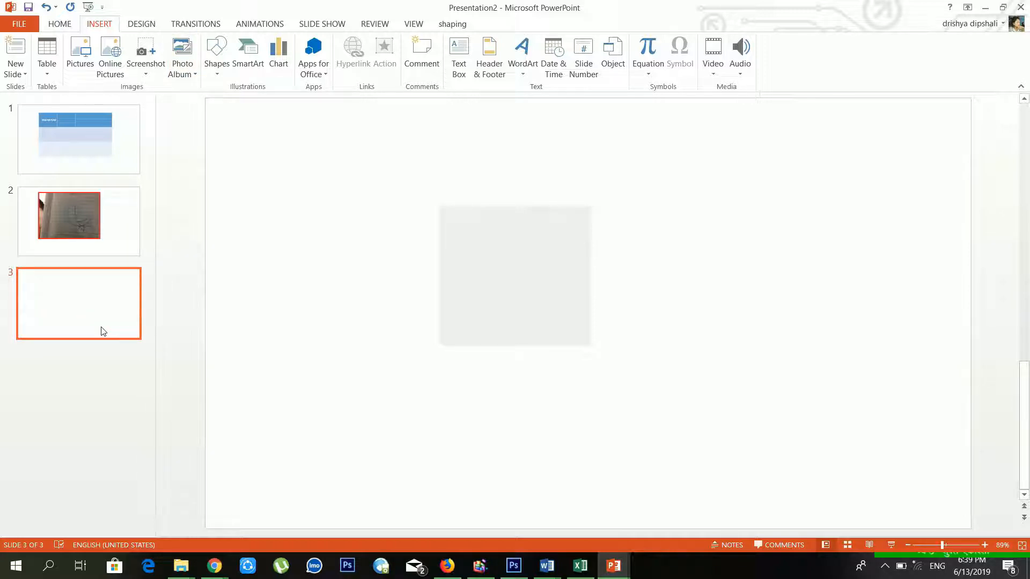
Start a New Photo Album and add five pictures from the Camera Roll folder
{"action": "left_click", "coordinate": [192, 75]}
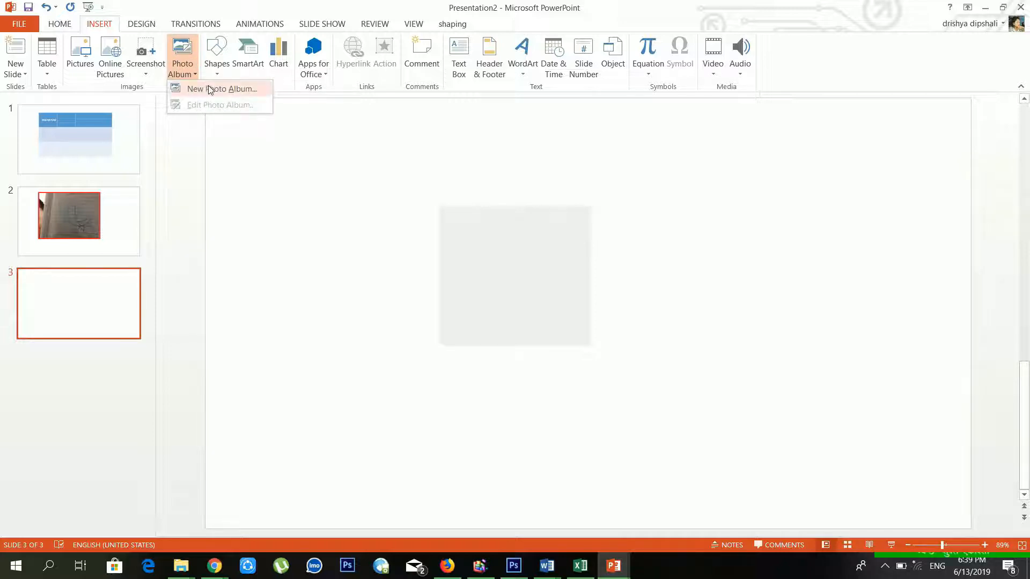
{"action": "left_click", "coordinate": [210, 90]}
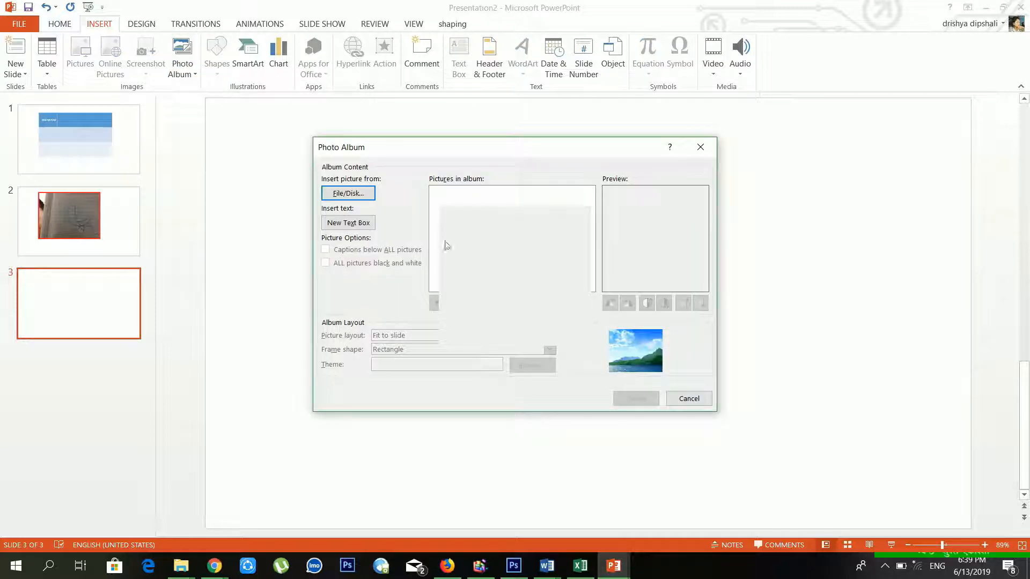
{"action": "left_click", "coordinate": [362, 196]}
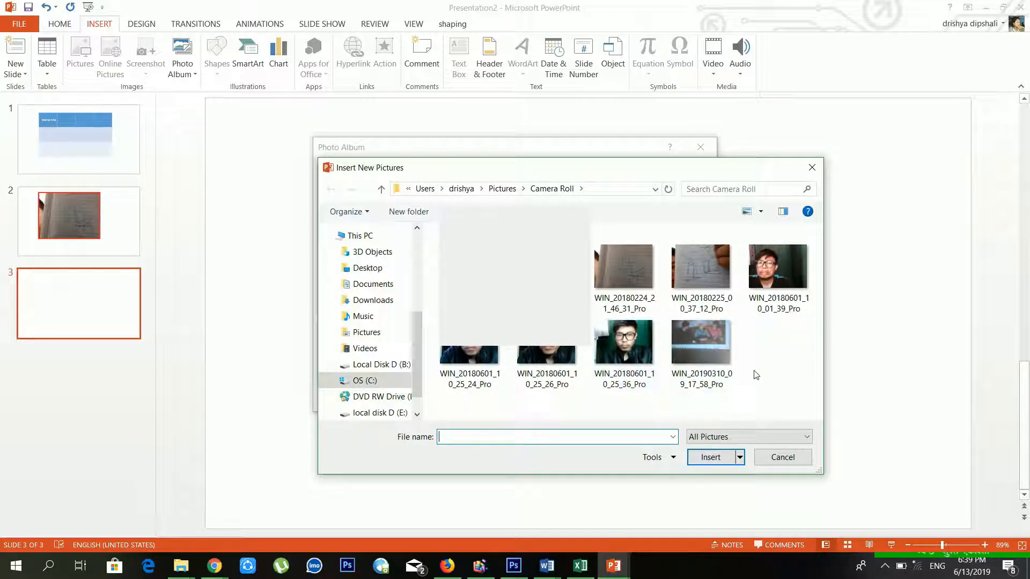
{"action": "left_click", "coordinate": [782, 376]}
{"action": "left_click_drag", "start_coordinate": [782, 376], "coordinate": [628, 246]}
{"action": "left_click", "coordinate": [707, 457]}
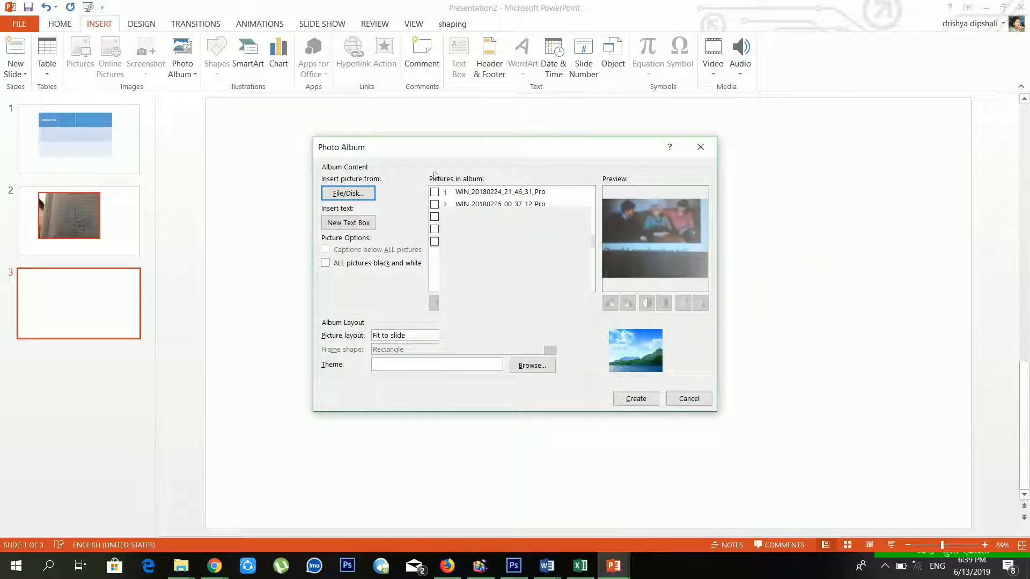
Set the album's picture layout to 4 pictures per slide
{"action": "left_click_drag", "start_coordinate": [424, 153], "coordinate": [259, 112]}
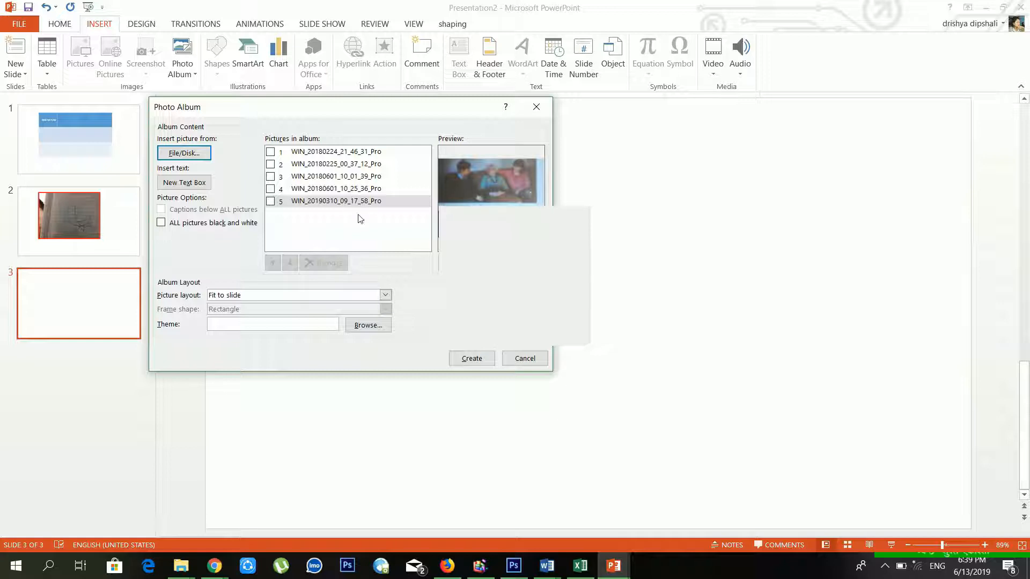
{"action": "left_click_drag", "start_coordinate": [361, 105], "coordinate": [270, 65]}
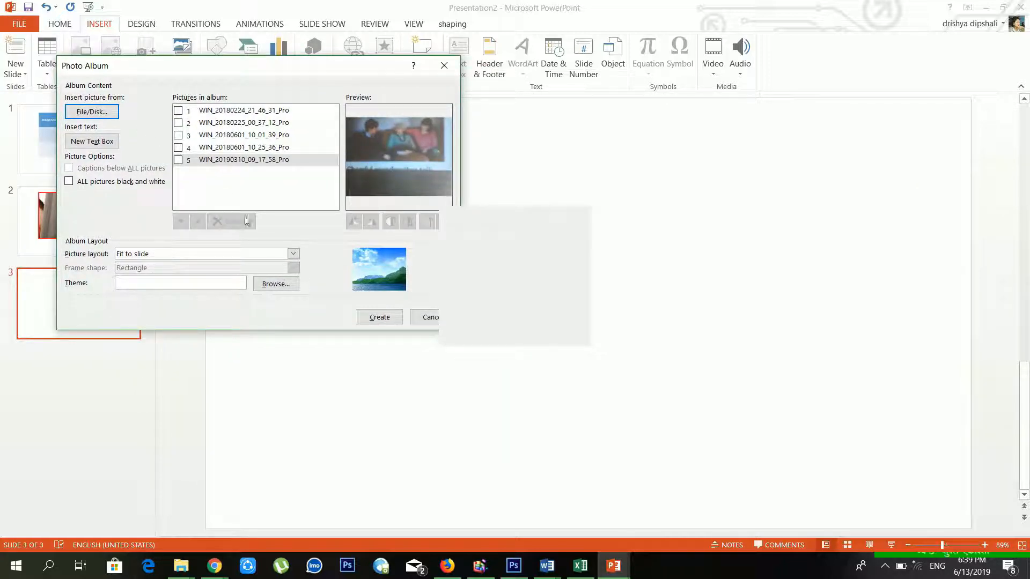
{"action": "left_click", "coordinate": [290, 255]}
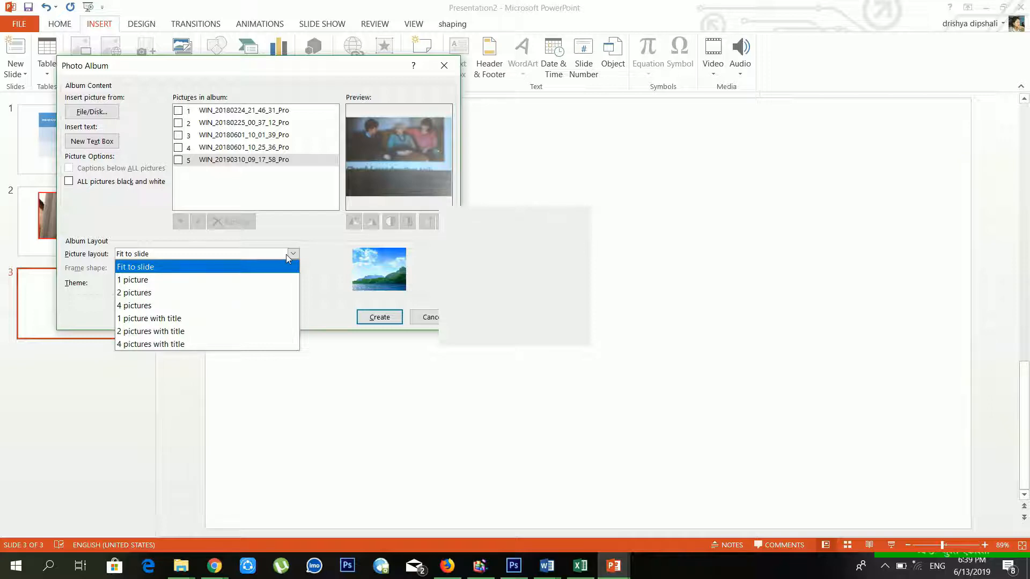
{"action": "left_click", "coordinate": [271, 265]}
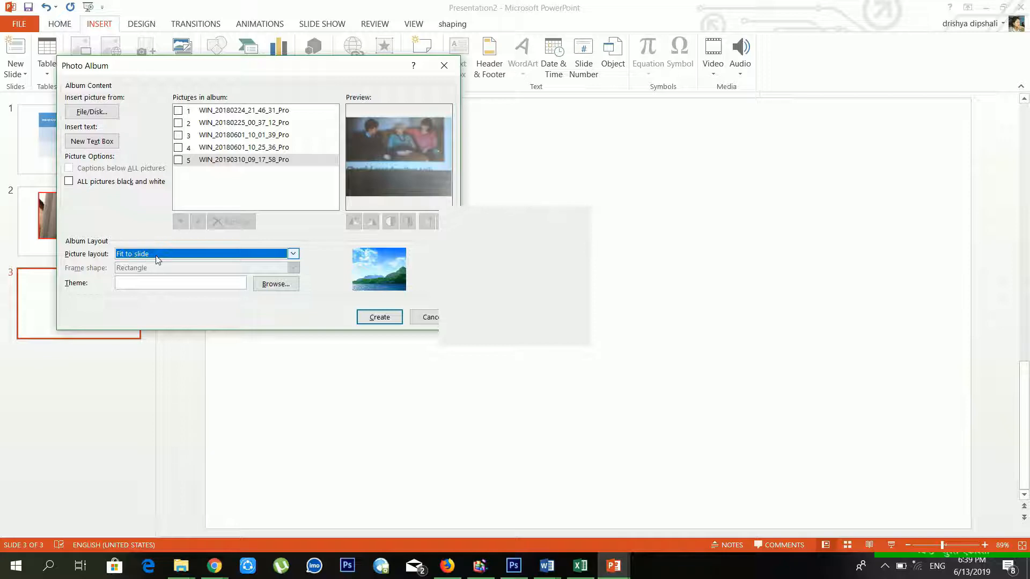
{"action": "left_click", "coordinate": [177, 257]}
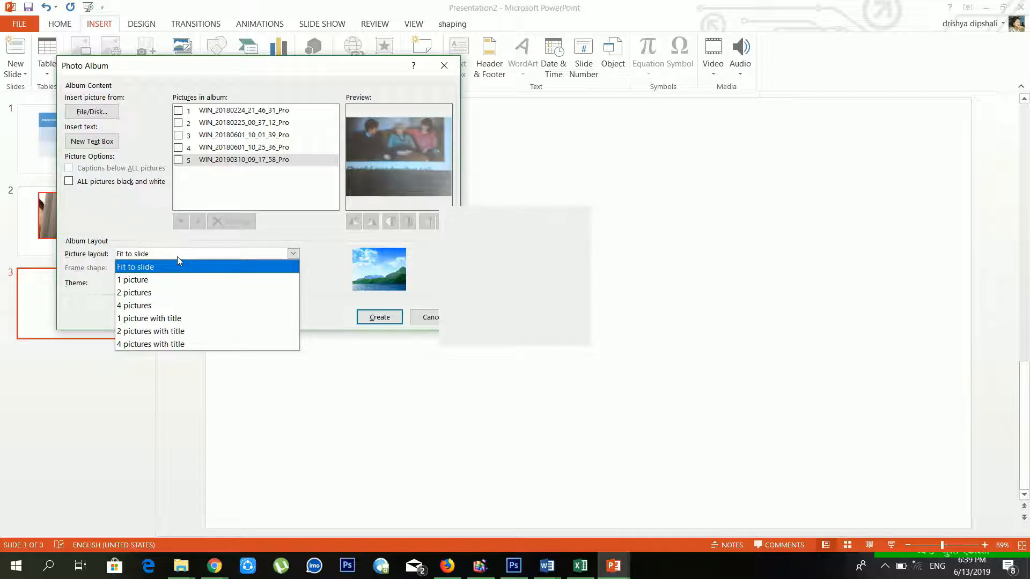
{"action": "left_click", "coordinate": [192, 293]}
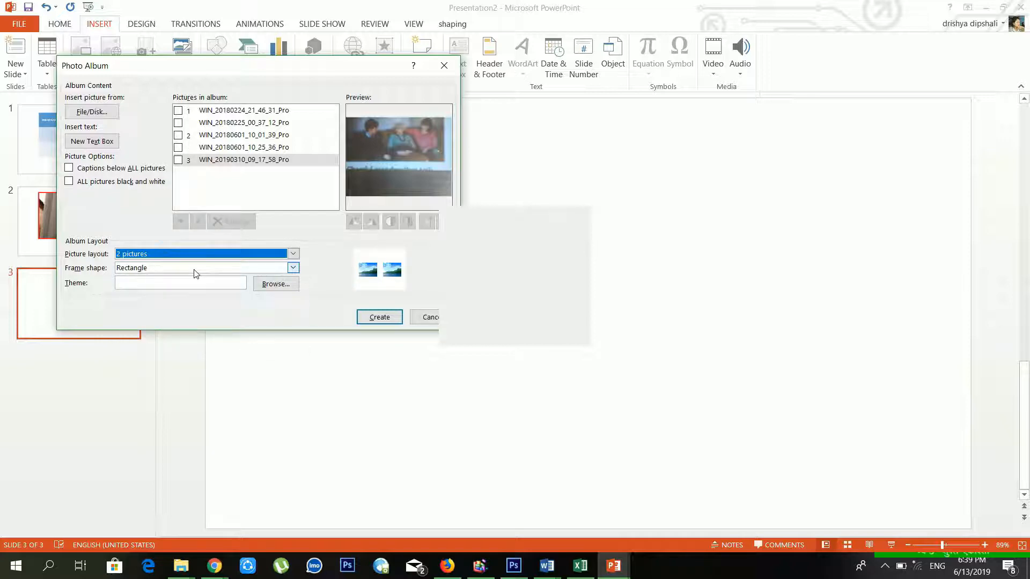
{"action": "left_click", "coordinate": [215, 255]}
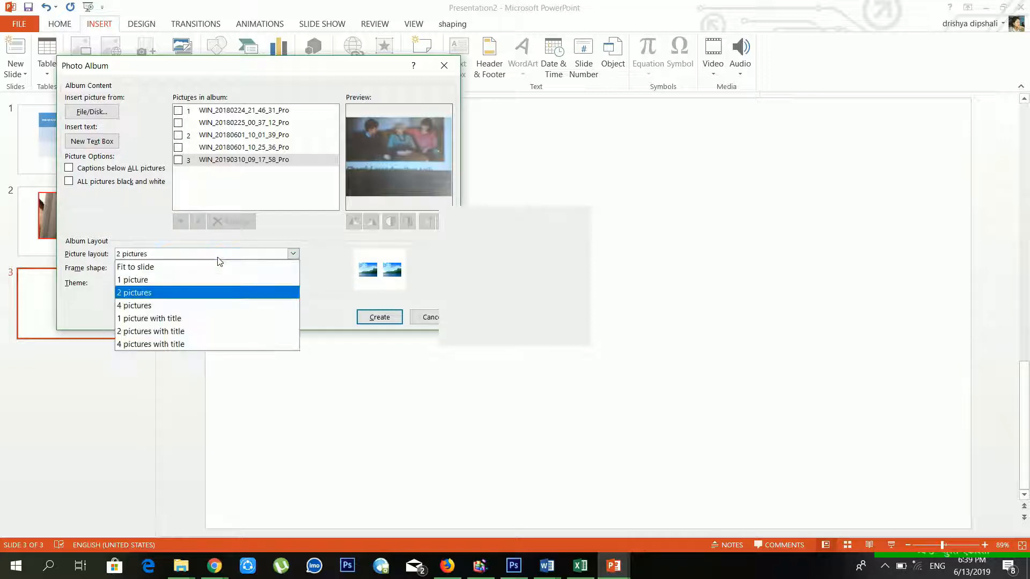
{"action": "left_click", "coordinate": [189, 307]}
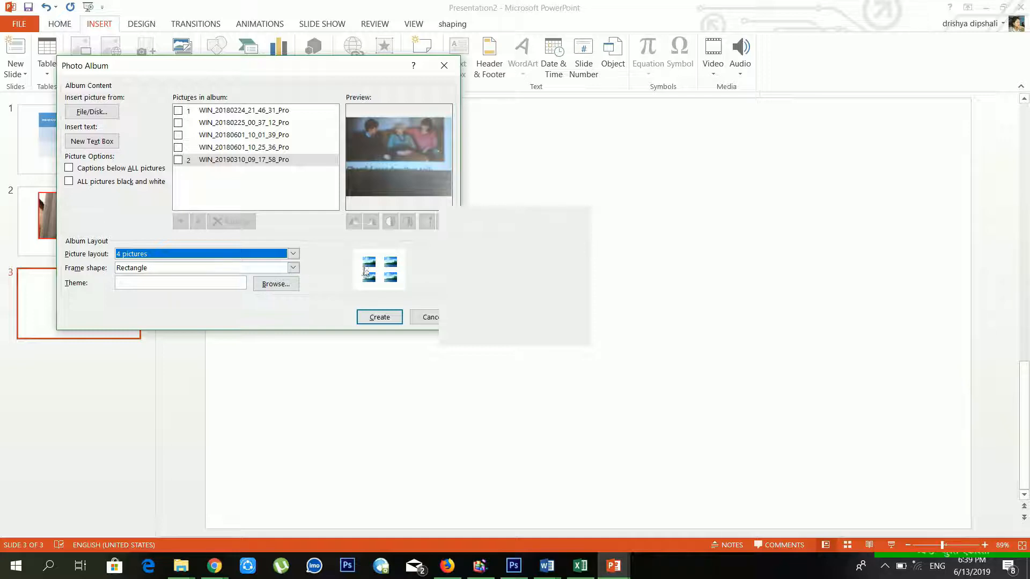
Set the album's frame shape to Center Shadow Rectangle
{"action": "left_click", "coordinate": [205, 269]}
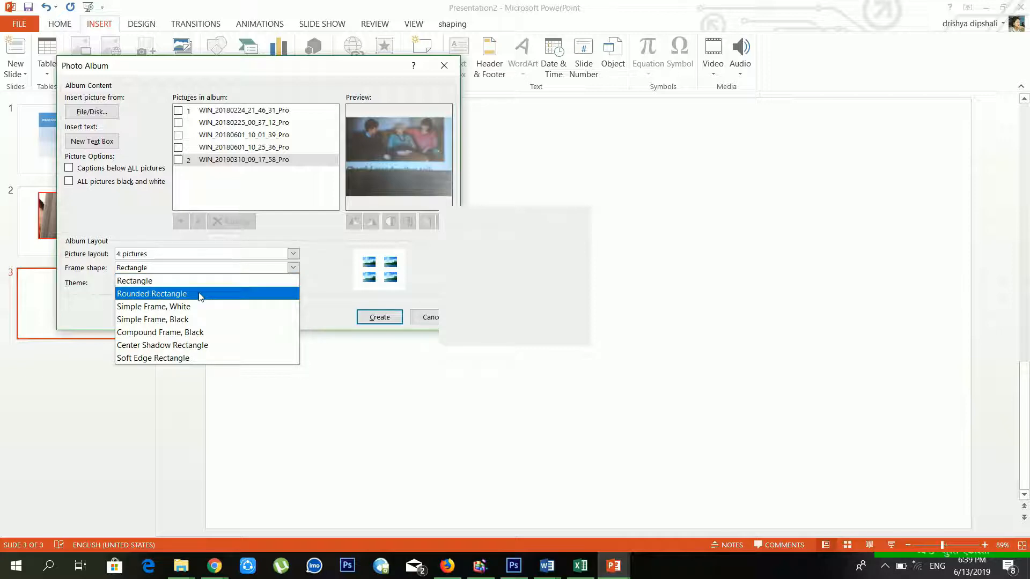
{"action": "left_click", "coordinate": [200, 296]}
{"action": "left_click", "coordinate": [214, 269]}
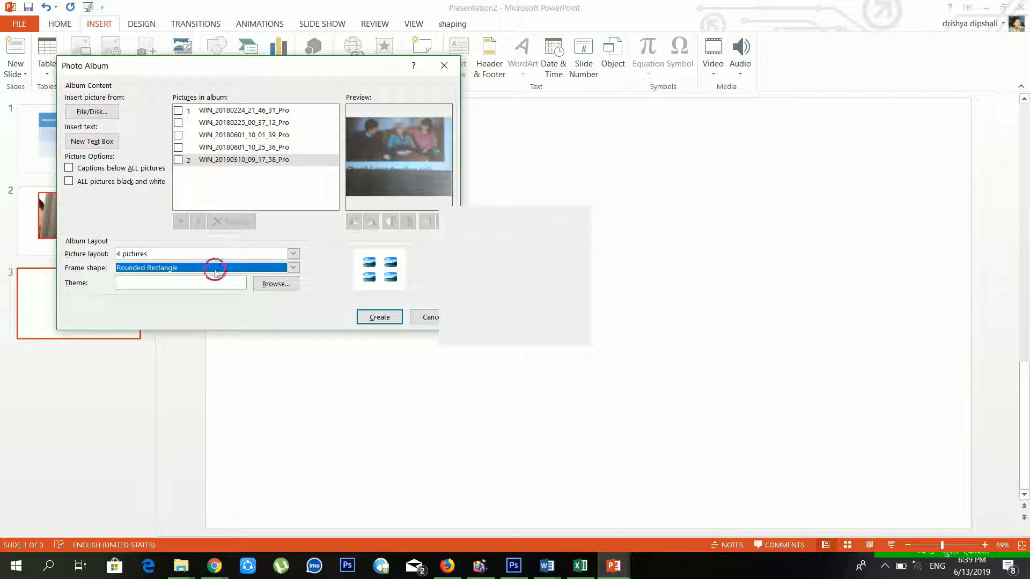
{"action": "left_click", "coordinate": [214, 347]}
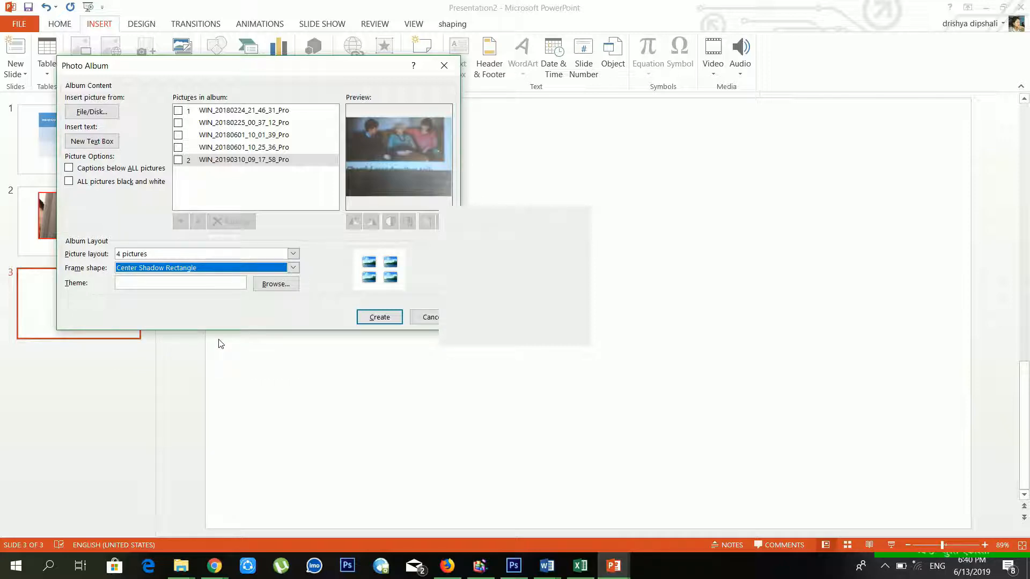
Choose the Retrospect theme for the album
{"action": "left_click", "coordinate": [270, 286]}
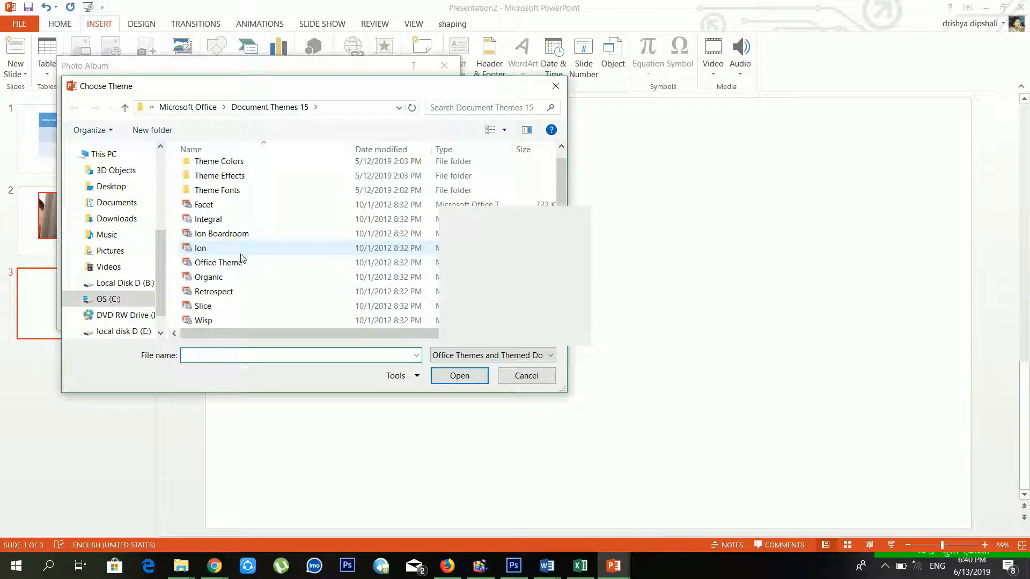
{"action": "left_click", "coordinate": [243, 250]}
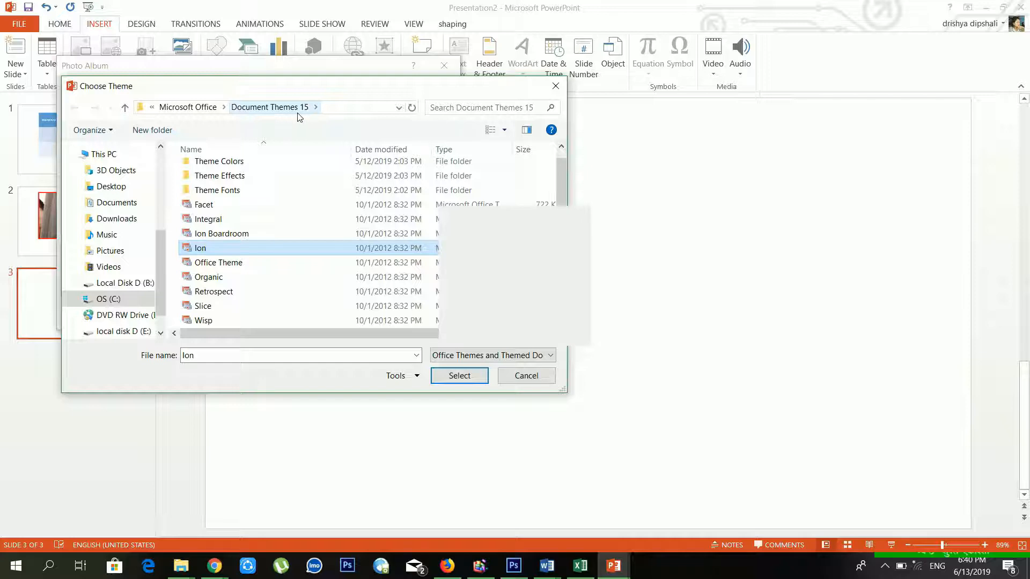
{"action": "left_click", "coordinate": [225, 291]}
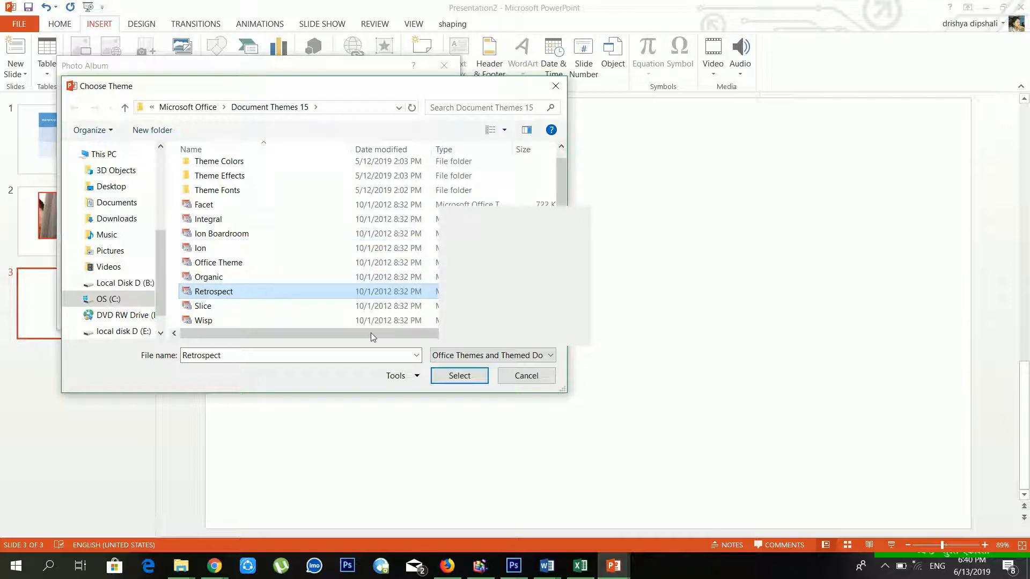
{"action": "left_click", "coordinate": [460, 376]}
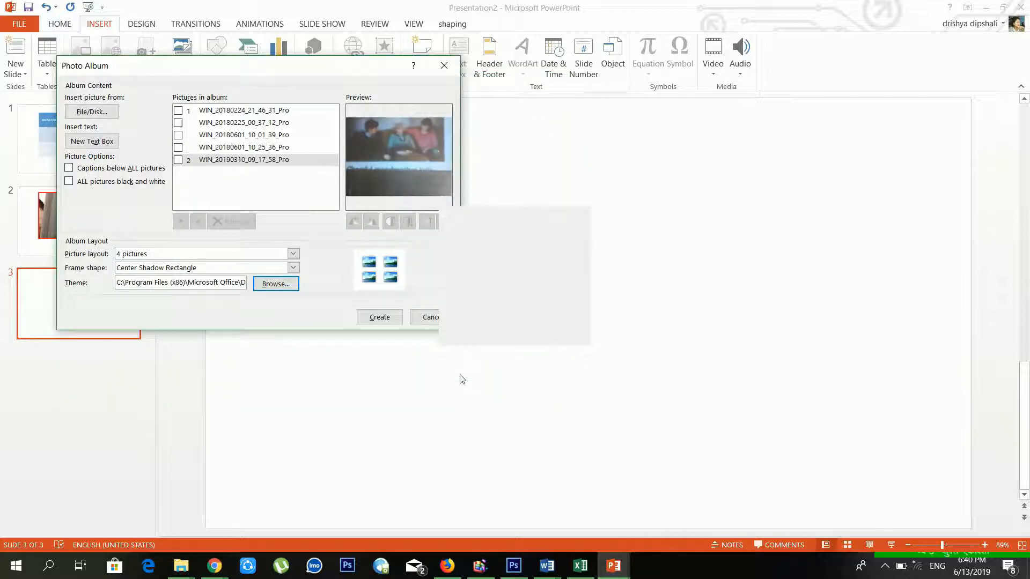
Create the photo album, look through its three slides, then switch back to Presentation2
{"action": "left_click", "coordinate": [386, 322]}
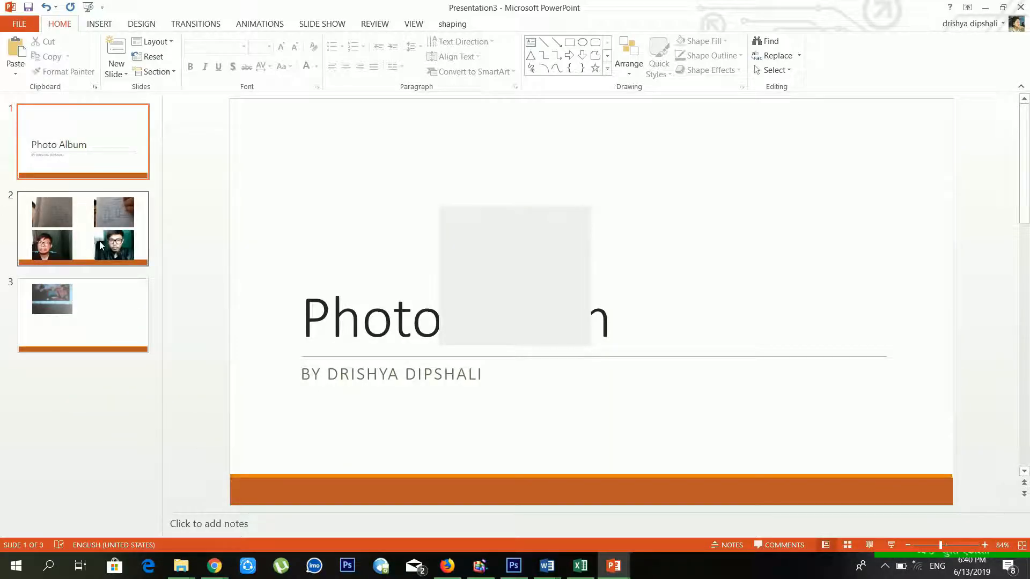
{"action": "left_click", "coordinate": [123, 241]}
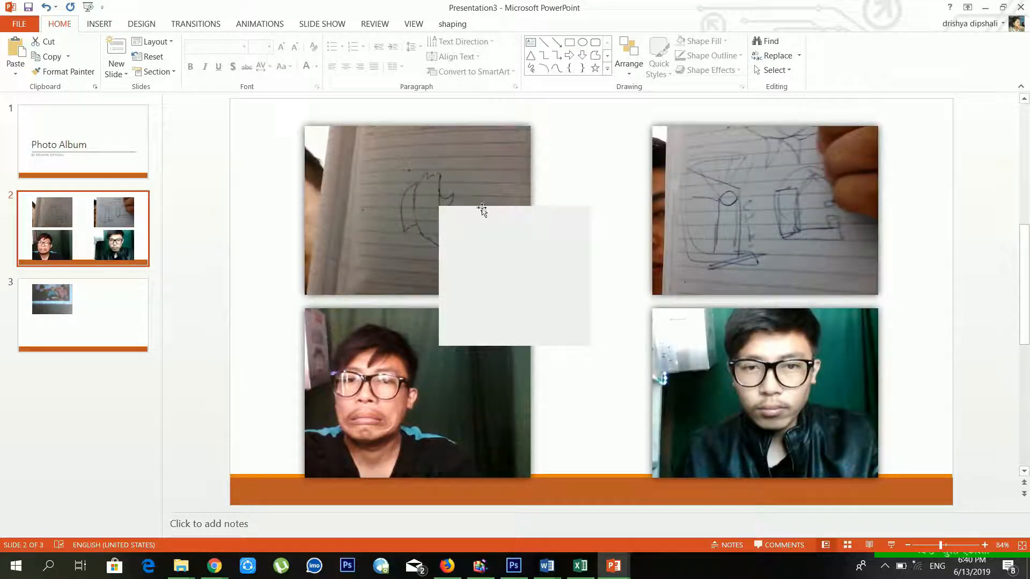
{"action": "left_click", "coordinate": [821, 213]}
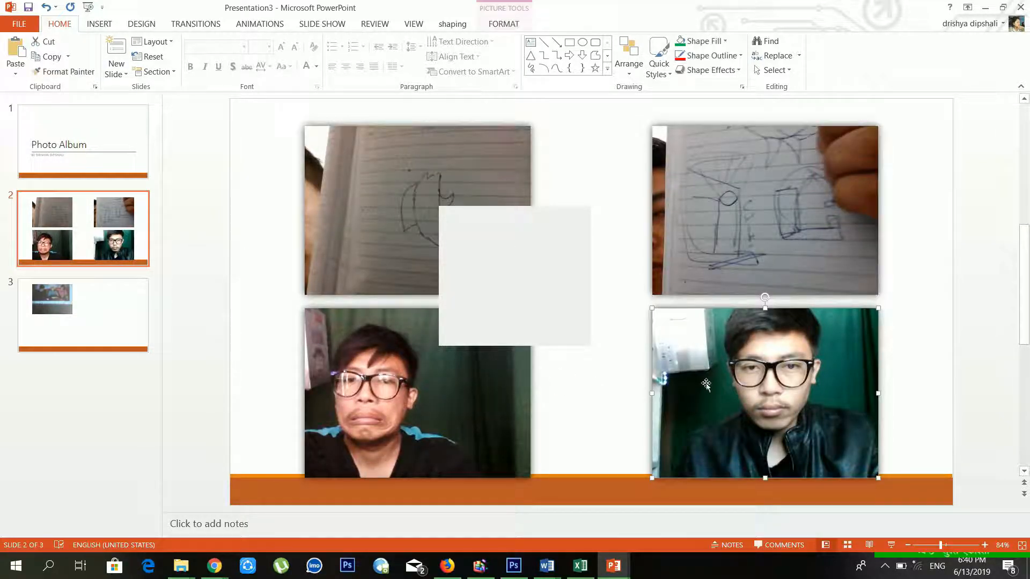
{"action": "left_click", "coordinate": [108, 309]}
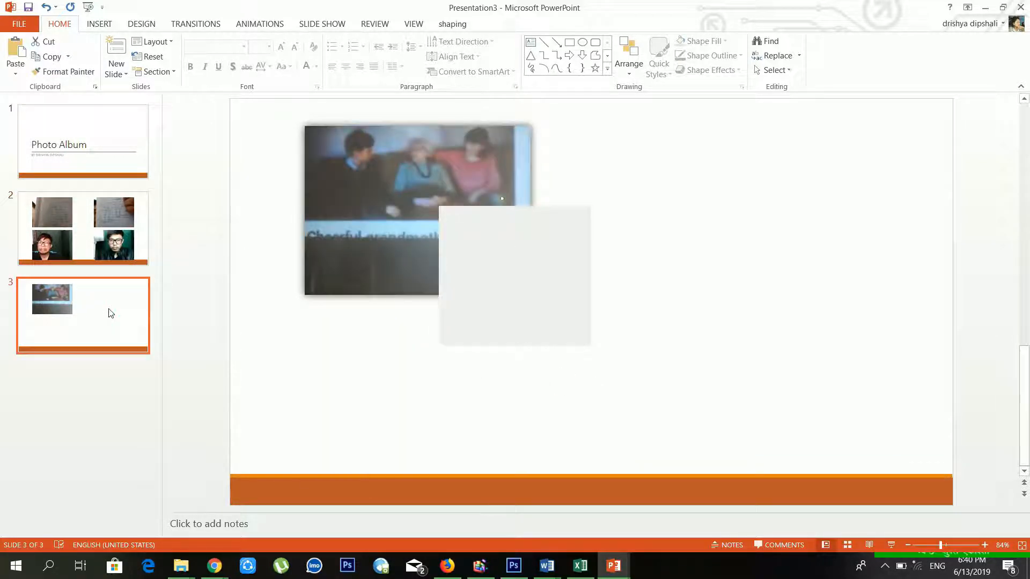
{"action": "left_click", "coordinate": [81, 145]}
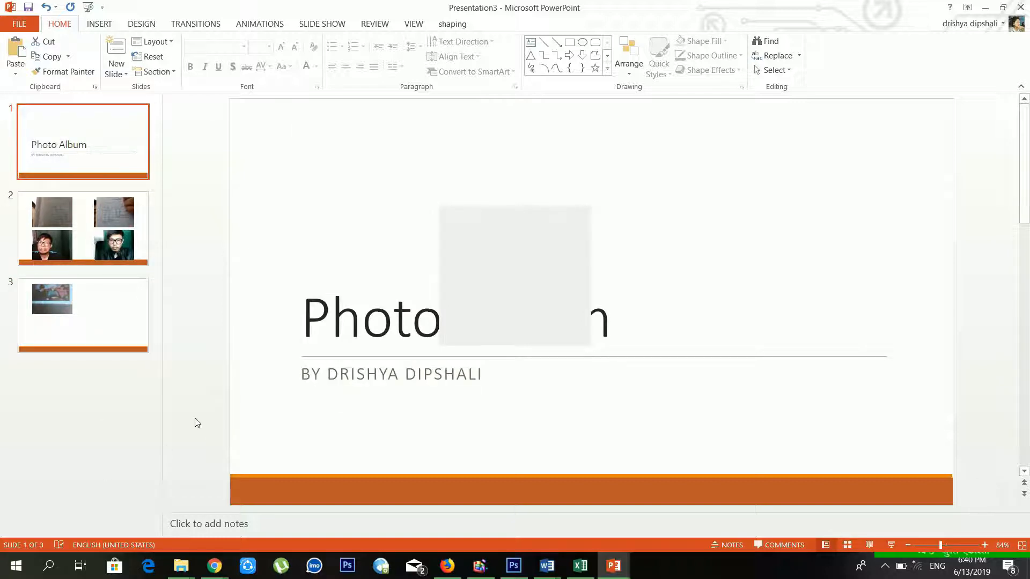
{"action": "left_click", "coordinate": [613, 565]}
{"action": "left_click", "coordinate": [627, 520]}
Draw an isosceles triangle near the top-left of blank slide 3
{"action": "left_click", "coordinate": [40, 201]}
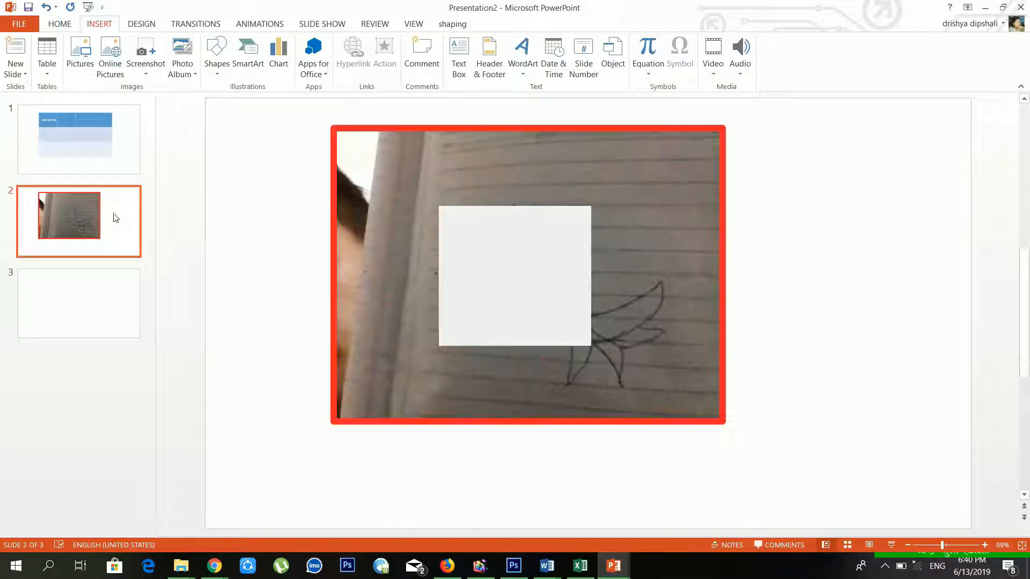
{"action": "left_click", "coordinate": [123, 168]}
{"action": "left_click", "coordinate": [113, 194]}
{"action": "left_click", "coordinate": [106, 284]}
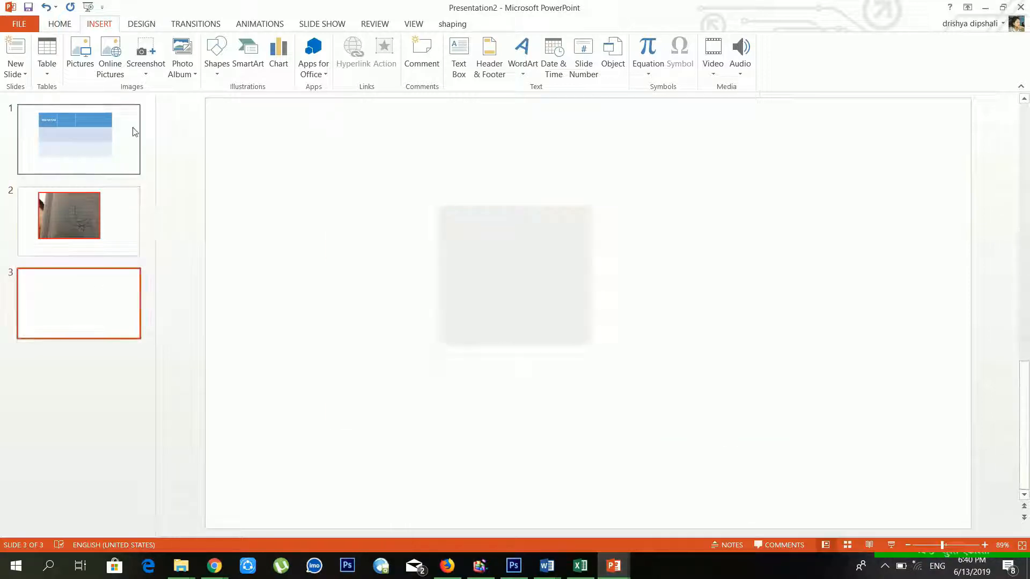
{"action": "left_click", "coordinate": [216, 70]}
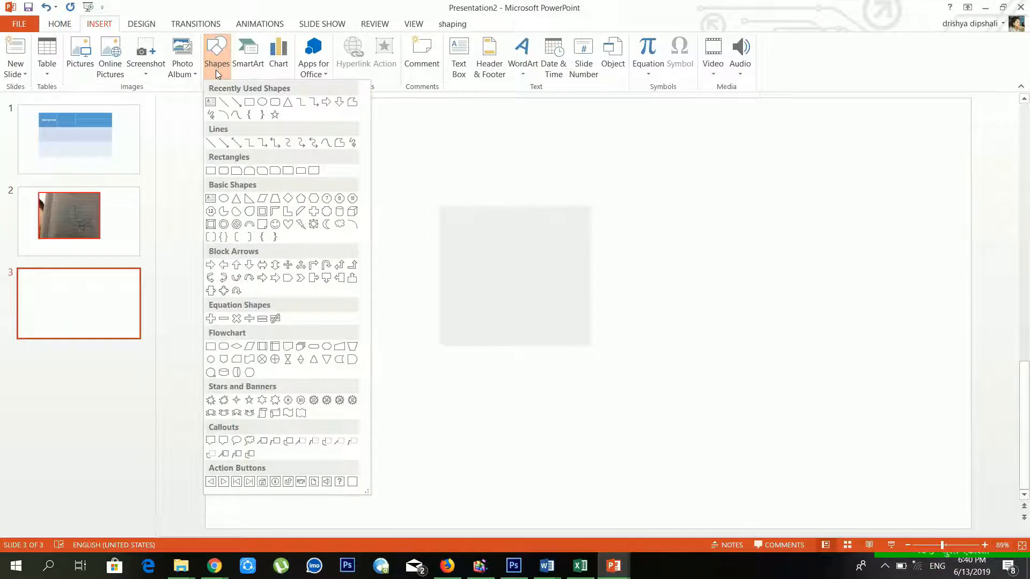
{"action": "left_click", "coordinate": [287, 102]}
{"action": "left_click_drag", "start_coordinate": [236, 126], "coordinate": [369, 254]}
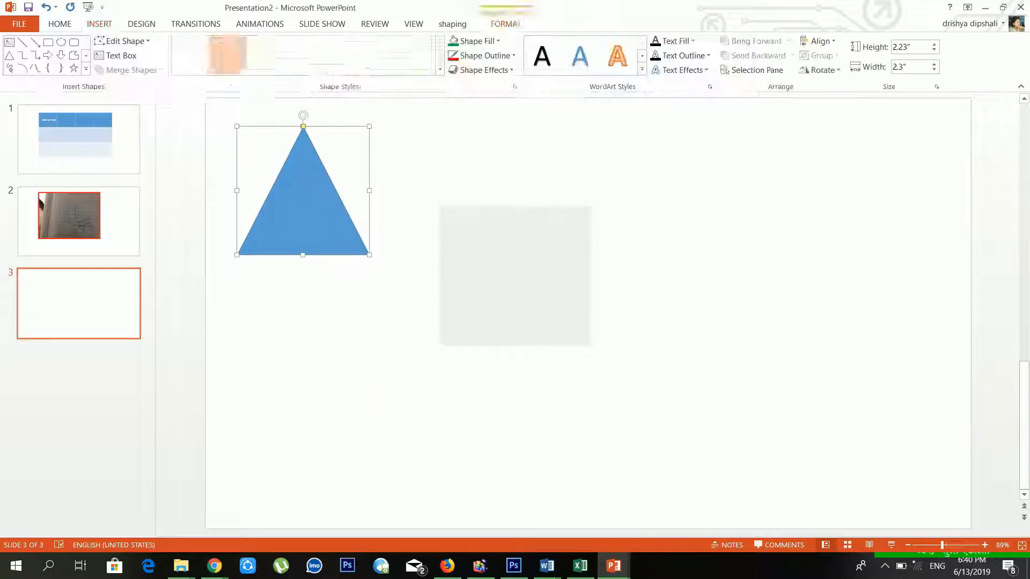
Draw a square and place it below the triangle
{"action": "left_click", "coordinate": [99, 23]}
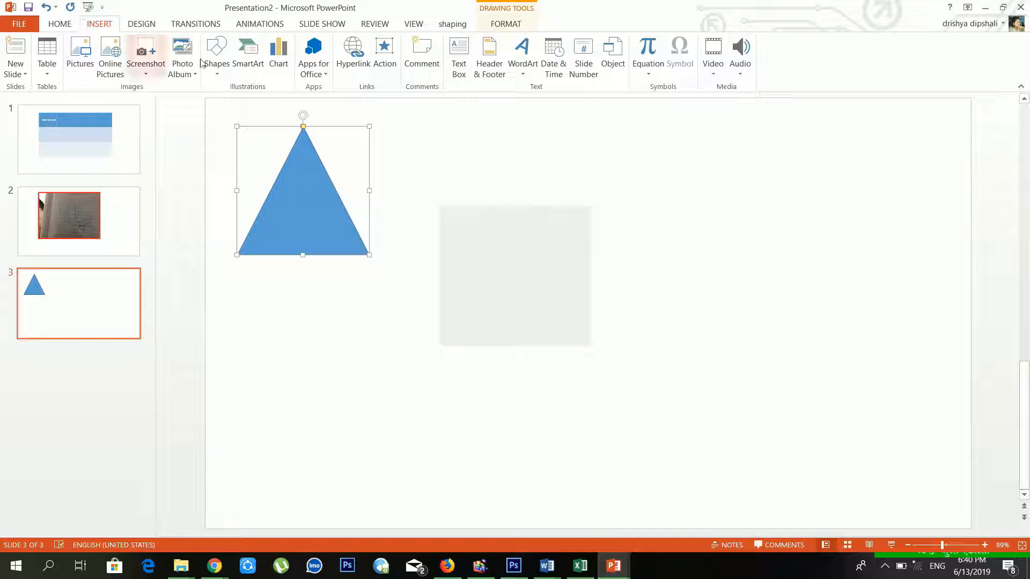
{"action": "left_click", "coordinate": [236, 67]}
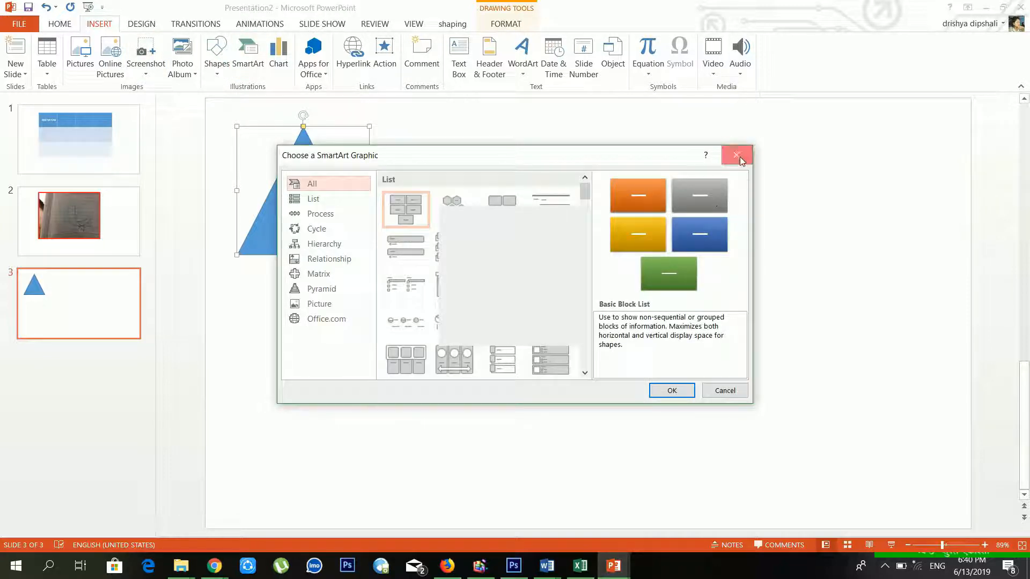
{"action": "left_click", "coordinate": [732, 157]}
{"action": "left_click", "coordinate": [224, 78]}
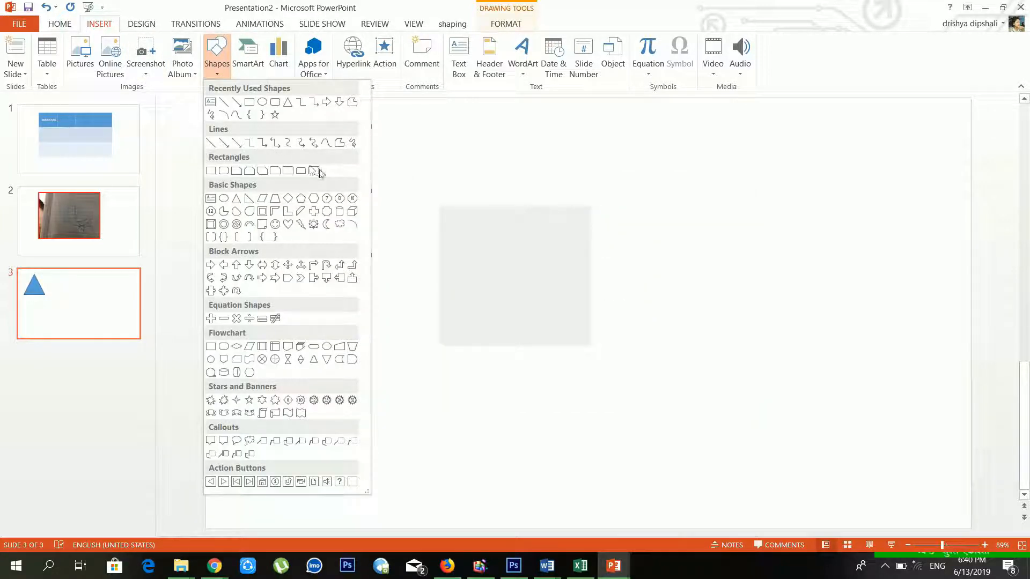
{"action": "left_click", "coordinate": [253, 103]}
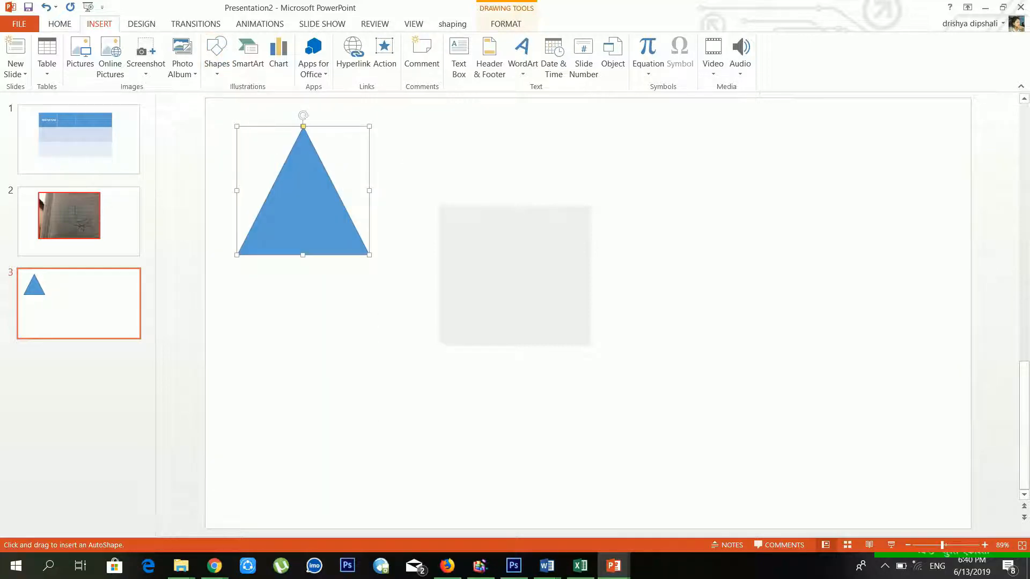
{"action": "left_click_drag", "start_coordinate": [401, 143], "coordinate": [524, 258]}
{"action": "left_click_drag", "start_coordinate": [452, 179], "coordinate": [305, 317]}
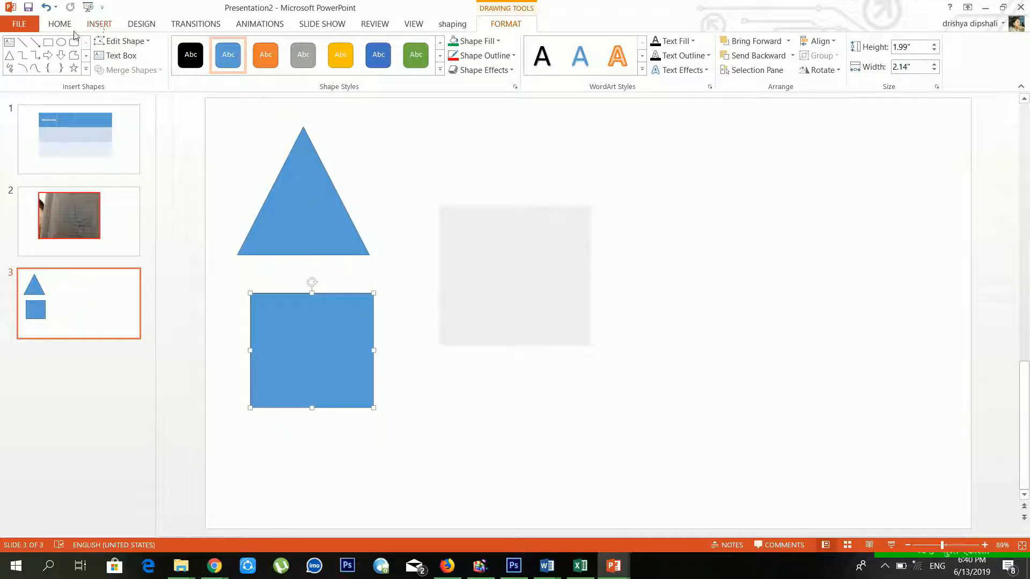
Draw a 2.54" by 2.39" five-point star on the right side of slide 3
{"action": "left_click", "coordinate": [74, 68]}
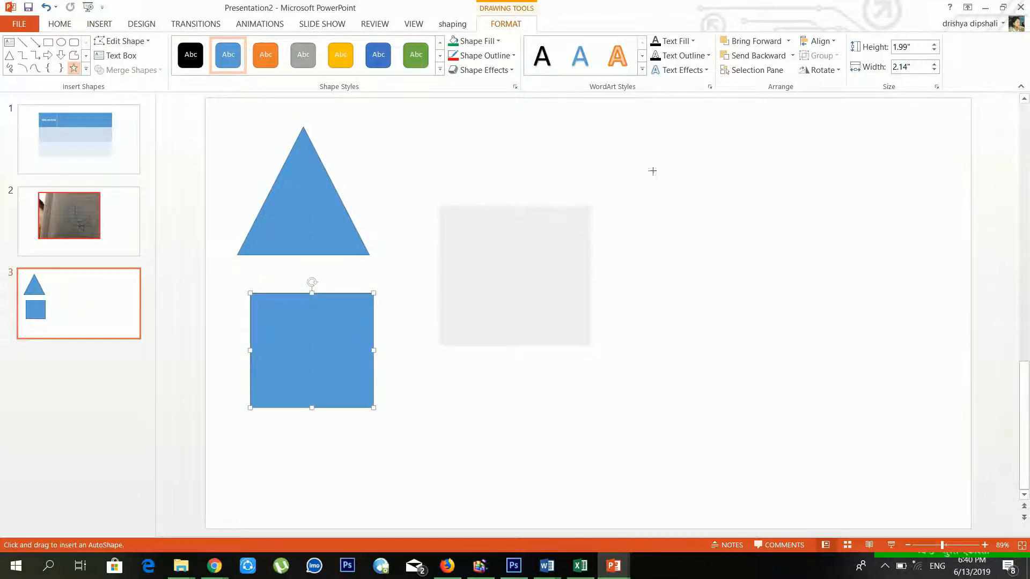
{"action": "left_click_drag", "start_coordinate": [663, 162], "coordinate": [801, 308]}
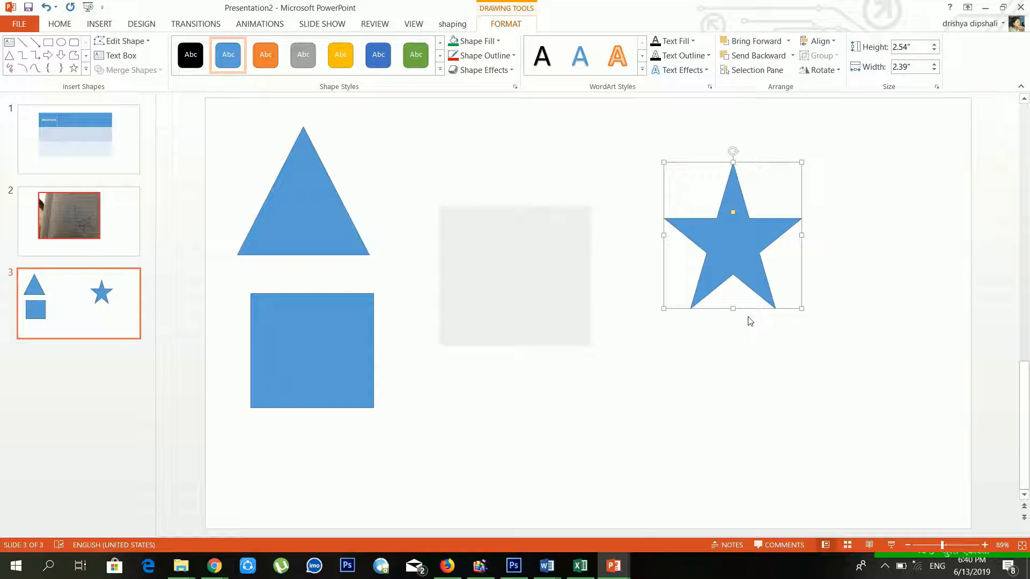
{"action": "left_click", "coordinate": [306, 206]}
{"action": "left_click", "coordinate": [113, 23]}
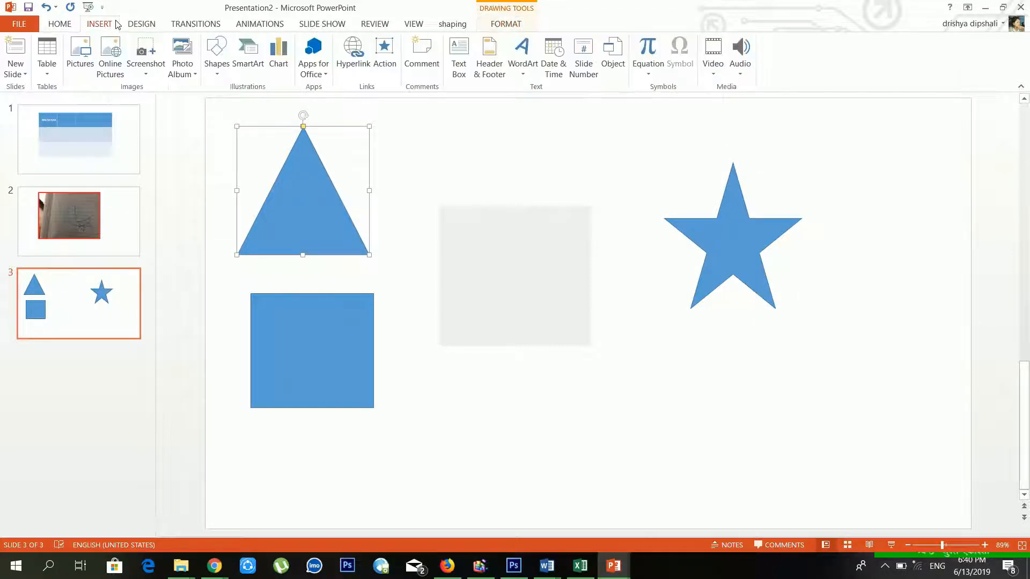
{"action": "left_click", "coordinate": [217, 63]}
{"action": "left_click", "coordinate": [216, 63]}
{"action": "left_click", "coordinate": [714, 223]}
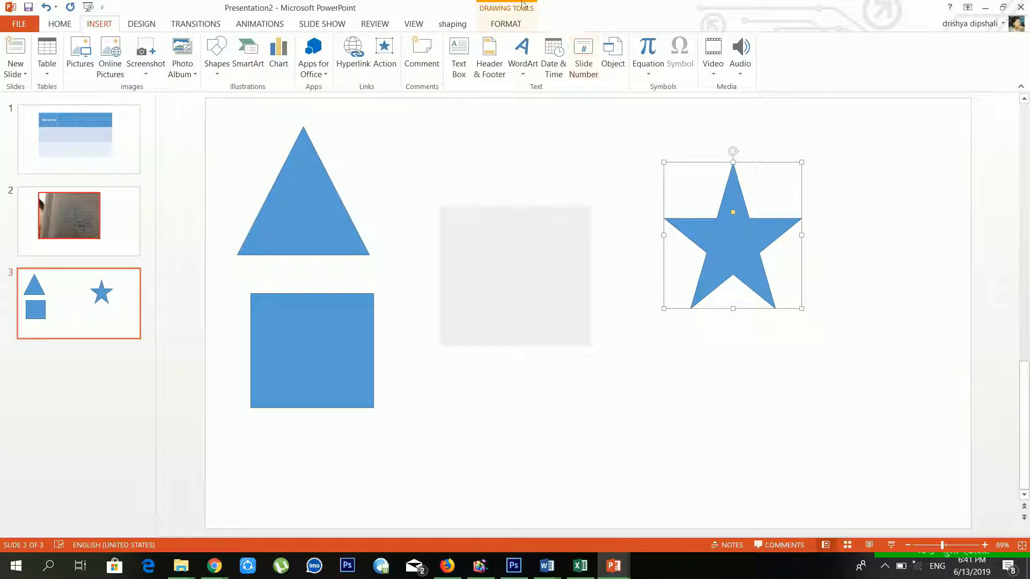
{"action": "left_click", "coordinate": [513, 28]}
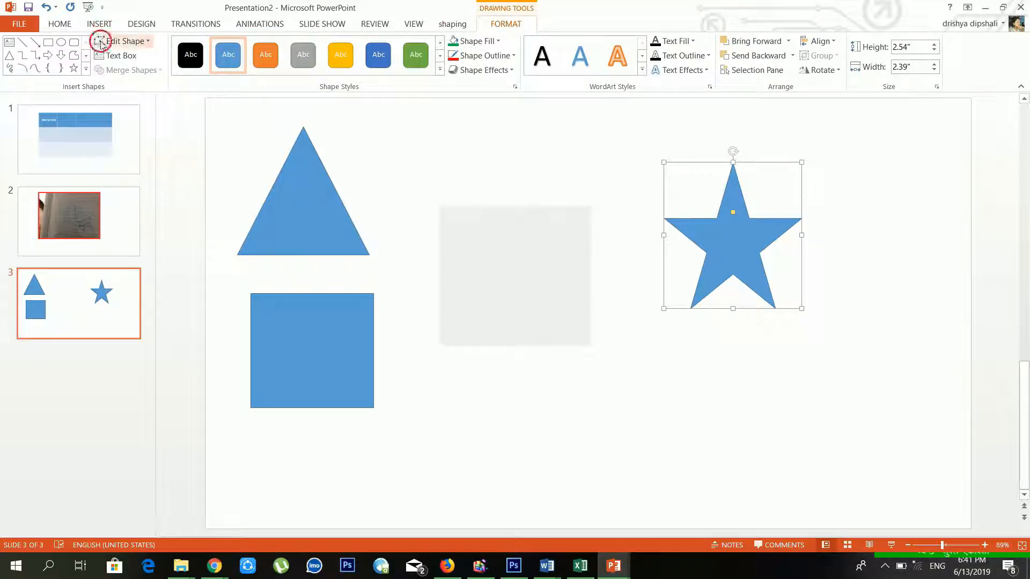
{"action": "left_click", "coordinate": [115, 41]}
{"action": "left_click", "coordinate": [134, 75]}
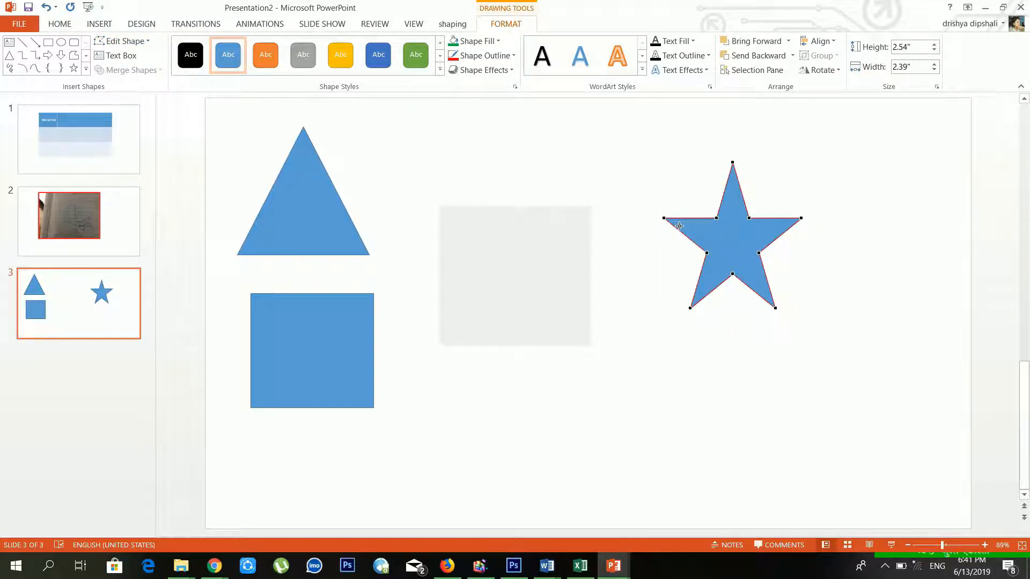
{"action": "mouse_move", "coordinate": [664, 218]}
{"action": "left_mouse_down"}
{"action": "mouse_move", "coordinate": [759, 242]}
{"action": "mouse_move", "coordinate": [697, 240]}
{"action": "mouse_move", "coordinate": [676, 217]}
{"action": "left_mouse_up"}
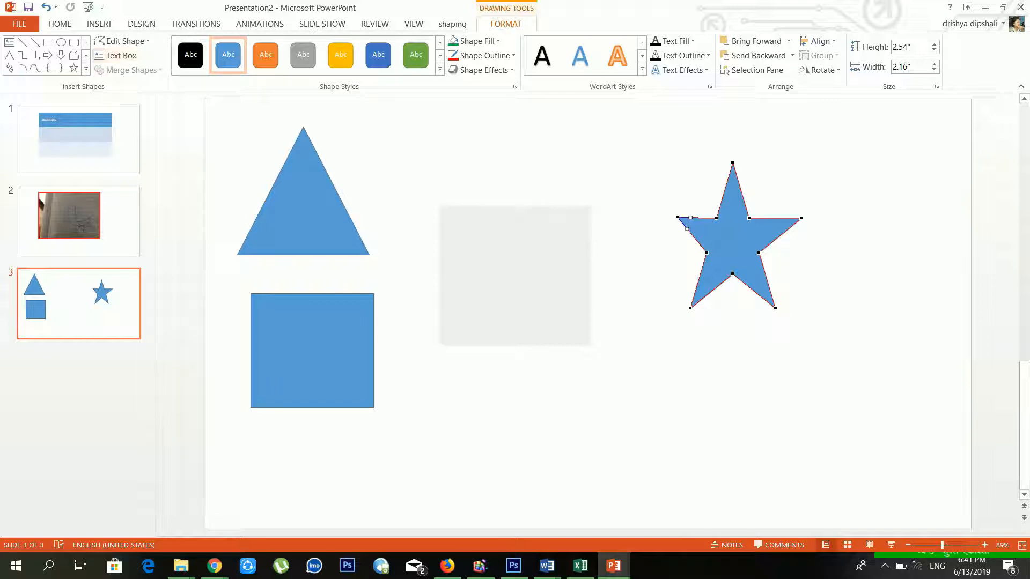
{"action": "left_click", "coordinate": [352, 341]}
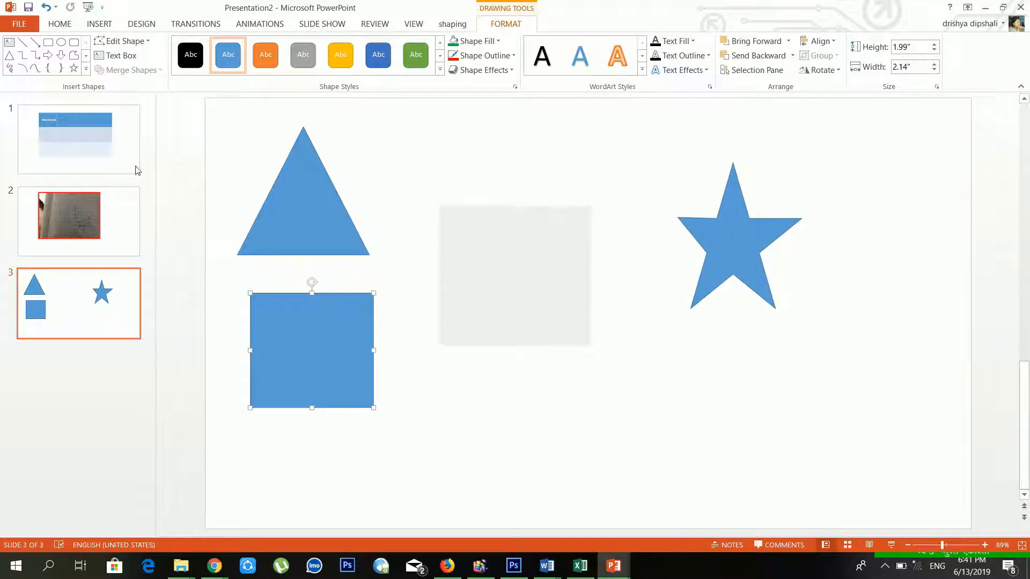
{"action": "left_click", "coordinate": [110, 56]}
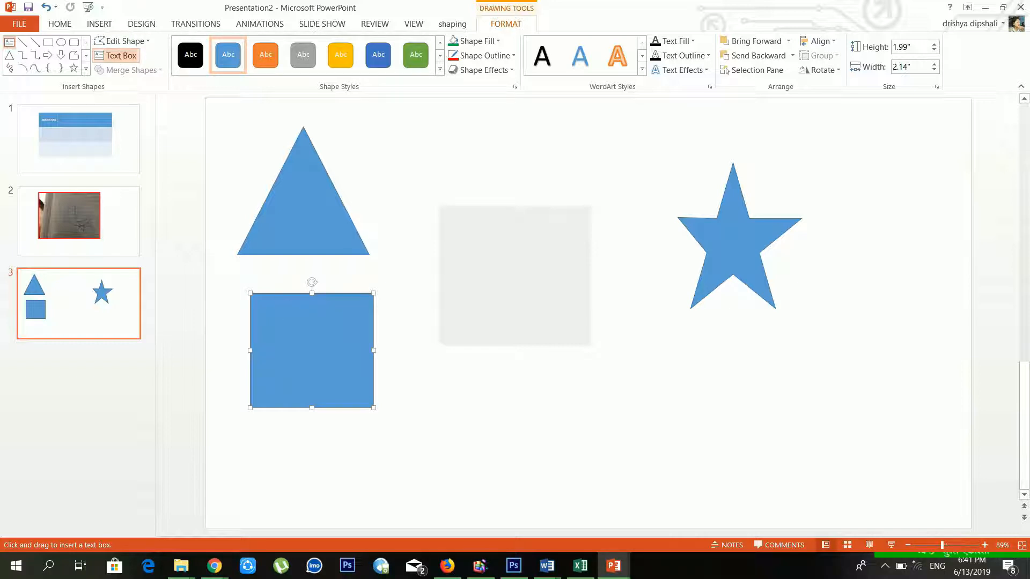
{"action": "left_click_drag", "start_coordinate": [468, 239], "coordinate": [828, 485]}
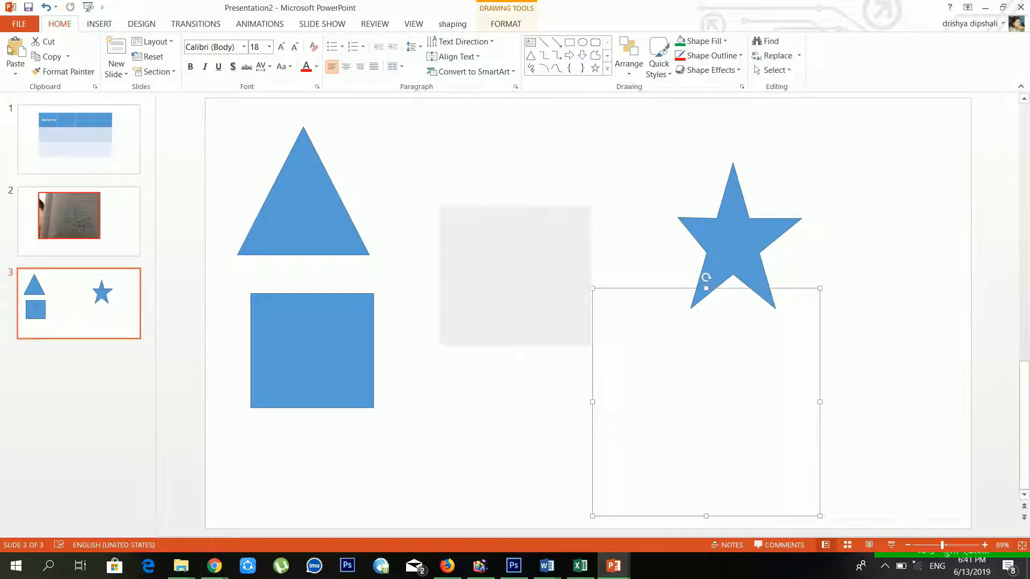
{"action": "left_click", "coordinate": [310, 314]}
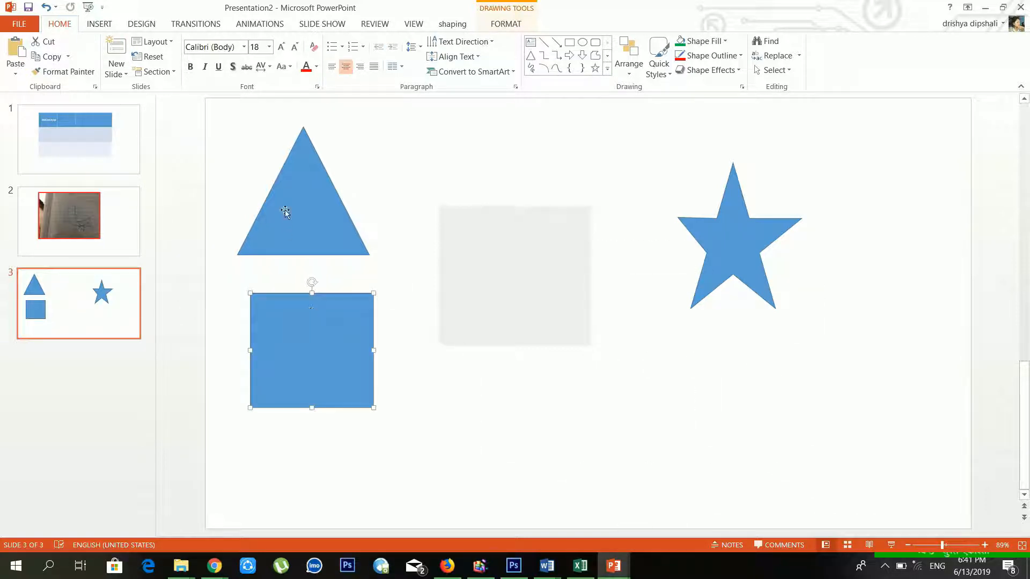
{"action": "left_click", "coordinate": [285, 206]}
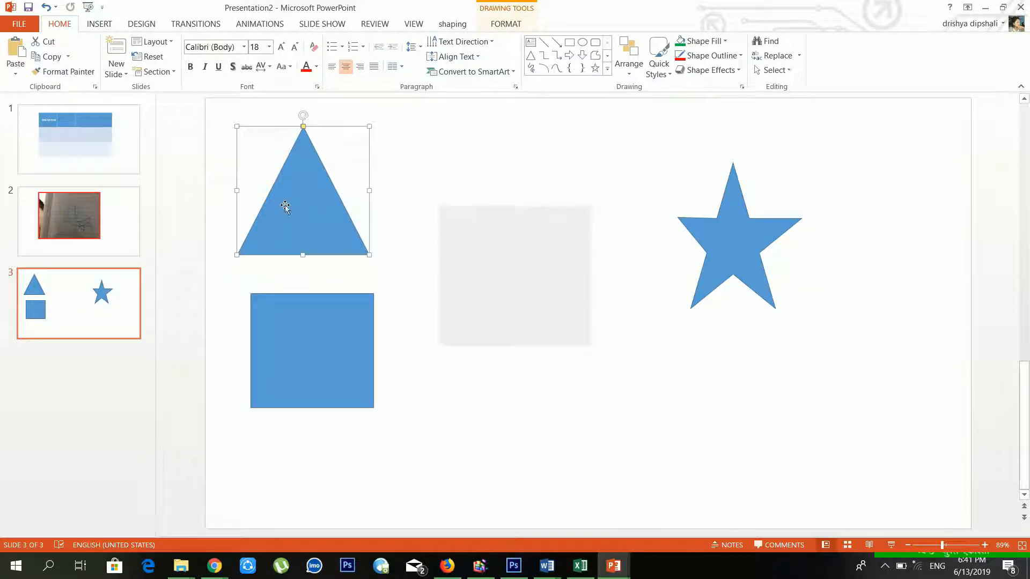
{"action": "left_click", "coordinate": [508, 25]}
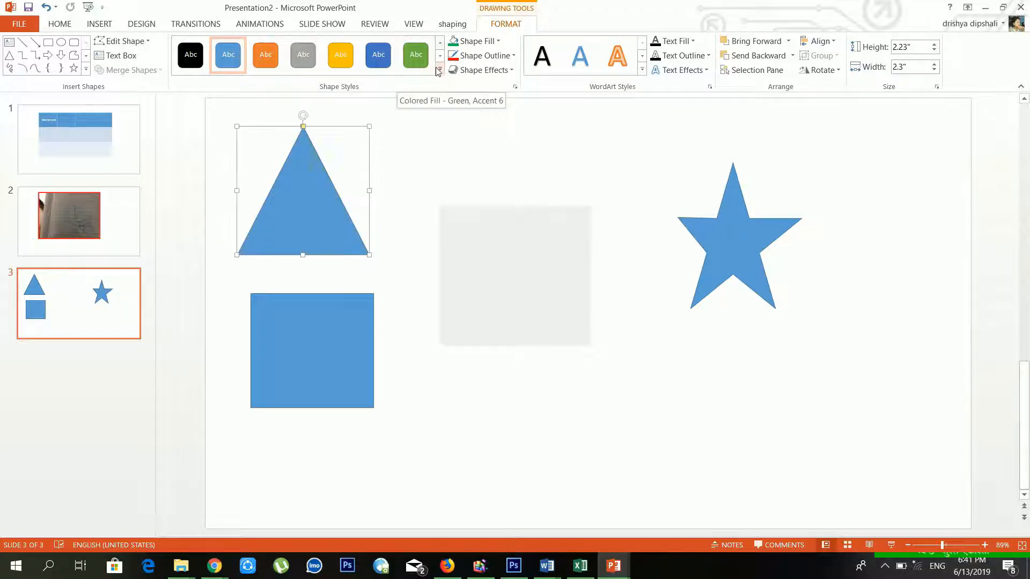
Drag the triangle over the square, then marquee-select both shapes using Select Objects
{"action": "left_click_drag", "start_coordinate": [298, 228], "coordinate": [306, 313]}
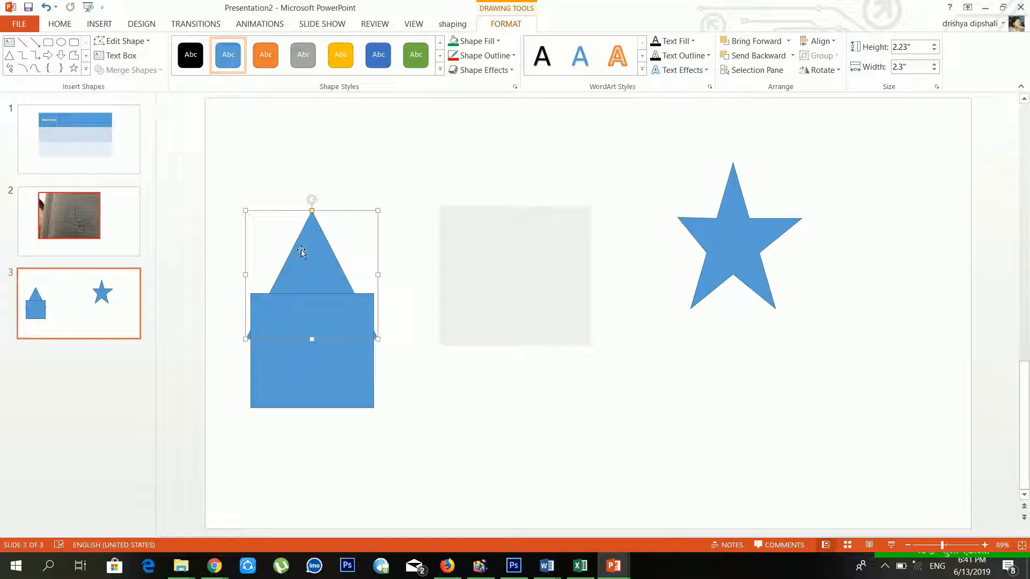
{"action": "left_click_drag", "start_coordinate": [301, 251], "coordinate": [288, 233]}
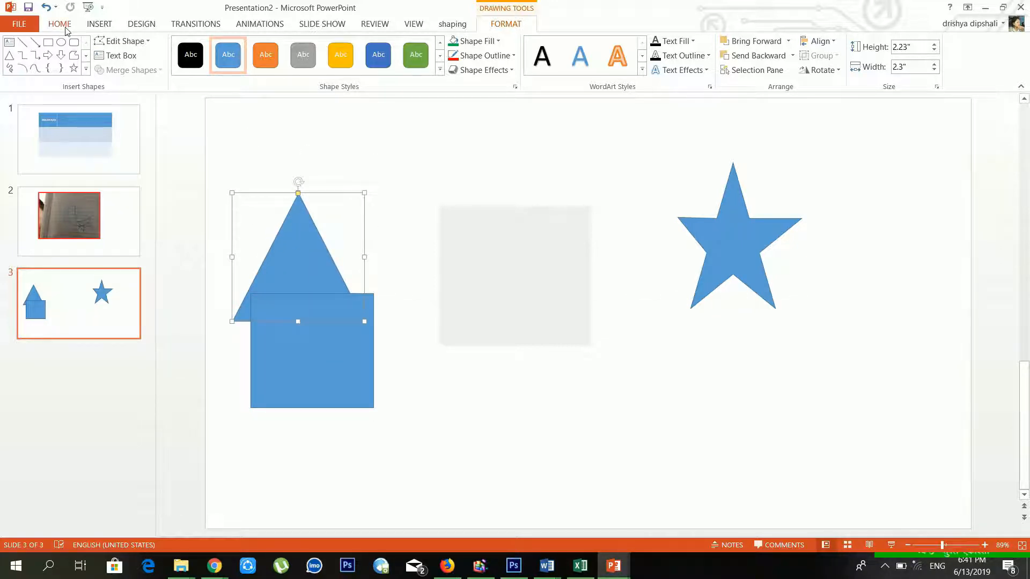
{"action": "left_click", "coordinate": [65, 27]}
{"action": "left_click", "coordinate": [772, 69]}
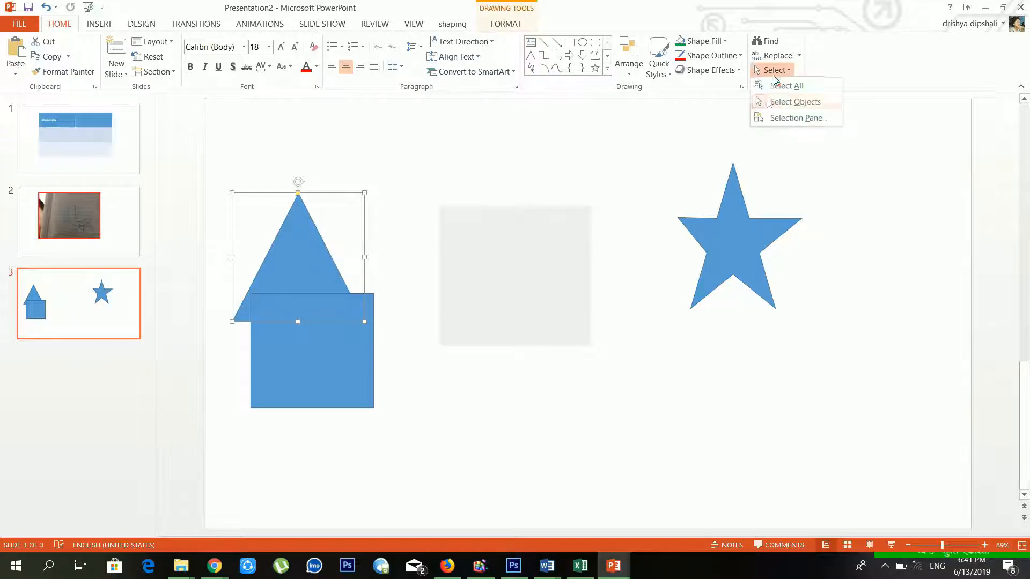
{"action": "left_click", "coordinate": [768, 103]}
{"action": "left_click_drag", "start_coordinate": [217, 146], "coordinate": [443, 485]}
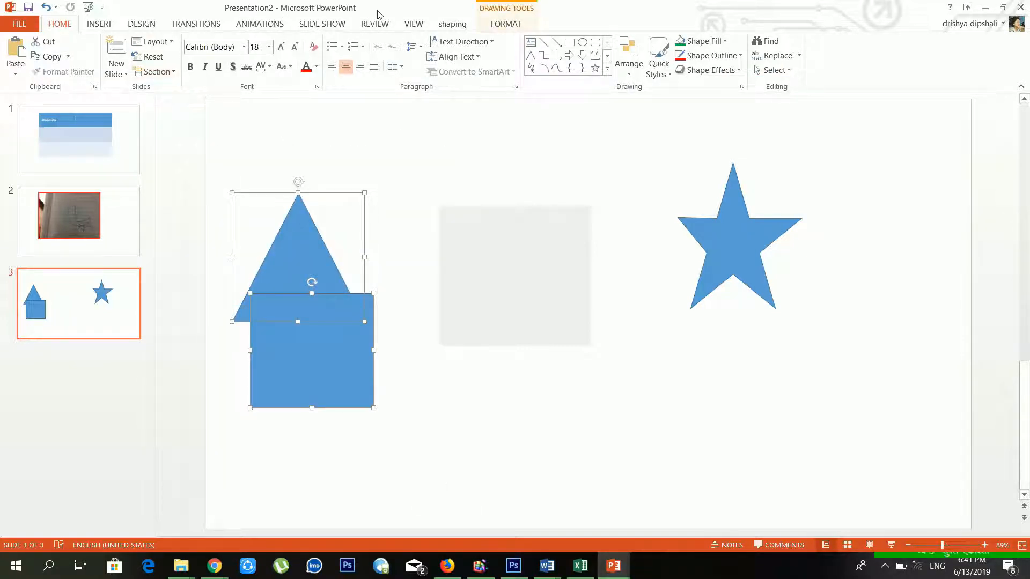
Preview Merge Shapes on both without merging, then drag the triangle back off the square
{"action": "left_click", "coordinate": [502, 26]}
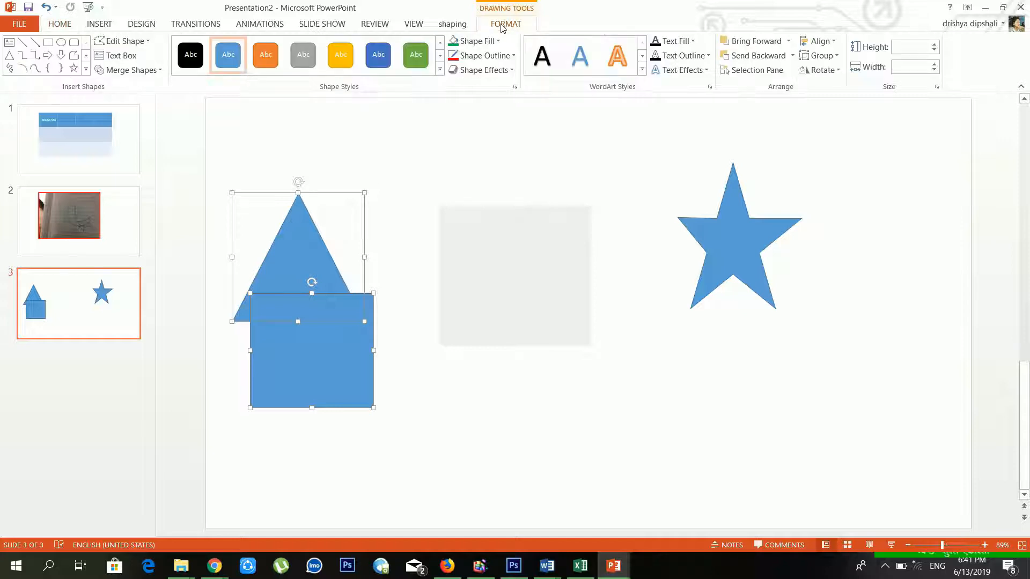
{"action": "left_click", "coordinate": [161, 71]}
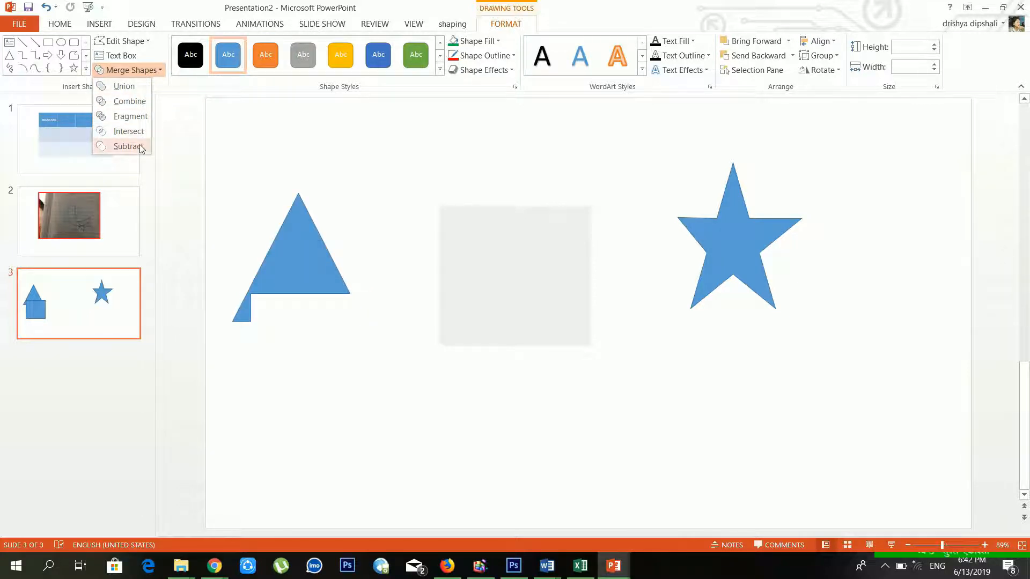
{"action": "left_click", "coordinate": [288, 139]}
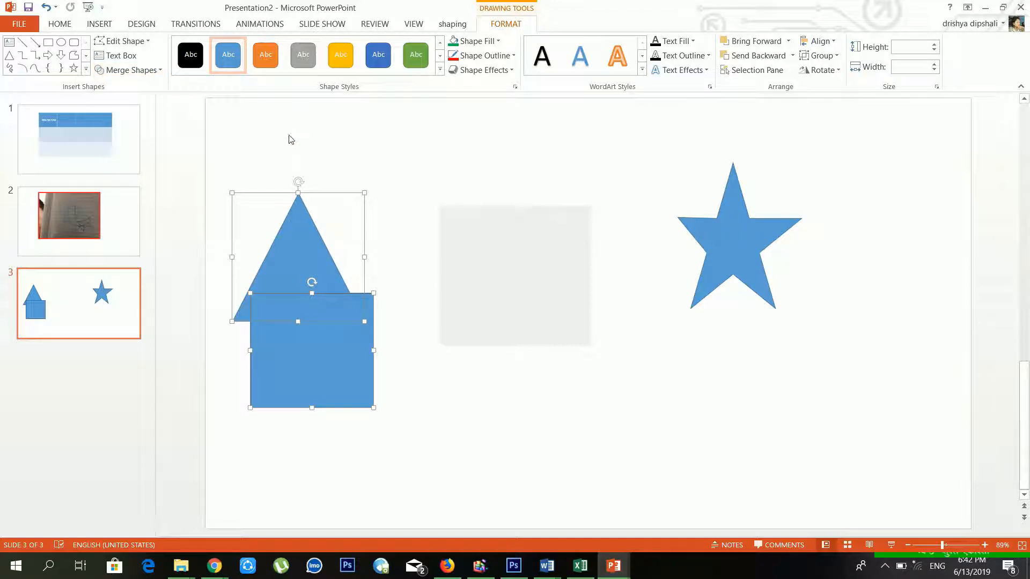
{"action": "left_click", "coordinate": [316, 142]}
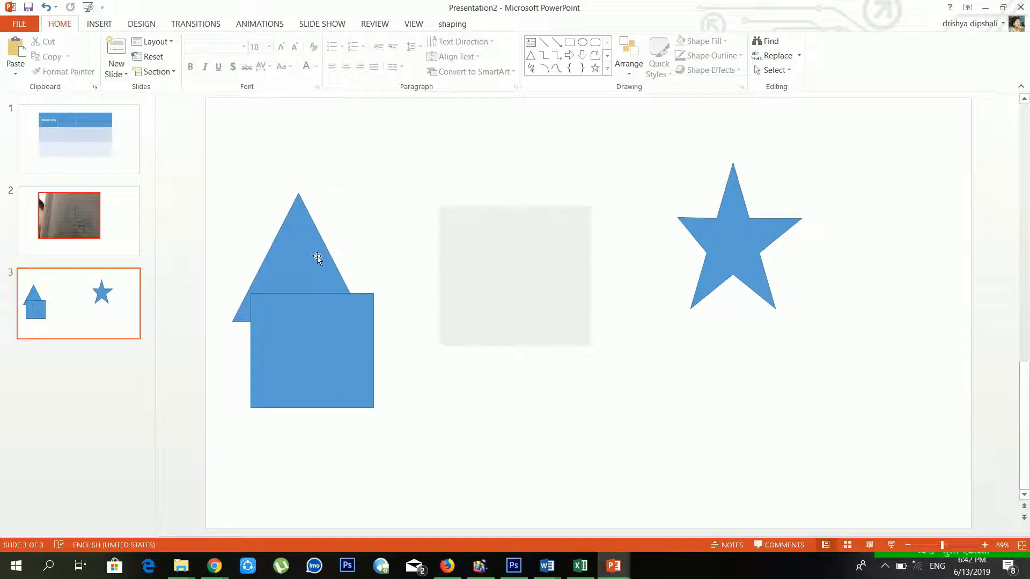
{"action": "left_click_drag", "start_coordinate": [317, 255], "coordinate": [299, 206]}
Nudge the square down-left and apply a yellow shape style to the triangle
{"action": "left_click_drag", "start_coordinate": [301, 318], "coordinate": [295, 333]}
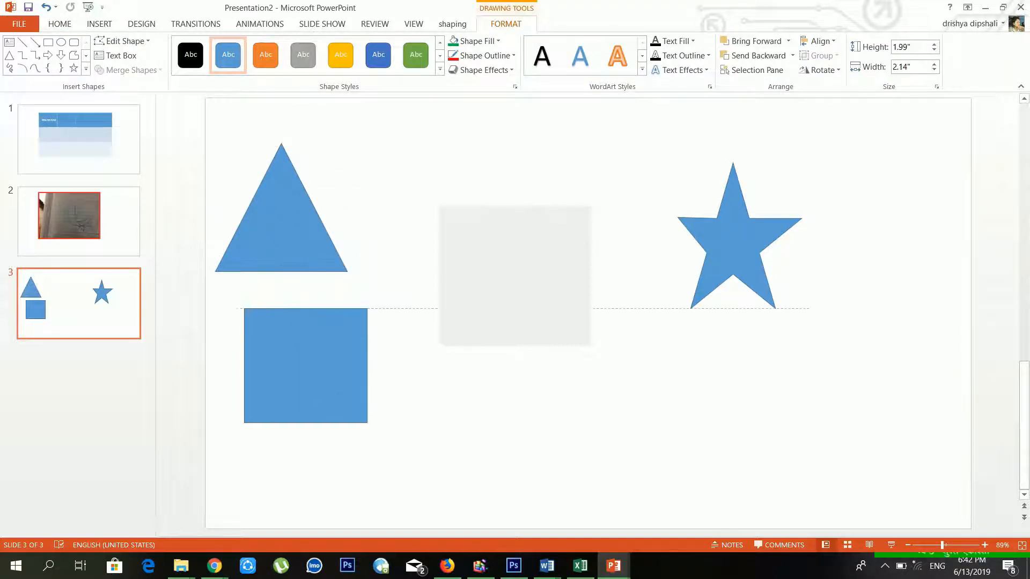
{"action": "left_click", "coordinate": [285, 223]}
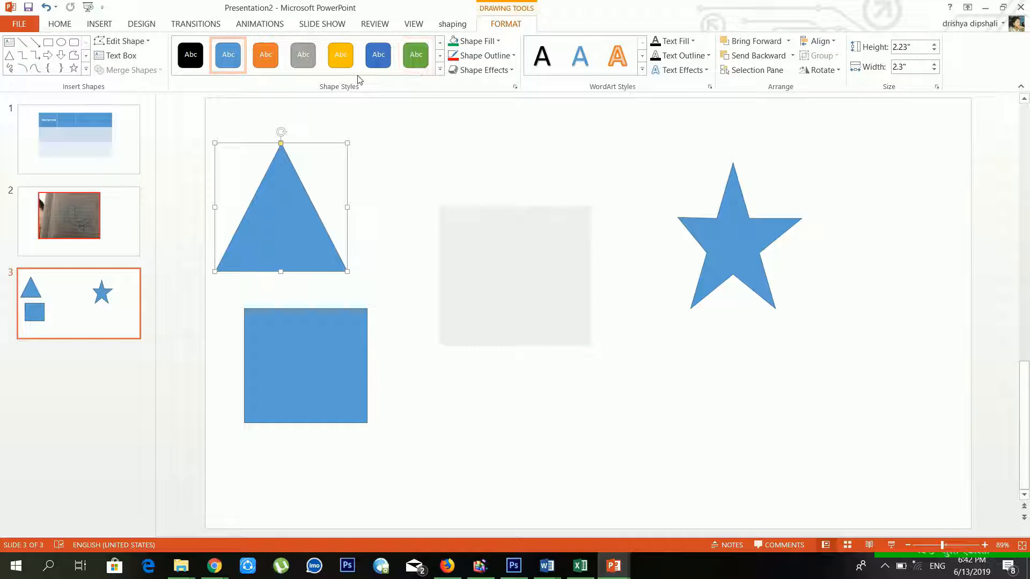
{"action": "left_click", "coordinate": [439, 72]}
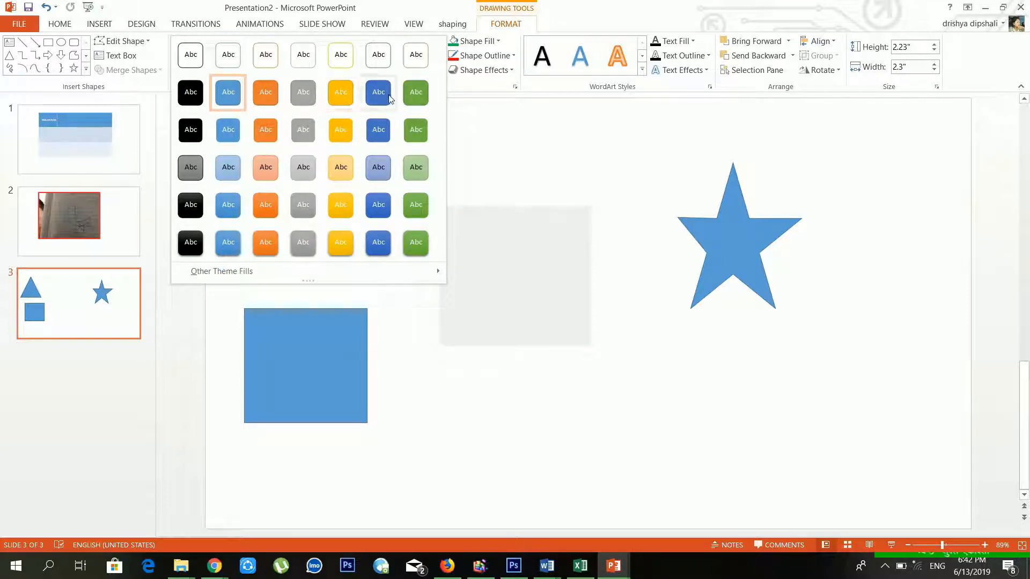
{"action": "left_click", "coordinate": [339, 101]}
Give the square a green gradient style, then a flat green eyedropper fill
{"action": "key", "text": "Tab"}
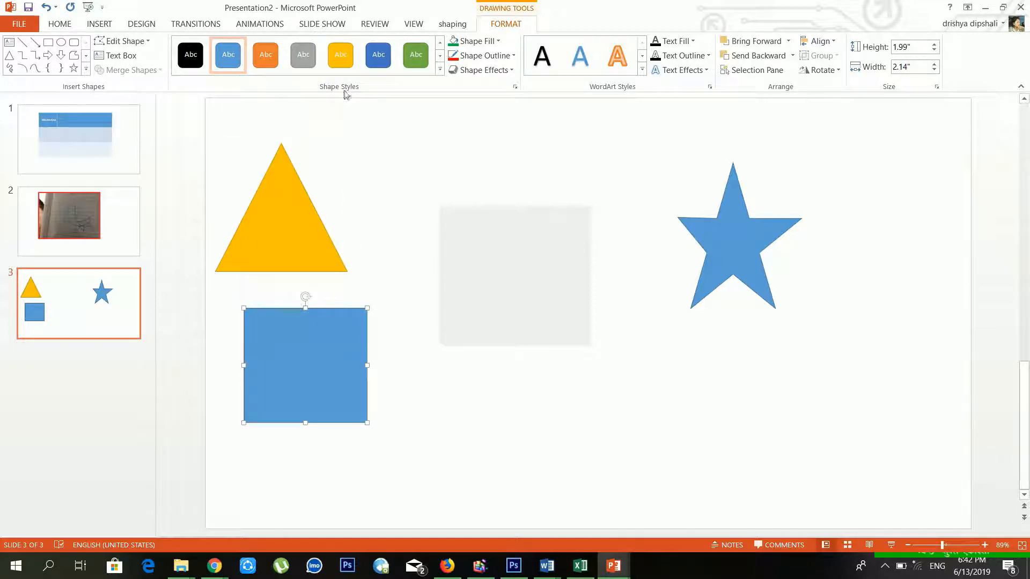
{"action": "left_click", "coordinate": [440, 69]}
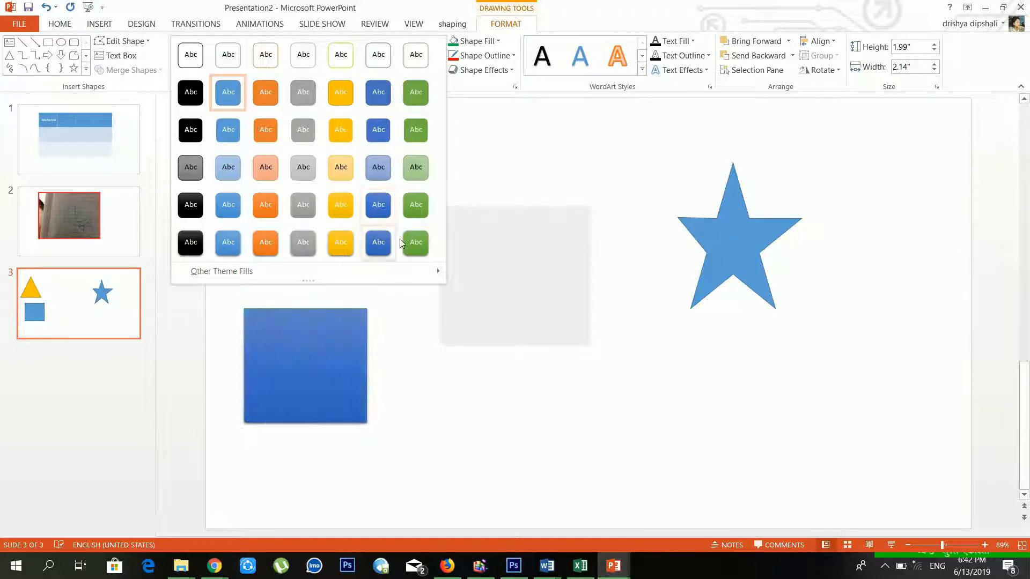
{"action": "left_click", "coordinate": [417, 241]}
{"action": "left_click", "coordinate": [498, 40]}
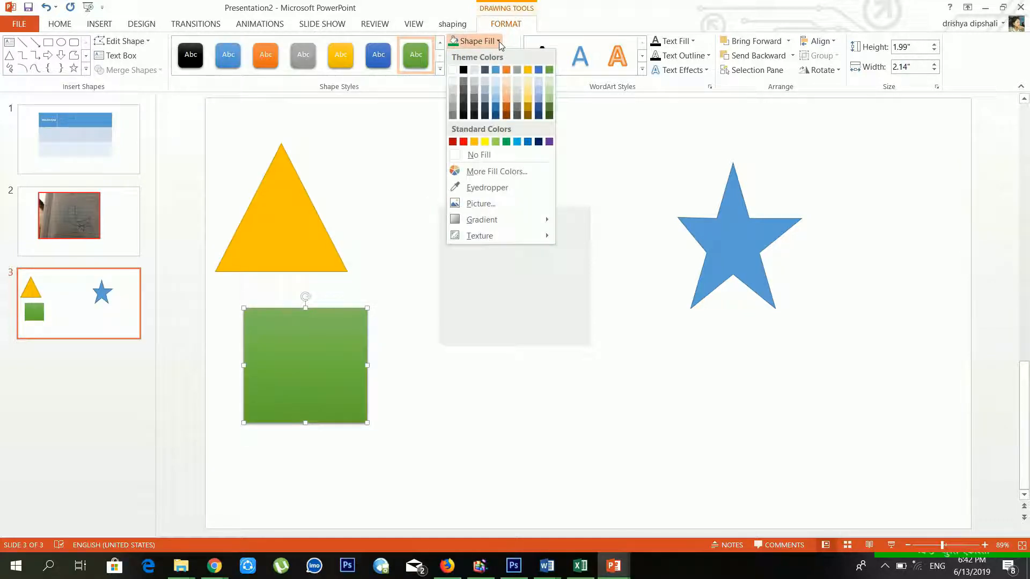
{"action": "left_click", "coordinate": [485, 188]}
{"action": "left_click", "coordinate": [313, 348]}
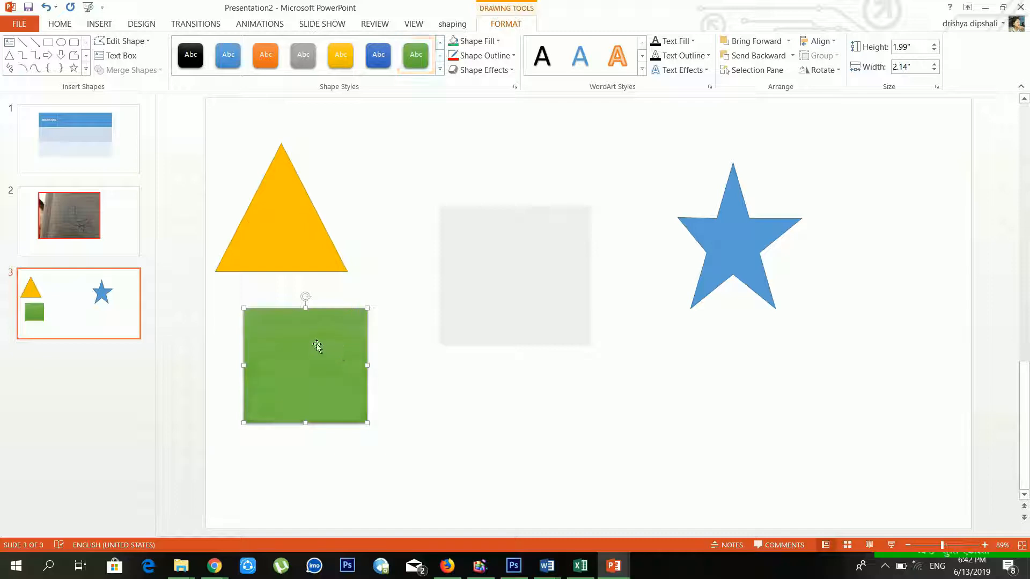
Eyedrop the triangle's yellow into the square, nudge it up-right, and choose Picture fill
{"action": "left_click", "coordinate": [474, 41]}
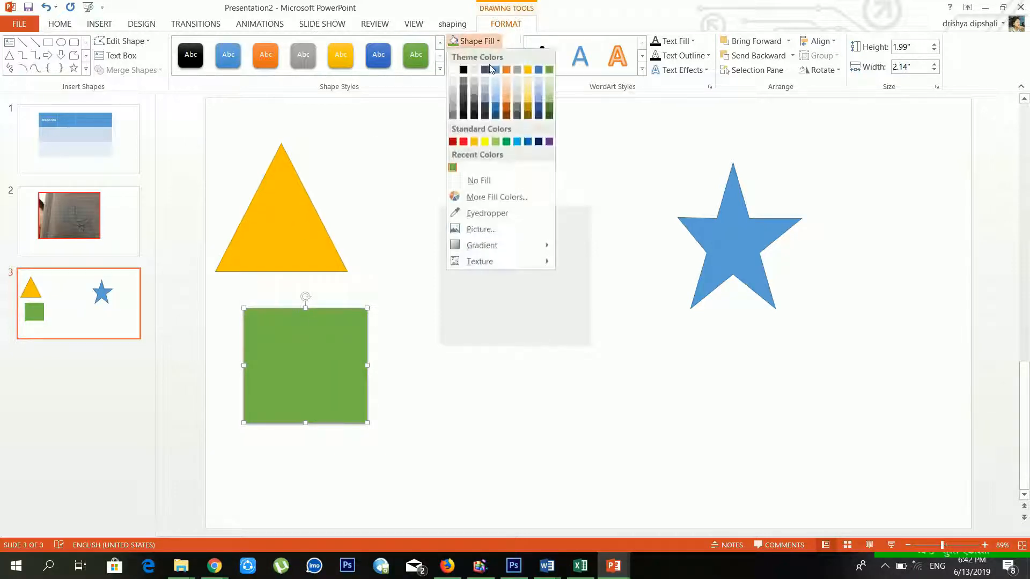
{"action": "left_click", "coordinate": [485, 213]}
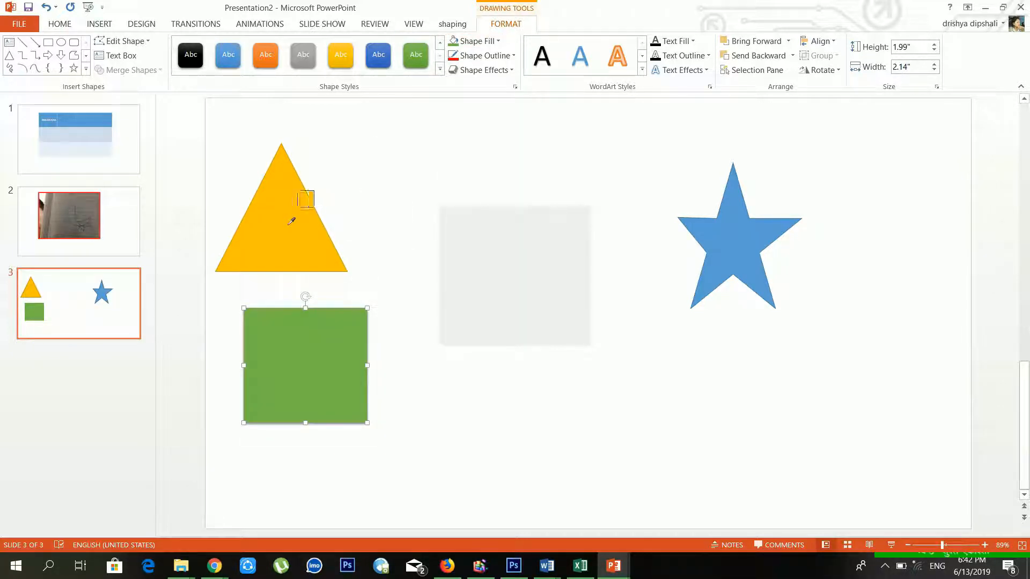
{"action": "left_click", "coordinate": [291, 221]}
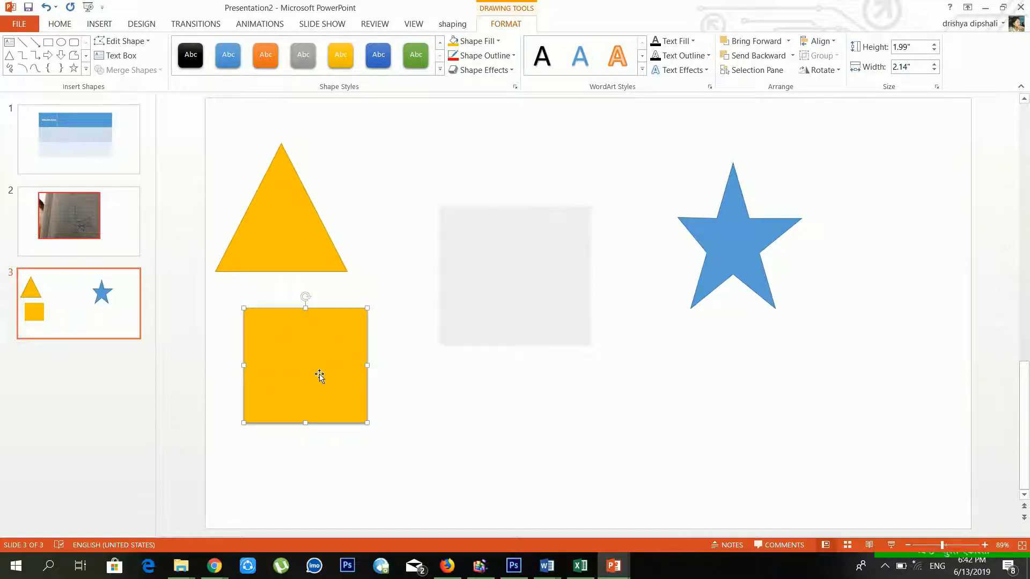
{"action": "left_click_drag", "start_coordinate": [312, 353], "coordinate": [324, 341]}
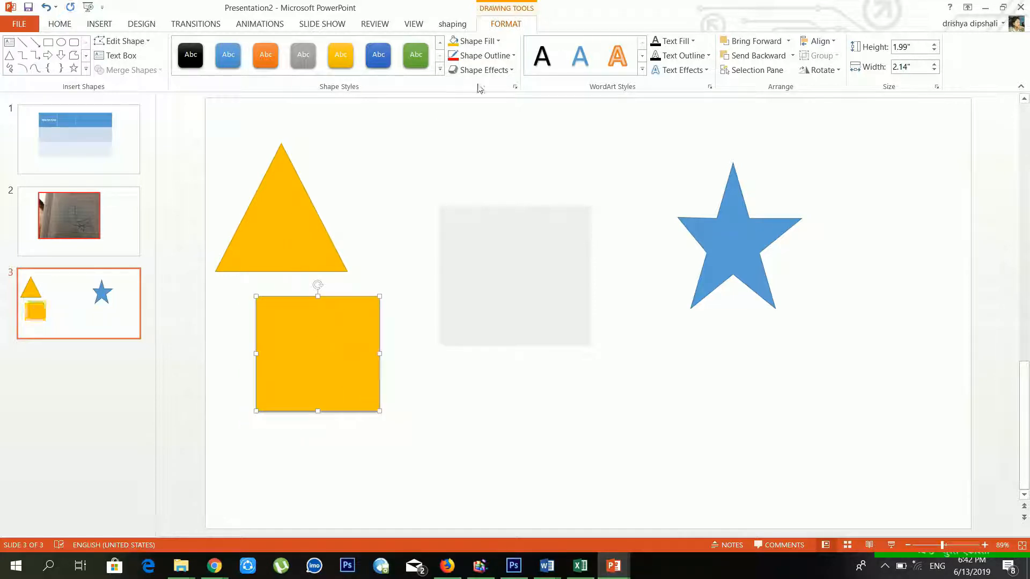
{"action": "left_click", "coordinate": [490, 43]}
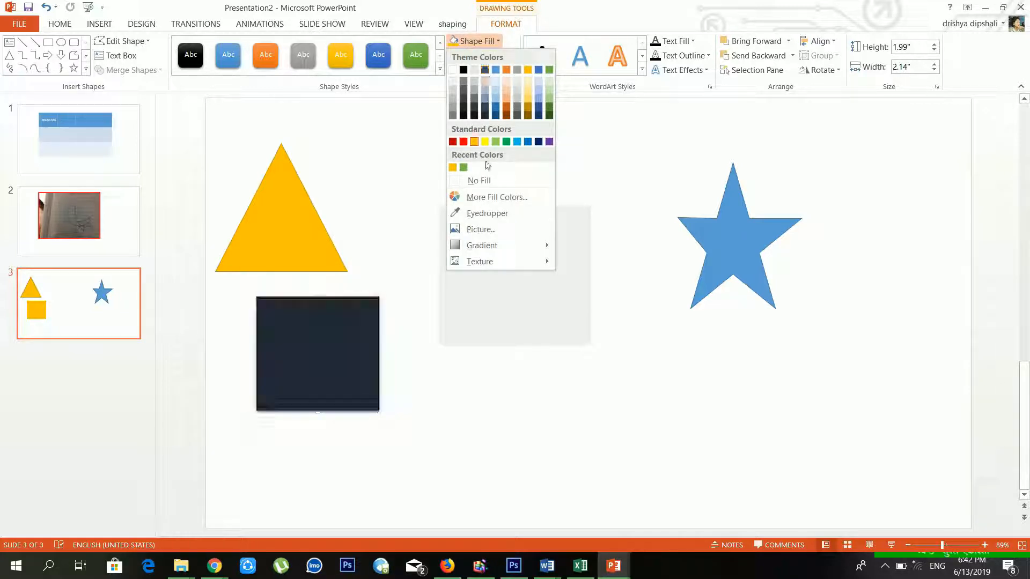
{"action": "left_click", "coordinate": [483, 235]}
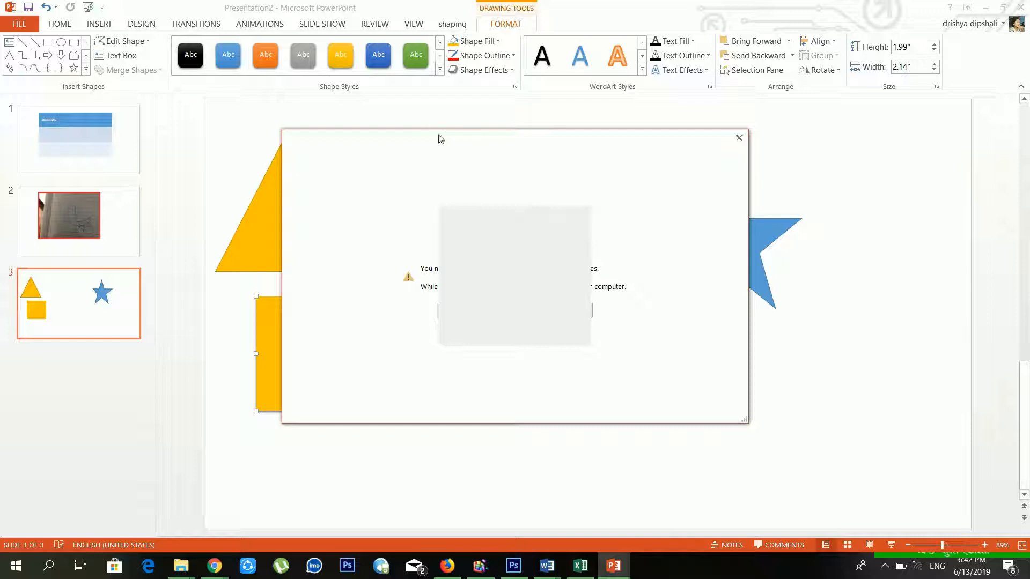
Fill the square with a camera roll photo offline and reposition it under the triangle
{"action": "left_click_drag", "start_coordinate": [440, 139], "coordinate": [306, 68]}
{"action": "left_click", "coordinate": [378, 241]}
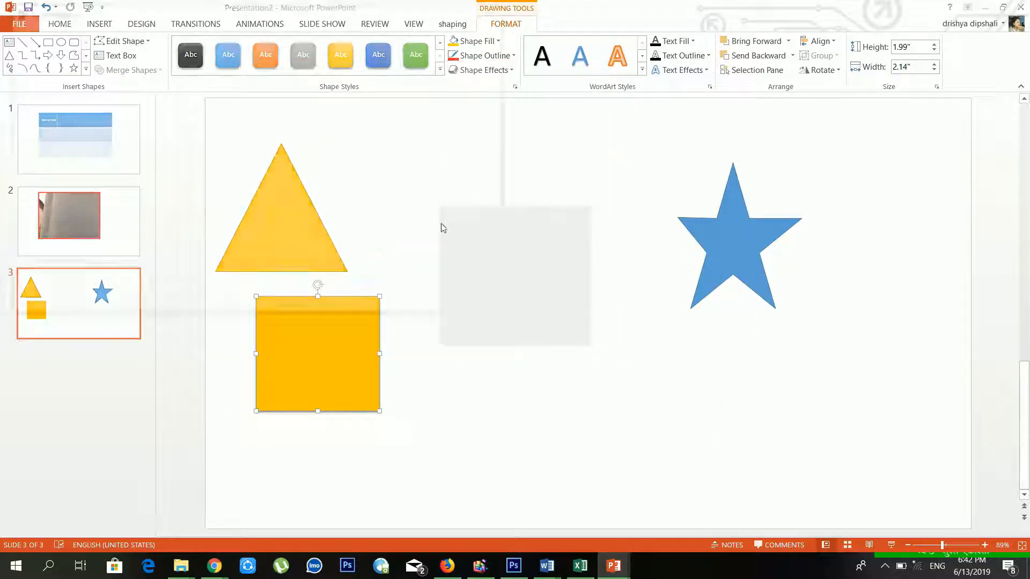
{"action": "left_click", "coordinate": [310, 113]}
{"action": "left_click", "coordinate": [398, 305]}
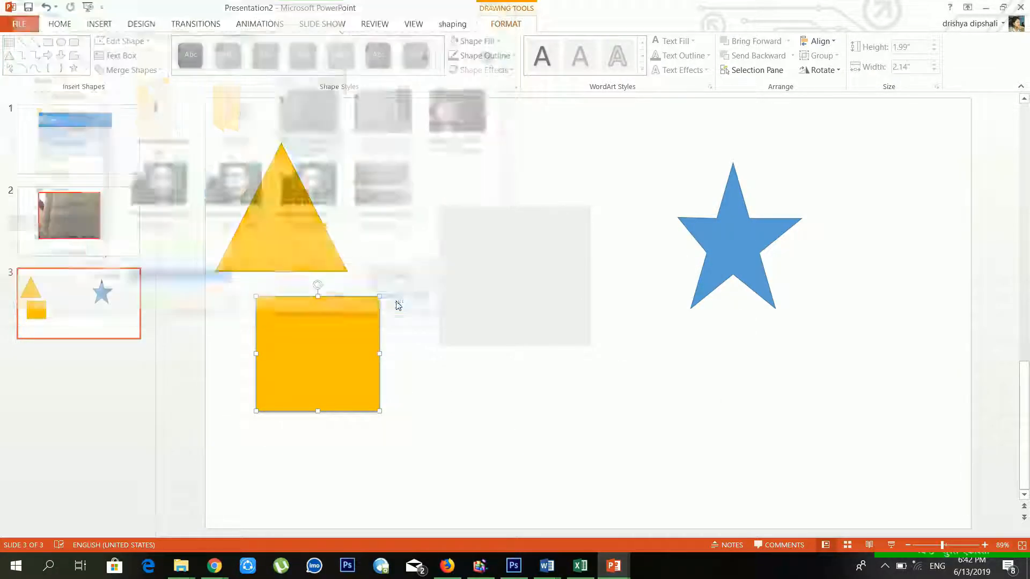
{"action": "left_click_drag", "start_coordinate": [351, 327], "coordinate": [322, 319]}
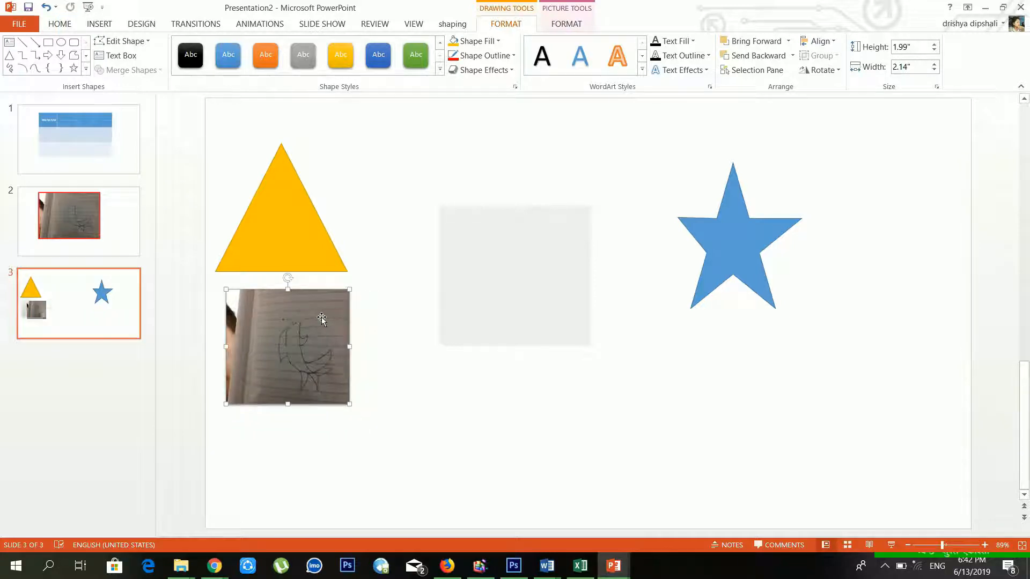
Open More Gradients and apply the gold preset gradient to the square
{"action": "left_click", "coordinate": [498, 46]}
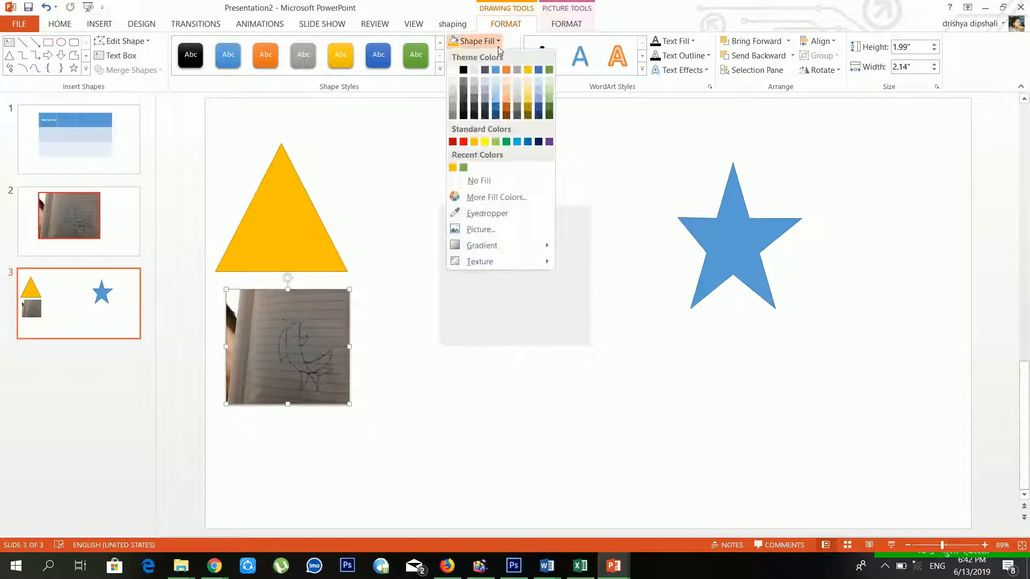
{"action": "mouse_move", "coordinate": [514, 246]}
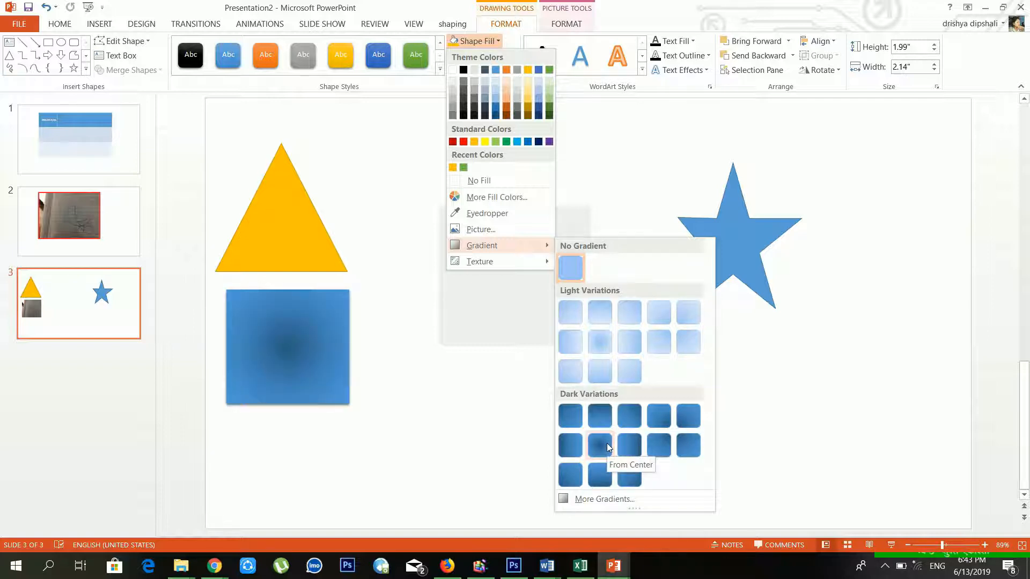
{"action": "left_click", "coordinate": [603, 501]}
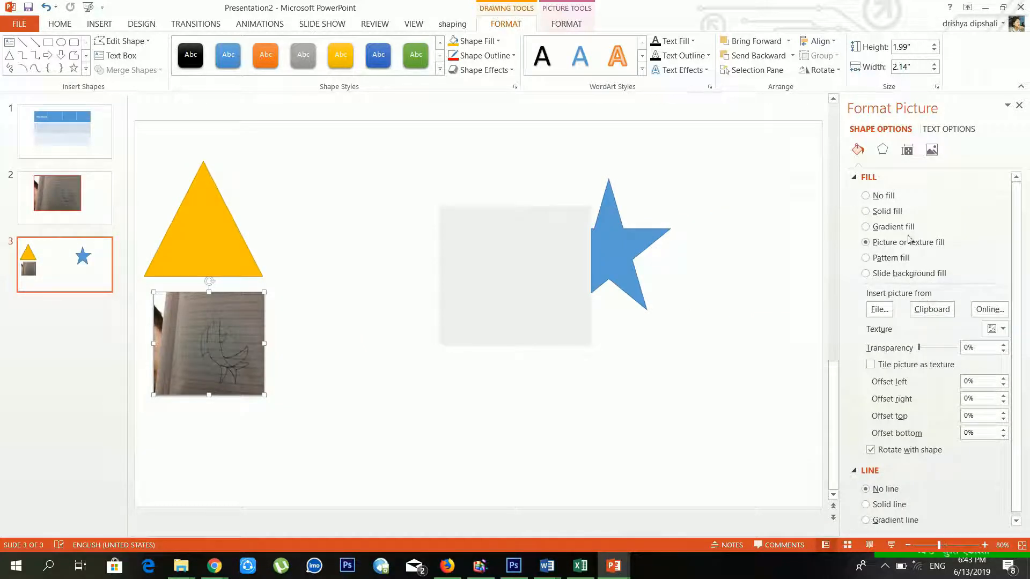
{"action": "left_click", "coordinate": [995, 296]}
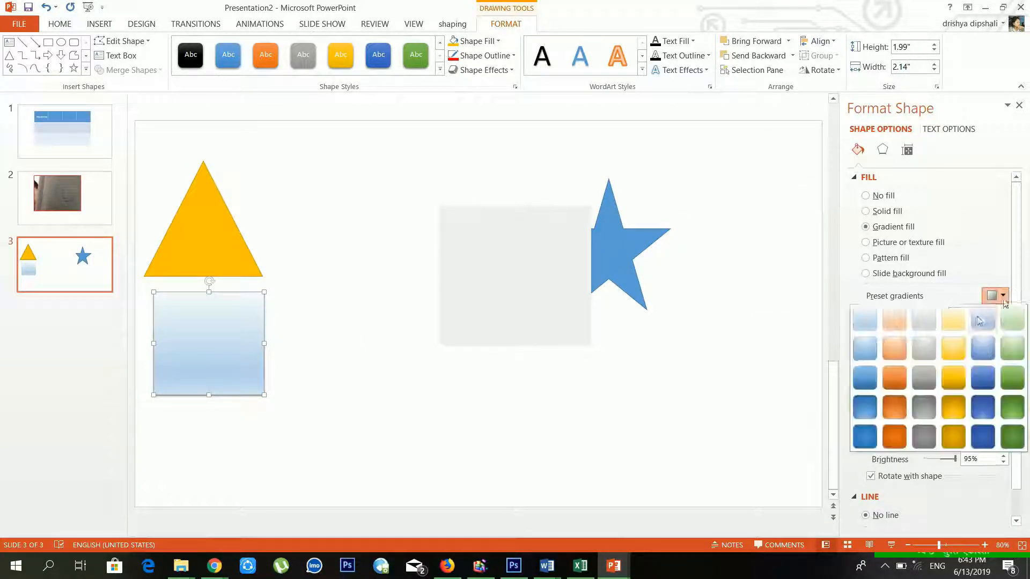
{"action": "left_click", "coordinate": [950, 407]}
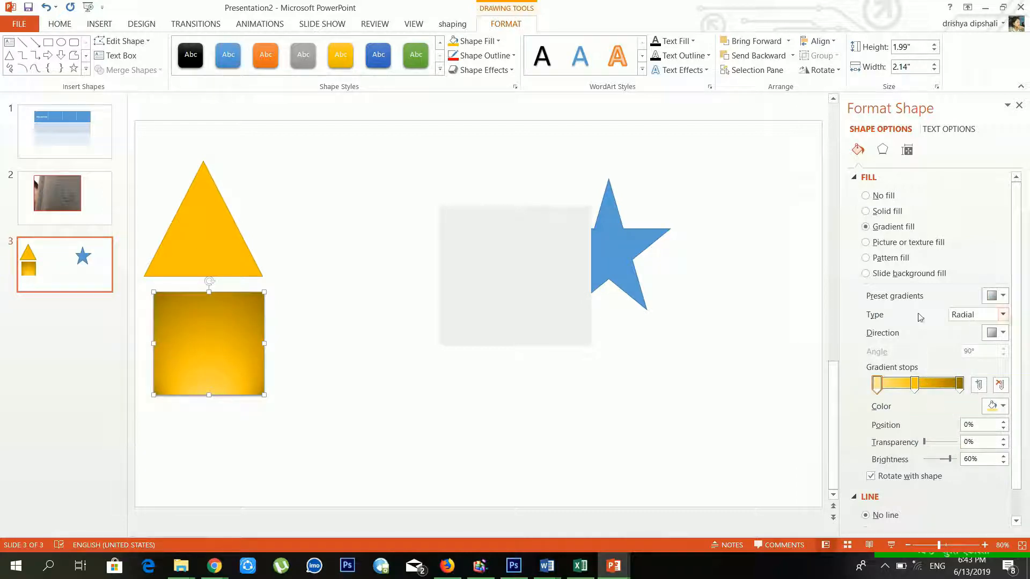
Set the gradient to Radial, direction From Center, and adjust the middle stop
{"action": "left_click", "coordinate": [1002, 314]}
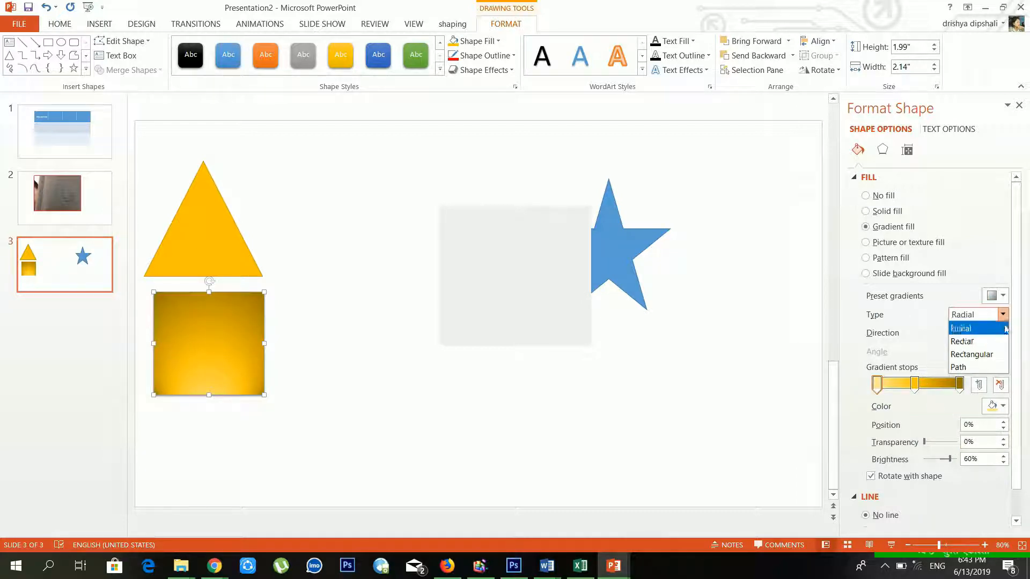
{"action": "left_click", "coordinate": [998, 329]}
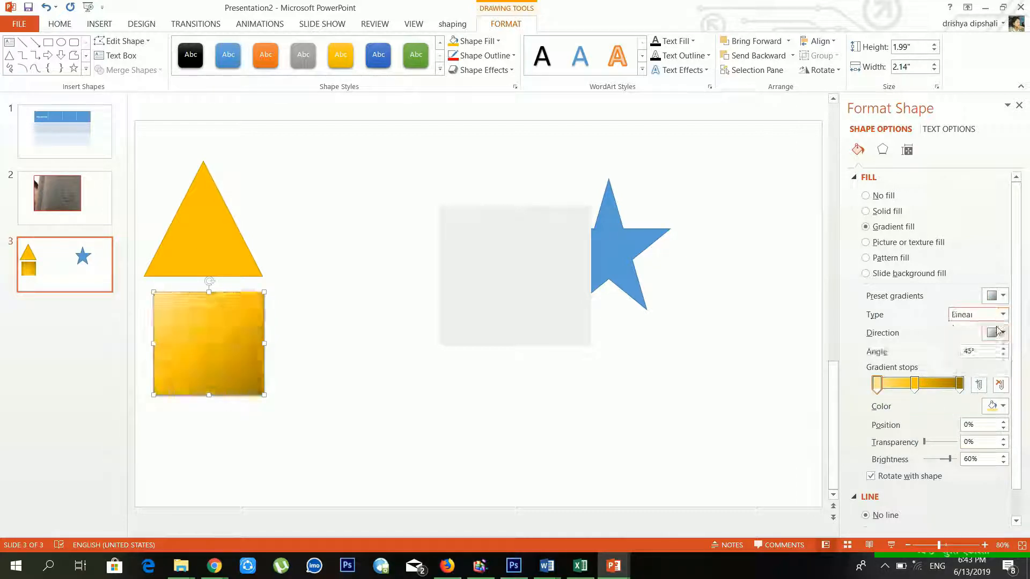
{"action": "left_click", "coordinate": [1002, 315]}
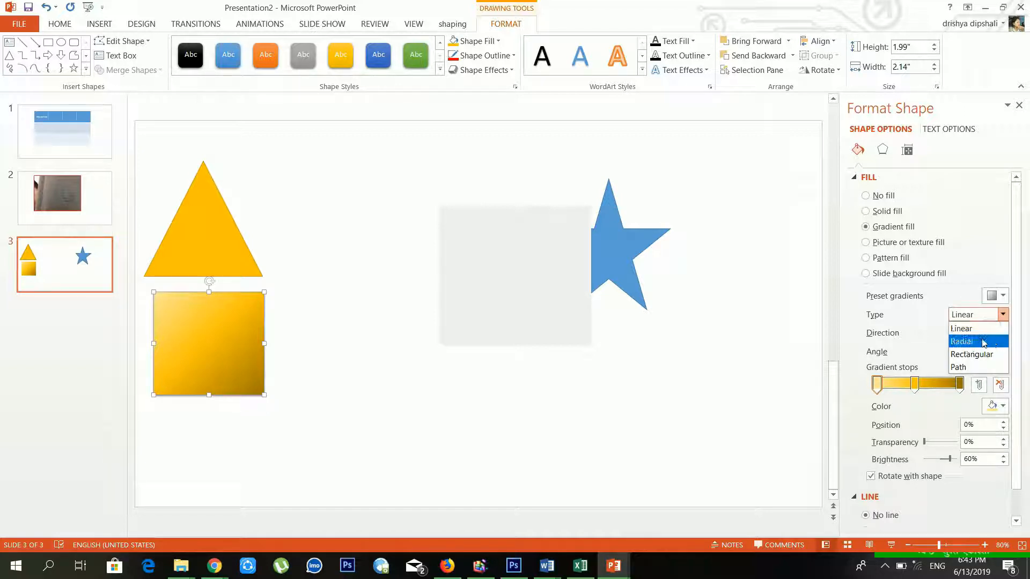
{"action": "left_click", "coordinate": [983, 338]}
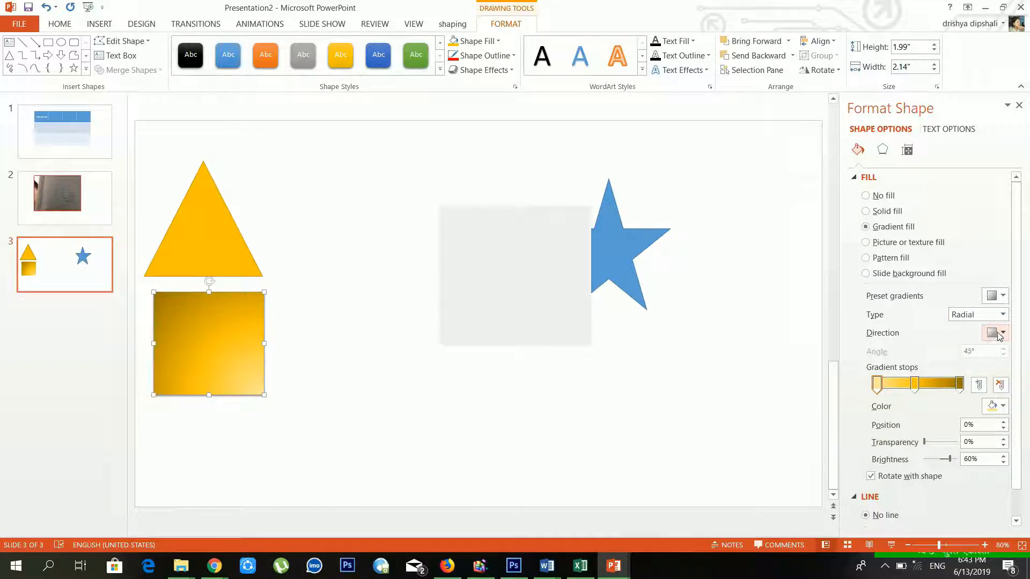
{"action": "left_click", "coordinate": [1001, 334]}
{"action": "left_click", "coordinate": [961, 359]}
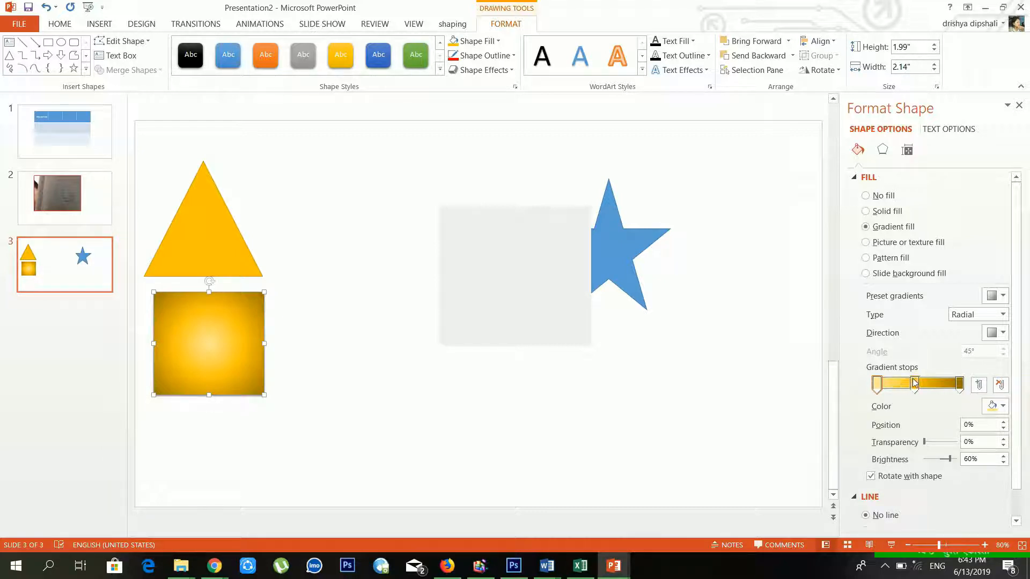
{"action": "mouse_move", "coordinate": [915, 381]}
{"action": "left_mouse_down"}
{"action": "mouse_move", "coordinate": [956, 383]}
{"action": "mouse_move", "coordinate": [921, 384]}
{"action": "left_mouse_up"}
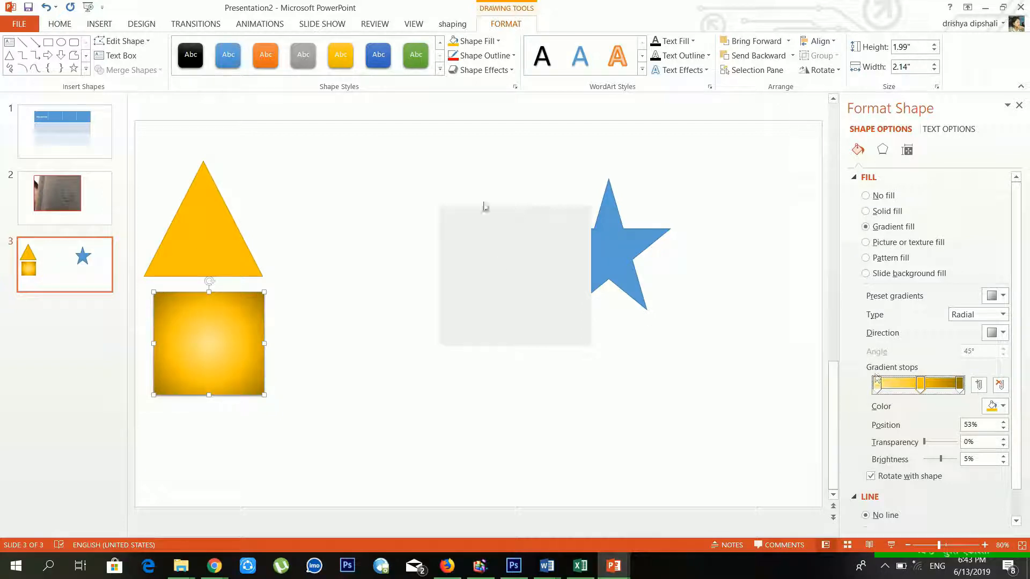
{"action": "left_click", "coordinate": [398, 212]}
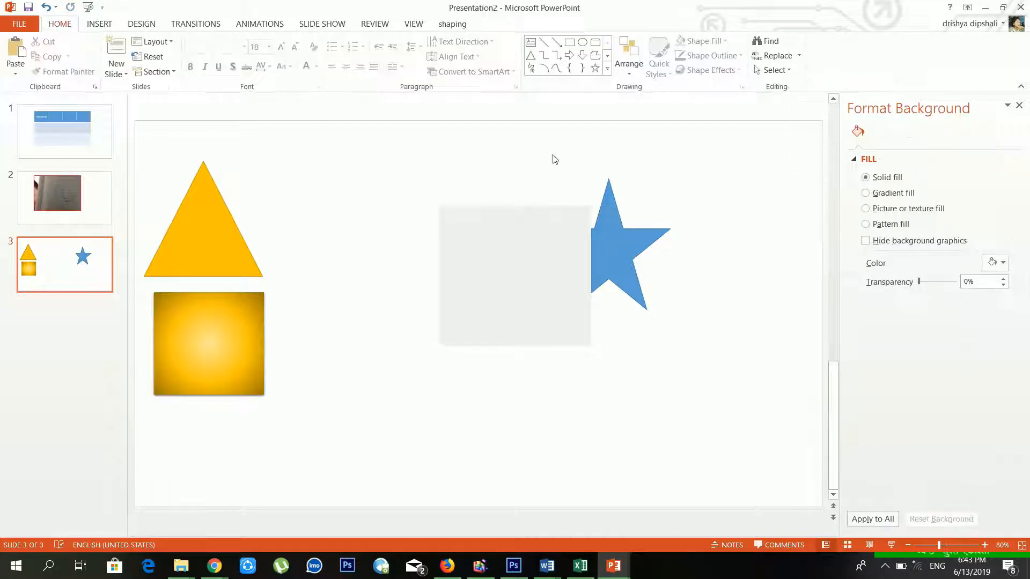
Browse the triangle's Shape Outline weights and dashes without applying any
{"action": "left_click", "coordinate": [196, 232]}
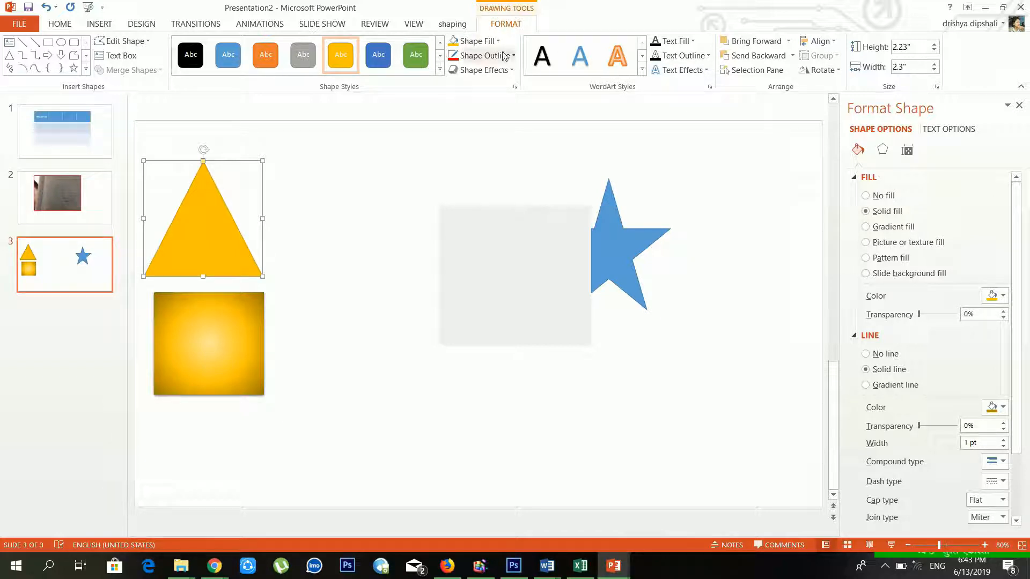
{"action": "left_click", "coordinate": [486, 56]}
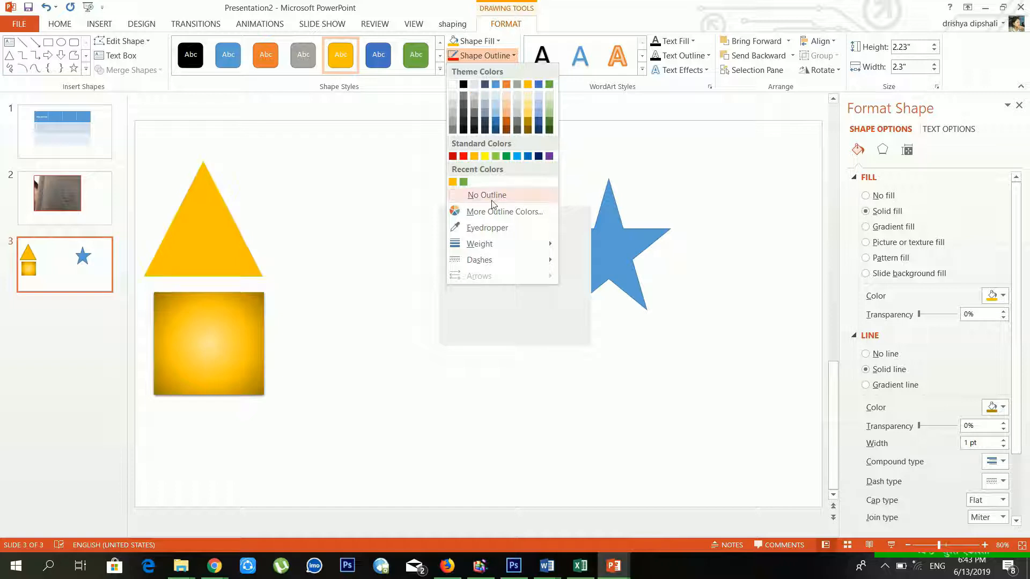
{"action": "mouse_move", "coordinate": [491, 245]}
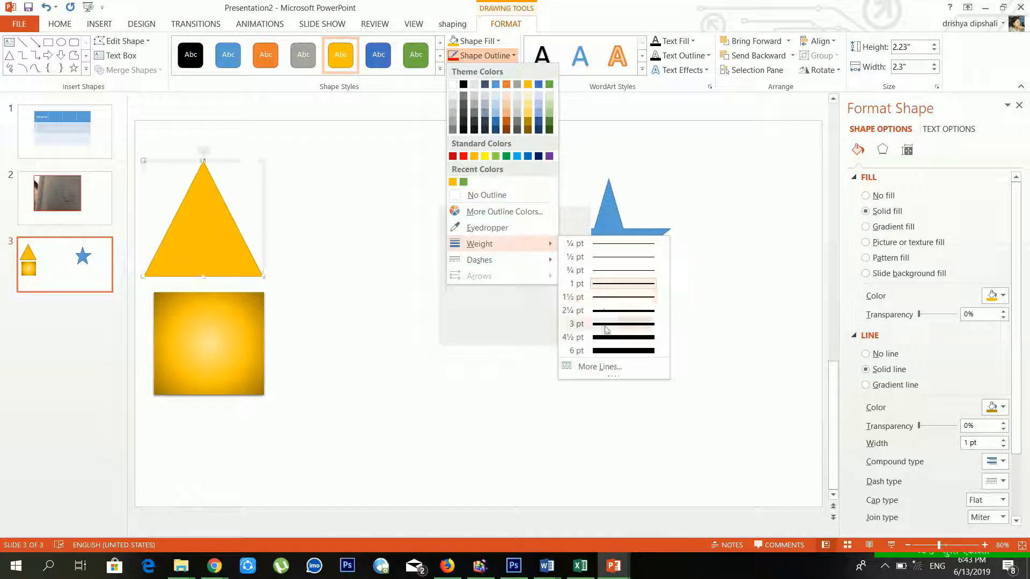
{"action": "mouse_move", "coordinate": [512, 263]}
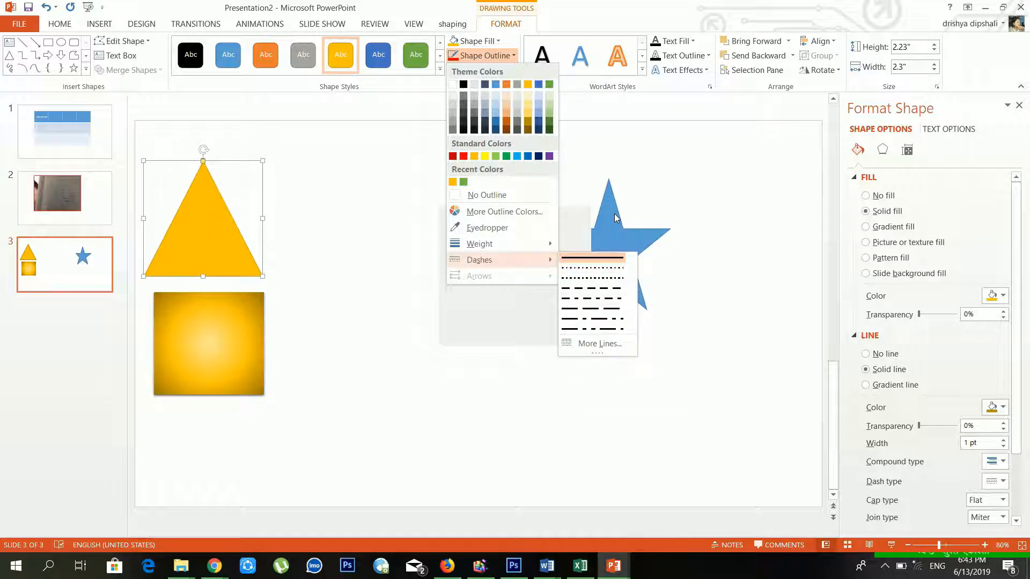
{"action": "left_click", "coordinate": [669, 144]}
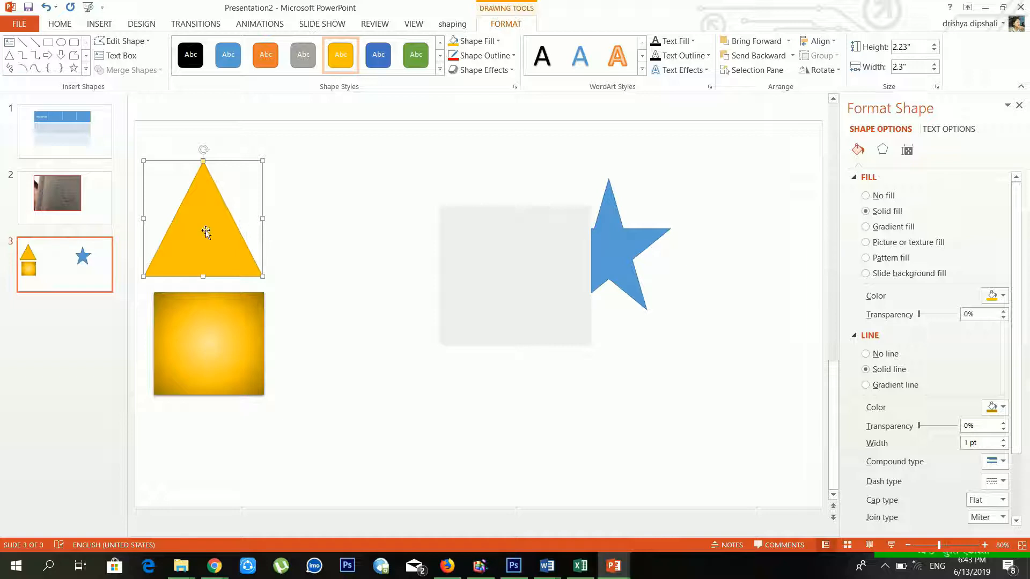
Drag the triangle down and the gold square over it, covering the triangle's lower half
{"action": "left_click_drag", "start_coordinate": [206, 232], "coordinate": [260, 292]}
{"action": "left_click_drag", "start_coordinate": [206, 310], "coordinate": [243, 310]}
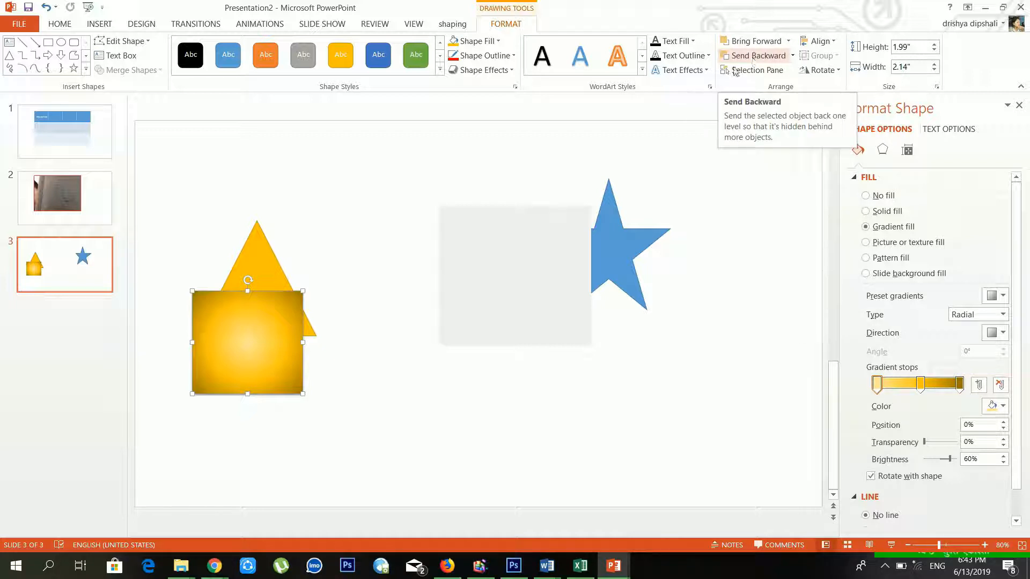
{"action": "left_click", "coordinate": [255, 276]}
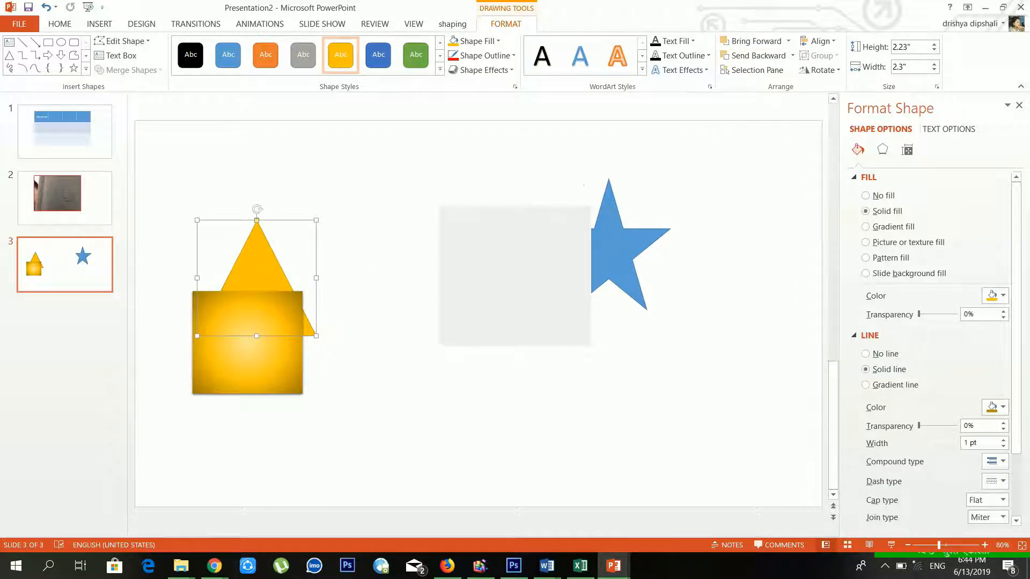
{"action": "left_click", "coordinate": [215, 351]}
{"action": "left_click_drag", "start_coordinate": [277, 325], "coordinate": [240, 331]}
{"action": "left_click", "coordinate": [282, 287]}
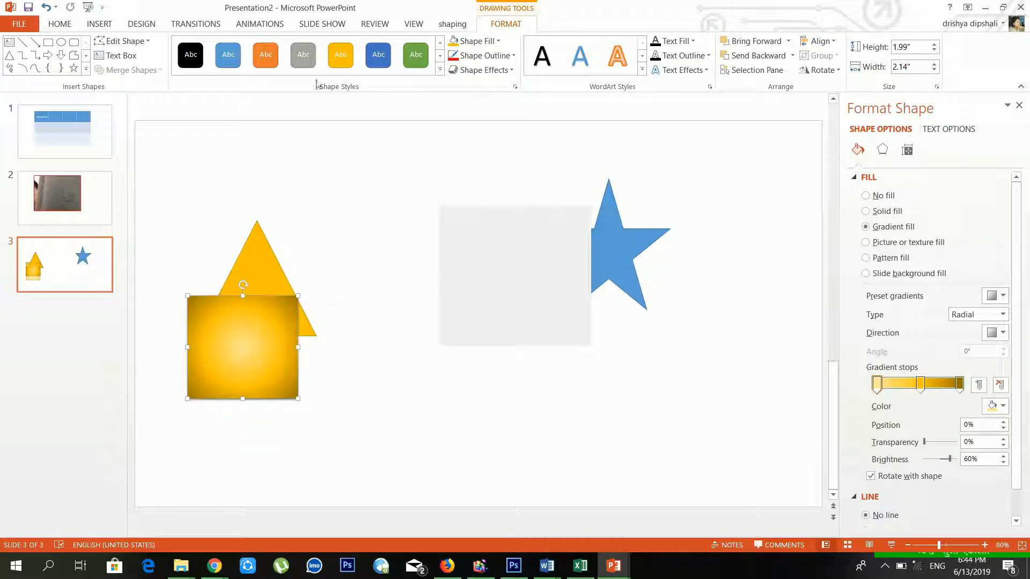
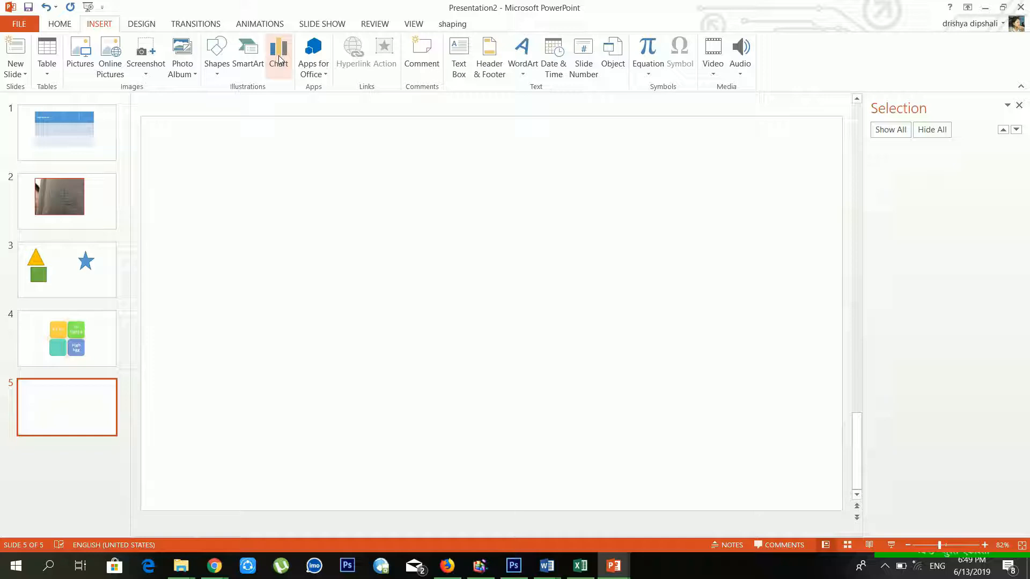
Preview the line, pie, bar and area chart types, then insert a Clustered Column chart on slide 5
{"action": "left_click", "coordinate": [280, 60]}
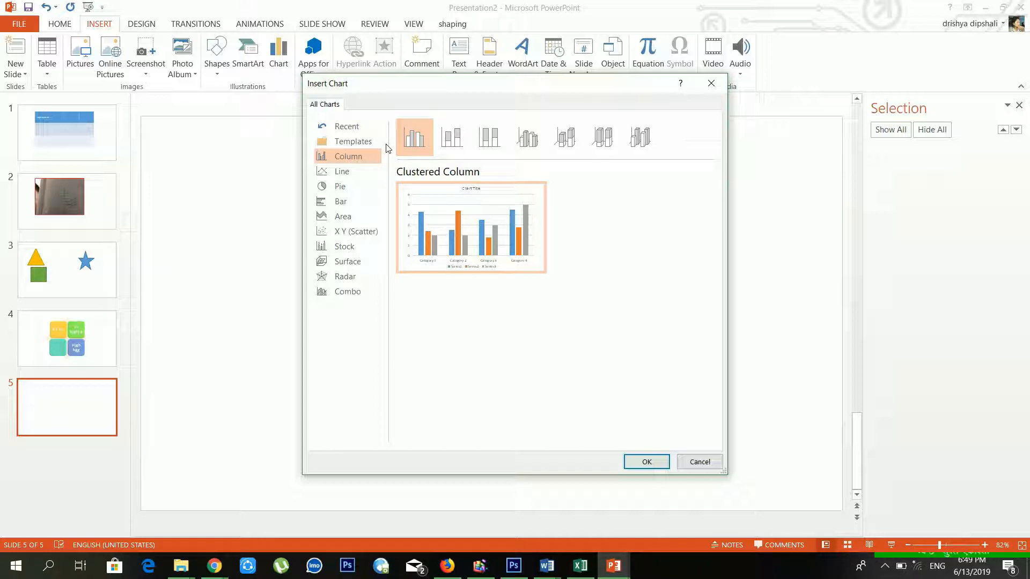
{"action": "left_click", "coordinate": [363, 172]}
{"action": "left_click", "coordinate": [363, 186]}
{"action": "left_click", "coordinate": [361, 202]}
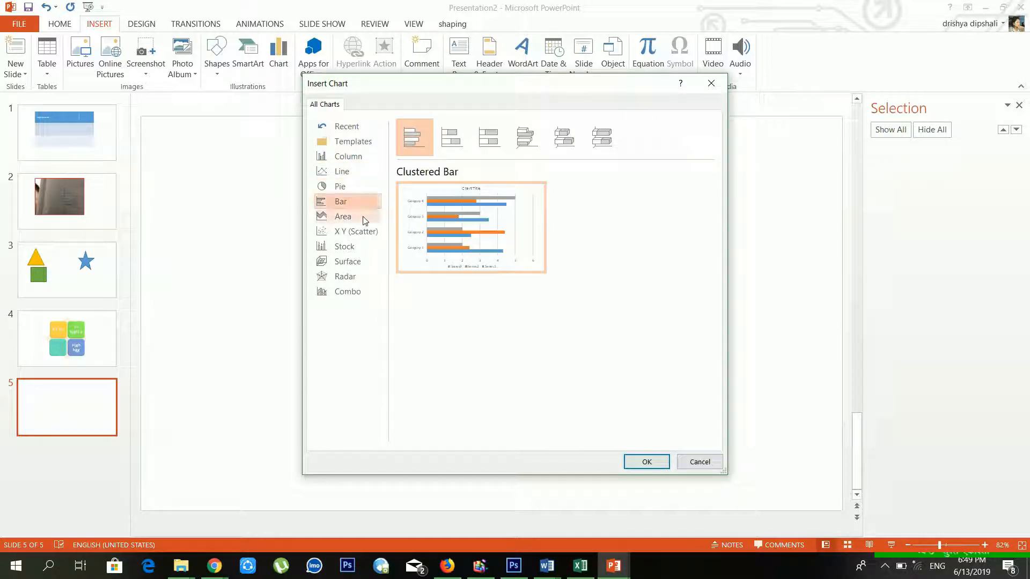
{"action": "left_click", "coordinate": [364, 217]}
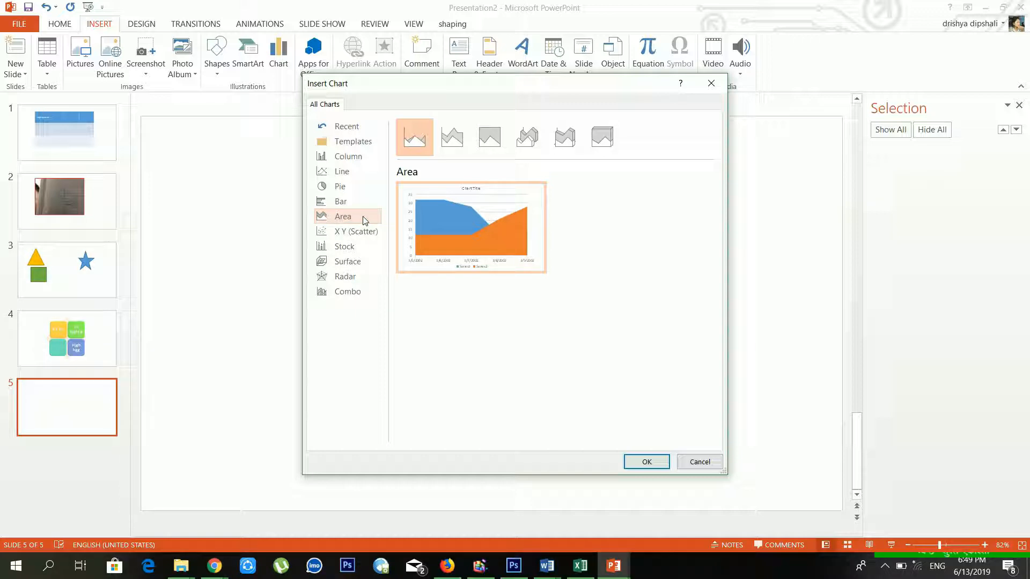
{"action": "left_click", "coordinate": [357, 157]}
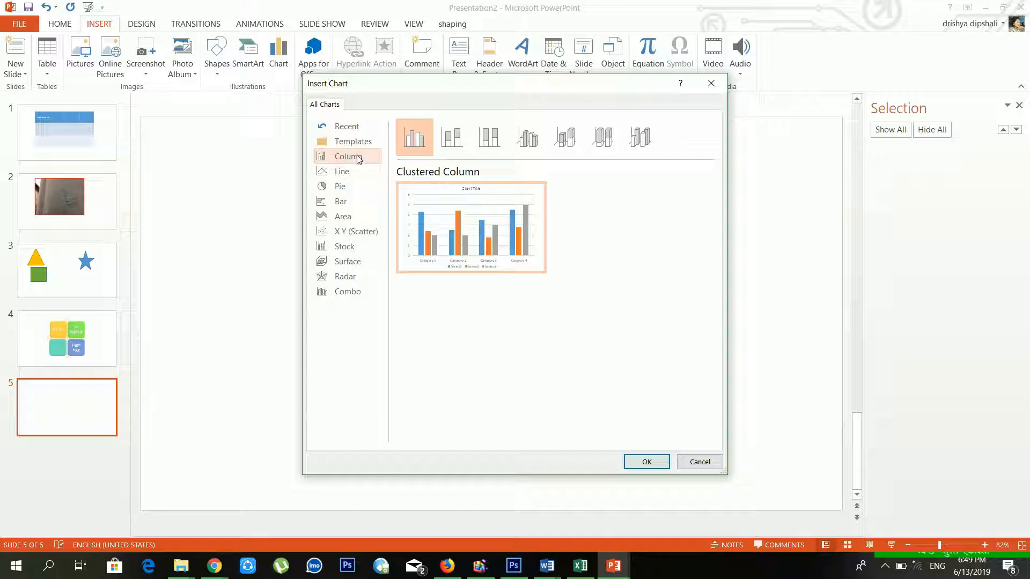
{"action": "mouse_move", "coordinate": [469, 230]}
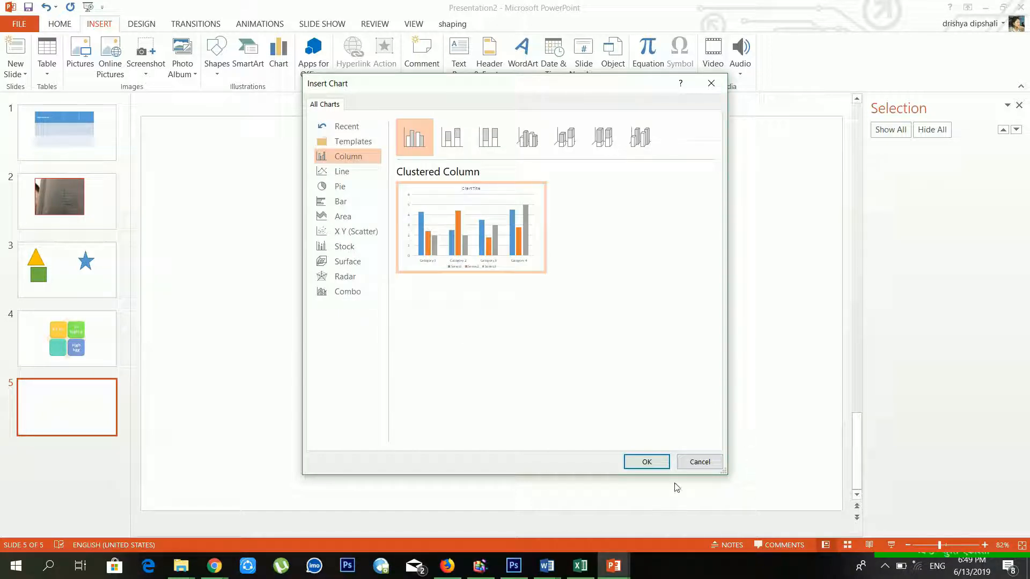
{"action": "left_click", "coordinate": [663, 463]}
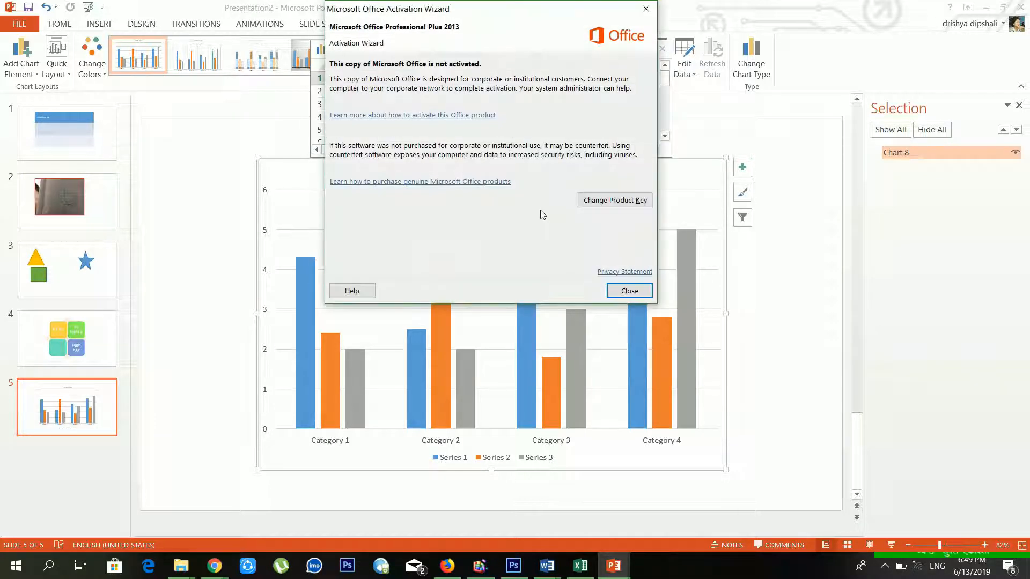
Dismiss the activation notice and set Category 1's Series 1 value in B2 to 5
{"action": "left_click", "coordinate": [621, 290]}
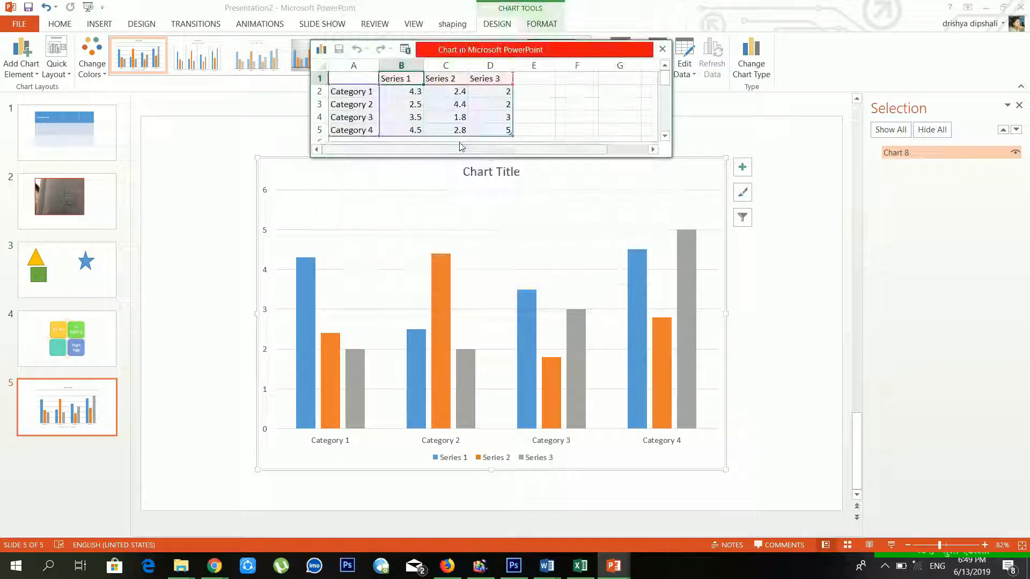
{"action": "left_click", "coordinate": [538, 105]}
{"action": "left_click", "coordinate": [433, 117]}
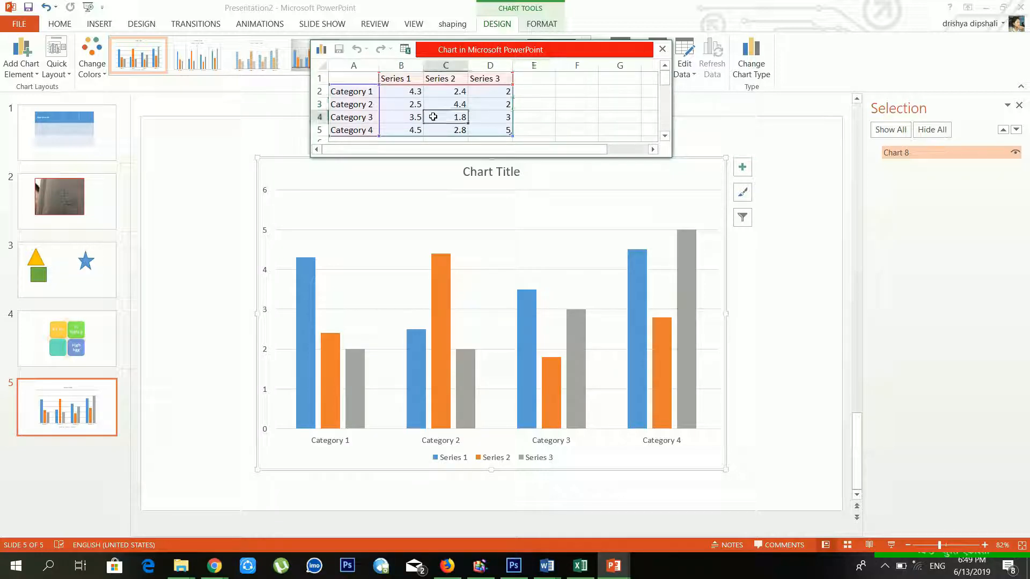
{"action": "left_click", "coordinate": [416, 104]}
{"action": "left_click", "coordinate": [419, 93]}
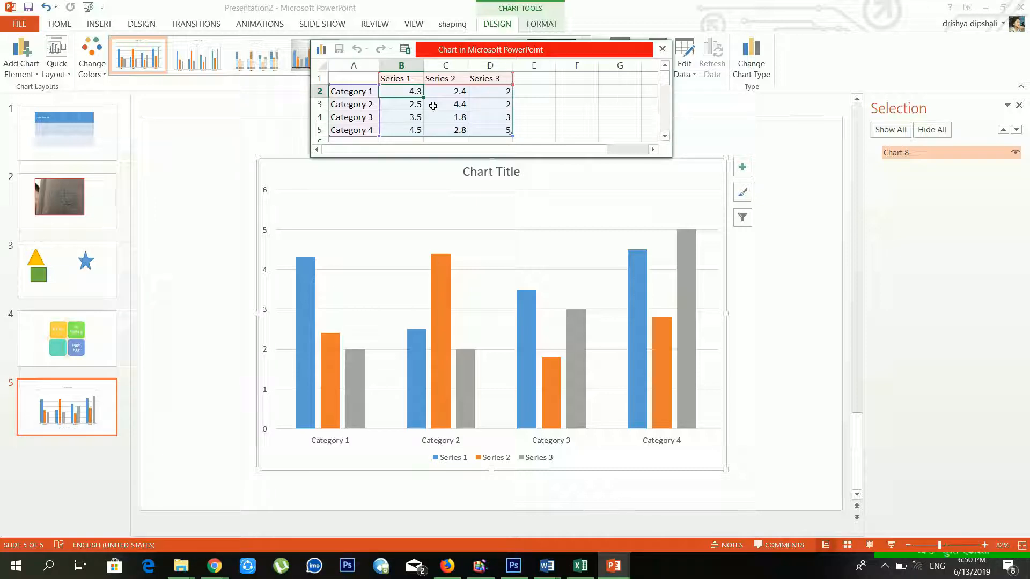
{"action": "type", "text": "5"}
{"action": "key", "text": "Return"}
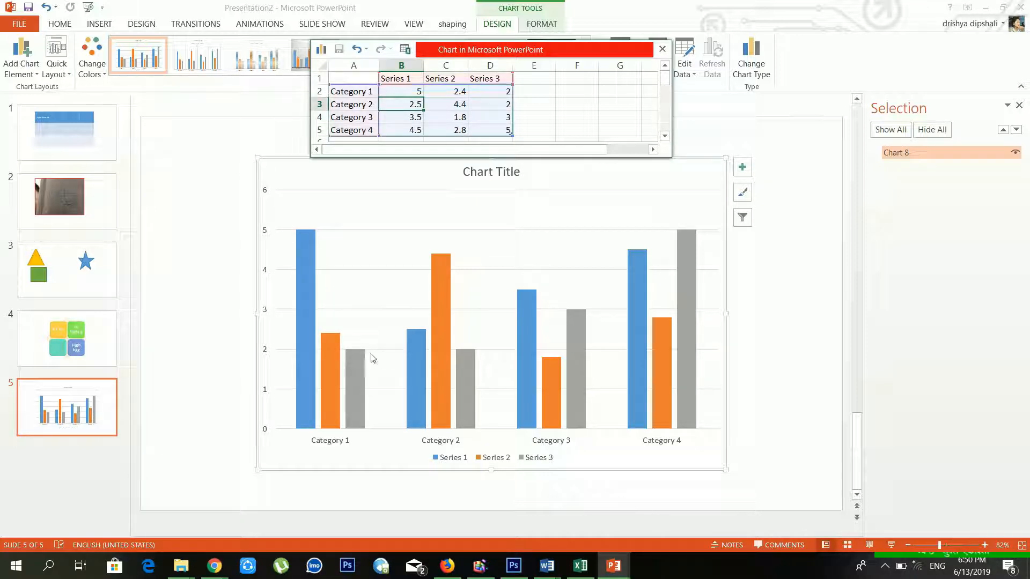
Enter 15, 12 and 10 for Categories 2–4 in Series 1 and close the data sheet
{"action": "left_click", "coordinate": [416, 117]}
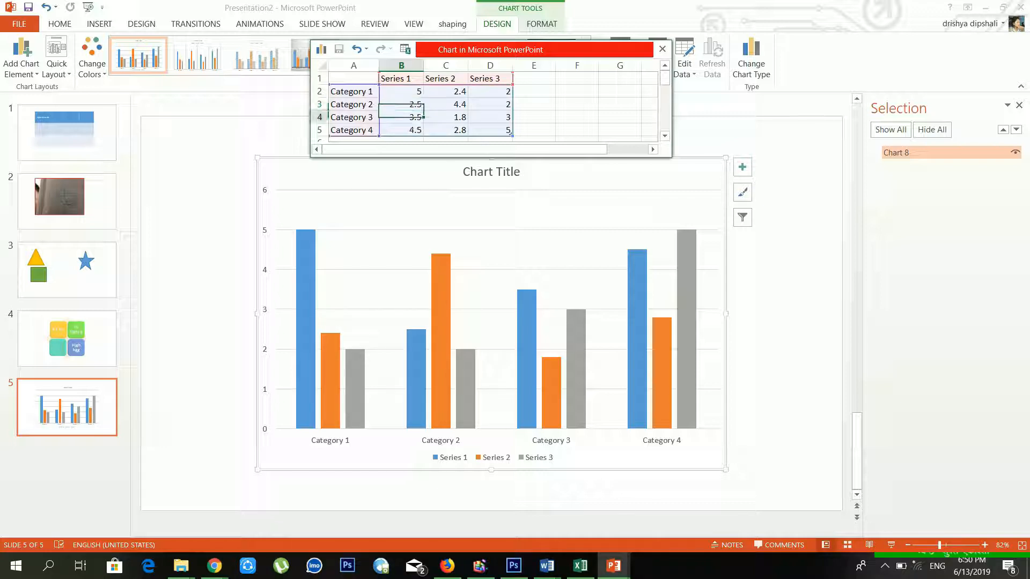
{"action": "left_click", "coordinate": [415, 105]}
{"action": "type", "text": "12"}
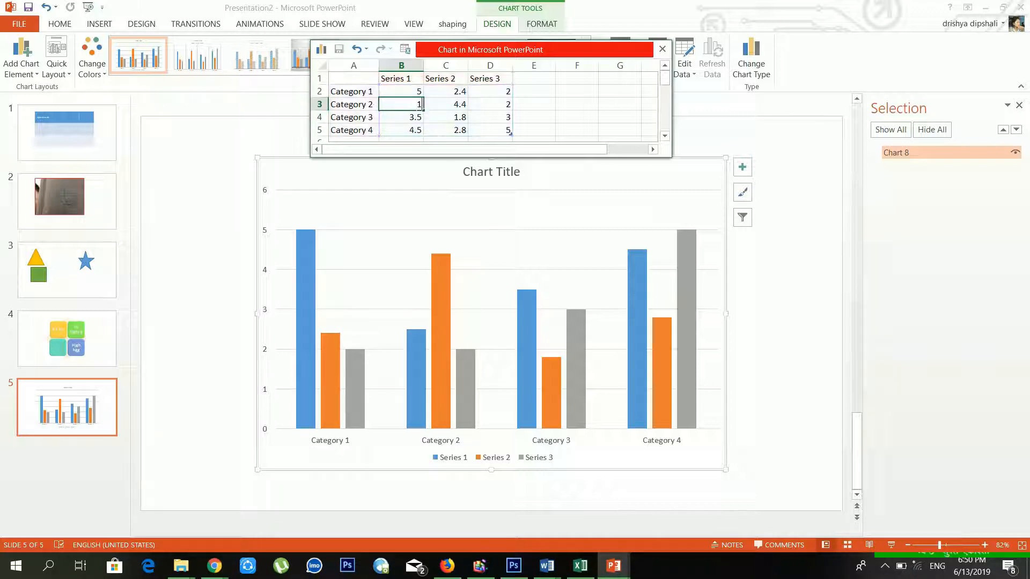
{"action": "key", "text": "Return"}
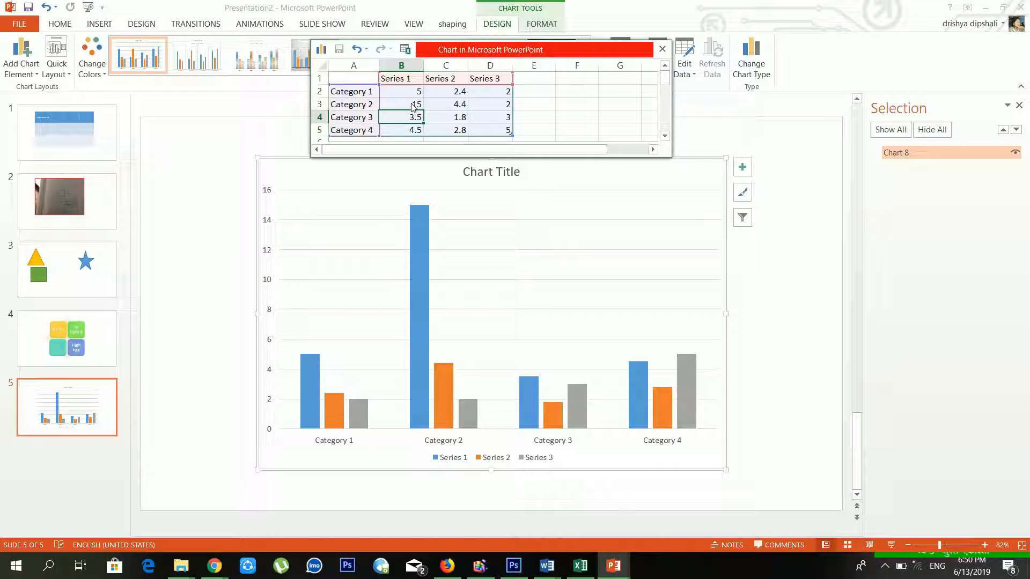
{"action": "type", "text": "12"}
{"action": "key", "text": "Return"}
{"action": "type", "text": "10"}
{"action": "key", "text": "Return"}
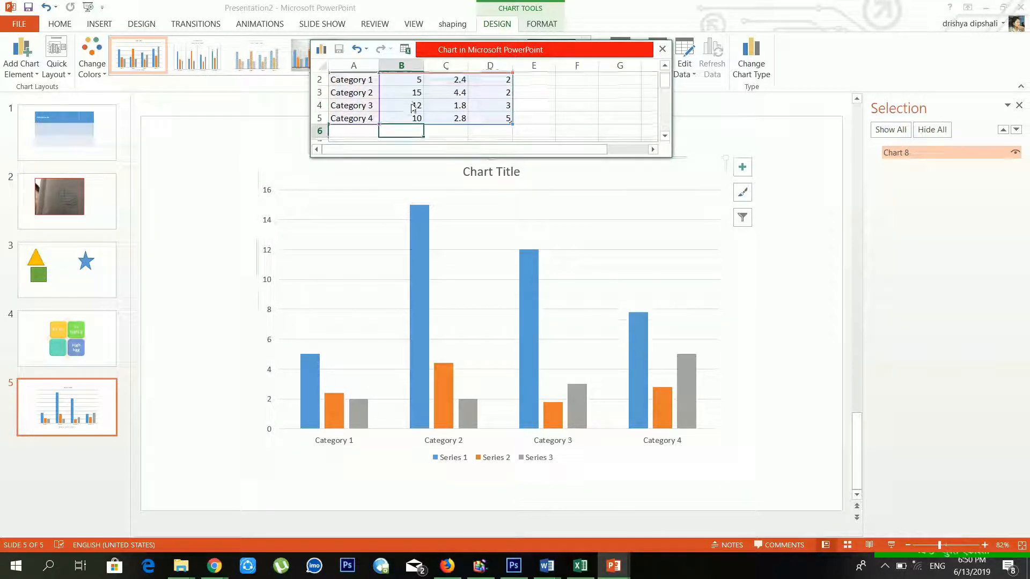
{"action": "left_click", "coordinate": [662, 50]}
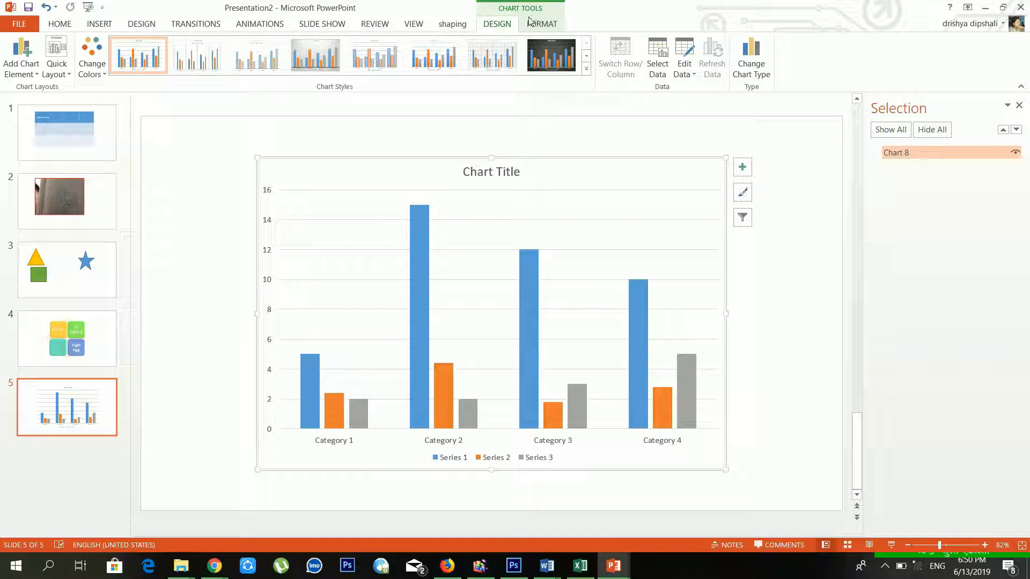
Apply a light chart style with value labels and a blue-and-gray colour palette
{"action": "left_click", "coordinate": [550, 55]}
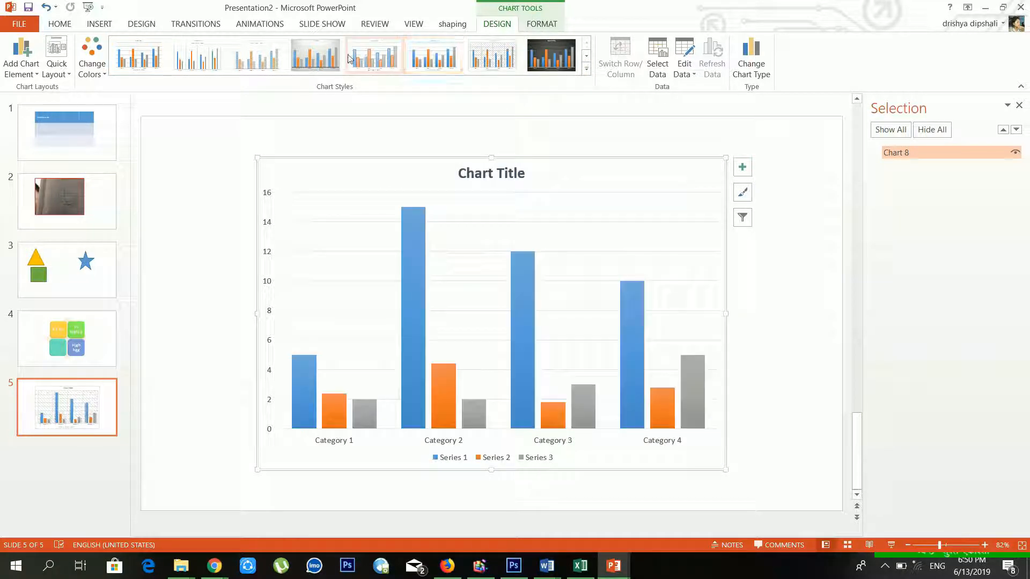
{"action": "left_click", "coordinate": [146, 67]}
{"action": "left_click", "coordinate": [92, 64]}
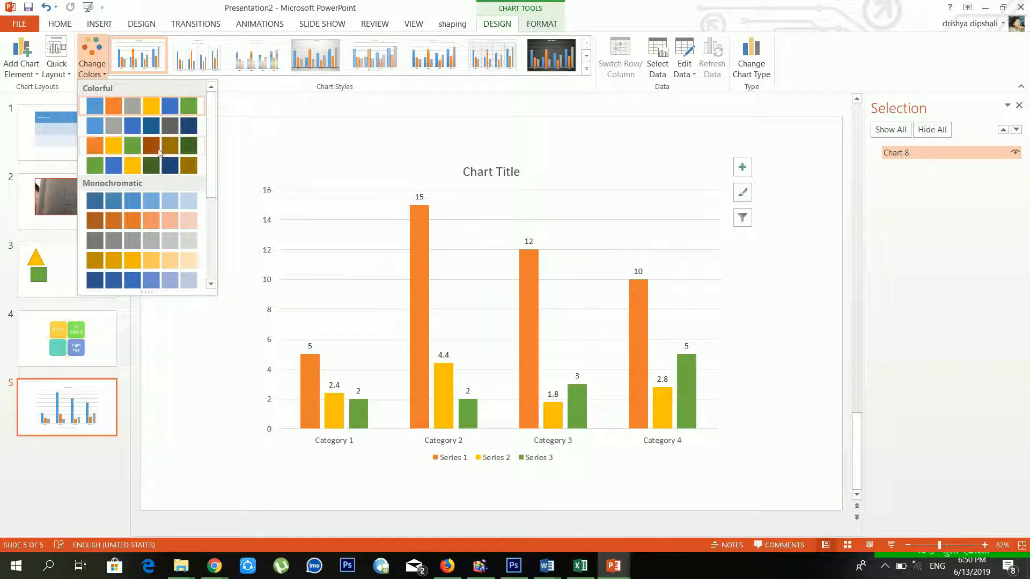
{"action": "left_click", "coordinate": [152, 125]}
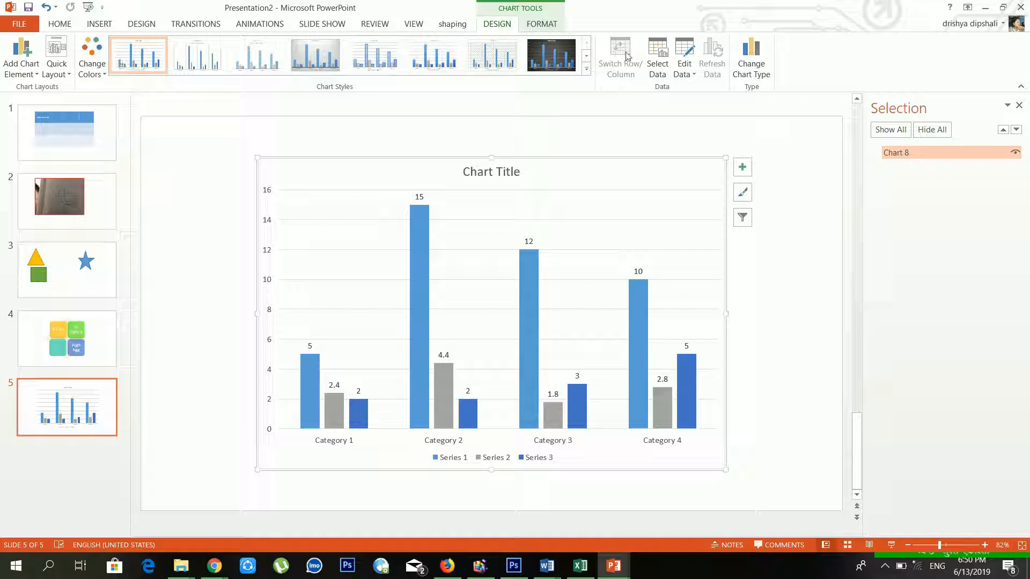
Reopen the chart's data sheet, dismiss the activation notice, and close it again
{"action": "left_click", "coordinate": [683, 62]}
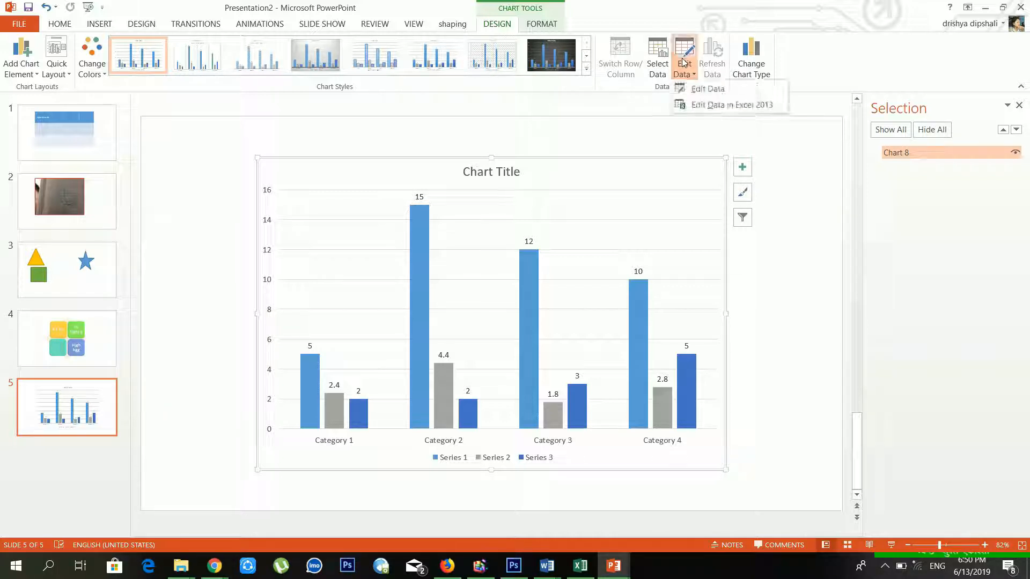
{"action": "left_click", "coordinate": [700, 89]}
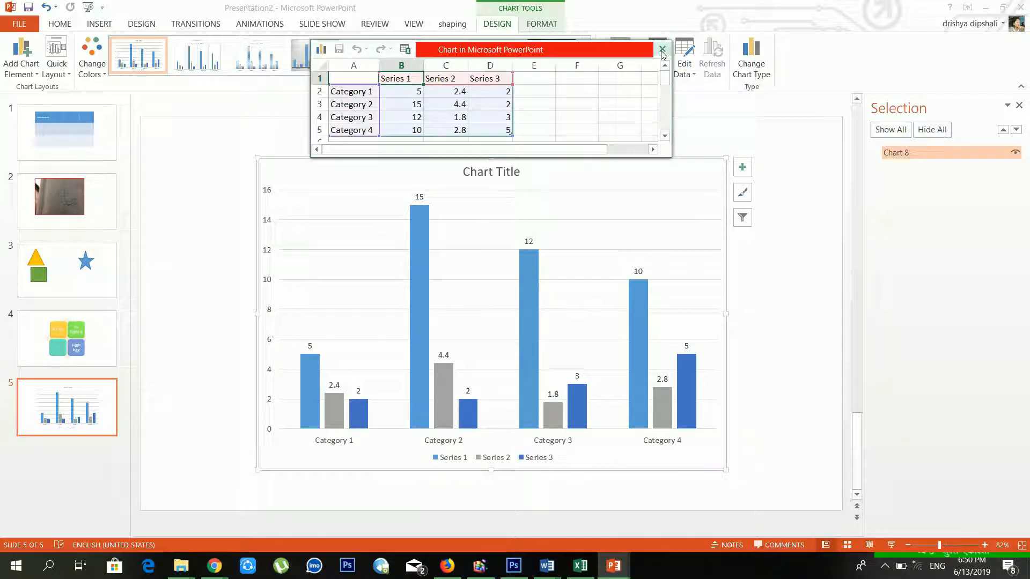
{"action": "left_click", "coordinate": [629, 291]}
{"action": "left_click", "coordinate": [662, 47]}
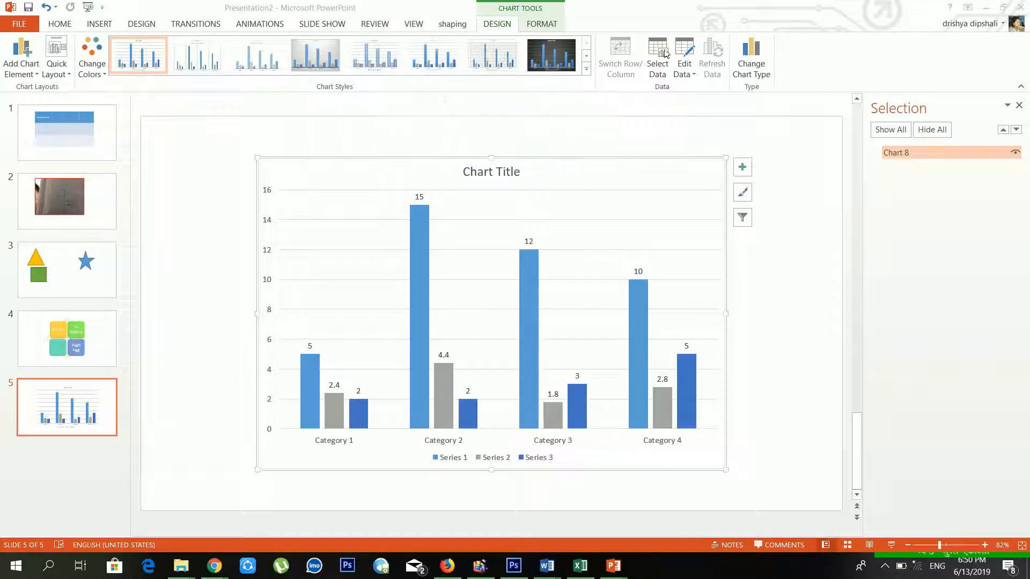
Browse the line, pie and area chart types, keeping the clustered column chart unchanged
{"action": "left_click", "coordinate": [762, 66]}
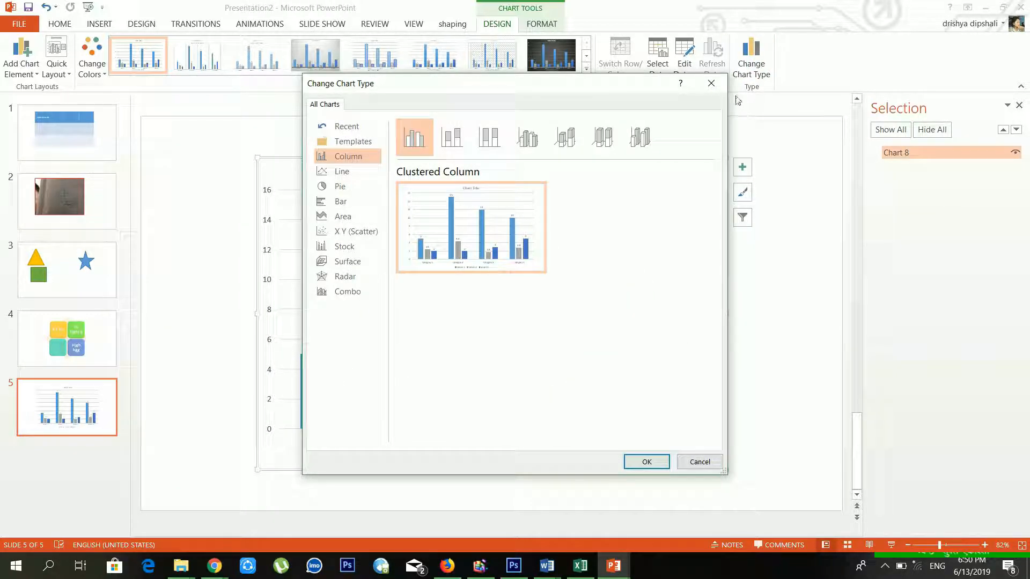
{"action": "left_click", "coordinate": [341, 172]}
{"action": "left_click", "coordinate": [351, 188]}
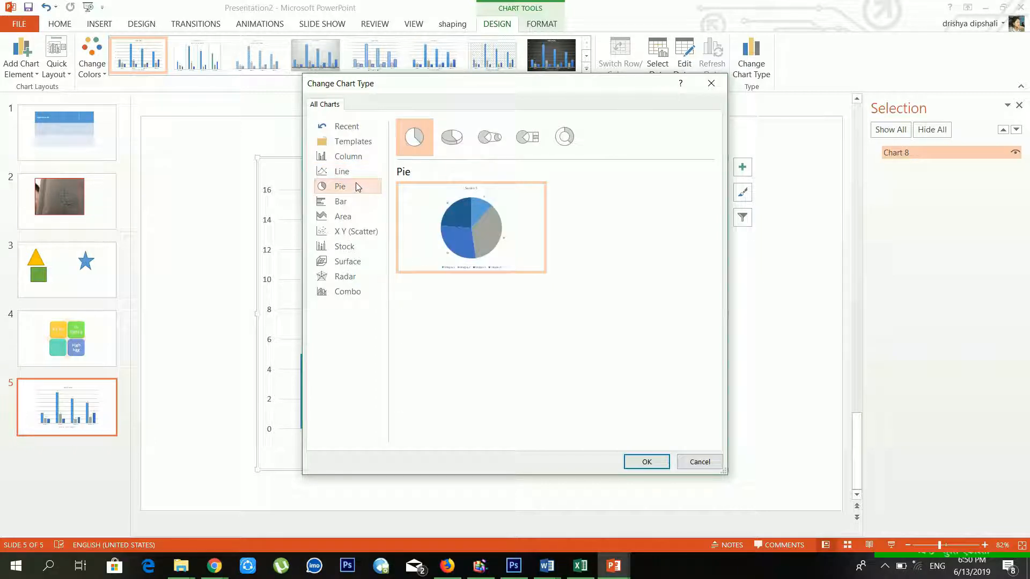
{"action": "left_click", "coordinate": [360, 218]}
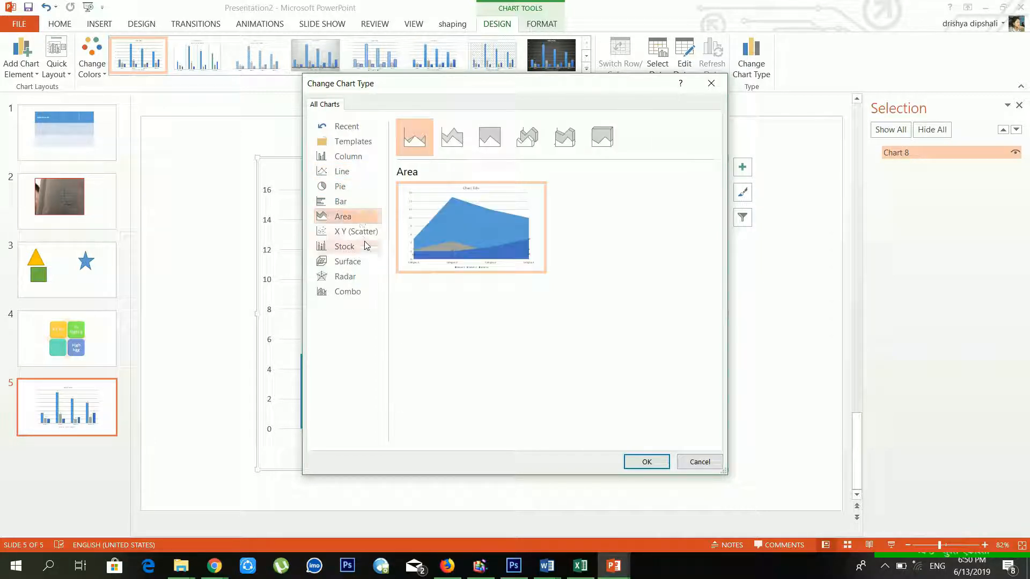
{"action": "left_click", "coordinate": [714, 89]}
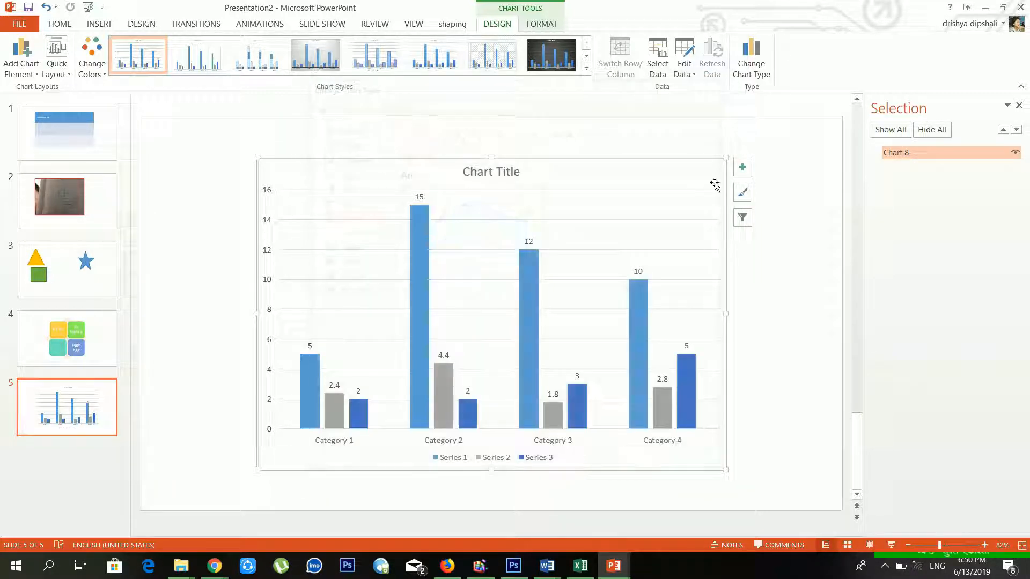
Select the whole chart area and delete the chart from slide 5
{"action": "left_click", "coordinate": [705, 138]}
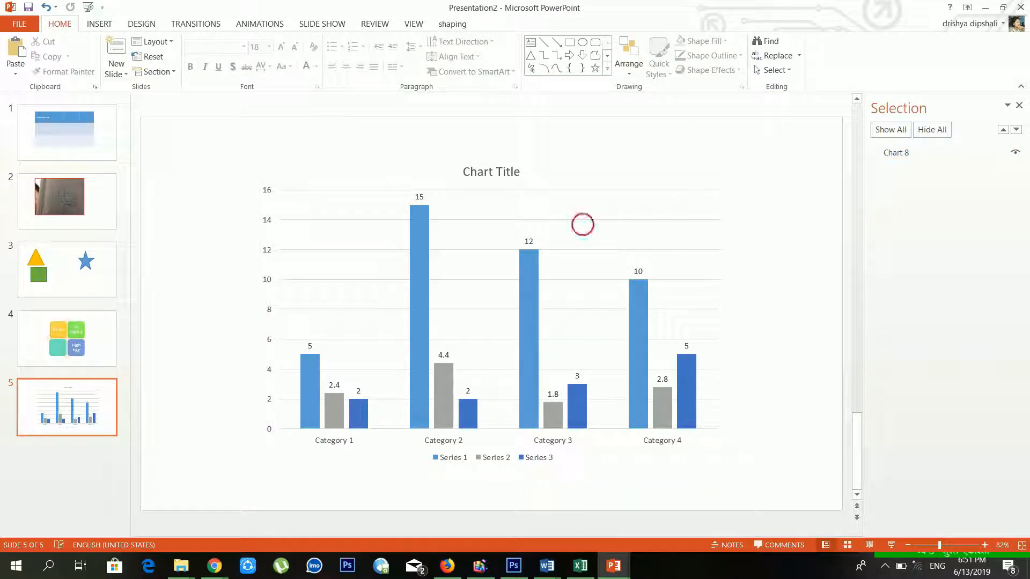
{"action": "left_click", "coordinate": [581, 223]}
{"action": "left_click", "coordinate": [546, 30]}
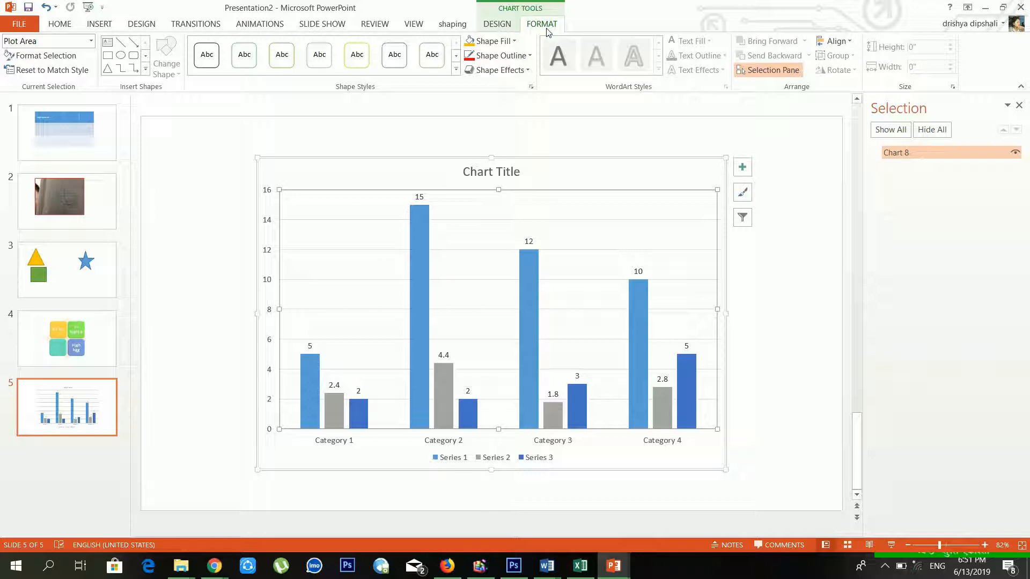
{"action": "left_click", "coordinate": [665, 188]}
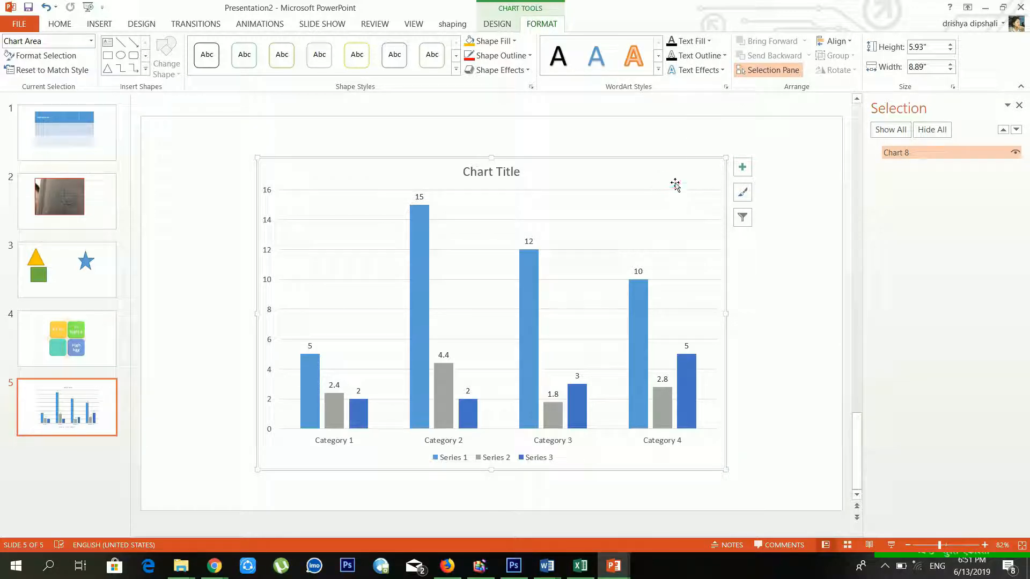
{"action": "key", "text": "Delete"}
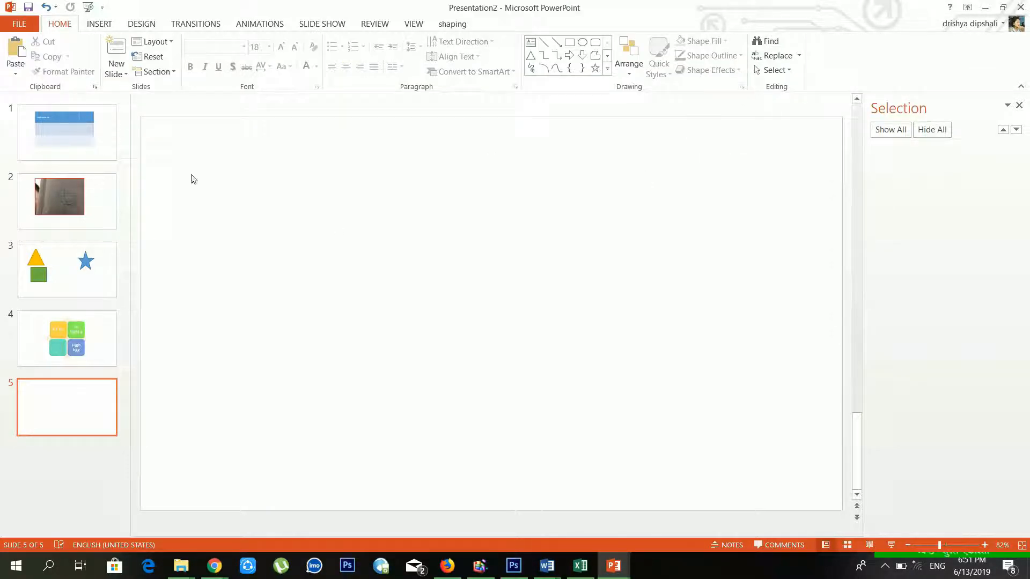
{"action": "left_click", "coordinate": [84, 23]}
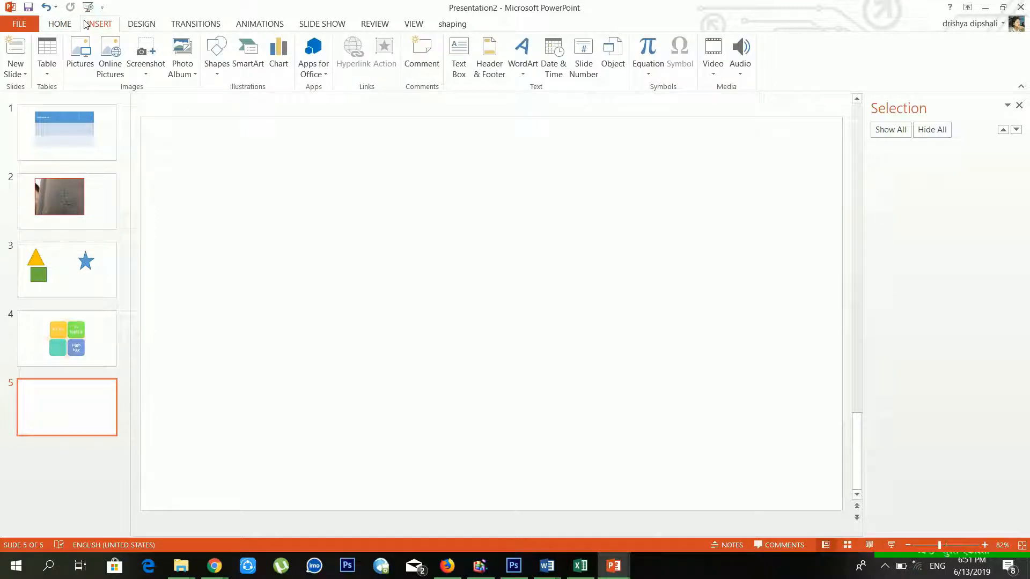
{"action": "left_click", "coordinate": [326, 75]}
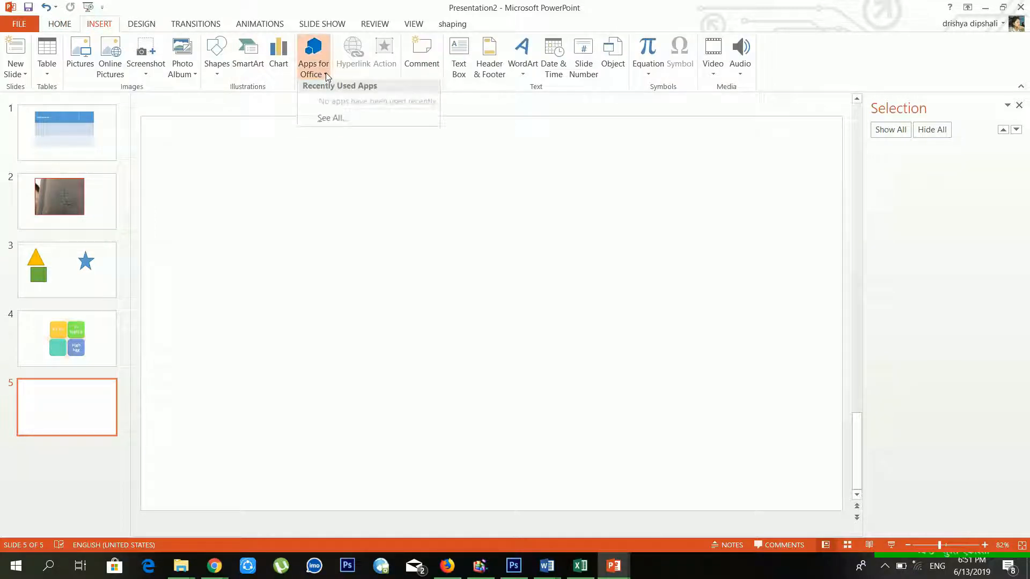
{"action": "left_click", "coordinate": [335, 171]}
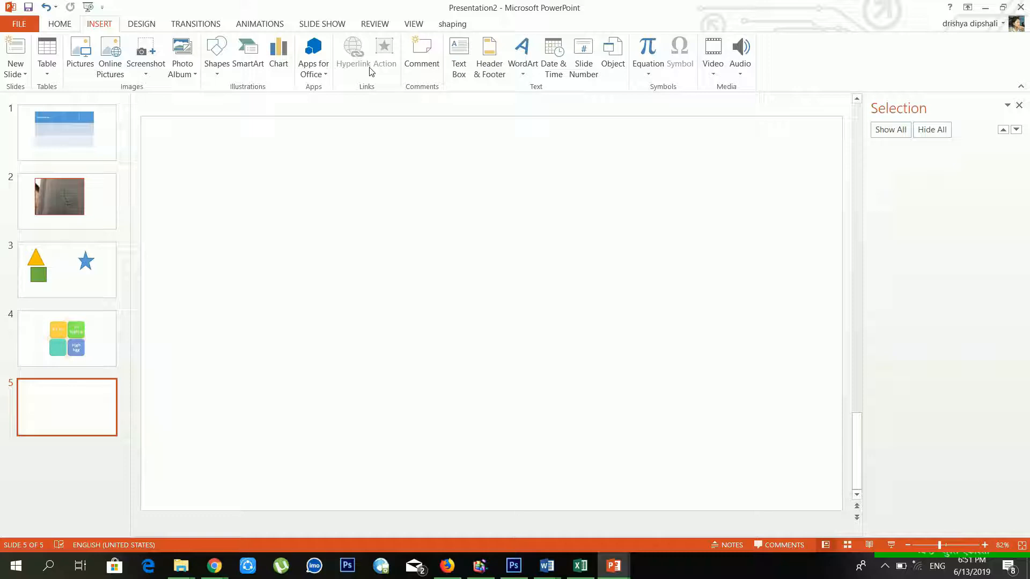
{"action": "left_click", "coordinate": [65, 24]}
{"action": "left_click", "coordinate": [94, 27]}
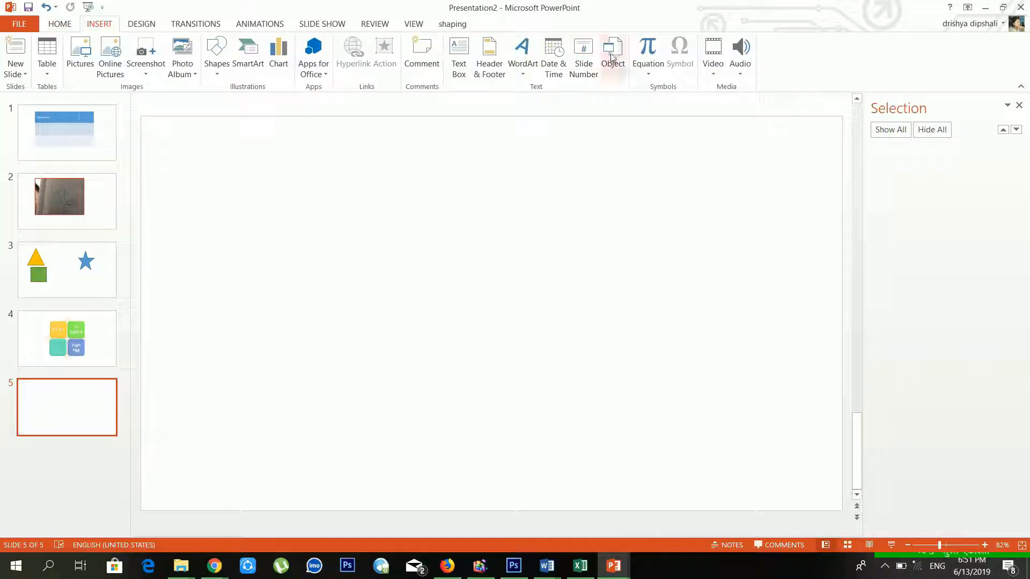
Draw a text box near the top of slide 5 and type hello
{"action": "left_click", "coordinate": [455, 69]}
{"action": "mouse_move", "coordinate": [313, 161]}
{"action": "left_mouse_down"}
{"action": "mouse_move", "coordinate": [690, 333]}
{"action": "mouse_move", "coordinate": [633, 306]}
{"action": "left_mouse_up"}
{"action": "type", "text": "h"}
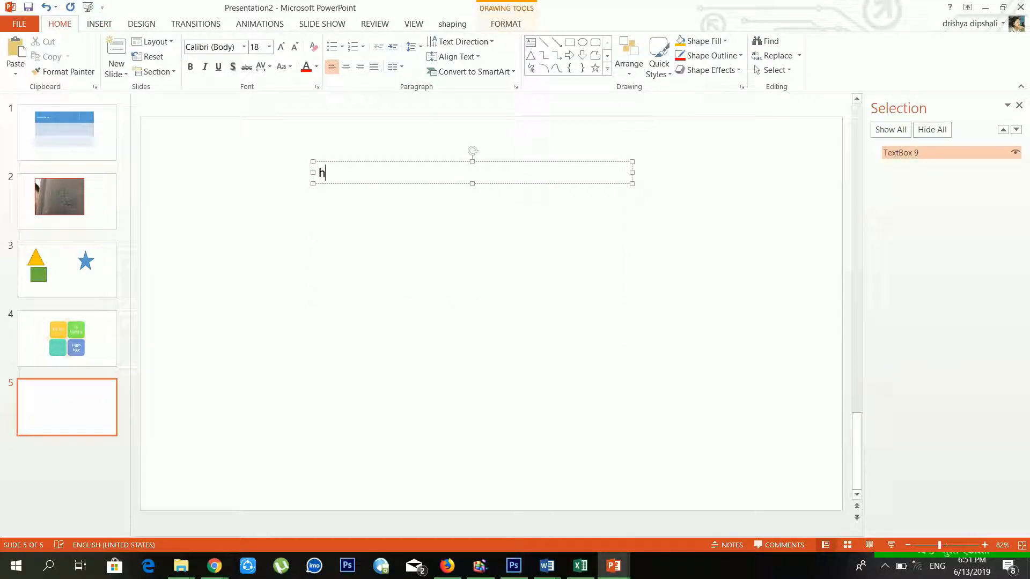
{"action": "type", "text": "ello"}
{"action": "left_click", "coordinate": [352, 179]}
Enlarge hello to 66 pt and colour it red
{"action": "double_click", "coordinate": [343, 173]}
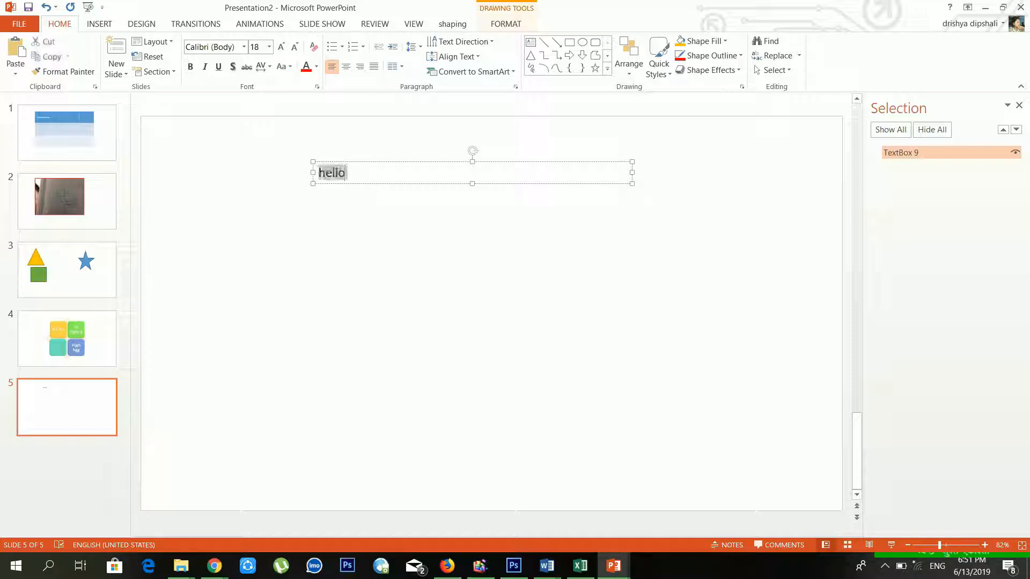
{"action": "left_click", "coordinate": [279, 47]}
{"action": "left_click", "coordinate": [280, 47]}
{"action": "left_click", "coordinate": [280, 48]}
{"action": "left_click", "coordinate": [280, 47]}
{"action": "left_click", "coordinate": [280, 47]}
{"action": "left_click", "coordinate": [280, 47]}
{"action": "left_click", "coordinate": [280, 47]}
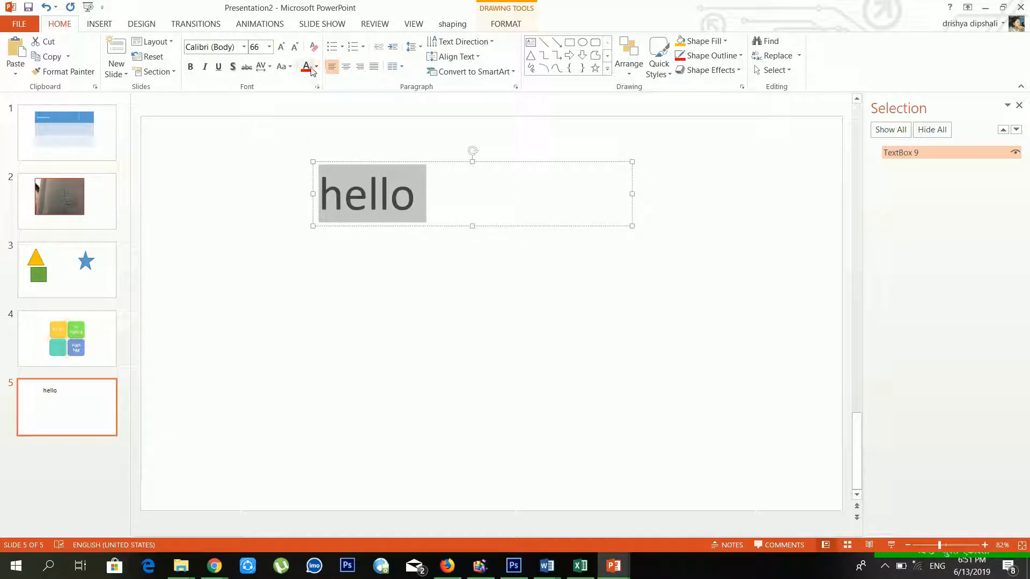
{"action": "left_click", "coordinate": [310, 69]}
{"action": "left_click", "coordinate": [368, 124]}
Select all the text inside the hello box again
{"action": "left_click", "coordinate": [368, 185]}
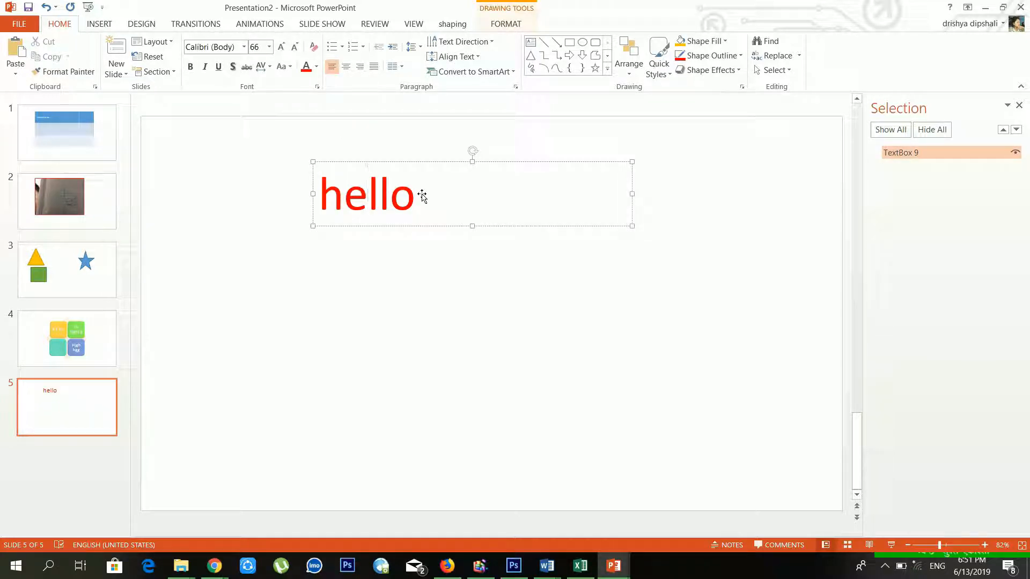
{"action": "key", "text": "Right"}
{"action": "left_click", "coordinate": [423, 196]}
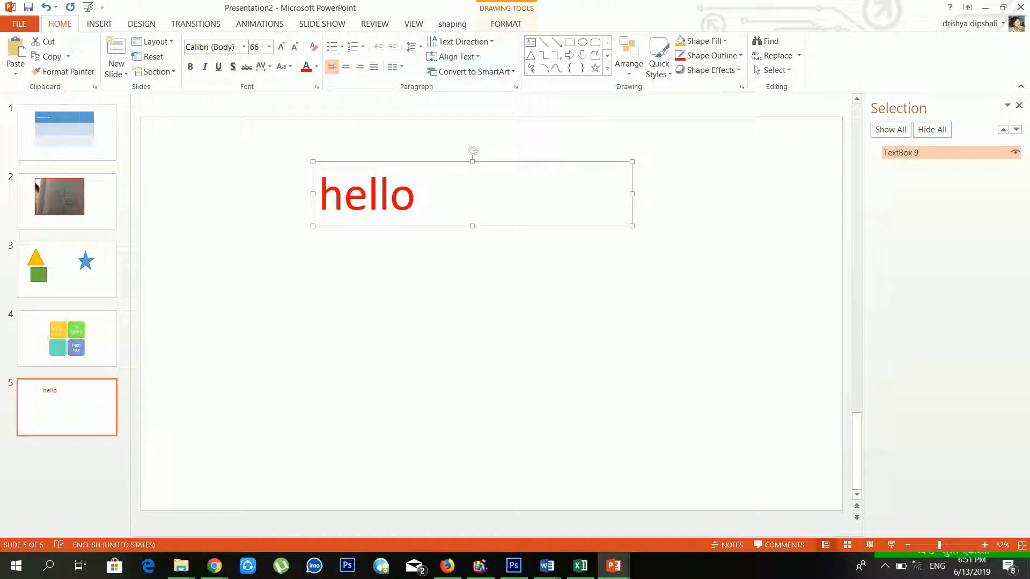
{"action": "left_click", "coordinate": [420, 199]}
{"action": "key", "text": "ctrl+a"}
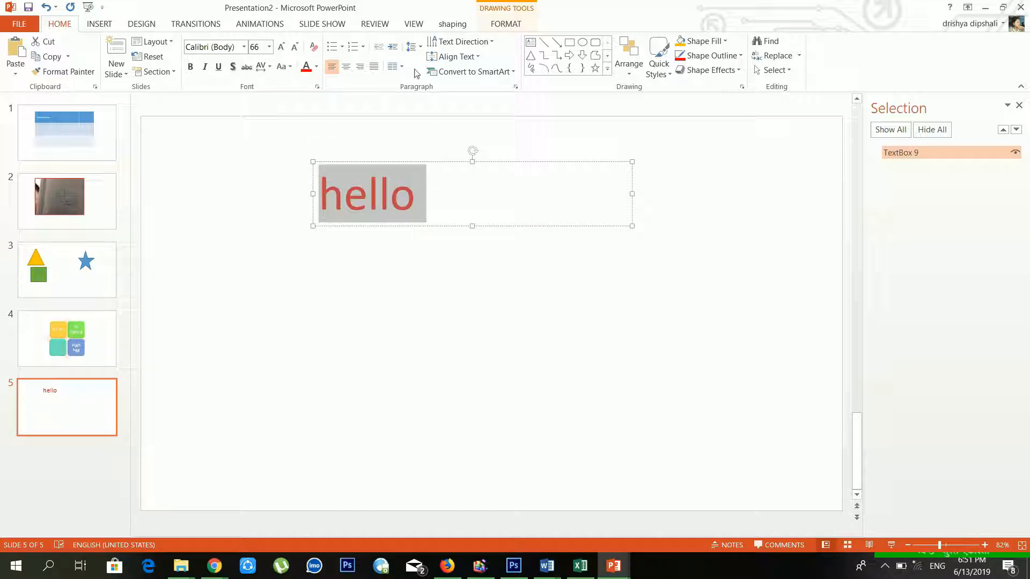
{"action": "left_click", "coordinate": [483, 24]}
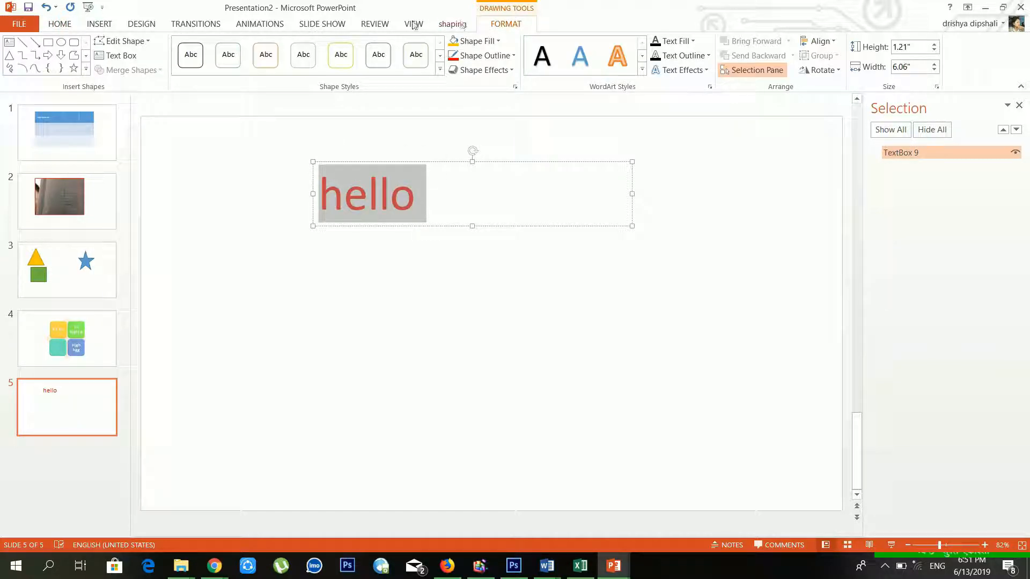
{"action": "left_click", "coordinate": [99, 24]}
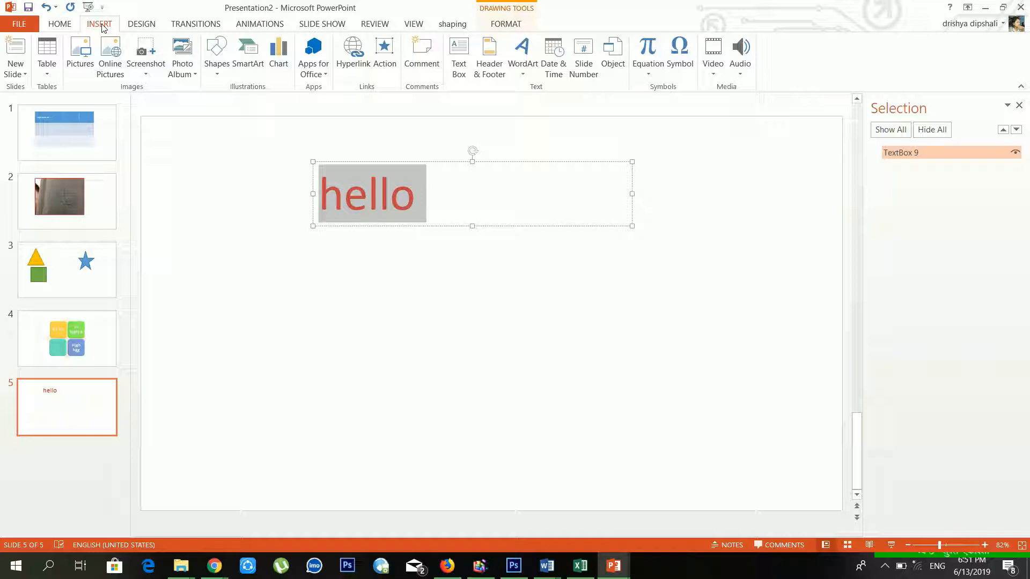
Link hello to the Word document chosen from the Documents folder
{"action": "left_click", "coordinate": [362, 52]}
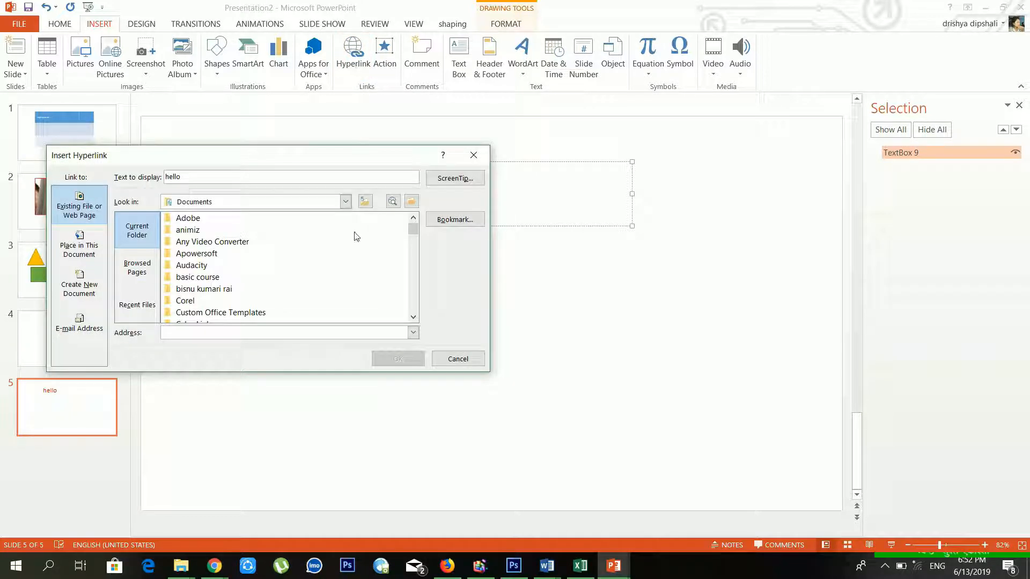
{"action": "left_click", "coordinate": [322, 254]}
{"action": "scroll", "coordinate": [323, 262], "scroll_direction": "down", "scroll_amount": 10}
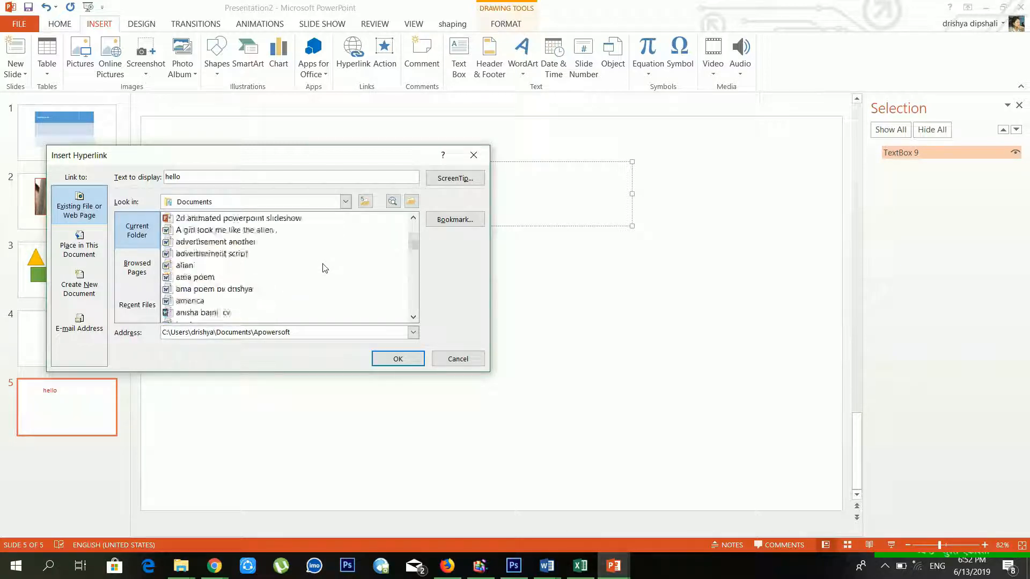
{"action": "scroll", "coordinate": [323, 268], "scroll_direction": "down", "scroll_amount": 3}
{"action": "left_click", "coordinate": [215, 255]}
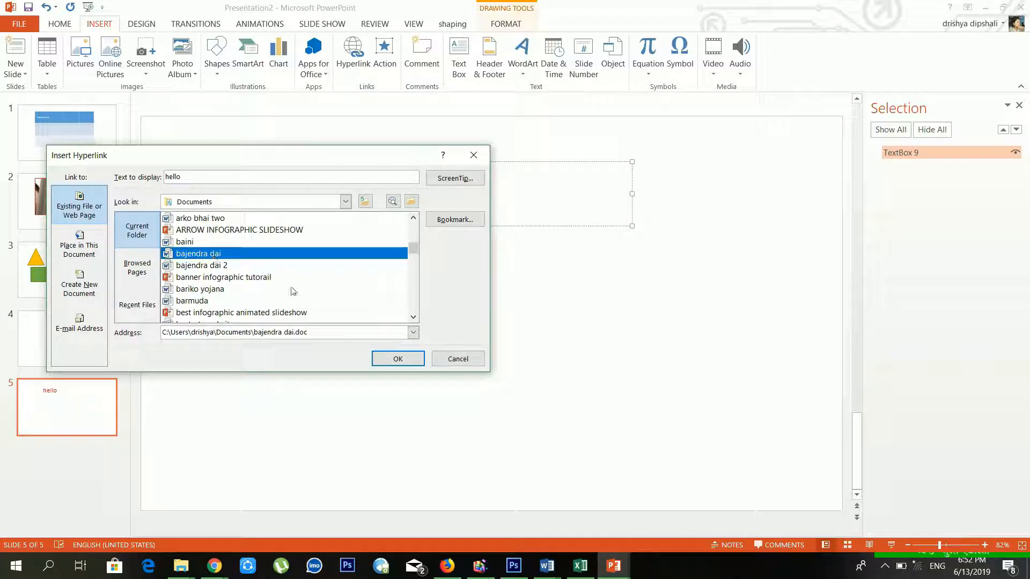
{"action": "left_click", "coordinate": [402, 360]}
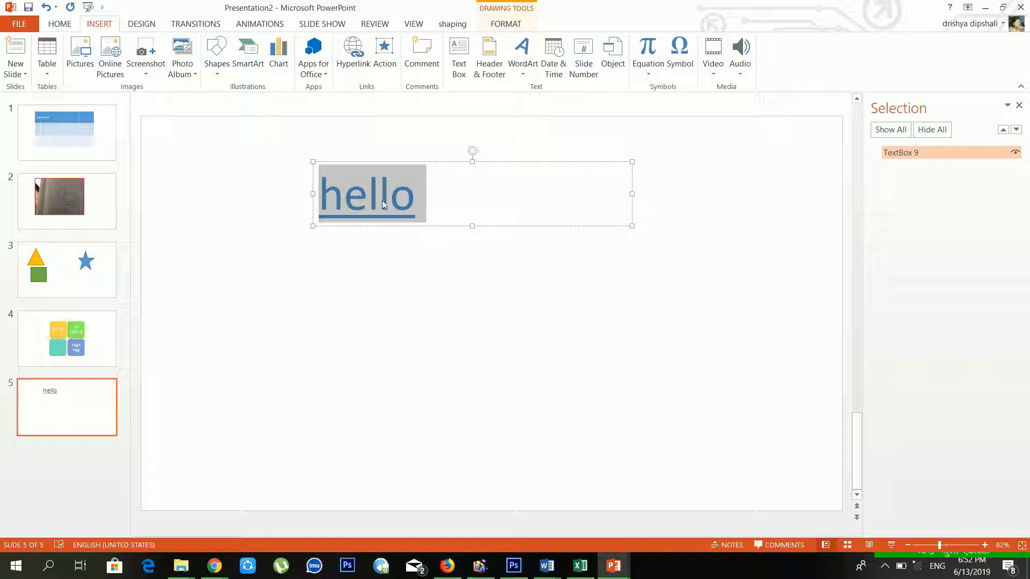
{"action": "left_click", "coordinate": [383, 203]}
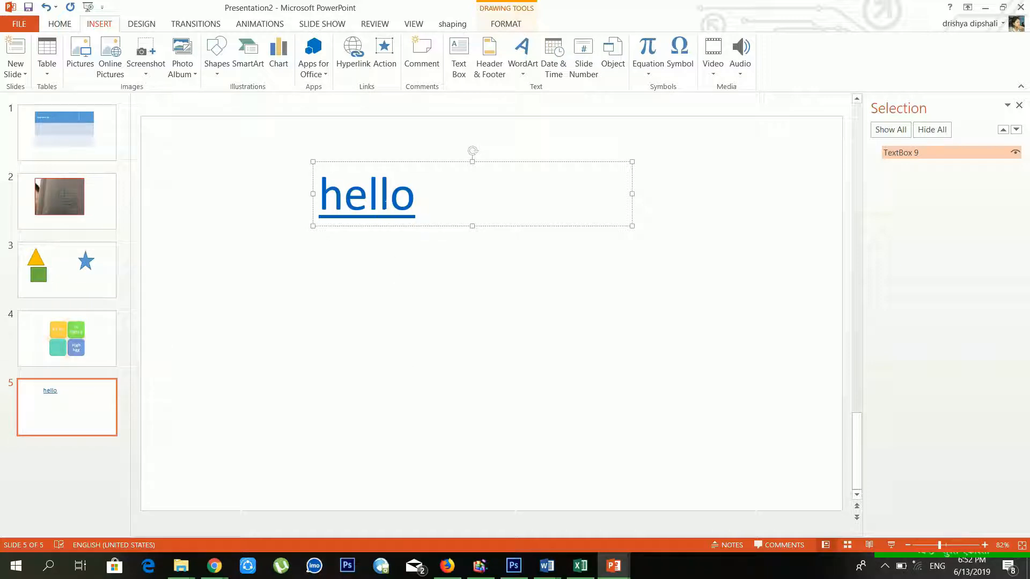
Select the word hello in its text box
{"action": "left_click", "coordinate": [419, 202]}
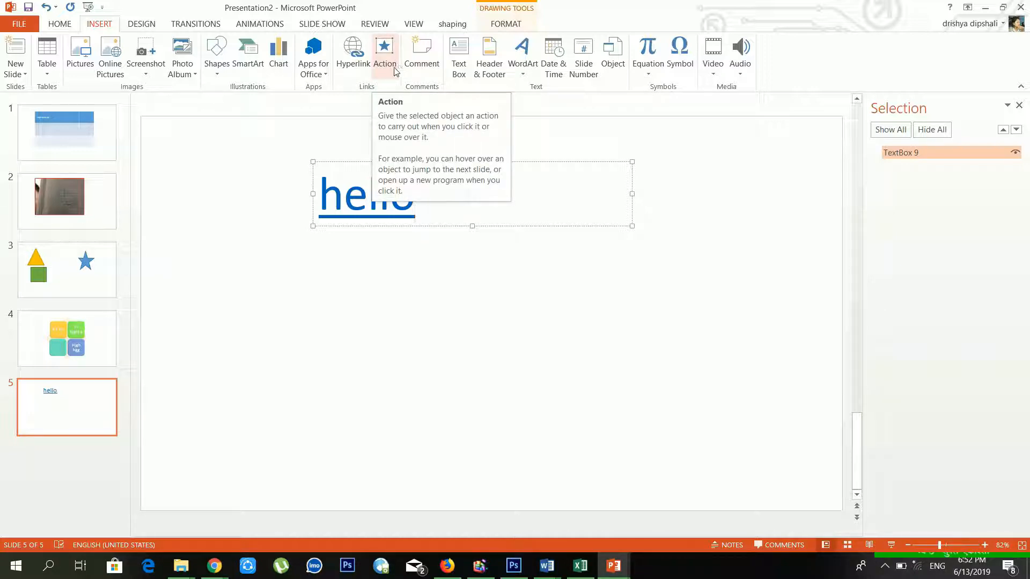
{"action": "left_click", "coordinate": [344, 193]}
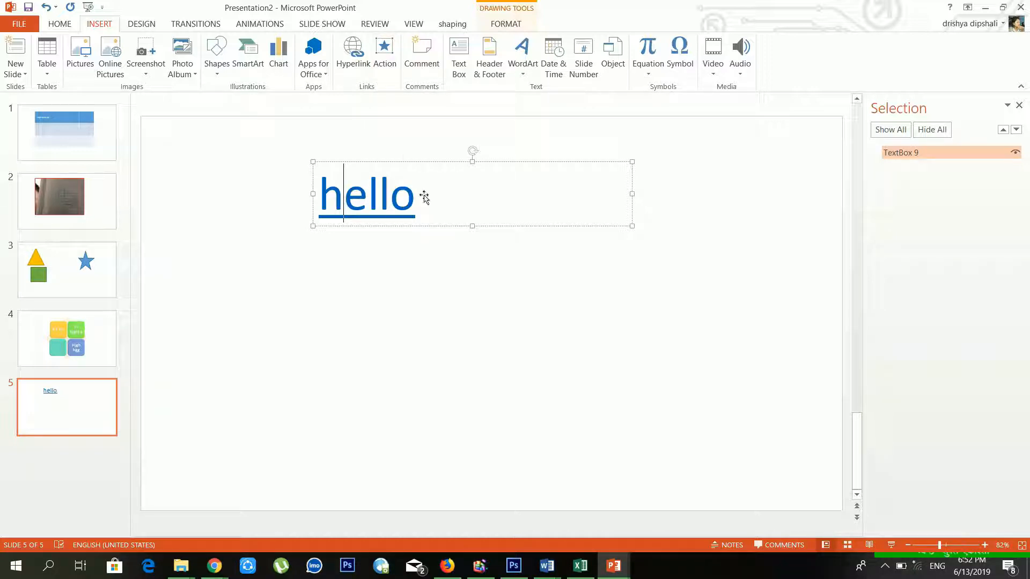
{"action": "left_click_drag", "start_coordinate": [427, 194], "coordinate": [317, 194]}
{"action": "left_click", "coordinate": [367, 193]}
{"action": "left_click_drag", "start_coordinate": [417, 196], "coordinate": [348, 185]}
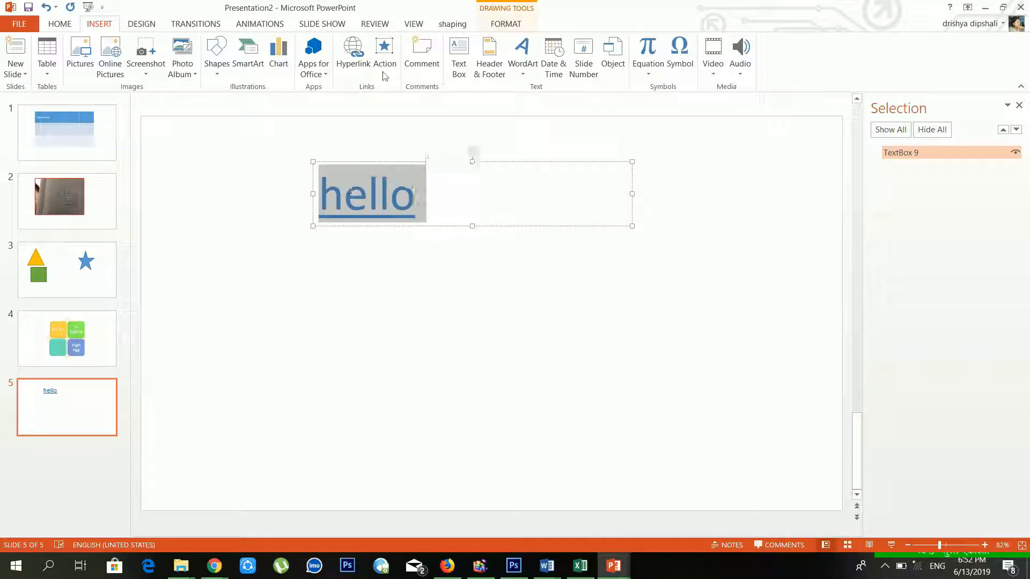
Set hello's action to play Push on mouse click and Wind on mouse over
{"action": "left_click", "coordinate": [387, 48]}
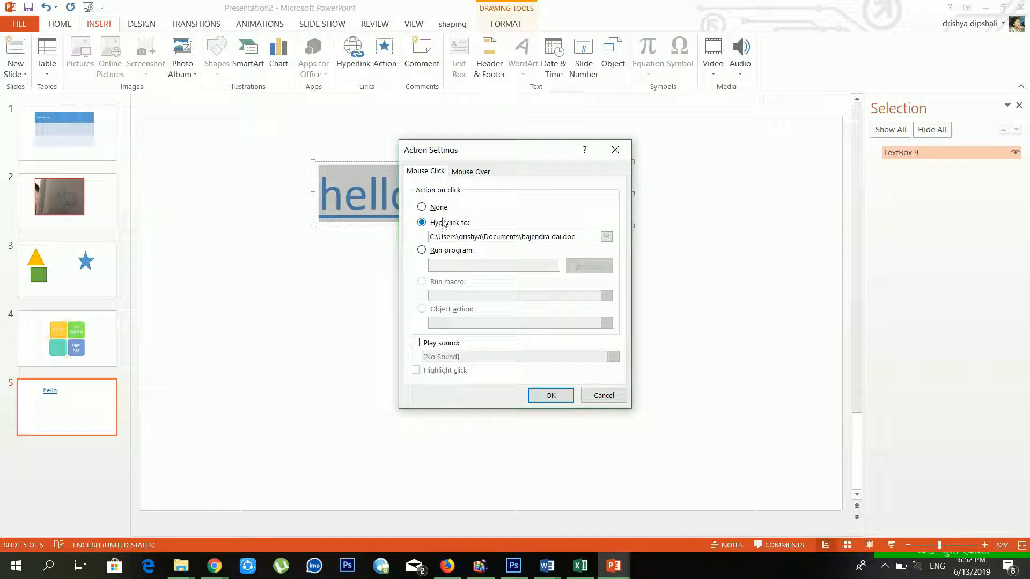
{"action": "left_click", "coordinate": [415, 343]}
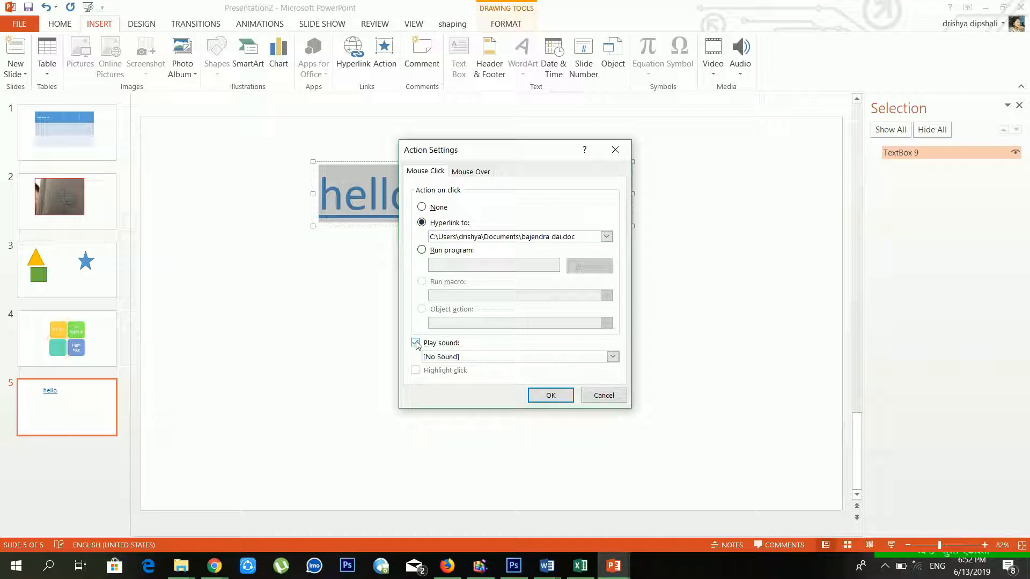
{"action": "left_click", "coordinate": [492, 357]}
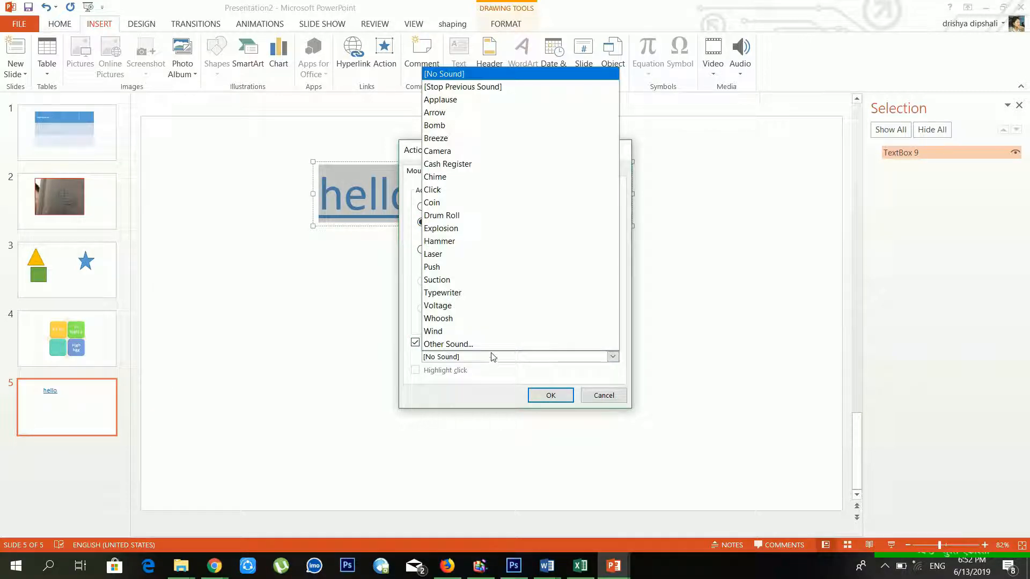
{"action": "left_click", "coordinate": [485, 268]}
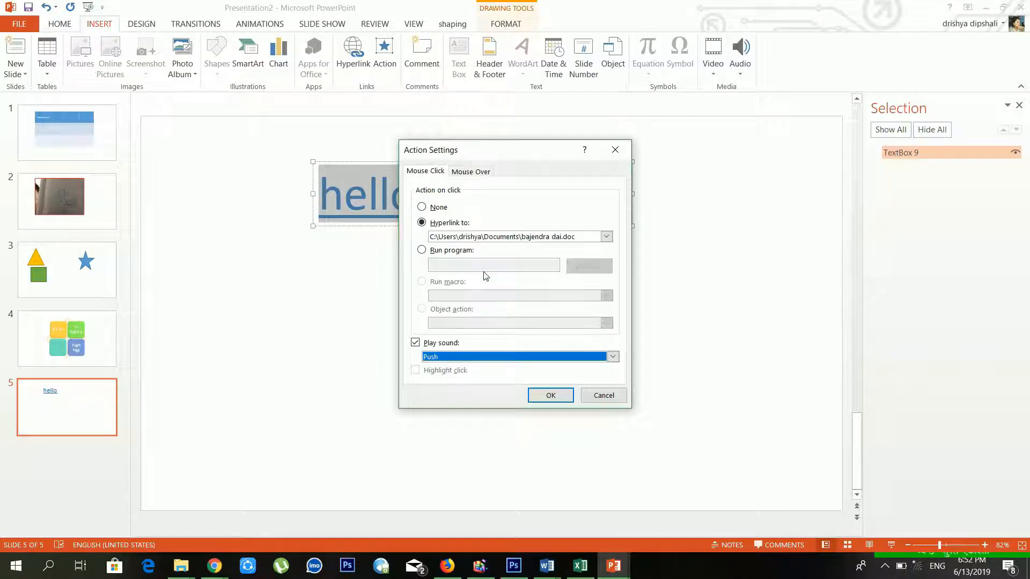
{"action": "left_click", "coordinate": [472, 171]}
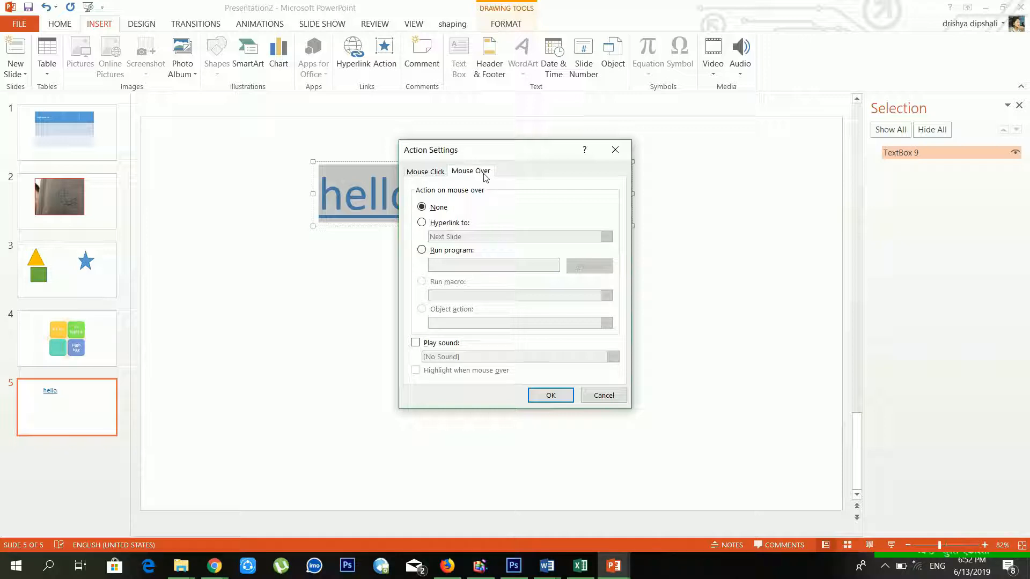
{"action": "left_click", "coordinate": [442, 344]}
{"action": "left_click", "coordinate": [468, 359]}
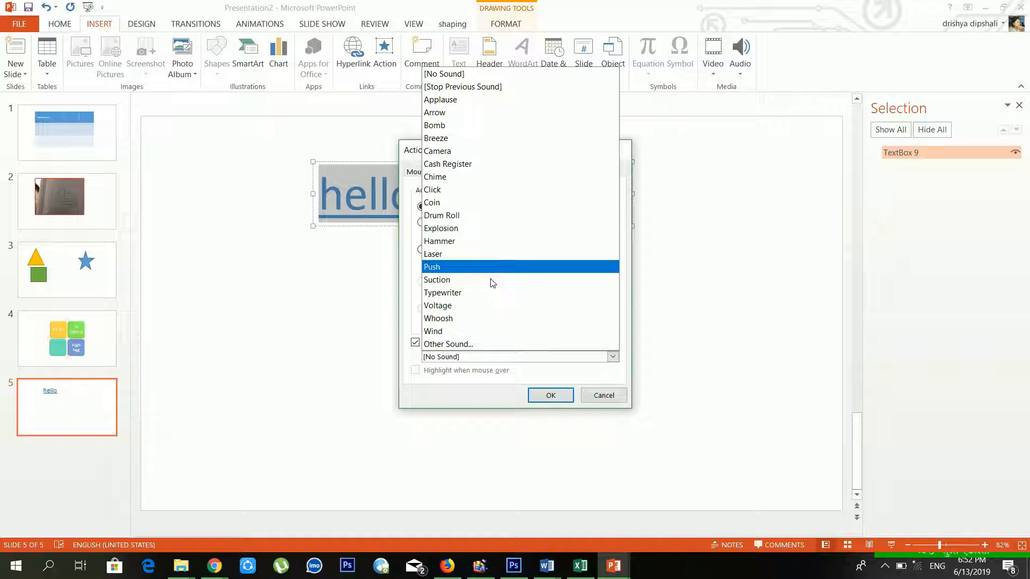
{"action": "left_click", "coordinate": [456, 330]}
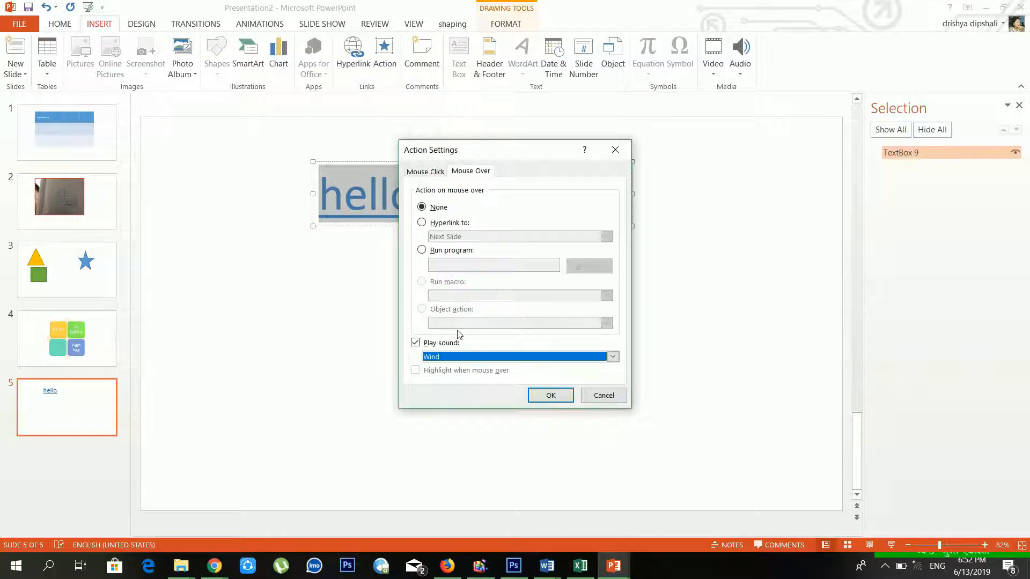
{"action": "left_click", "coordinate": [551, 395]}
{"action": "left_click", "coordinate": [440, 301]}
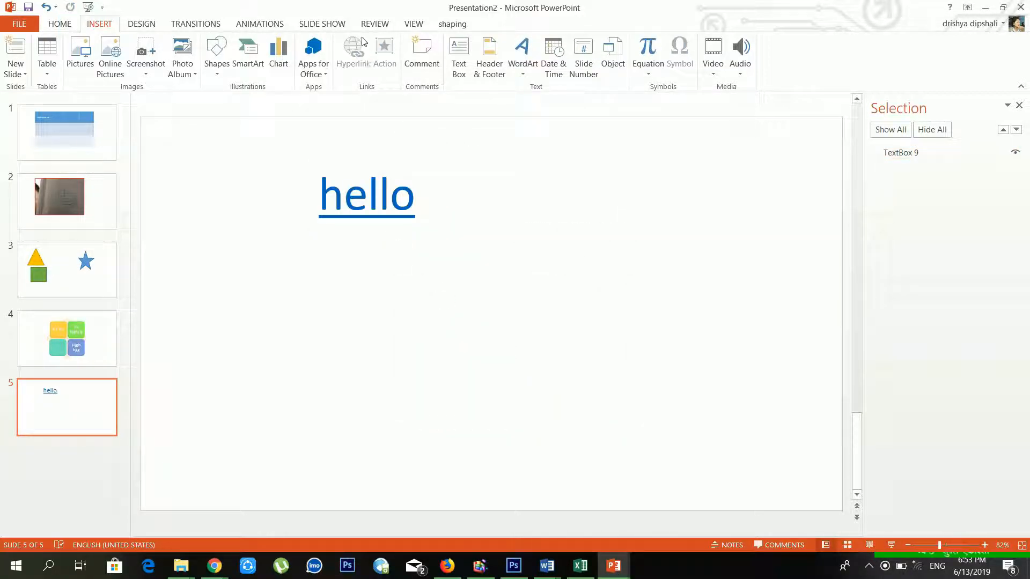
Run the show from slide 5, open the linked document via hello, minimize it, then exit the show
{"action": "left_click", "coordinate": [334, 25]}
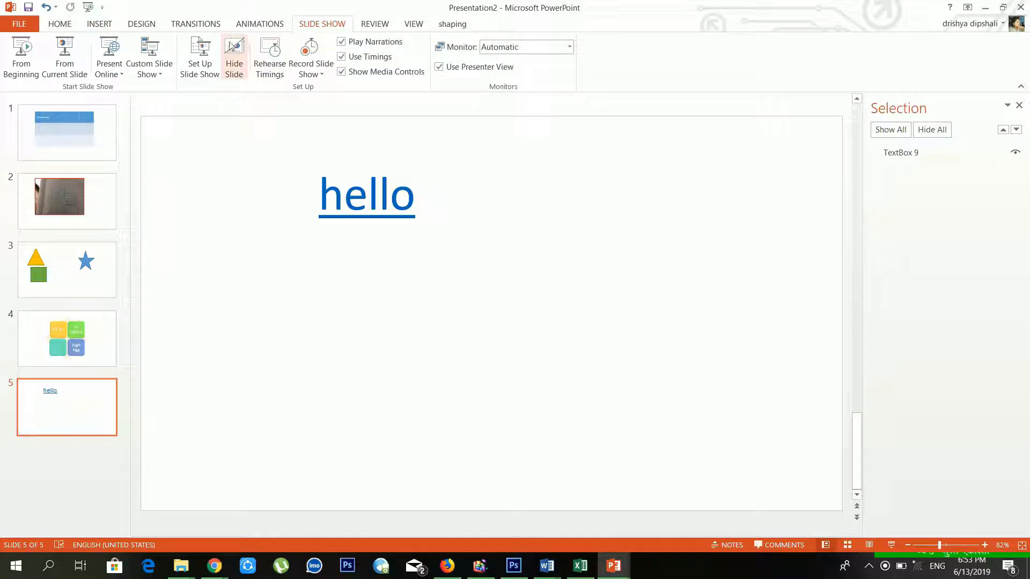
{"action": "left_click", "coordinate": [78, 65]}
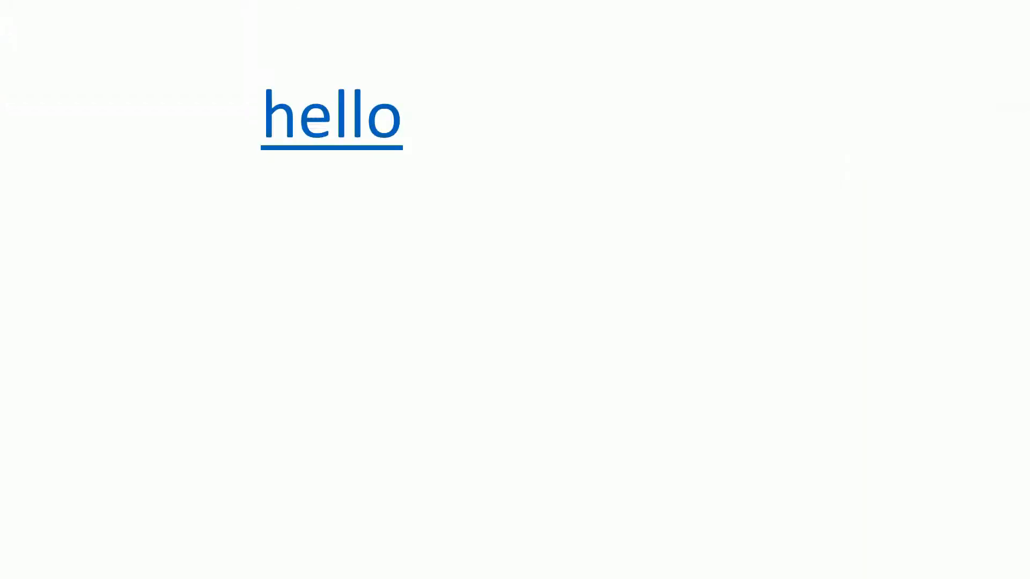
{"action": "left_click", "coordinate": [375, 124]}
{"action": "left_click", "coordinate": [604, 359]}
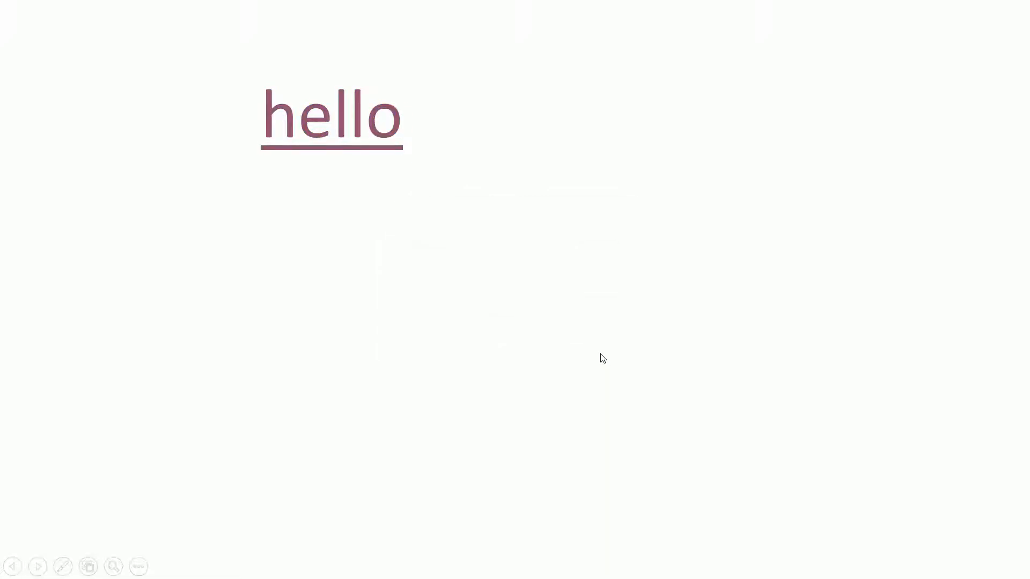
{"action": "left_click", "coordinate": [369, 141]}
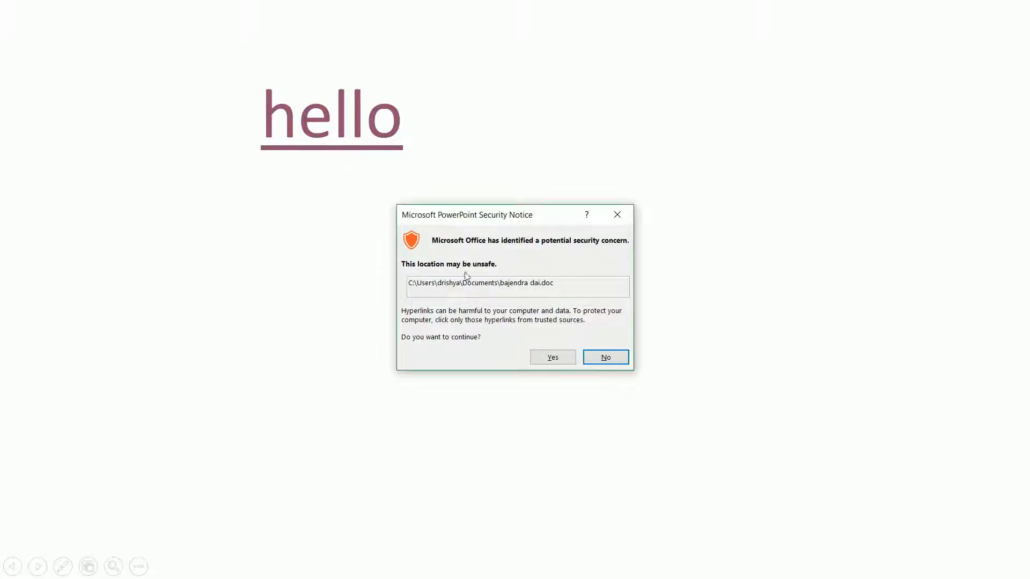
{"action": "left_click", "coordinate": [553, 357]}
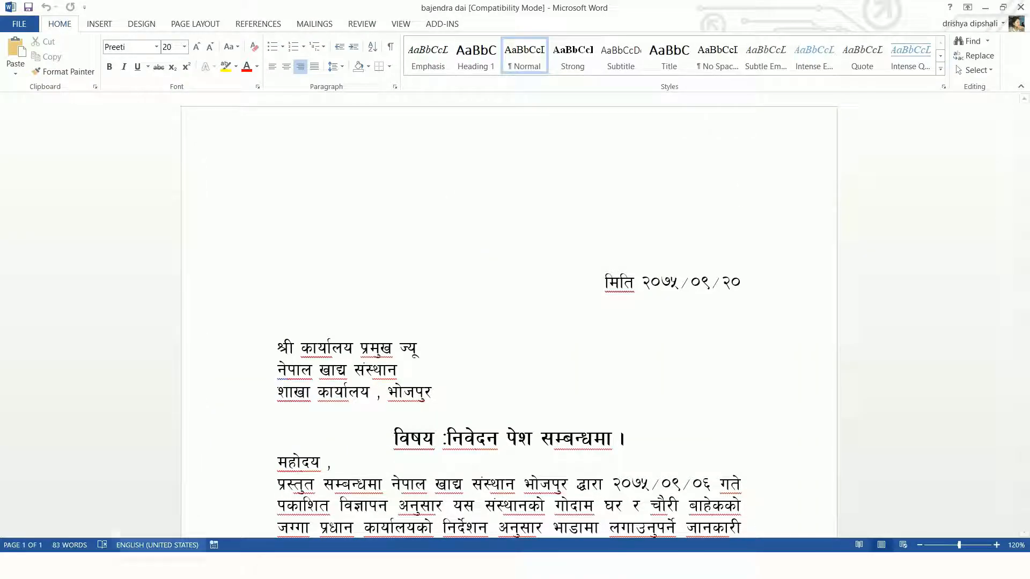
{"action": "left_click", "coordinate": [980, 12]}
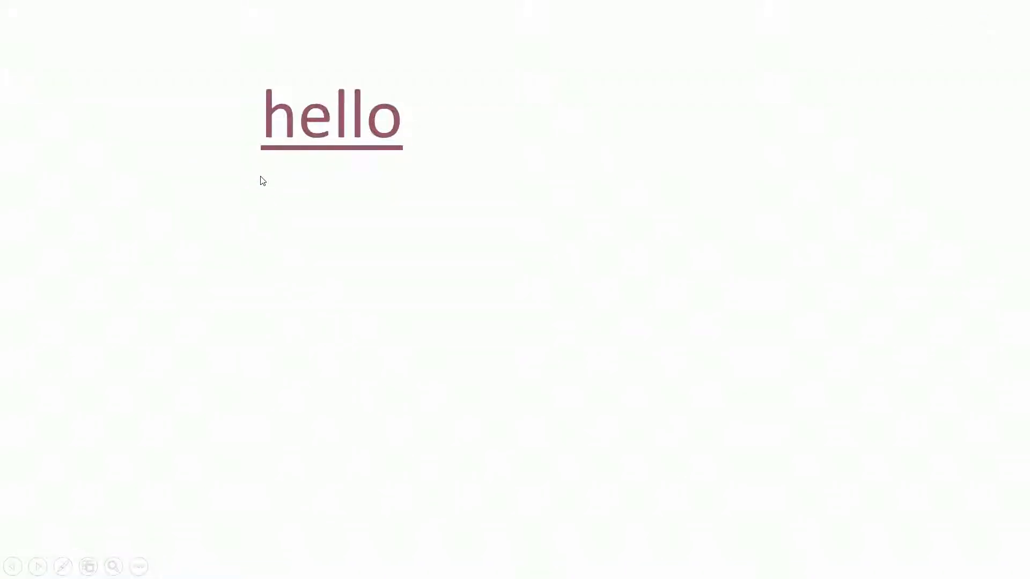
{"action": "key", "text": "Escape"}
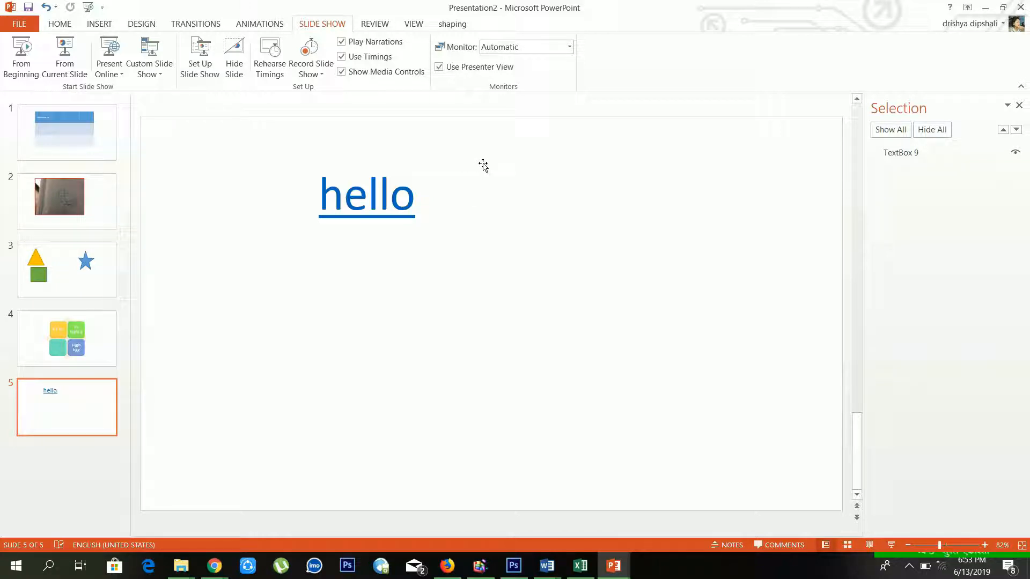
Add the comment 'nbvnb' to the selected hello text and close the Comments pane
{"action": "left_click", "coordinate": [355, 201]}
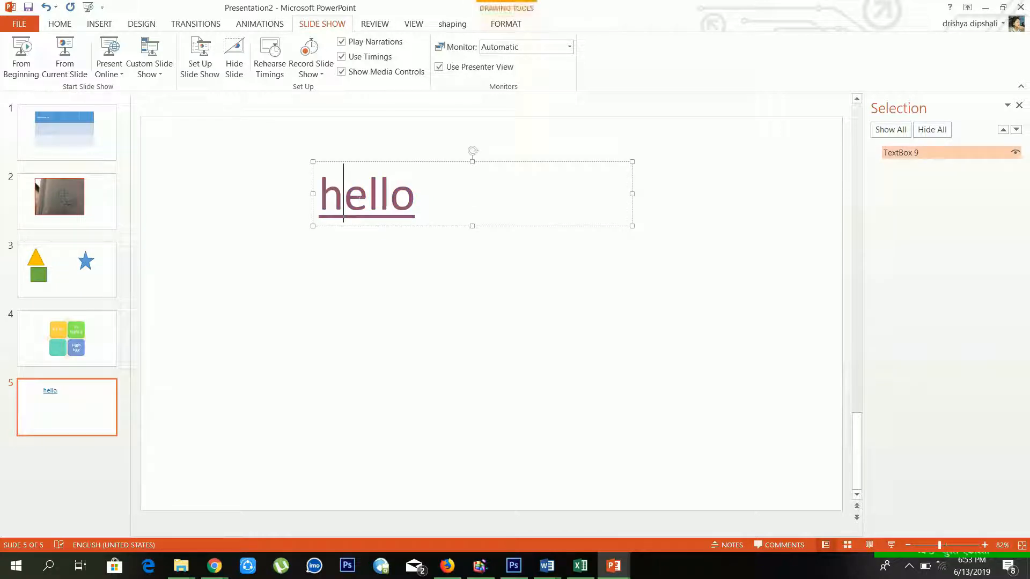
{"action": "left_click", "coordinate": [104, 25]}
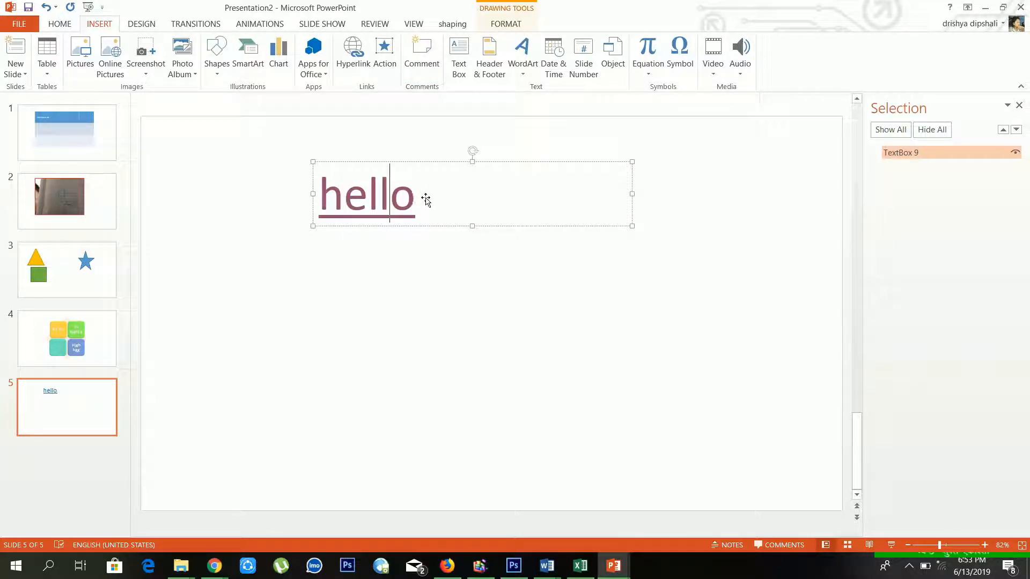
{"action": "left_click_drag", "start_coordinate": [417, 198], "coordinate": [294, 191]}
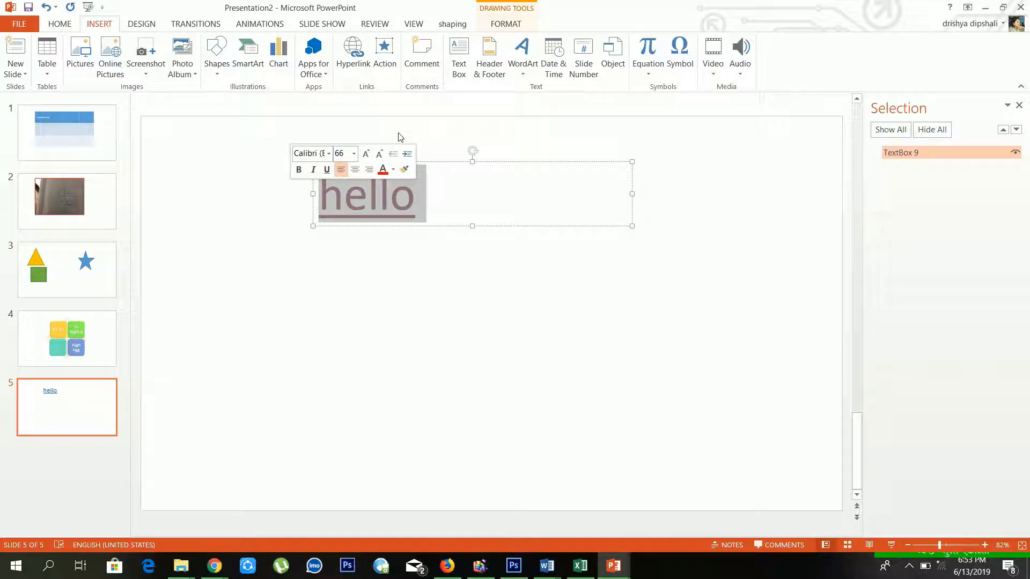
{"action": "left_click", "coordinate": [425, 49]}
{"action": "type", "text": "nbvnbbvv vbv"}
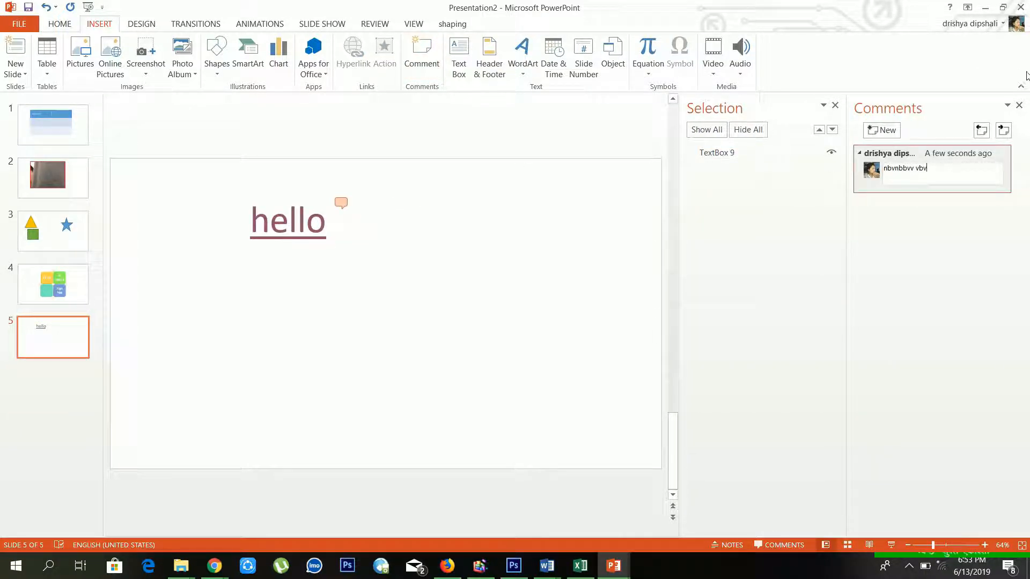
{"action": "left_click", "coordinate": [1019, 105]}
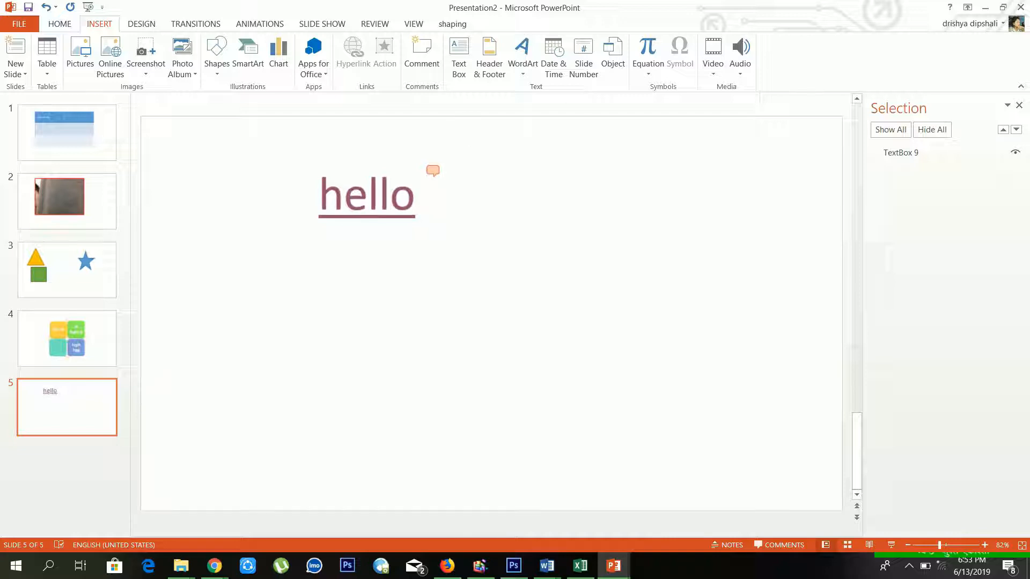
Draw a text box below hello reading 'Jkh hj hkjhkj hjh khjkh khkj'
{"action": "left_click", "coordinate": [425, 261]}
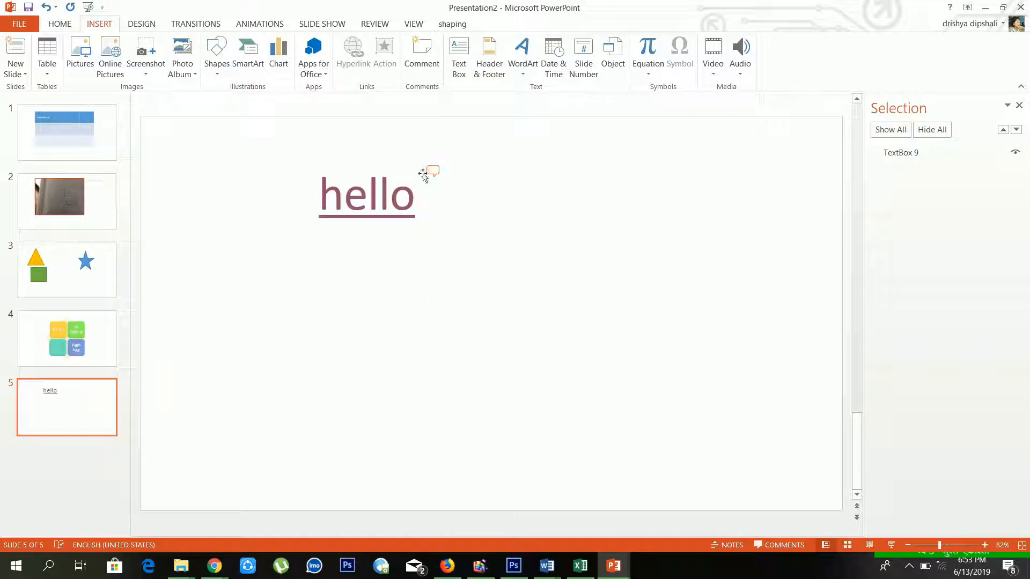
{"action": "left_click", "coordinate": [465, 73]}
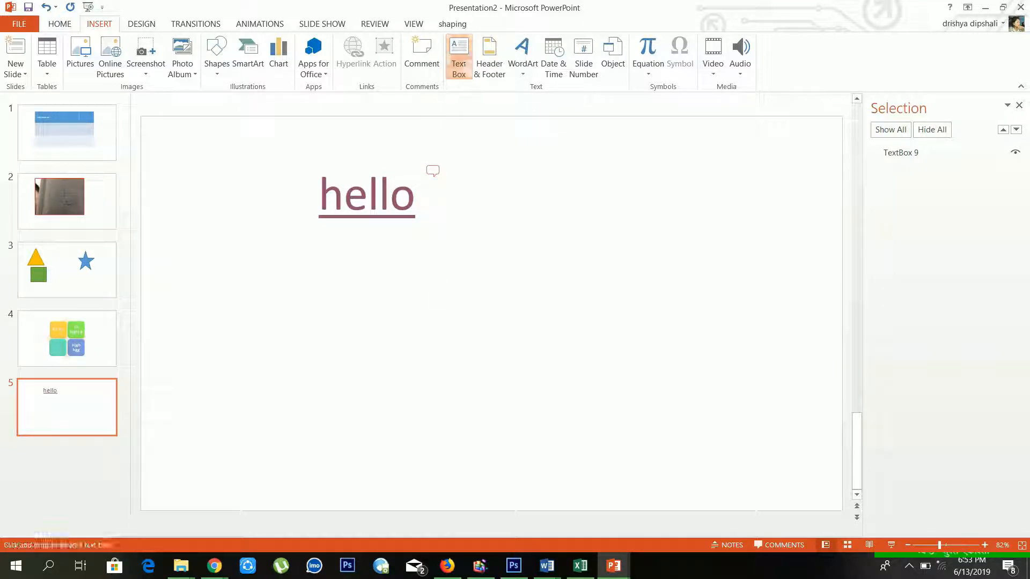
{"action": "left_click_drag", "start_coordinate": [277, 244], "coordinate": [595, 364]}
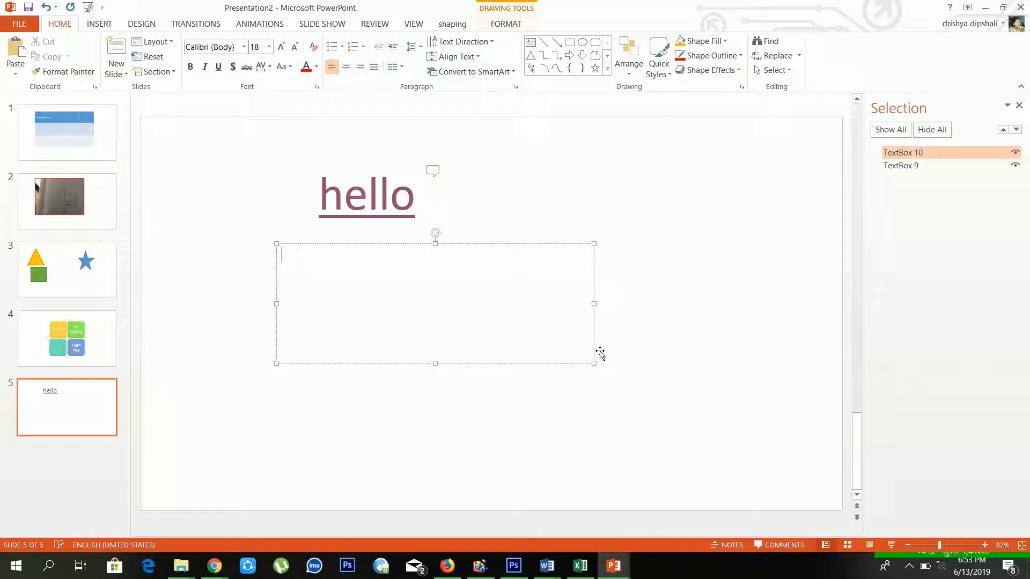
{"action": "type", "text": "Jkh hj hkjhkj hjh khjkh khkj"}
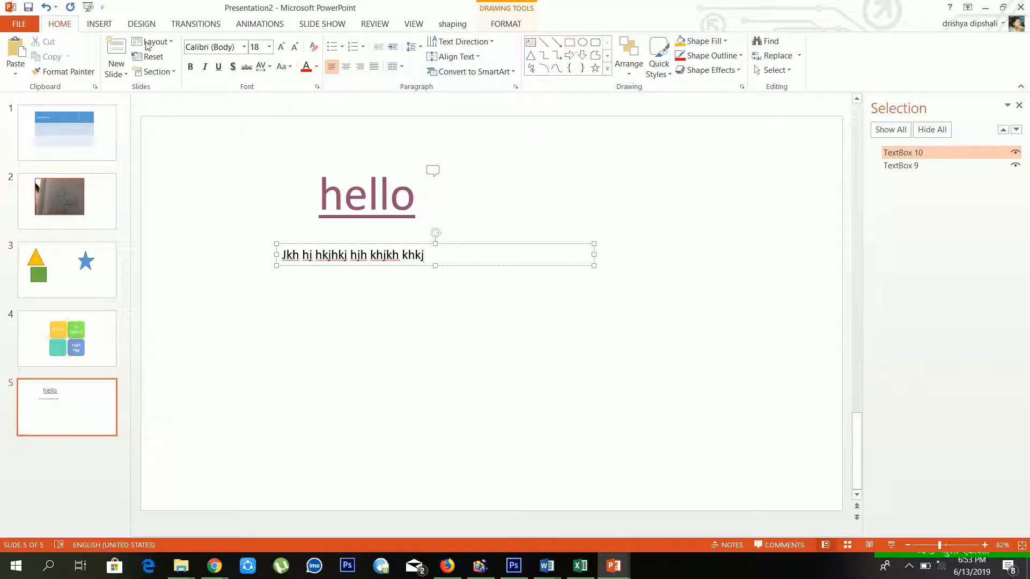
Nudge the new box, select the hello text box, and bring up the WordArt styles
{"action": "left_click", "coordinate": [108, 24]}
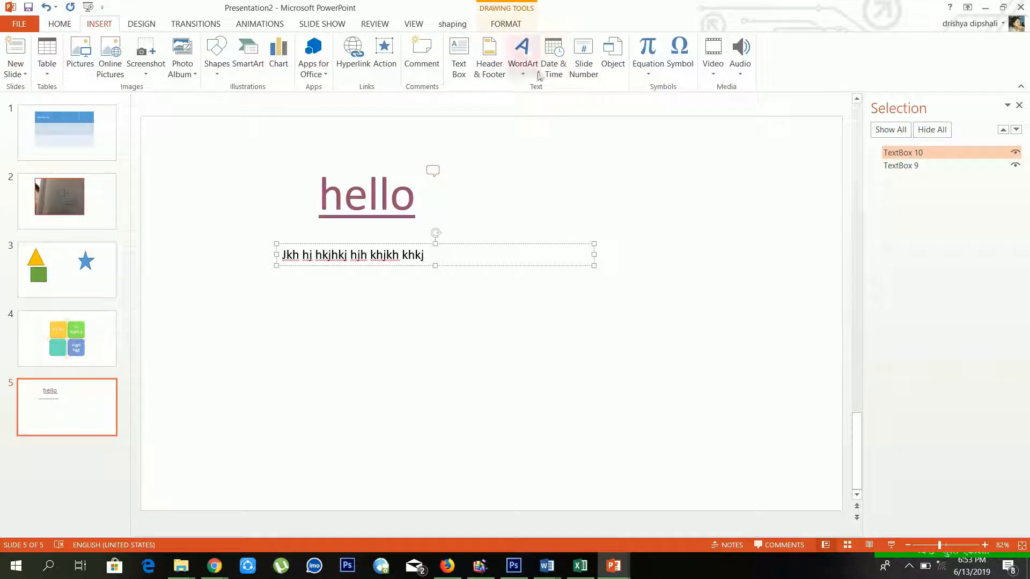
{"action": "left_click_drag", "start_coordinate": [527, 244], "coordinate": [529, 246]}
{"action": "left_click", "coordinate": [531, 162]}
{"action": "left_click", "coordinate": [528, 71]}
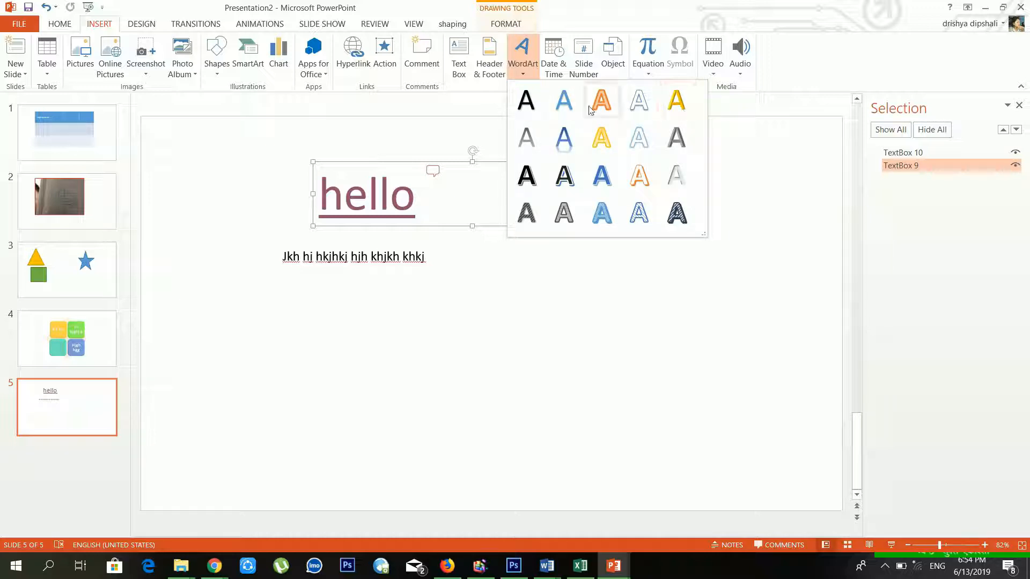
Insert first-style WordArt below the sample text and replace its placeholder with the author's name
{"action": "left_click", "coordinate": [528, 103]}
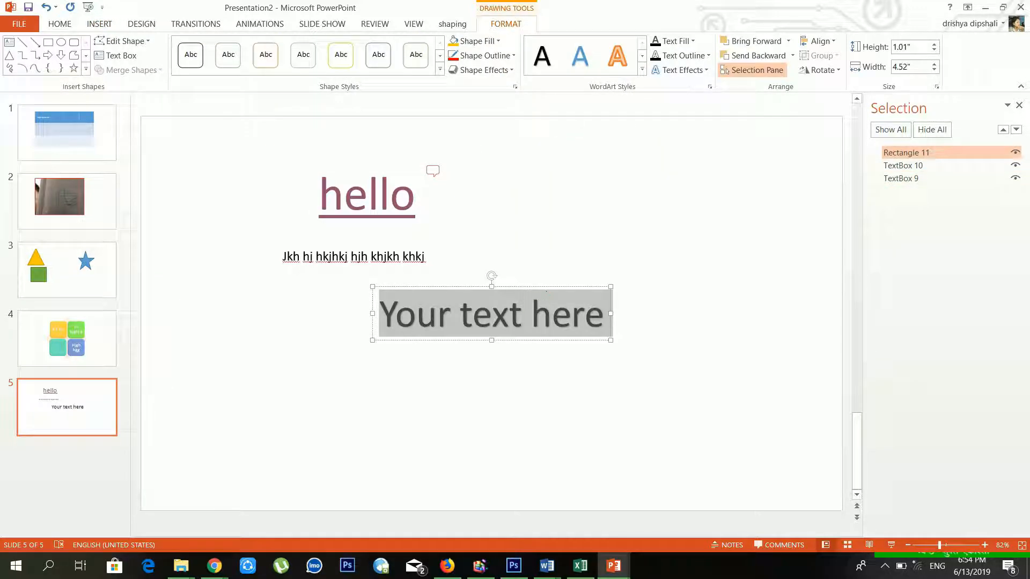
{"action": "left_click", "coordinate": [531, 314]}
{"action": "left_click", "coordinate": [605, 317]}
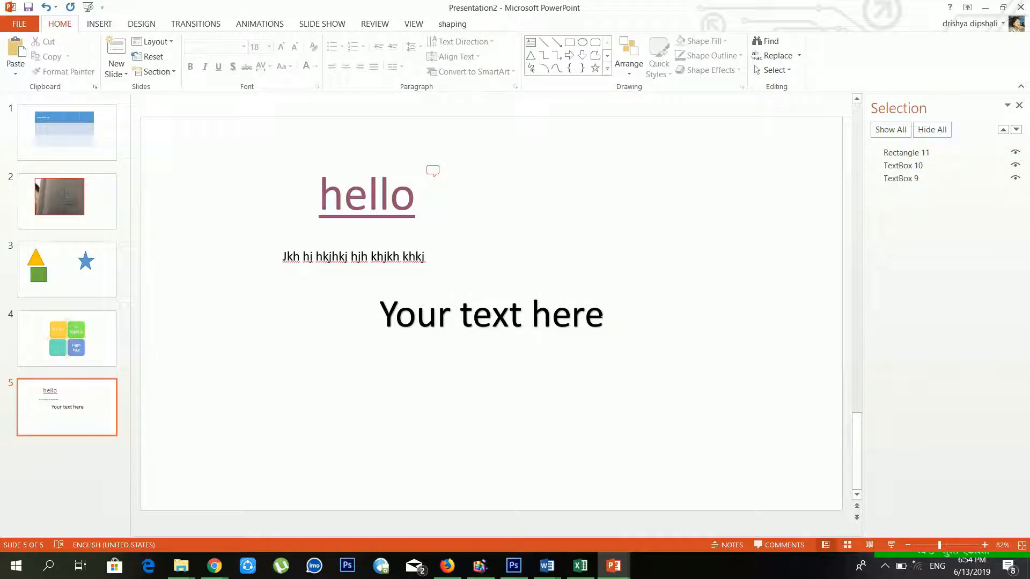
{"action": "left_click", "coordinate": [585, 315]}
{"action": "left_click_drag", "start_coordinate": [603, 315], "coordinate": [378, 316]}
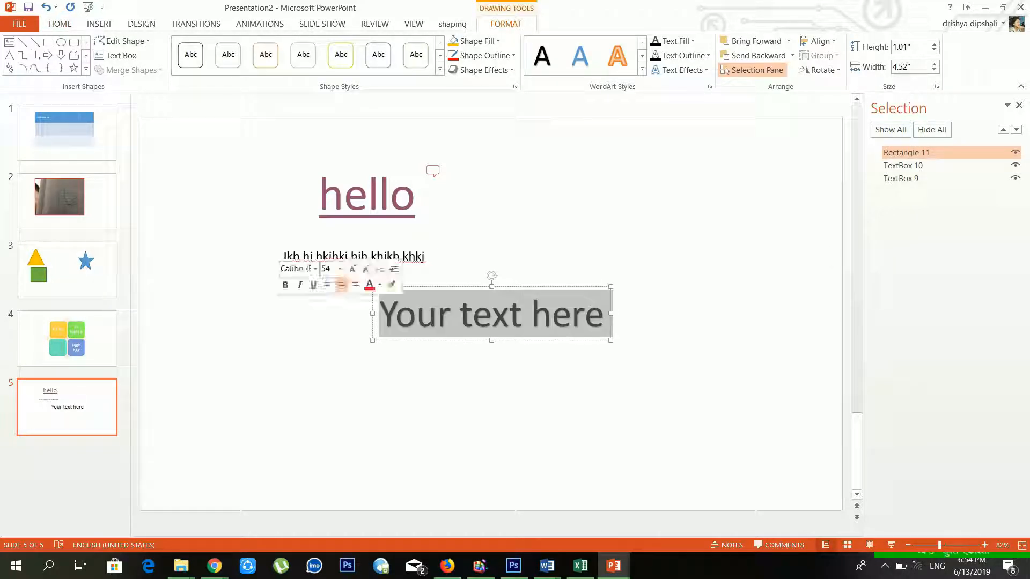
{"action": "type", "text": "dip"}
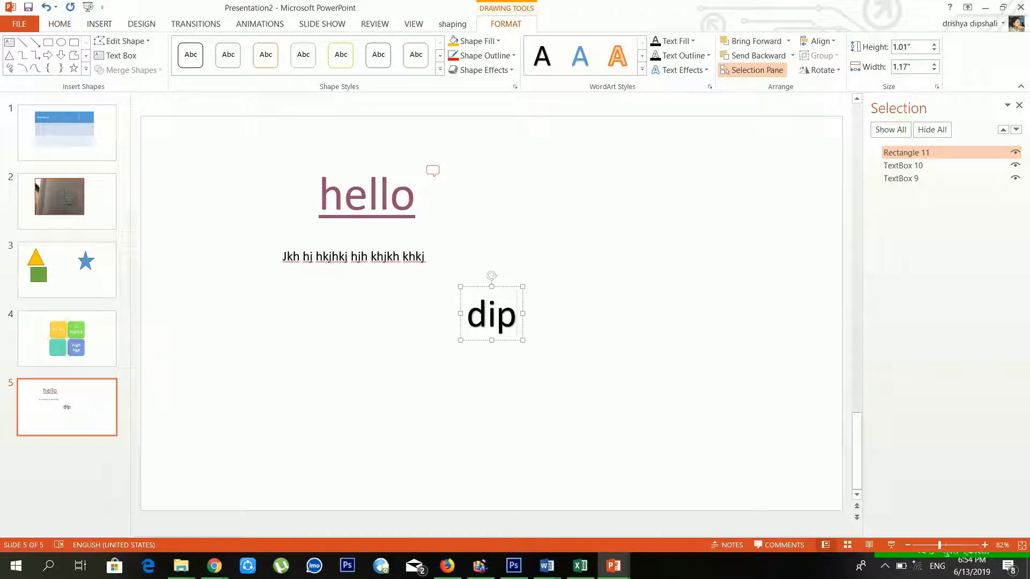
{"action": "type", "text": "esh rai"}
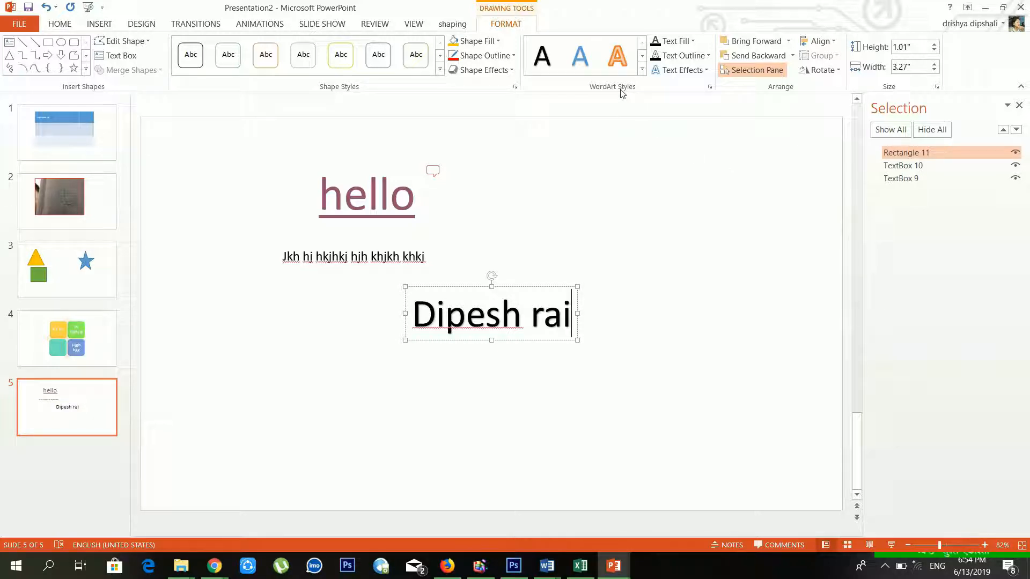
Browse the full WordArt Styles gallery and the text colour choices without applying any
{"action": "left_click", "coordinate": [642, 71]}
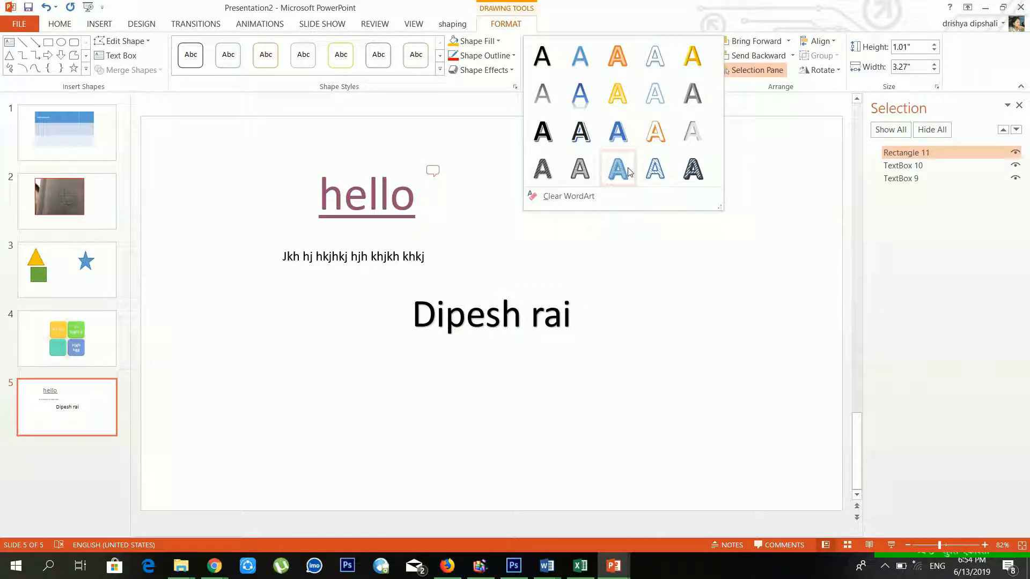
{"action": "left_click", "coordinate": [547, 169]}
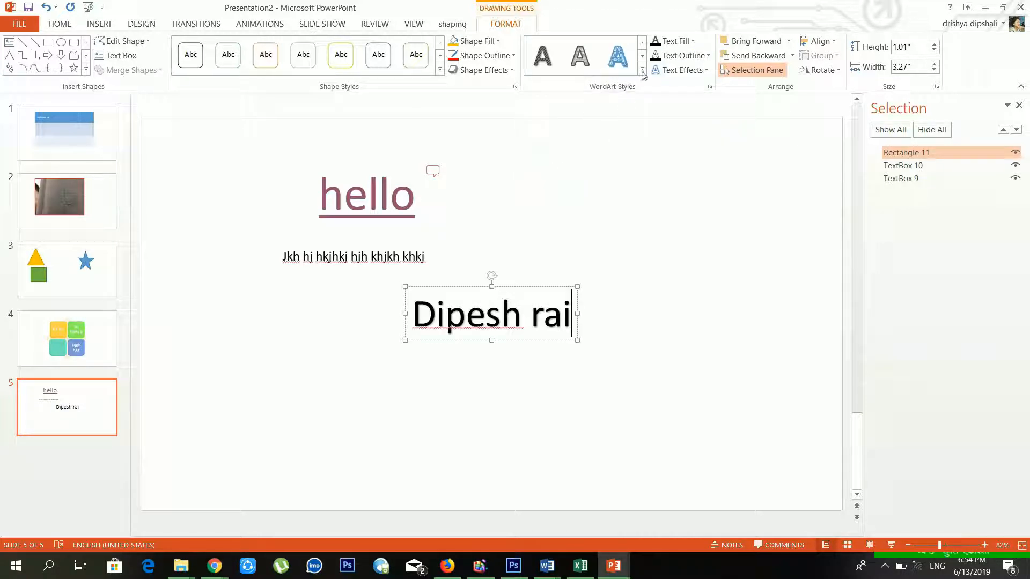
{"action": "left_click", "coordinate": [678, 41]}
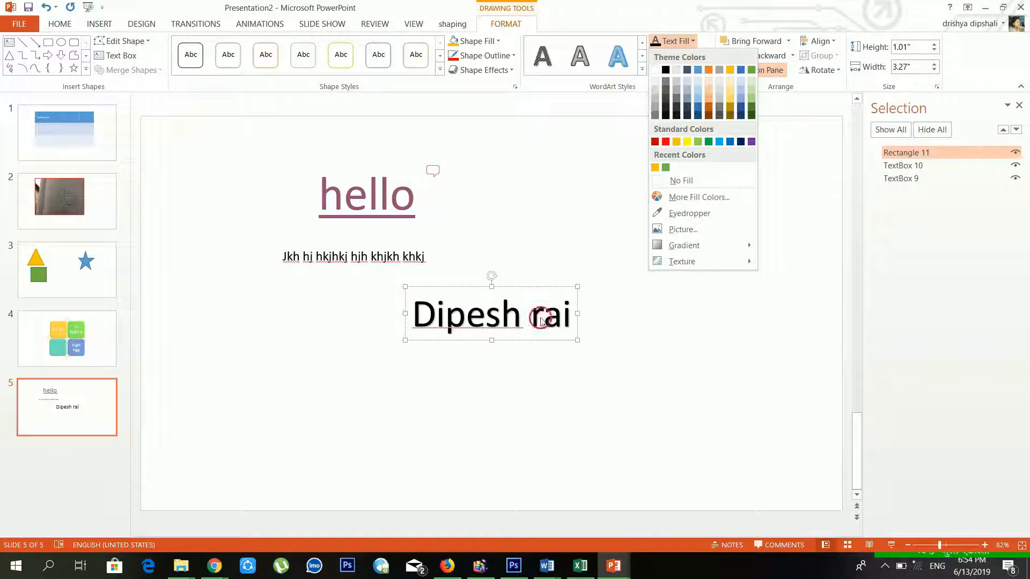
Select all the WordArt text and try a picture text fill, cancelling without choosing a picture
{"action": "left_click", "coordinate": [566, 321]}
{"action": "key", "text": "ctrl+a"}
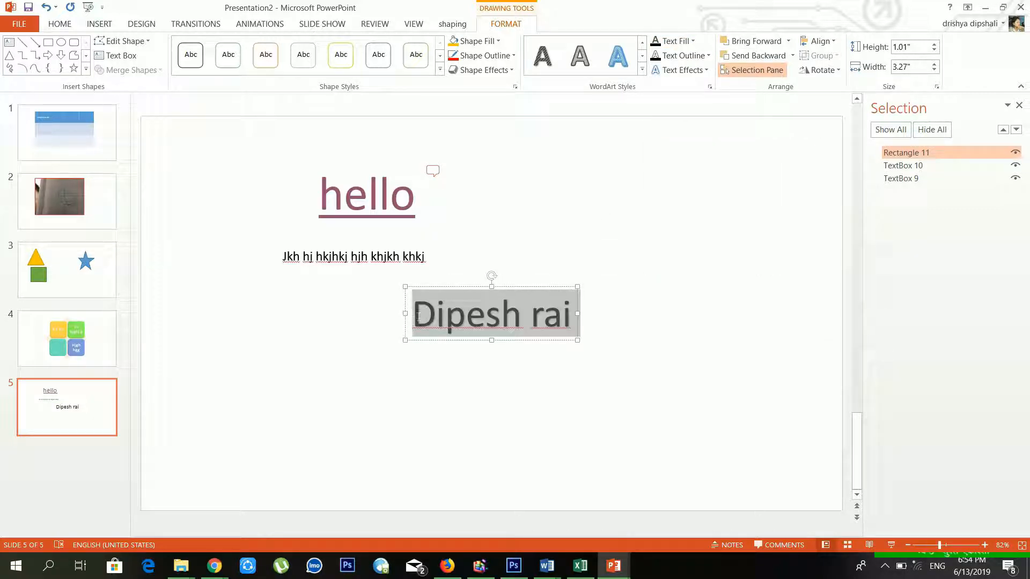
{"action": "left_click", "coordinate": [670, 42]}
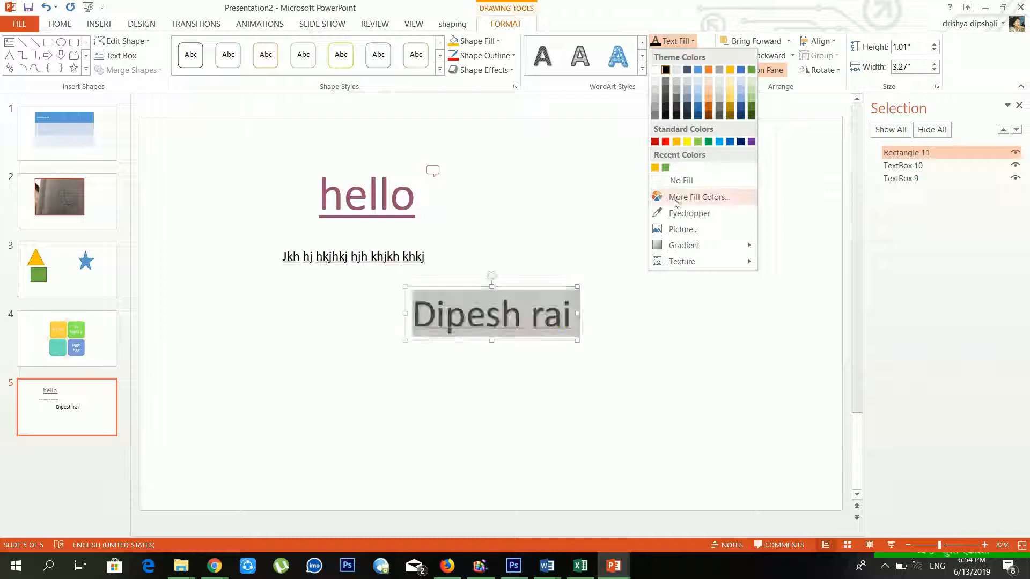
{"action": "left_click", "coordinate": [680, 230]}
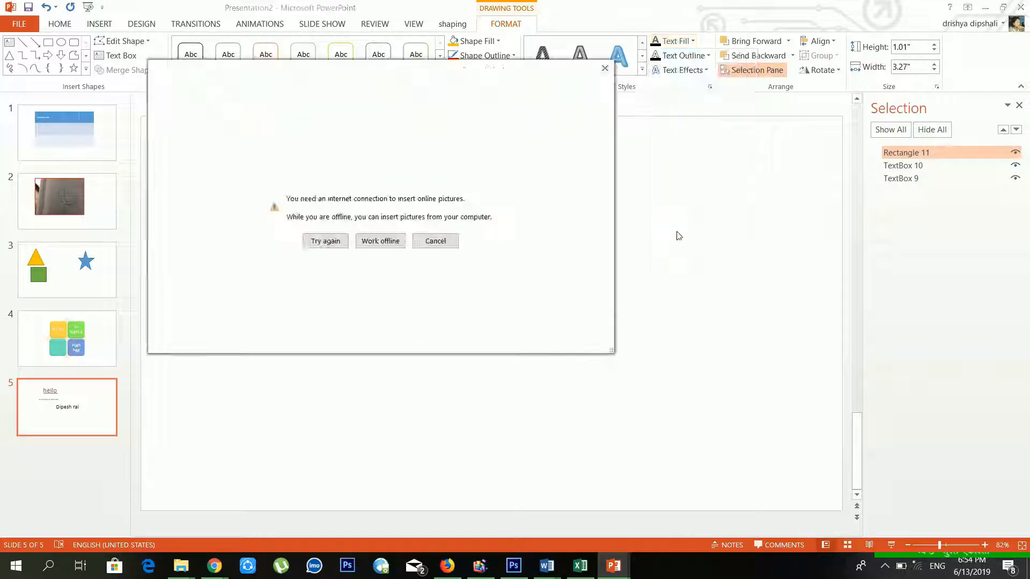
{"action": "left_click", "coordinate": [398, 246]}
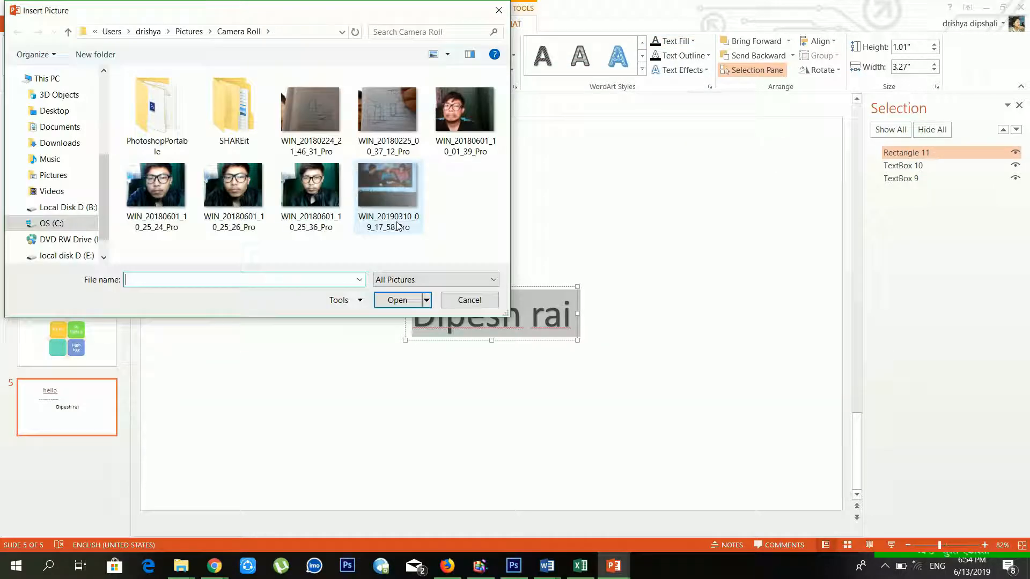
{"action": "left_click", "coordinate": [504, 16]}
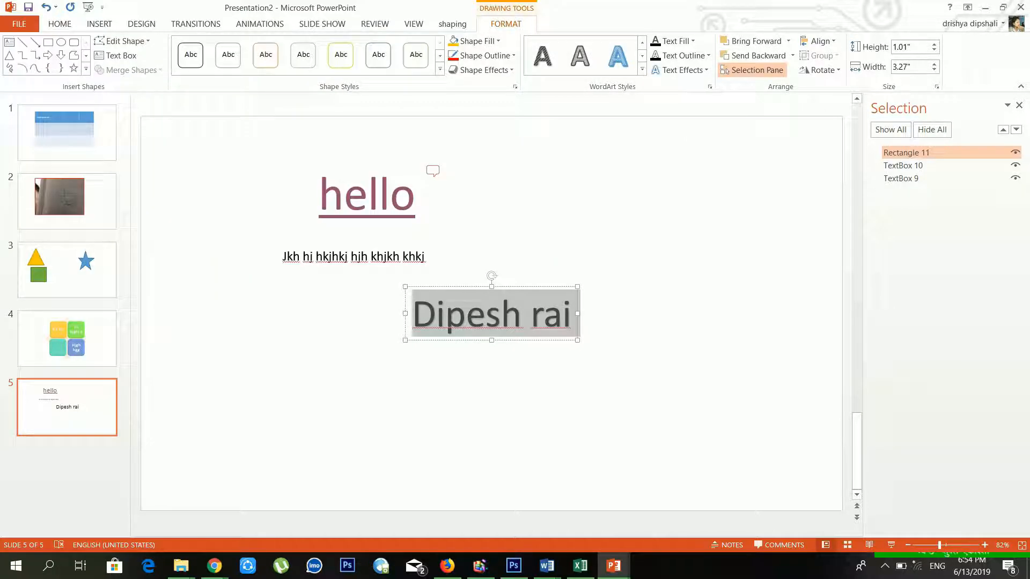
Preview text outline and text effect options unchanged, then right-click the WordArt name shape
{"action": "left_click", "coordinate": [700, 58]}
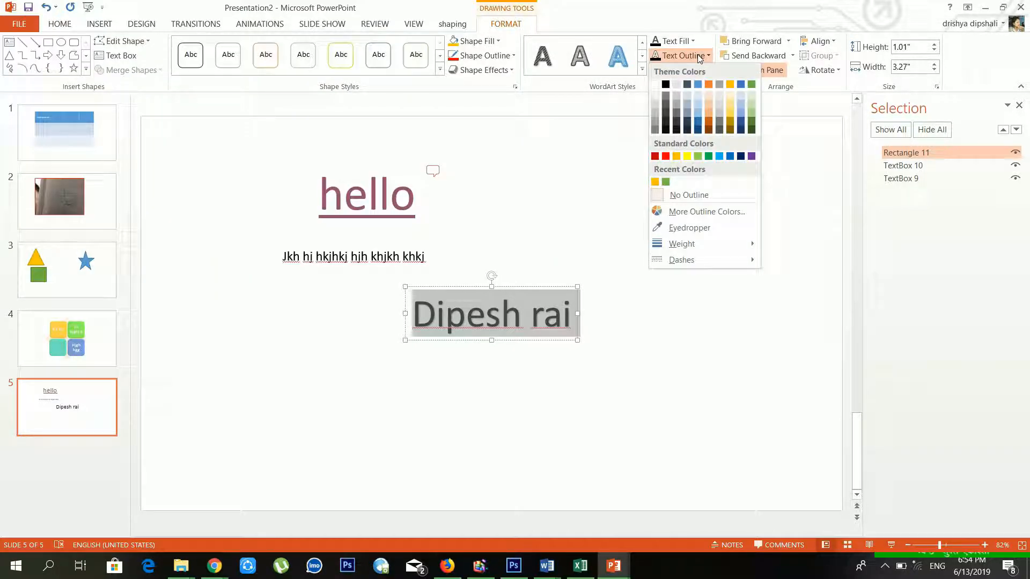
{"action": "left_click", "coordinate": [599, 105]}
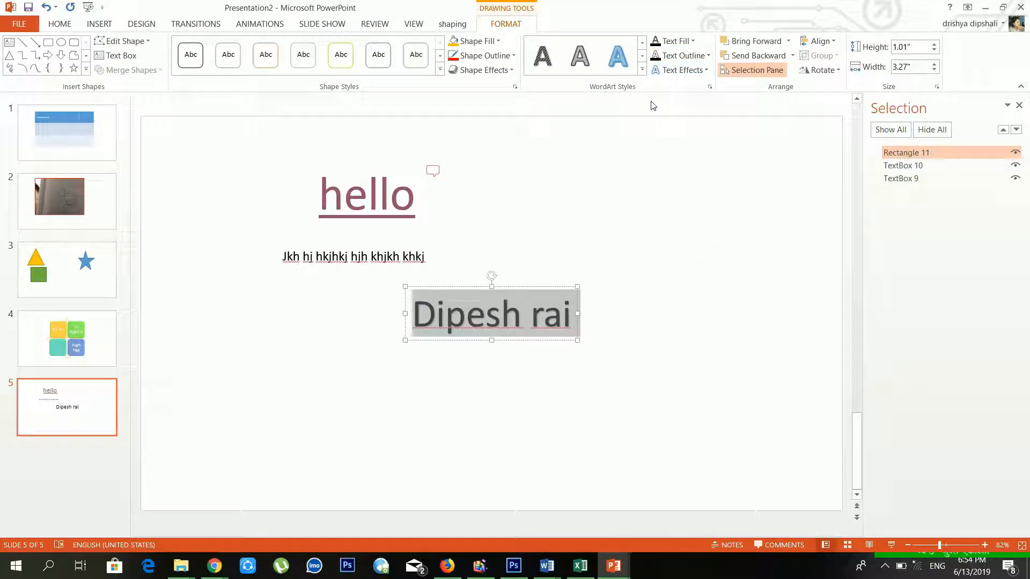
{"action": "left_click", "coordinate": [680, 70]}
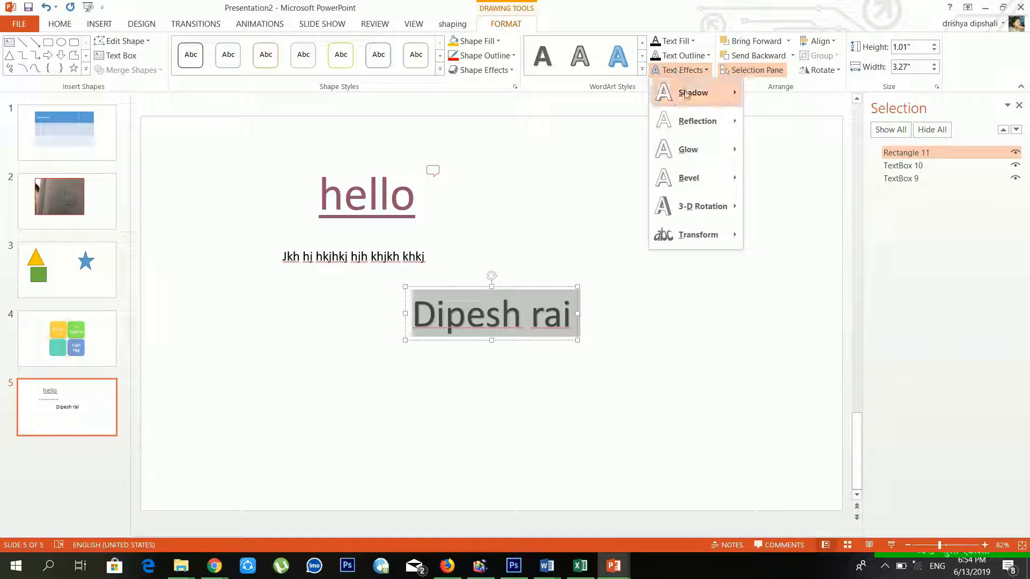
{"action": "mouse_move", "coordinate": [687, 95]}
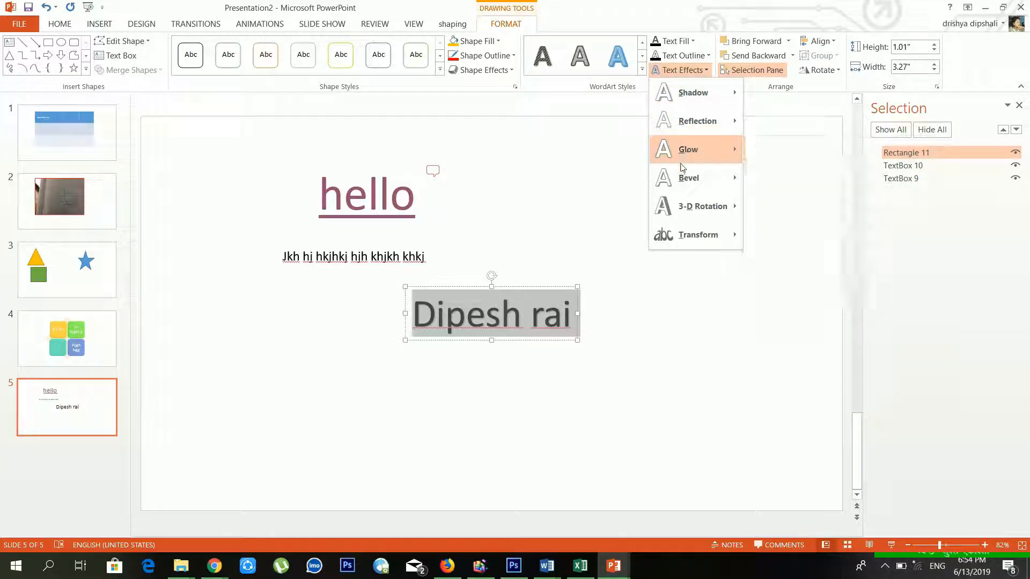
{"action": "mouse_move", "coordinate": [684, 202]}
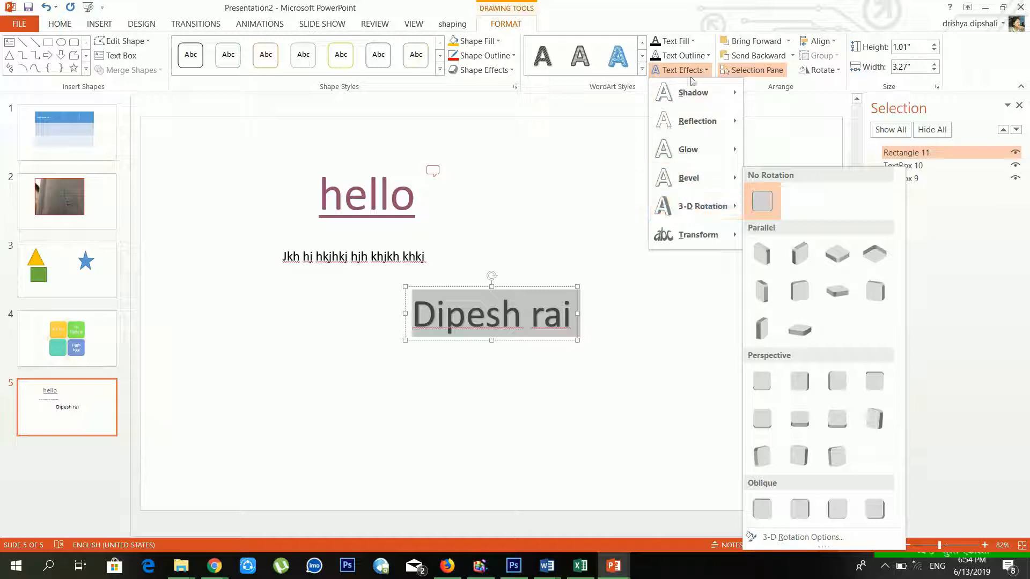
{"action": "mouse_move", "coordinate": [703, 239]}
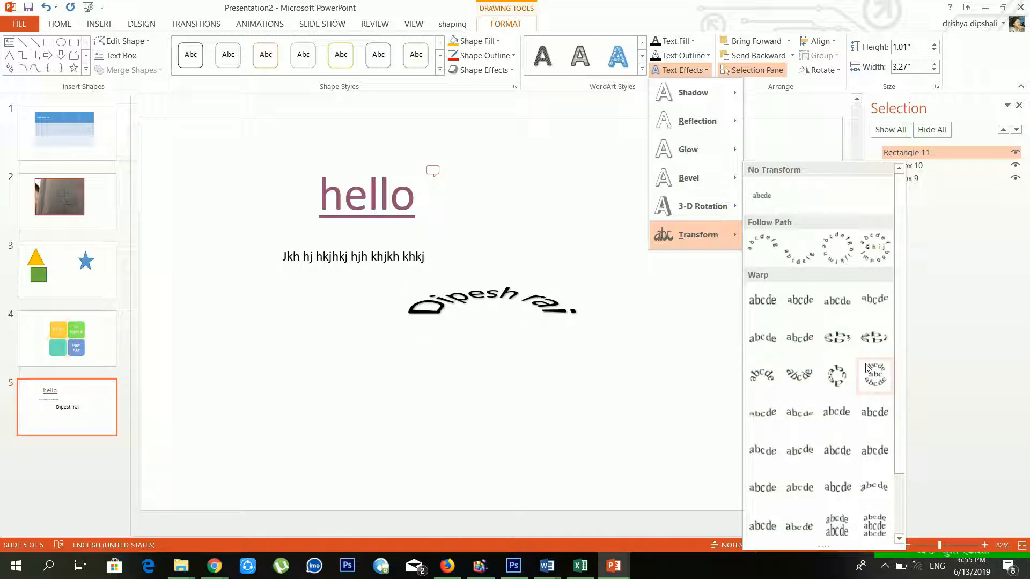
{"action": "left_click", "coordinate": [522, 292]}
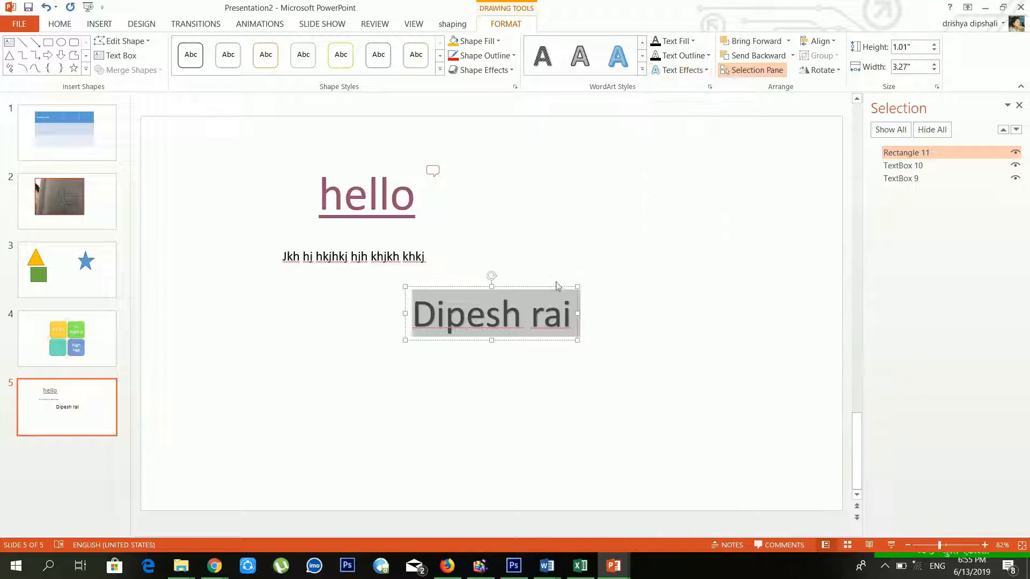
{"action": "right_click", "coordinate": [564, 288]}
Cut the WordArt shape, then apply date, slide number and the 'by' author-name footer to all slides
{"action": "left_click", "coordinate": [586, 296]}
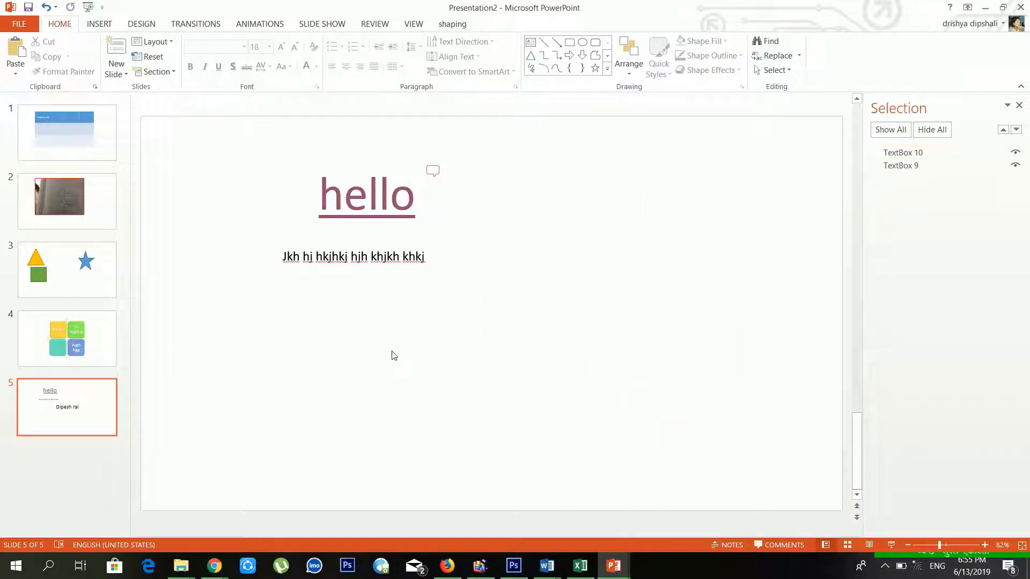
{"action": "left_click", "coordinate": [106, 28]}
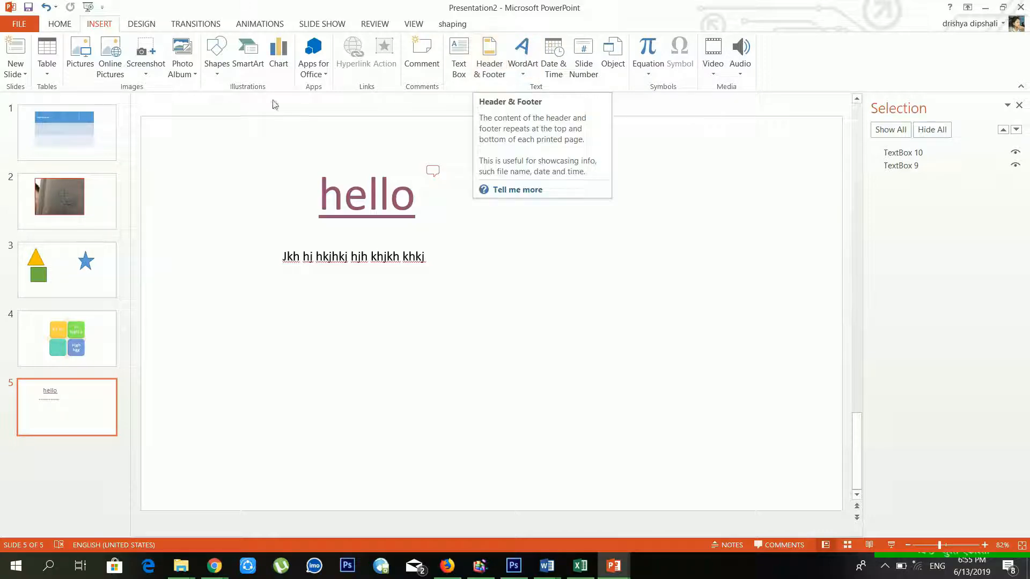
{"action": "left_click", "coordinate": [491, 73]}
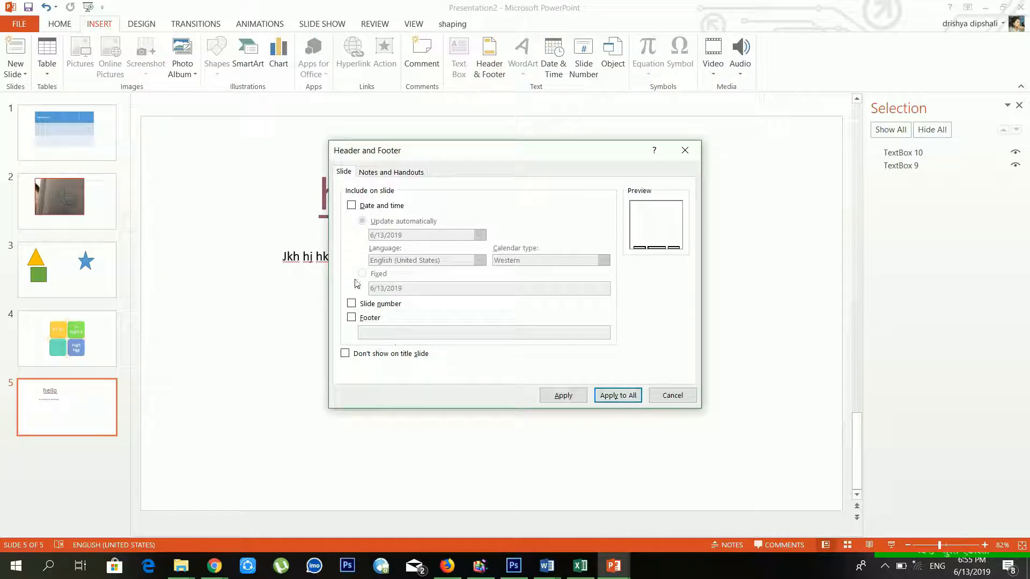
{"action": "left_click", "coordinate": [381, 208]}
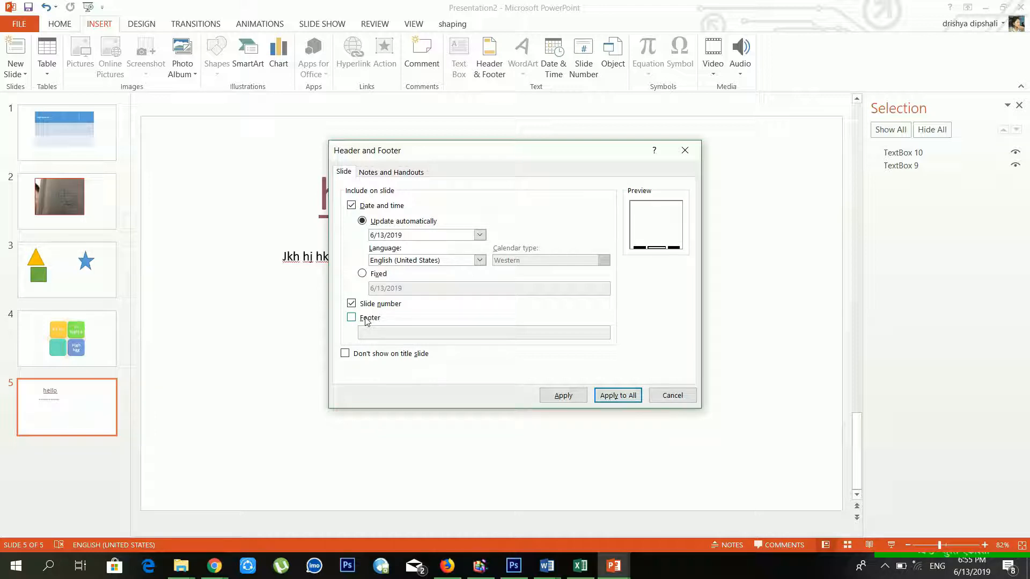
{"action": "left_click", "coordinate": [366, 321]}
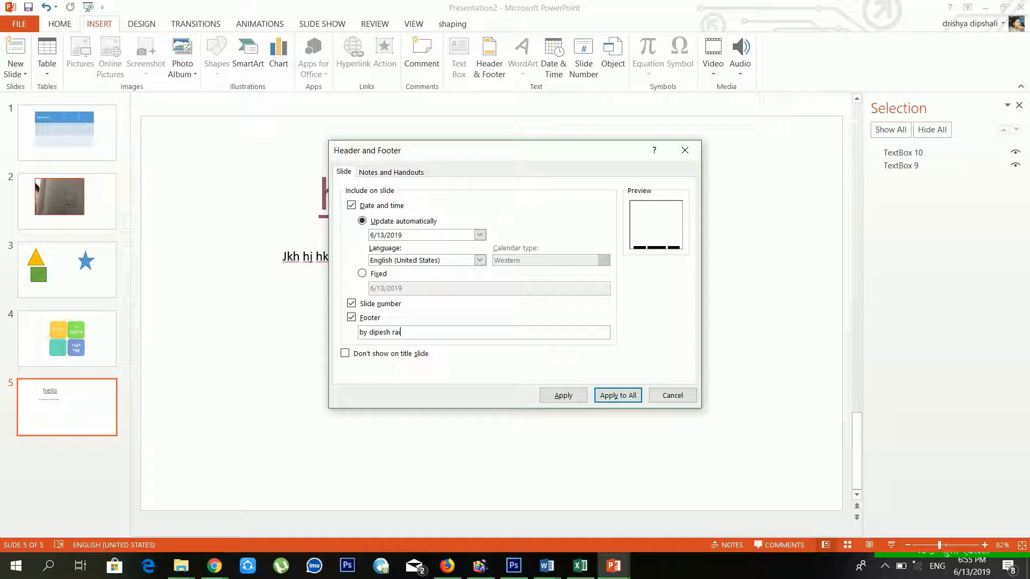
{"action": "left_click", "coordinate": [626, 398]}
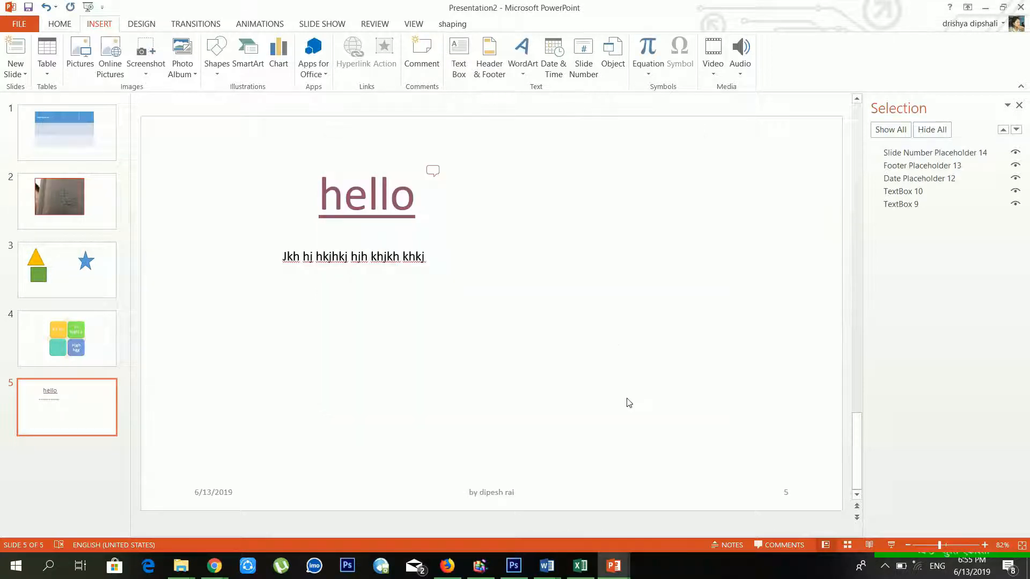
Check the new footers on slides 1 and 2, then place the cursor in slide 5's text line
{"action": "left_click", "coordinate": [71, 155]}
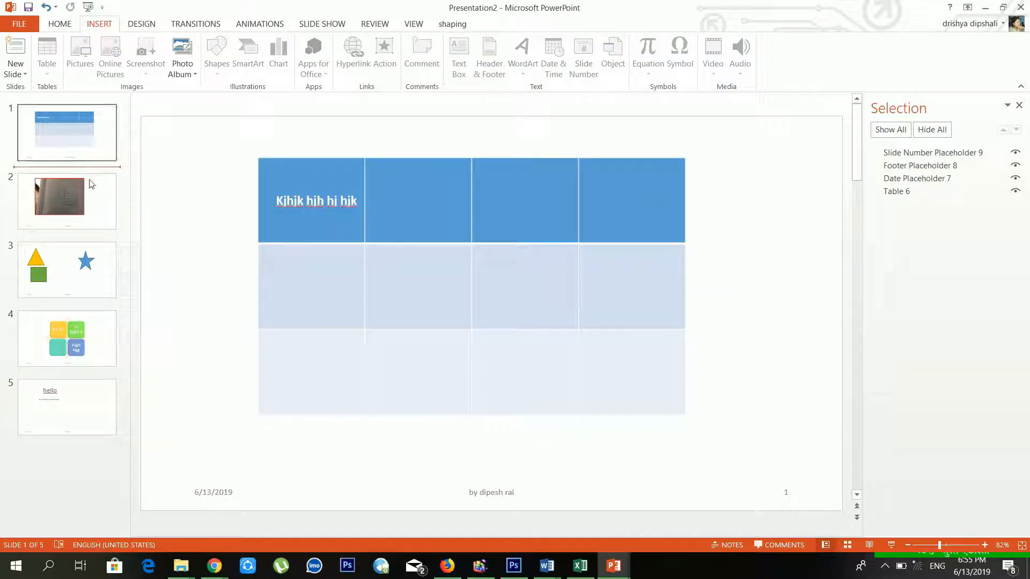
{"action": "left_click", "coordinate": [81, 206]}
{"action": "left_click", "coordinate": [231, 493]}
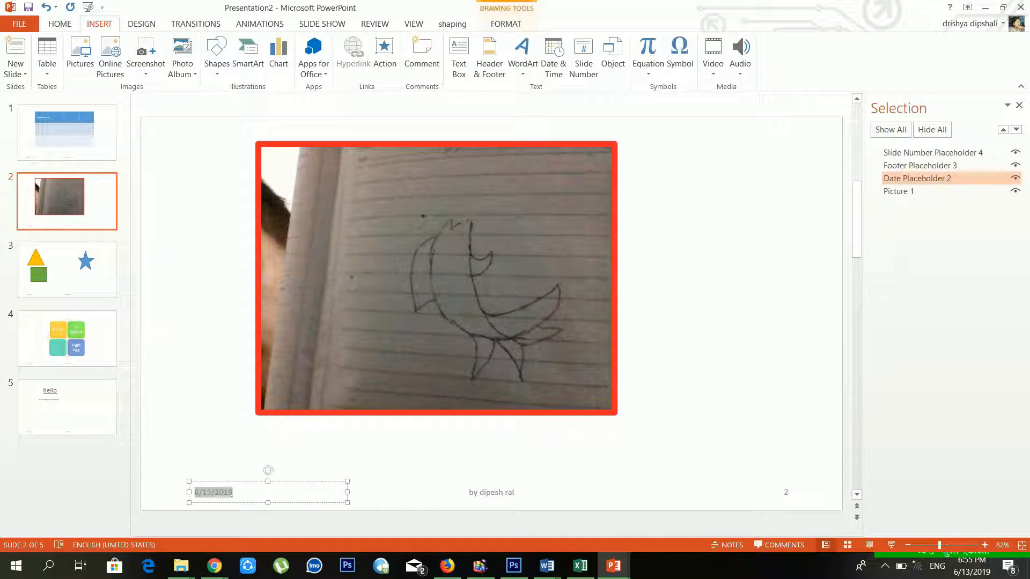
{"action": "left_click", "coordinate": [476, 496]}
{"action": "left_click", "coordinate": [466, 317]}
{"action": "left_click", "coordinate": [110, 158]}
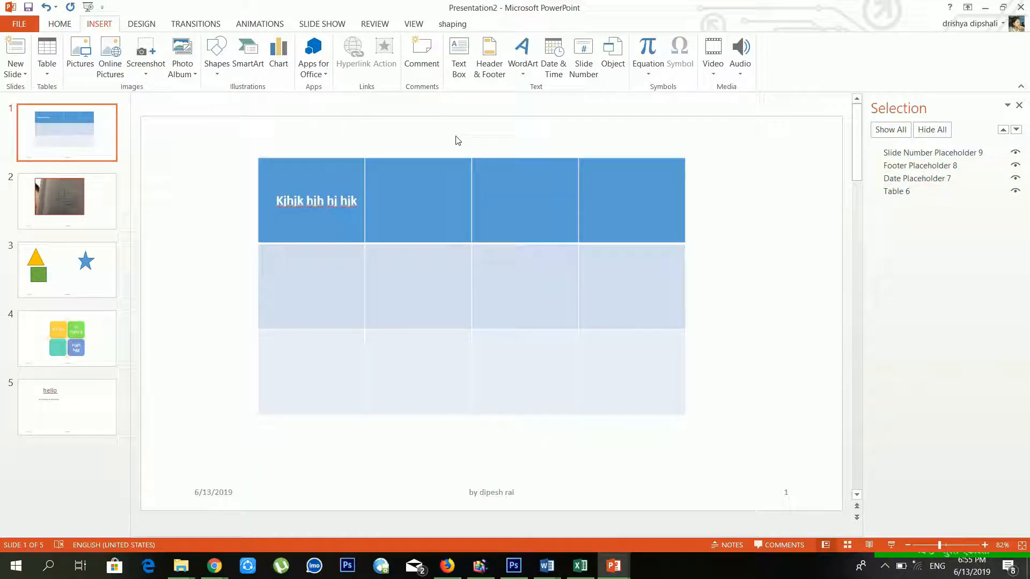
{"action": "scroll", "coordinate": [457, 141], "scroll_direction": "down", "scroll_amount": 4}
{"action": "left_click", "coordinate": [54, 208]}
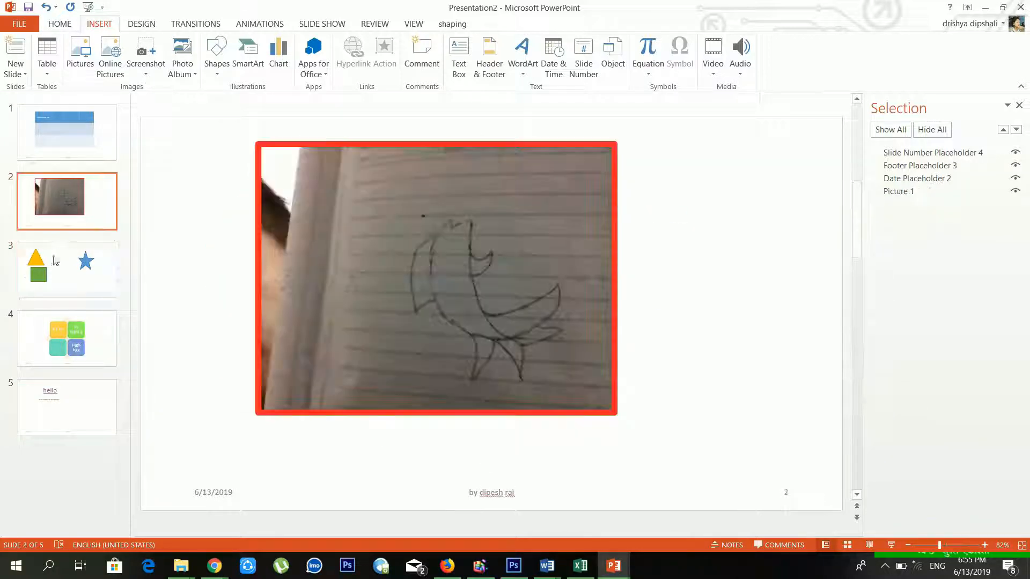
{"action": "left_click", "coordinate": [92, 394]}
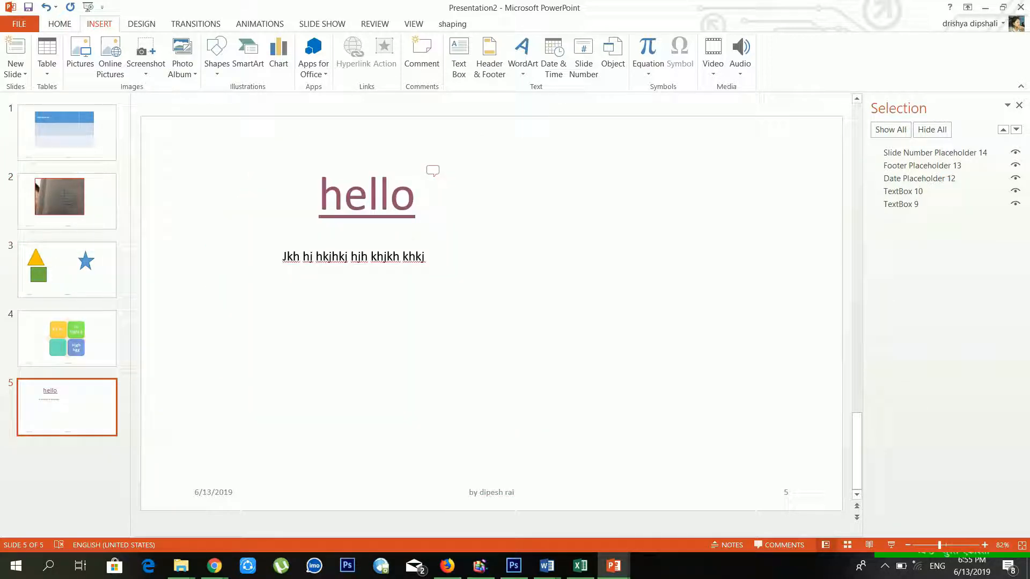
{"action": "left_click", "coordinate": [408, 256]}
{"action": "left_click", "coordinate": [446, 253]}
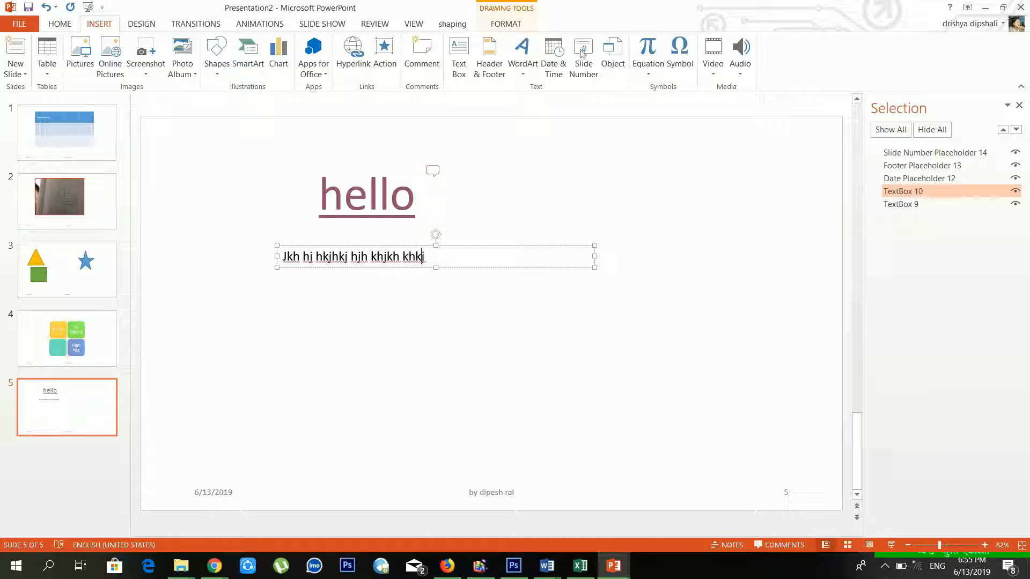
Insert the date 'Thursday, June 13, 2019' into slide 5's text line and reopen Header and Footer
{"action": "left_click", "coordinate": [557, 60]}
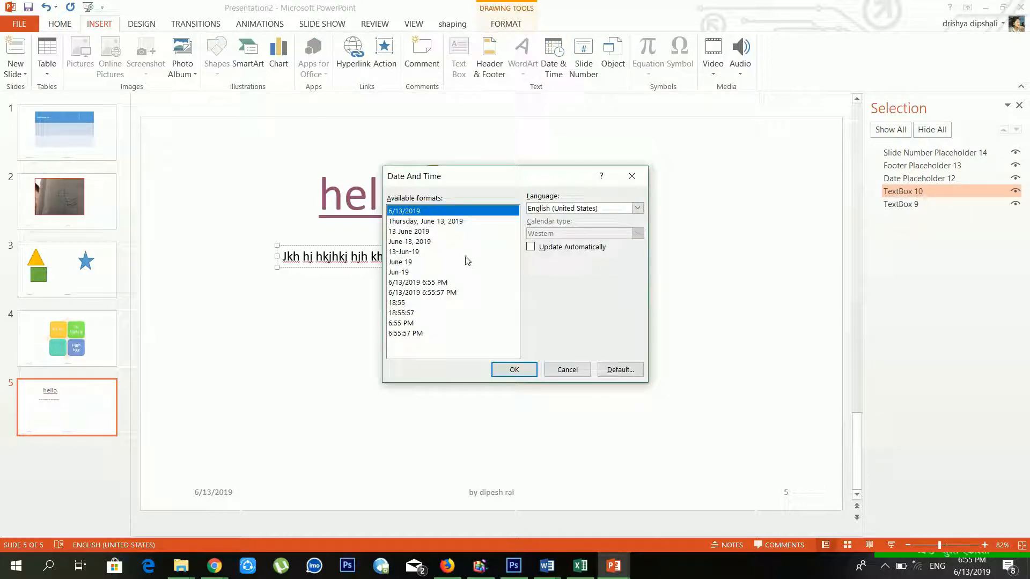
{"action": "left_click", "coordinate": [438, 231]}
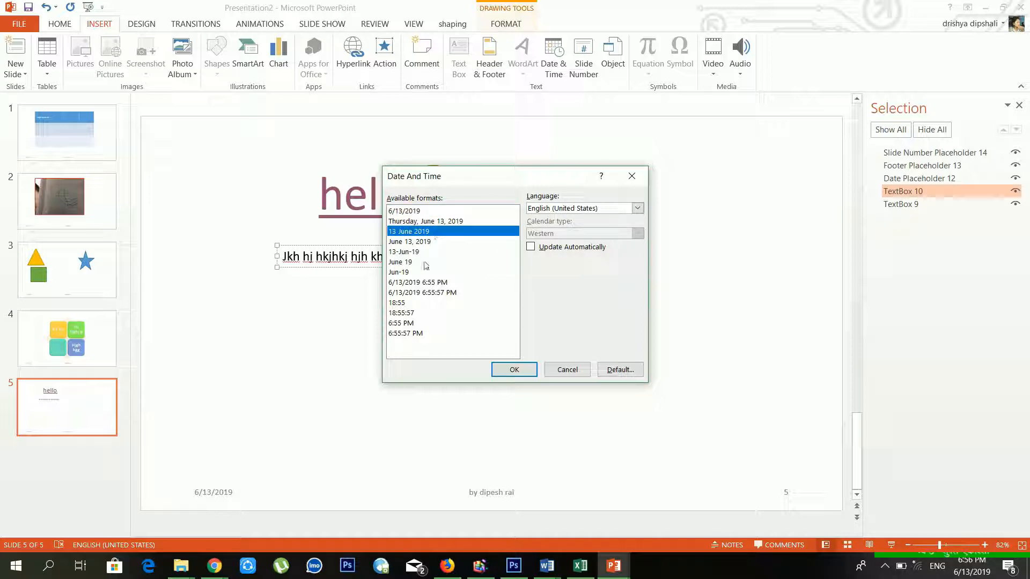
{"action": "left_click", "coordinate": [419, 282]}
{"action": "left_click", "coordinate": [436, 231]}
{"action": "left_click", "coordinate": [448, 221]}
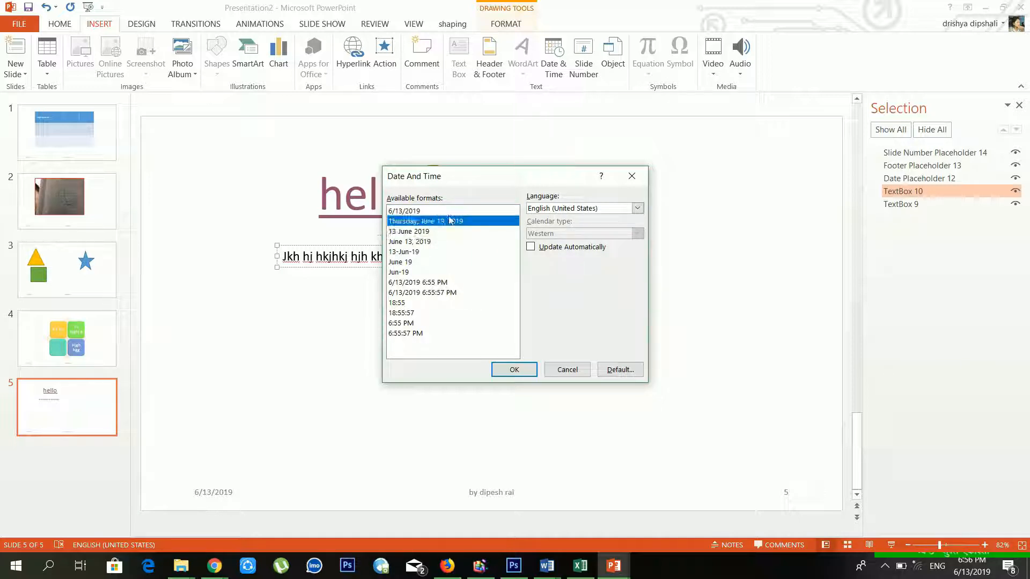
{"action": "left_click", "coordinate": [501, 368]}
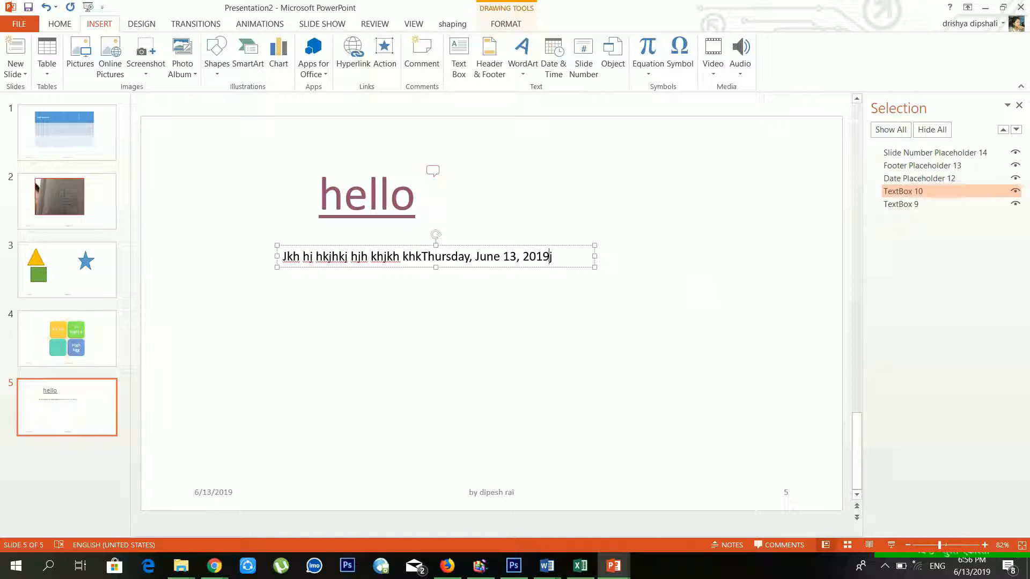
{"action": "left_click", "coordinate": [528, 166]}
{"action": "left_click", "coordinate": [583, 65]}
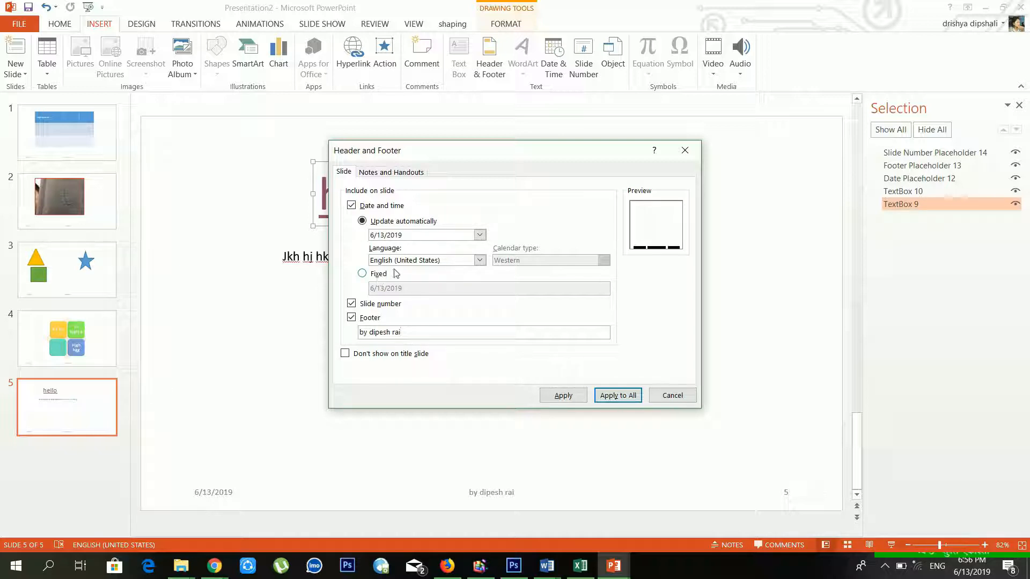
Apply the notes and handouts header 'business slideshow' to all pages with the date left off
{"action": "left_click", "coordinate": [407, 174]}
{"action": "left_click", "coordinate": [396, 207]}
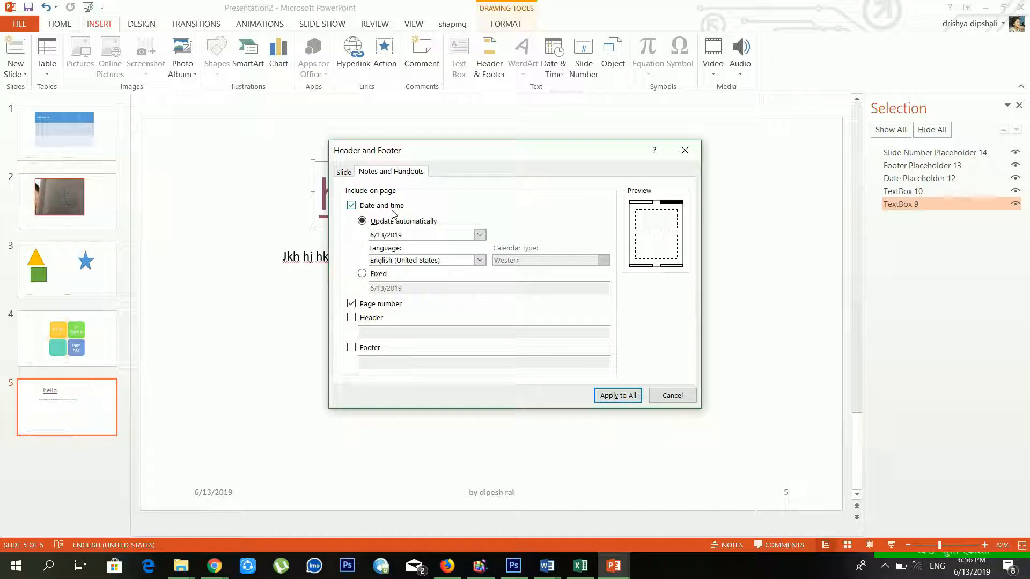
{"action": "left_click", "coordinate": [396, 207]}
{"action": "left_click", "coordinate": [375, 323]}
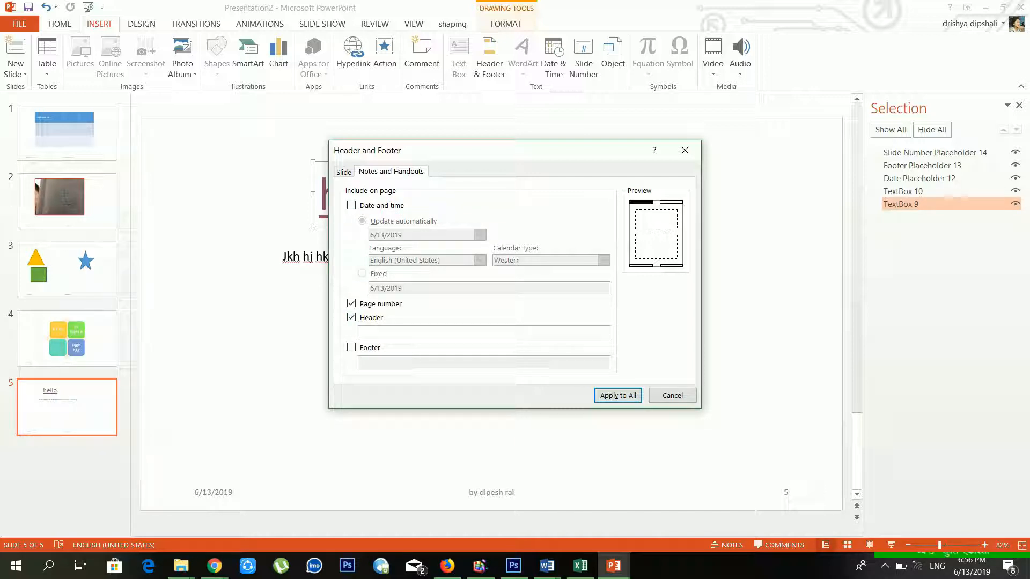
{"action": "type", "text": "business slideshow"}
{"action": "left_click", "coordinate": [615, 397]}
{"action": "left_click", "coordinate": [69, 137]}
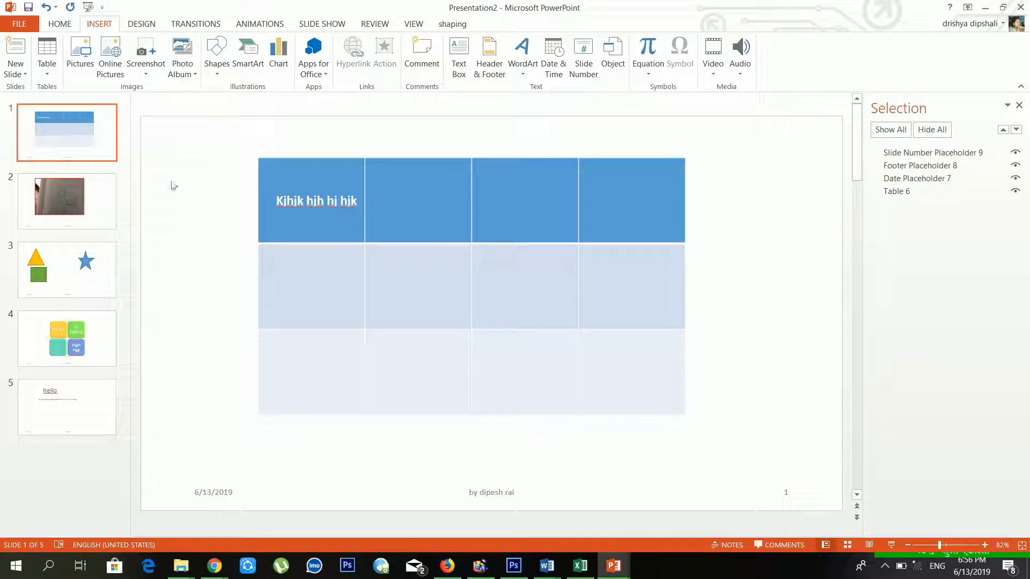
Check the footers on slides 1 and 2 and review both Header and Footer tabs, closing unchanged
{"action": "left_click", "coordinate": [491, 492]}
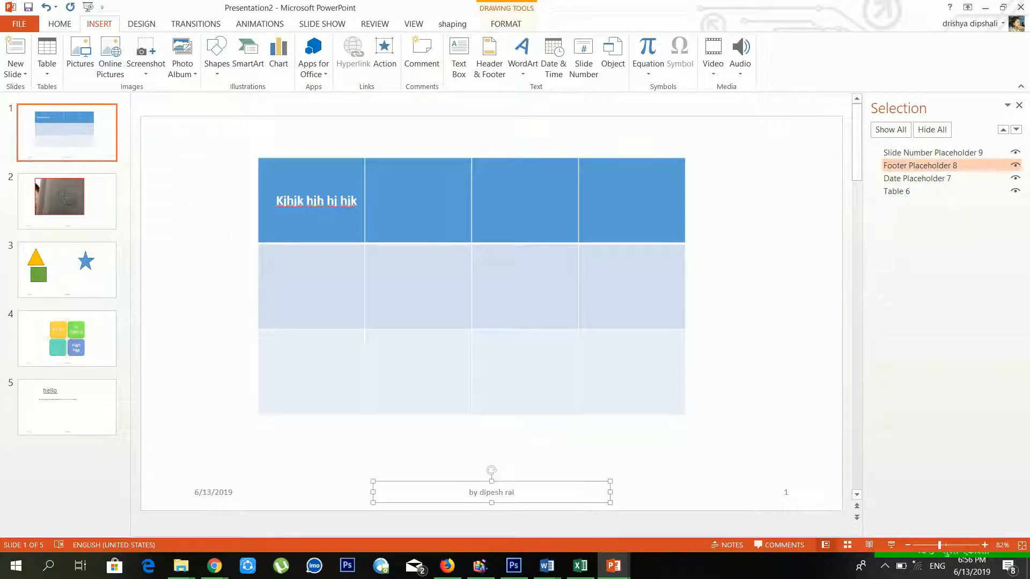
{"action": "left_click", "coordinate": [64, 209]}
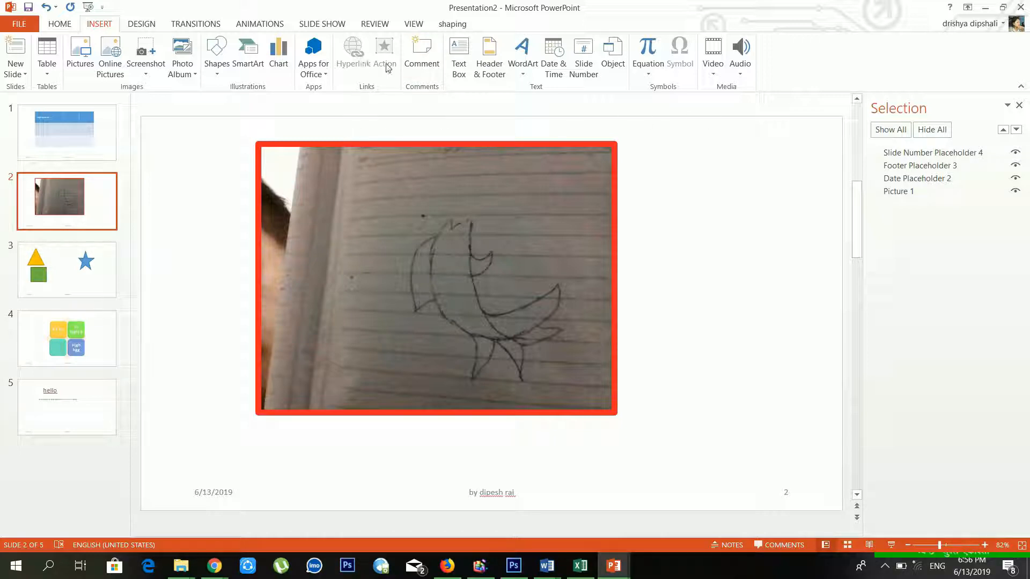
{"action": "left_click", "coordinate": [595, 64]}
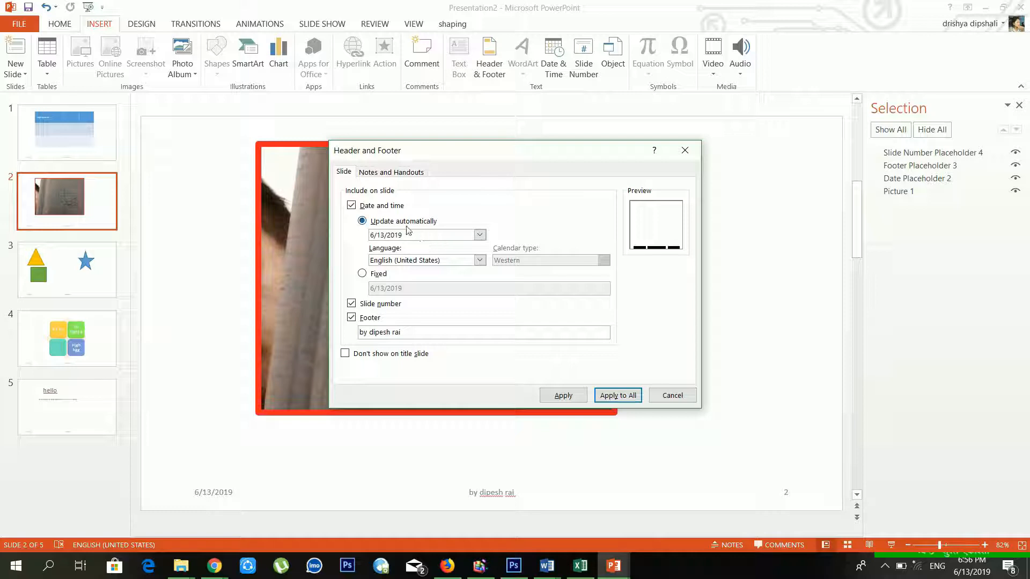
{"action": "left_click", "coordinate": [396, 173]}
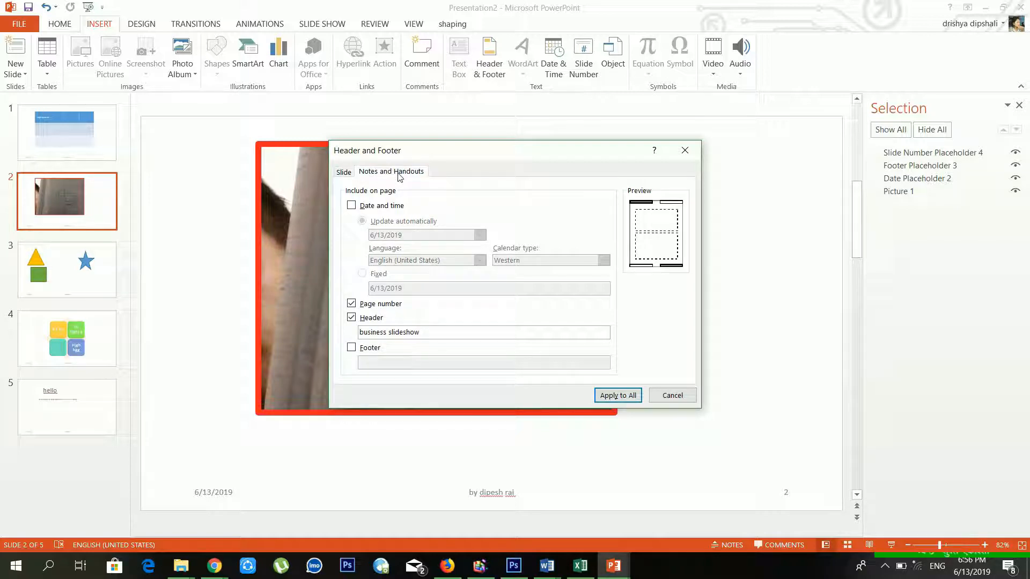
{"action": "left_click", "coordinate": [361, 352]}
{"action": "left_click", "coordinate": [361, 352]}
{"action": "left_click", "coordinate": [352, 348]}
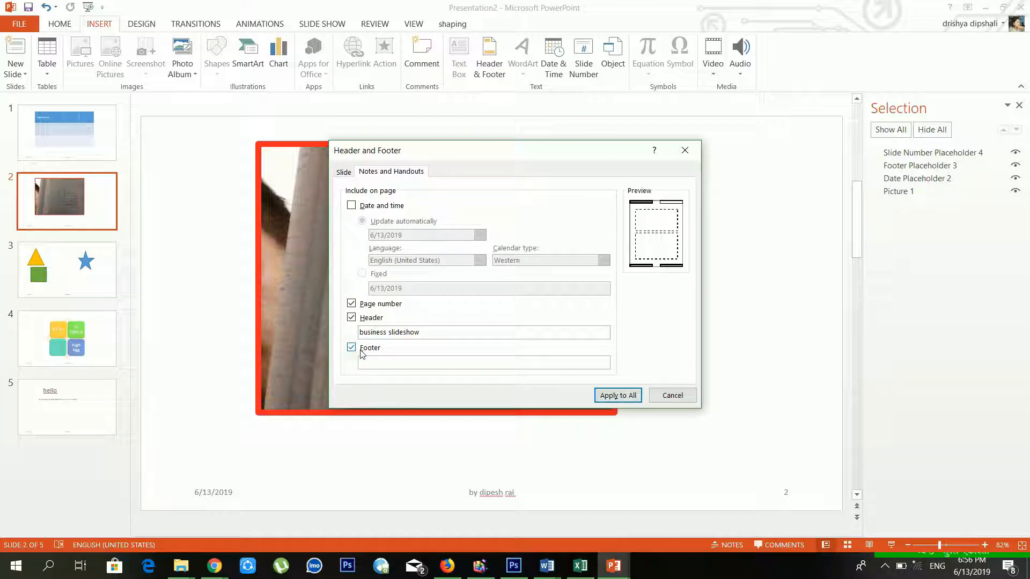
{"action": "left_click", "coordinate": [344, 171]}
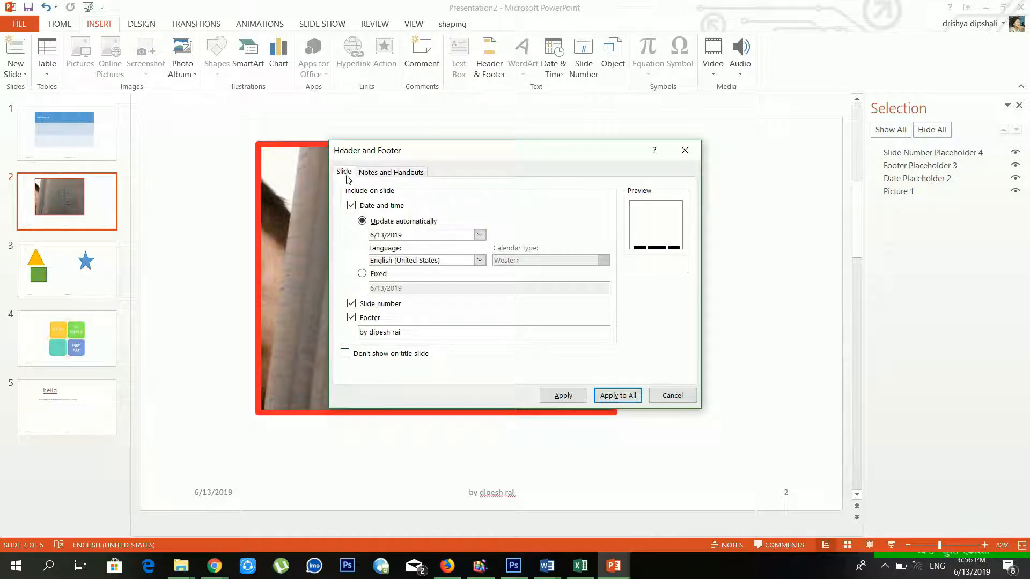
{"action": "left_click", "coordinate": [684, 151]}
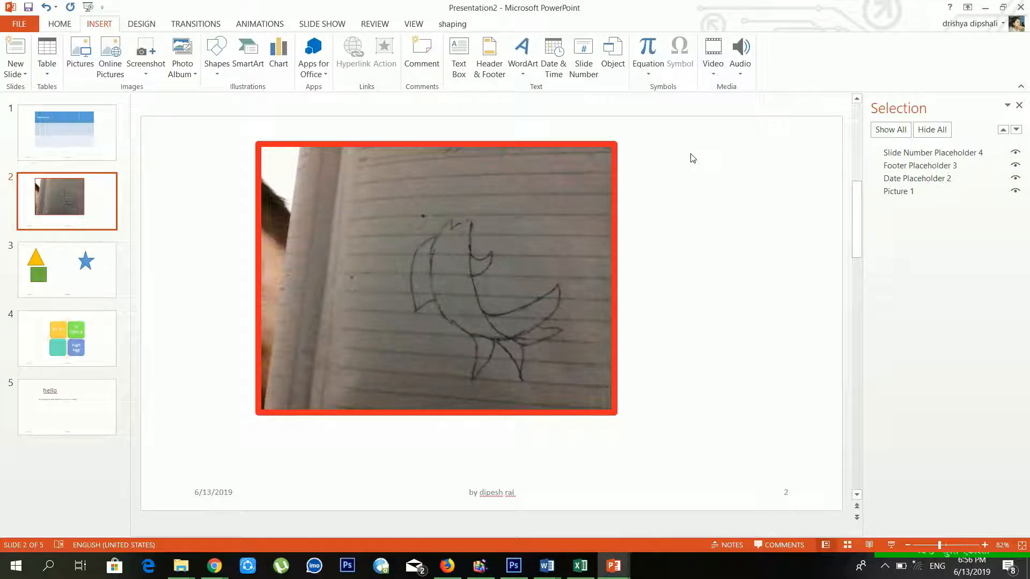
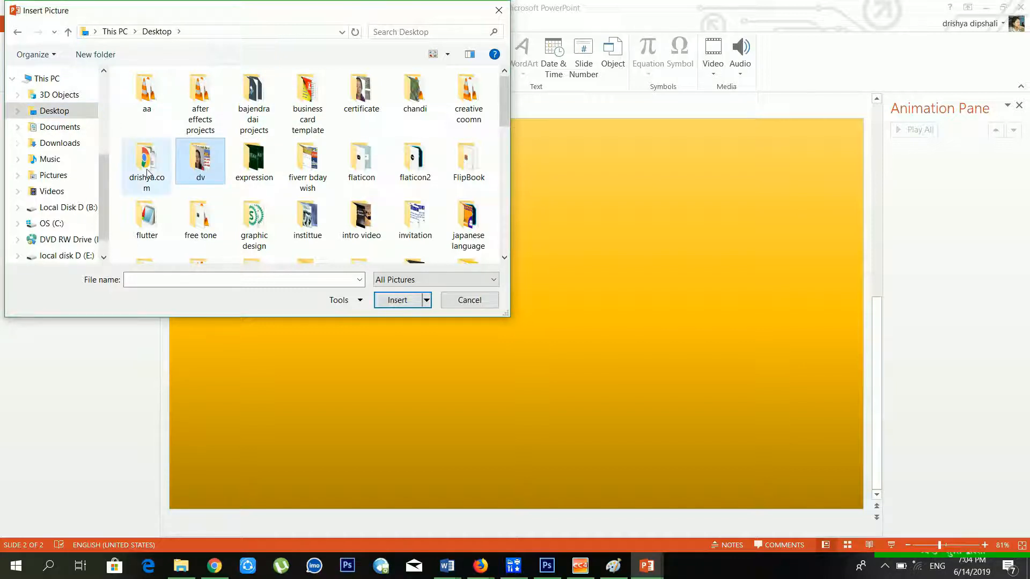
Insert the Camera Roll photo WIN_20180224_21_46_31_Pro on slide 2 and nudge it up-left
{"action": "left_click", "coordinate": [65, 177]}
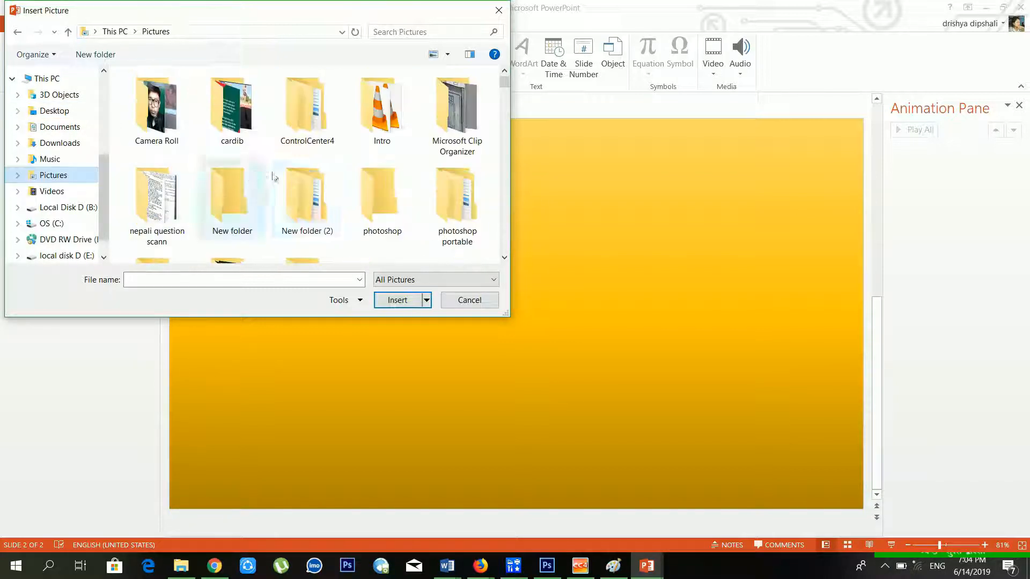
{"action": "double_click", "coordinate": [176, 121]}
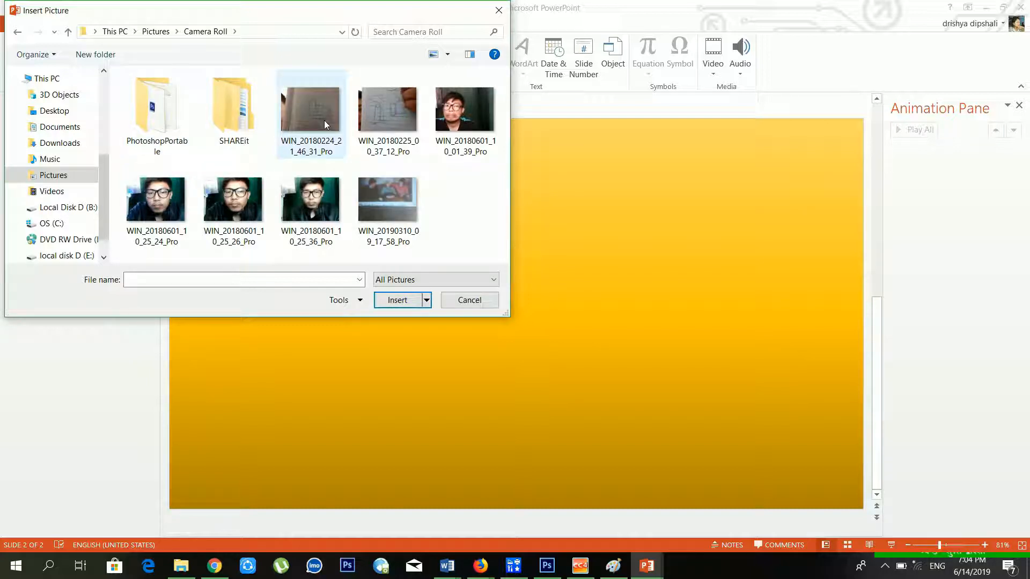
{"action": "left_click", "coordinate": [314, 115]}
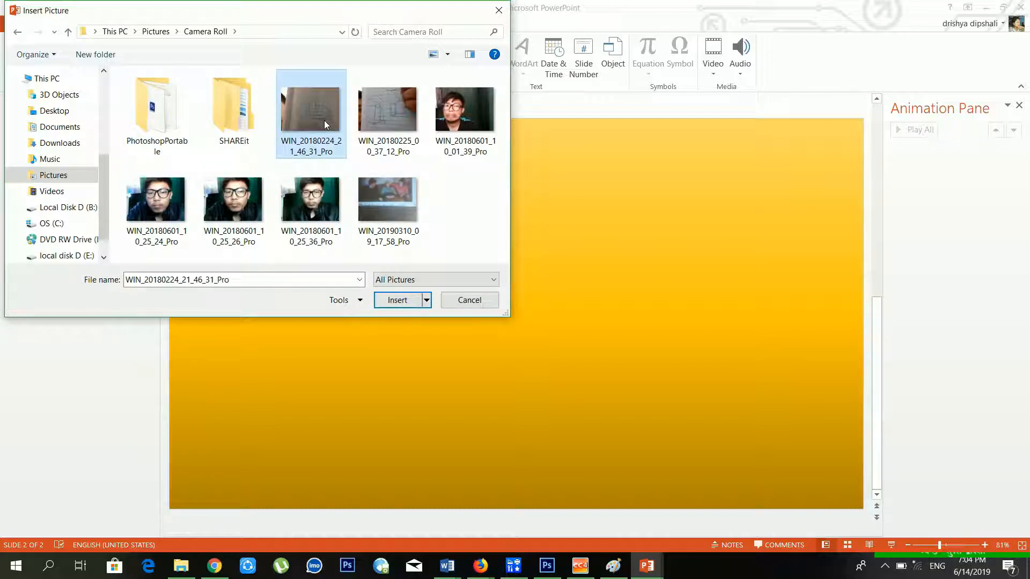
{"action": "left_click", "coordinate": [399, 301]}
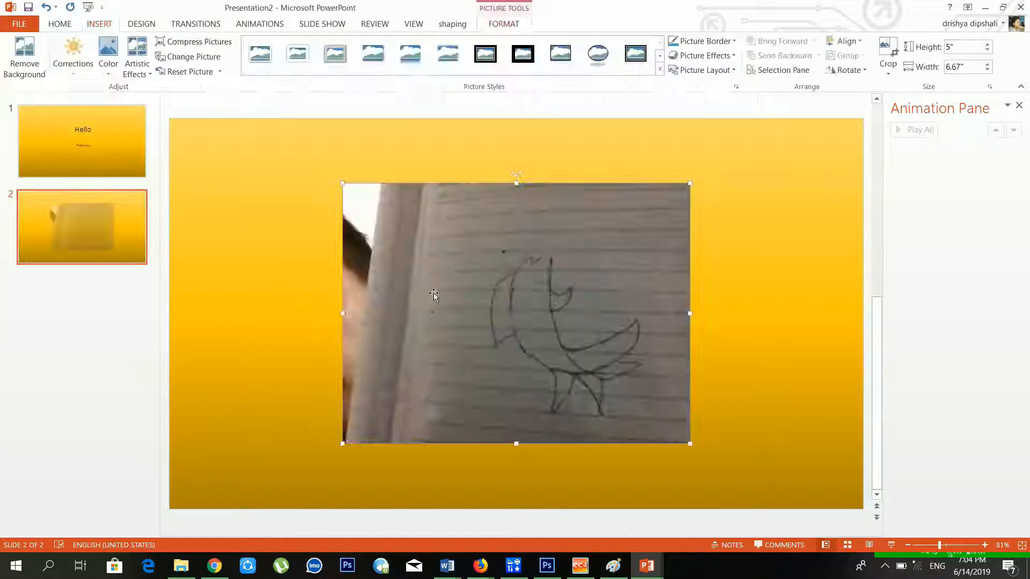
{"action": "left_click_drag", "start_coordinate": [435, 268], "coordinate": [341, 251]}
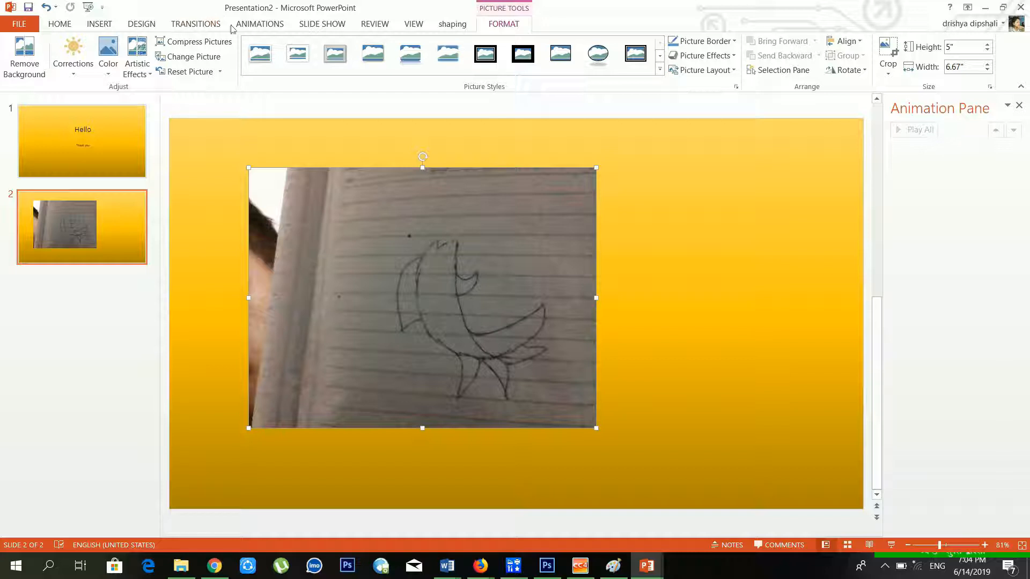
{"action": "left_click", "coordinate": [256, 25]}
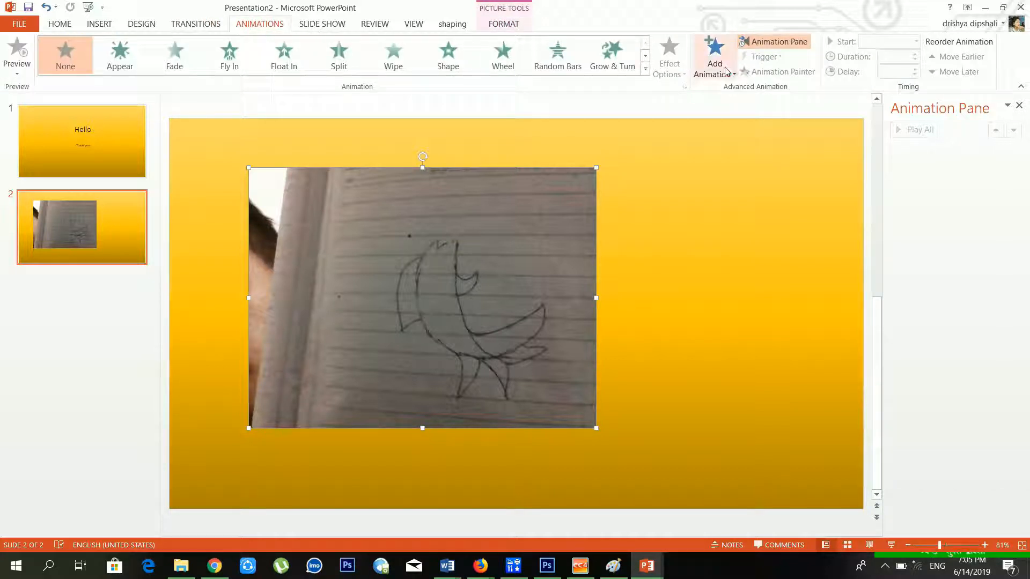
Apply a Fly In entrance animation to the sketch photo, keeping the default direction
{"action": "left_click", "coordinate": [726, 72]}
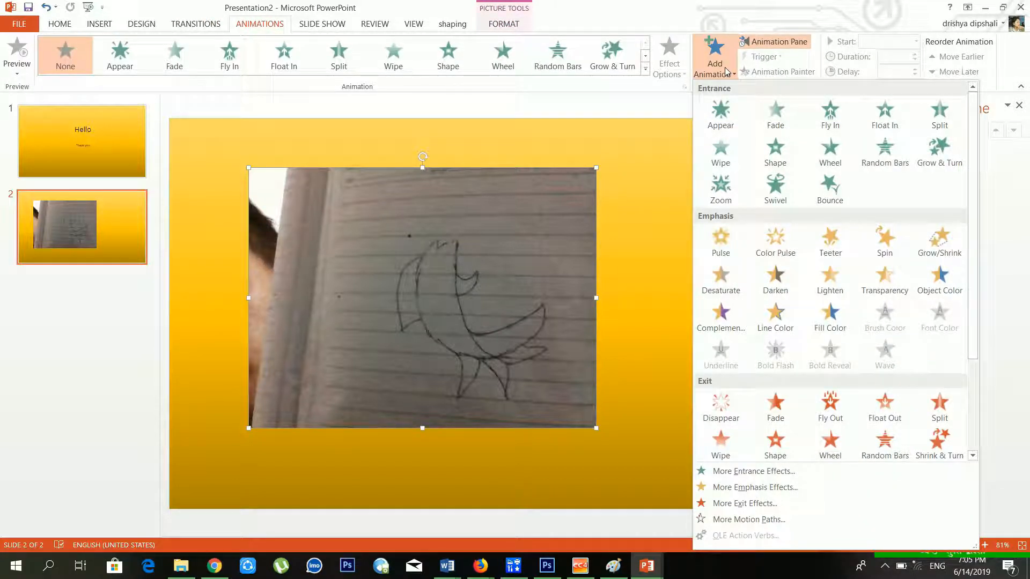
{"action": "left_click", "coordinate": [830, 112]}
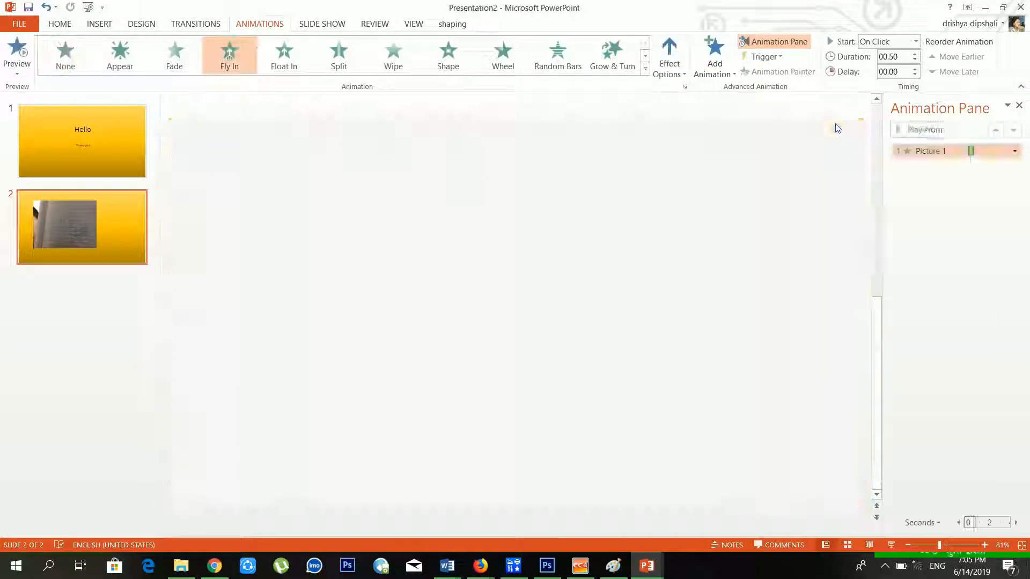
{"action": "left_click", "coordinate": [670, 74]}
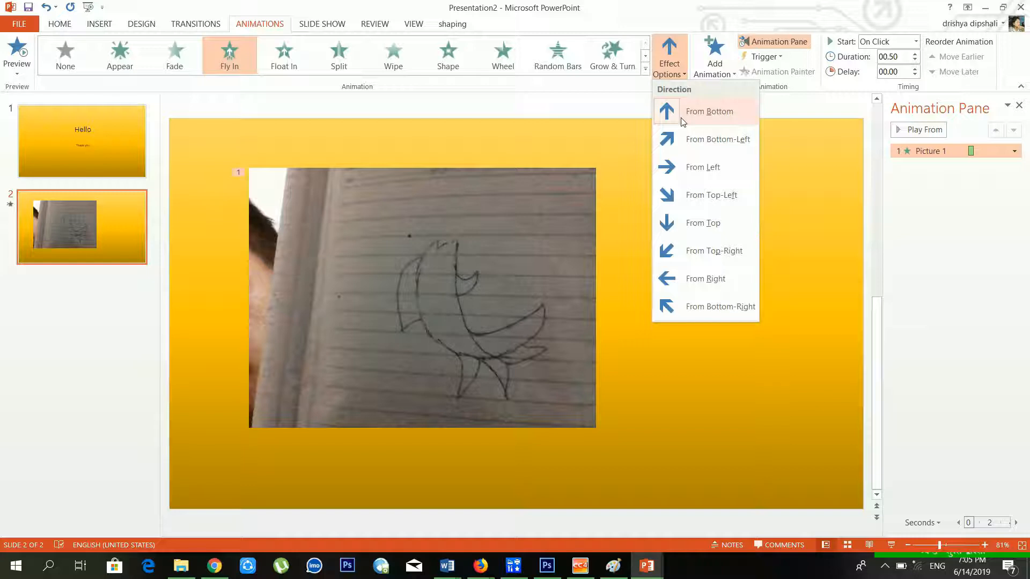
{"action": "left_click", "coordinate": [621, 200]}
{"action": "left_click", "coordinate": [341, 25]}
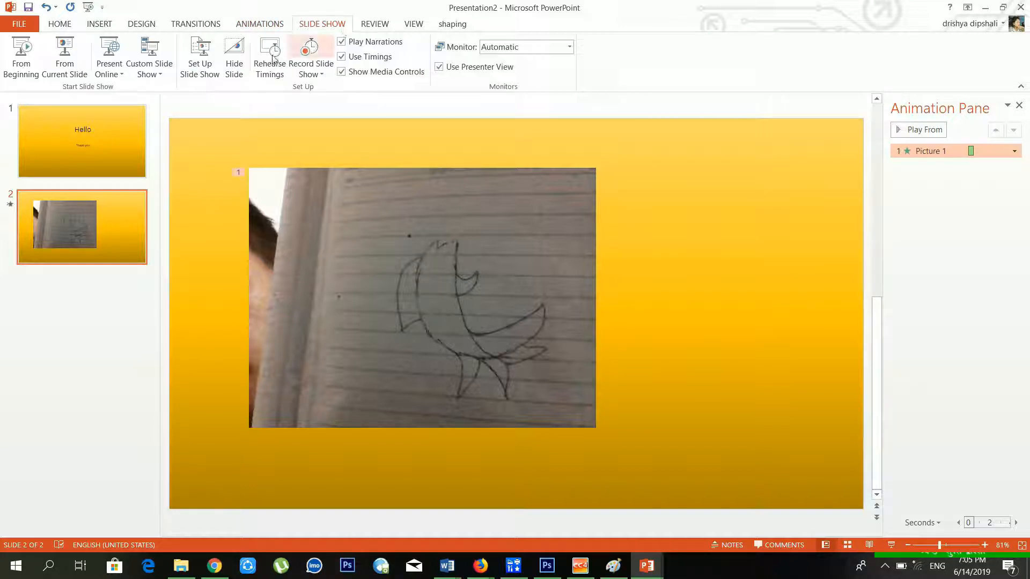
{"action": "left_click", "coordinate": [63, 69]}
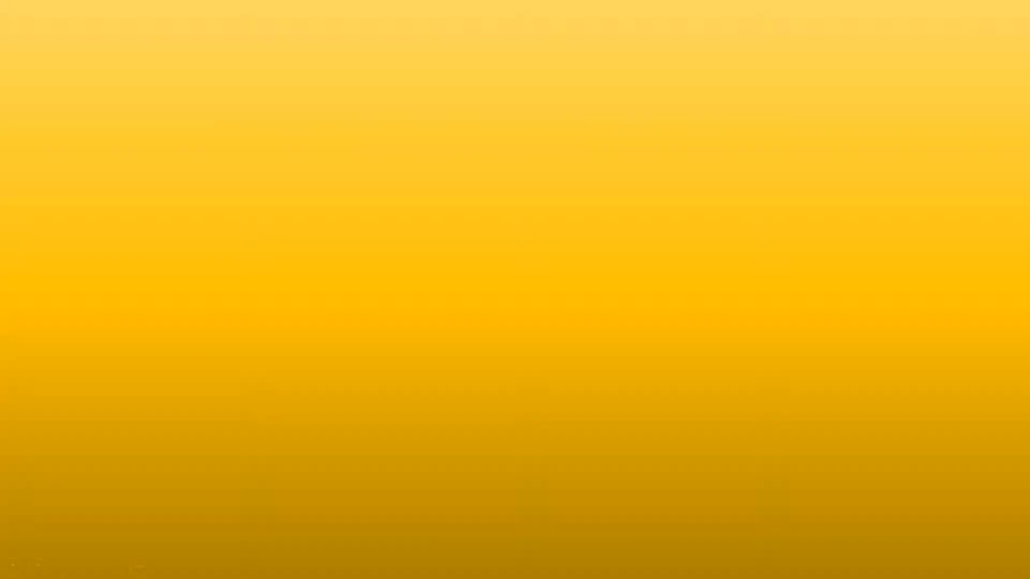
{"action": "left_click", "coordinate": [615, 288]}
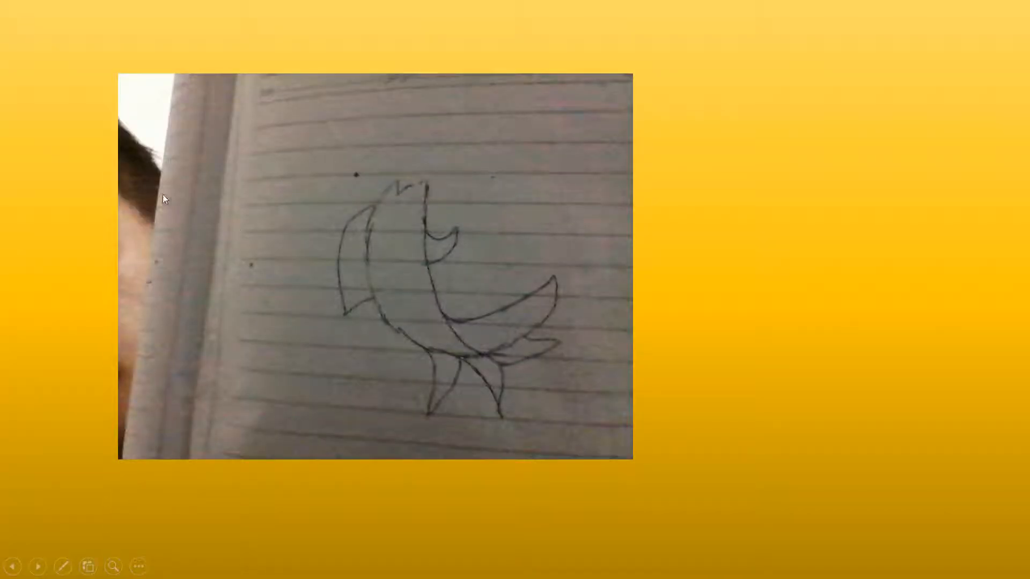
{"action": "key", "text": "Escape"}
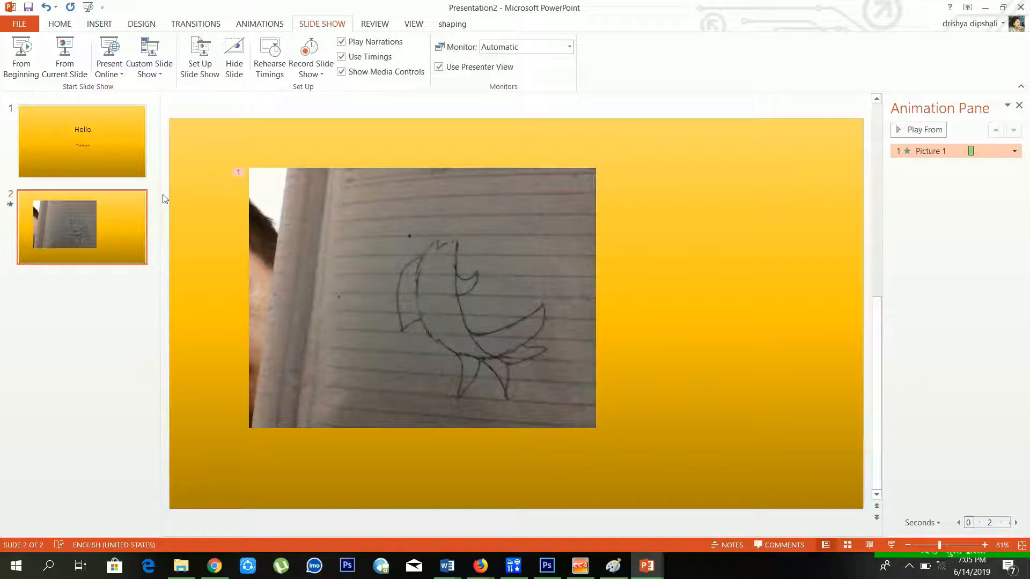
{"action": "left_click", "coordinate": [368, 325]}
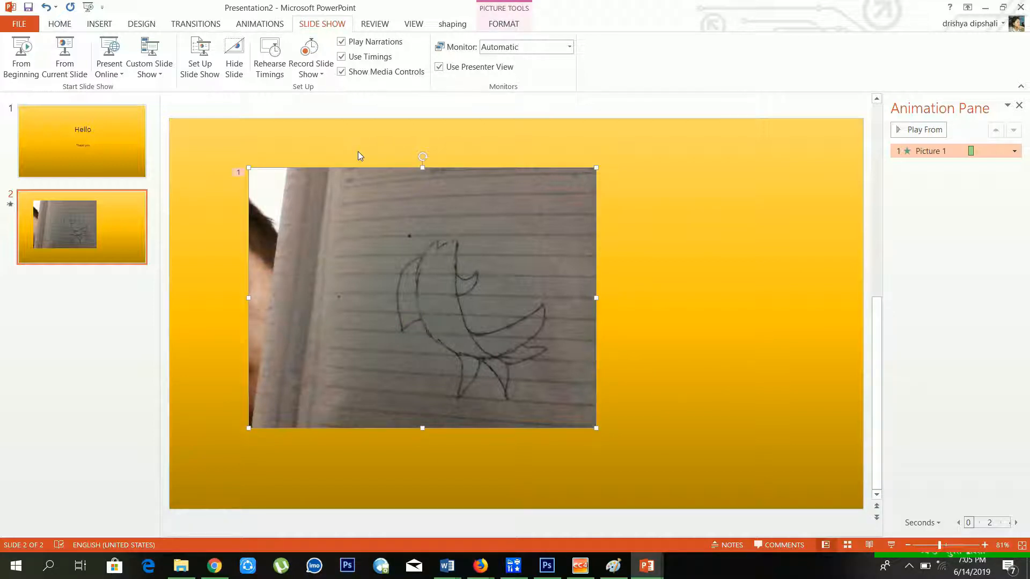
Change the photo's Fly In direction to From Top and preview it in the slide show
{"action": "left_click", "coordinate": [260, 23]}
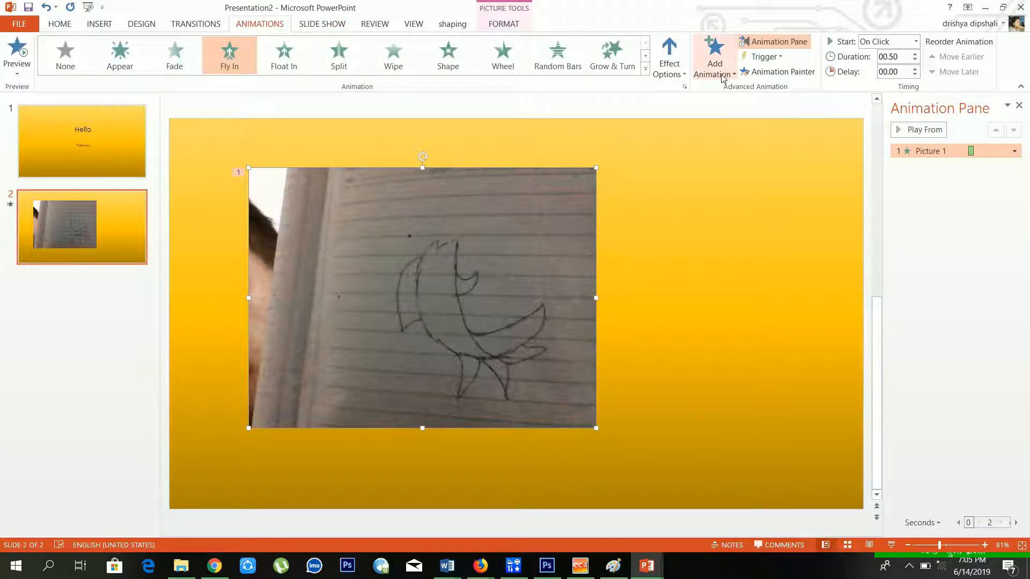
{"action": "left_click", "coordinate": [681, 77]}
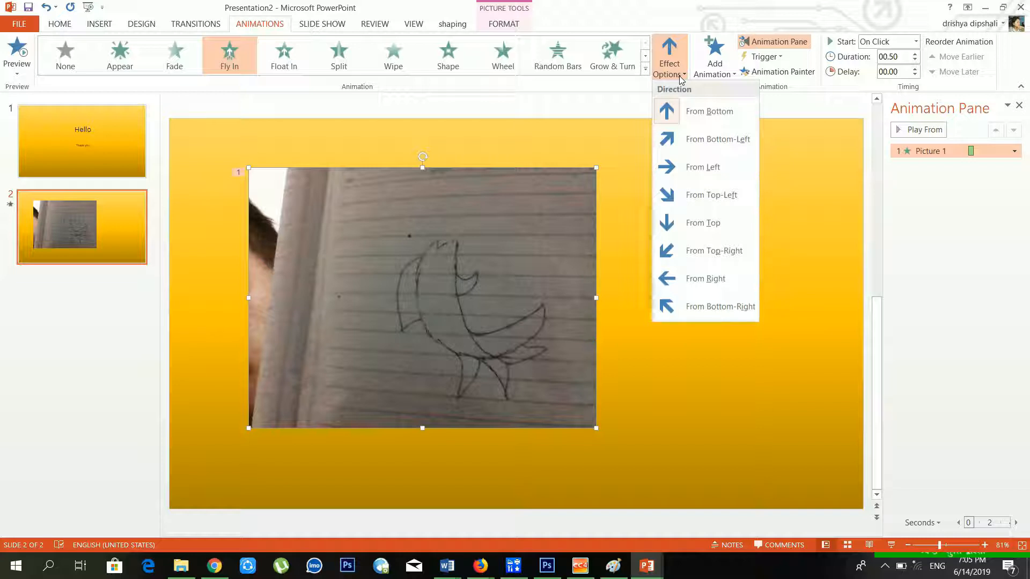
{"action": "left_click", "coordinate": [702, 221]}
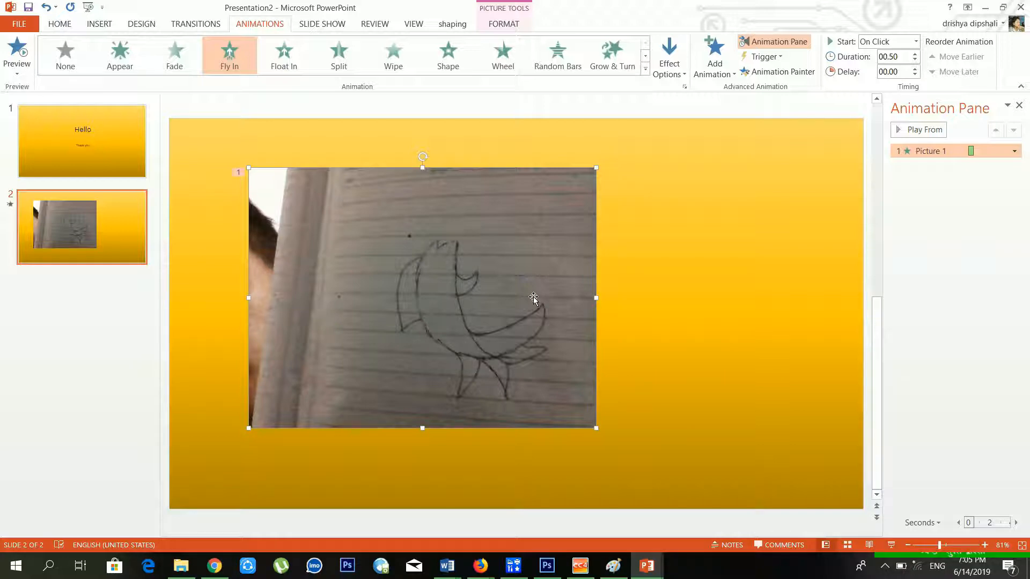
{"action": "key", "text": "F5"}
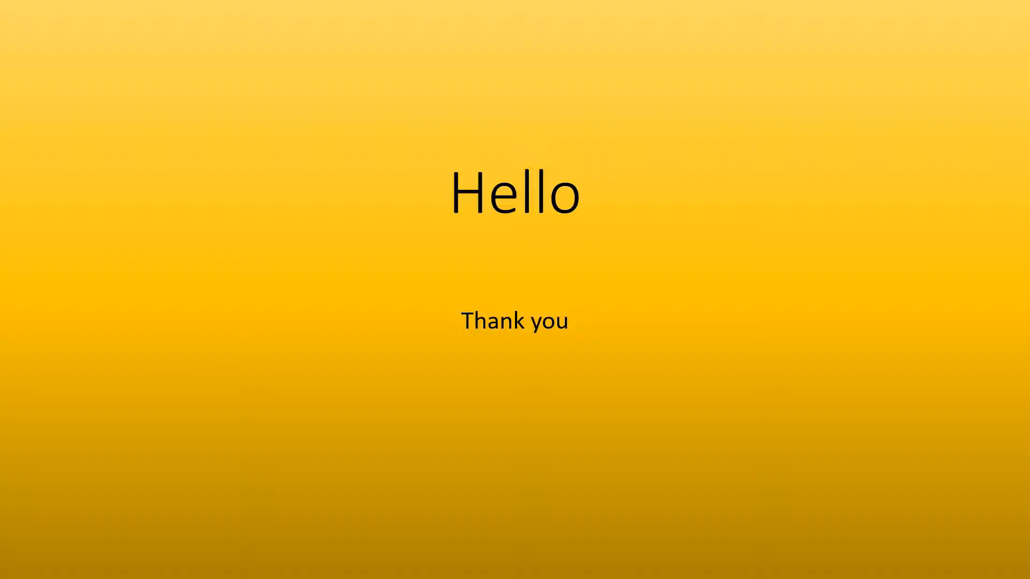
{"action": "key", "text": "Right"}
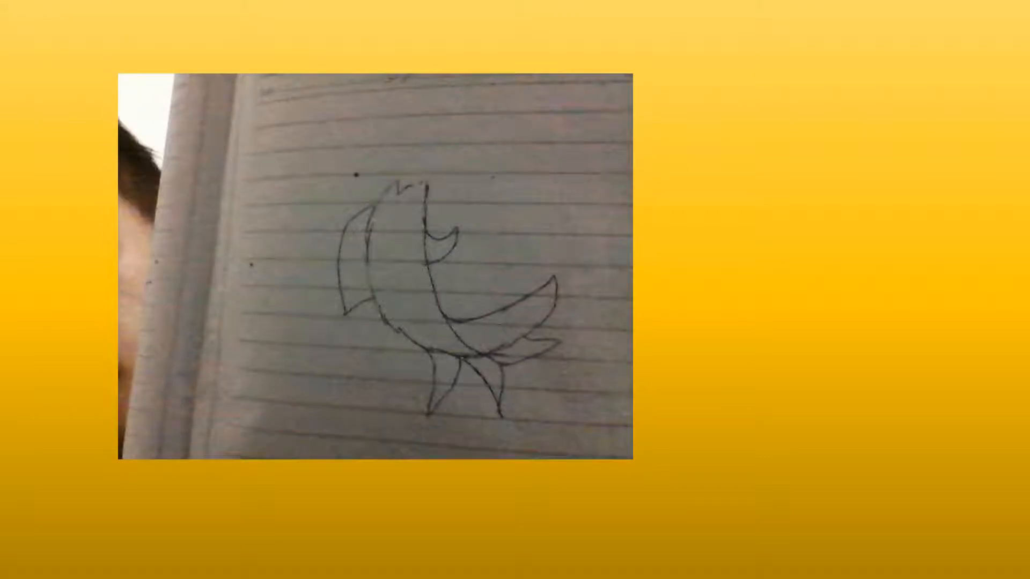
{"action": "key", "text": "Escape"}
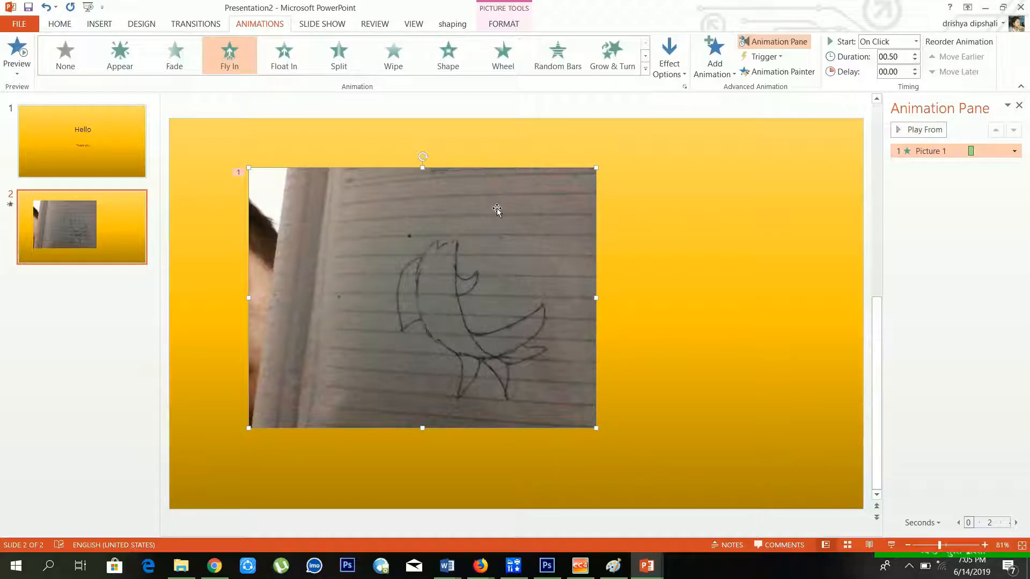
Try the Animation Painter on the photo, then reselect it and bring up the Trigger options
{"action": "left_click", "coordinate": [669, 63]}
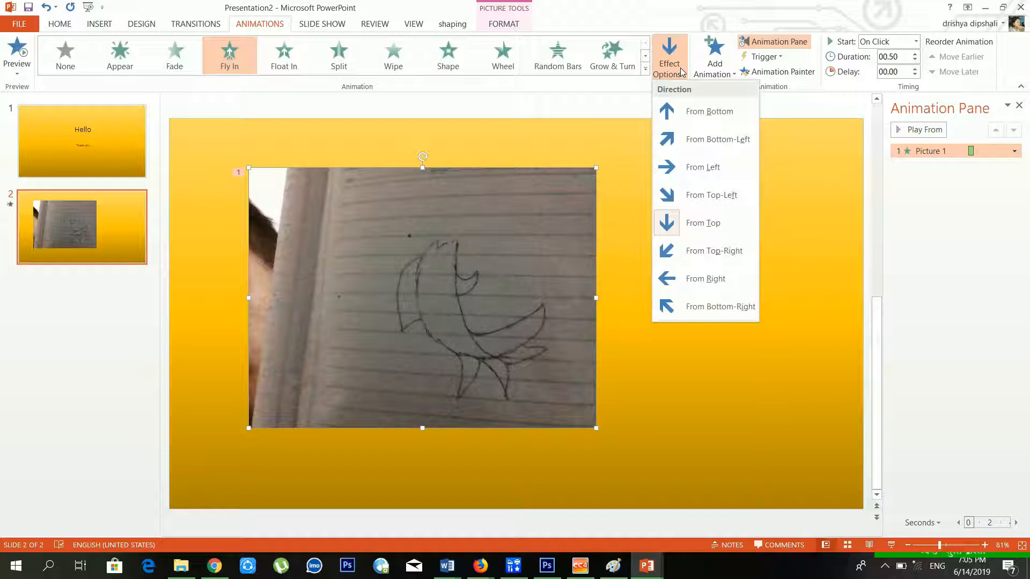
{"action": "left_click", "coordinate": [828, 169]}
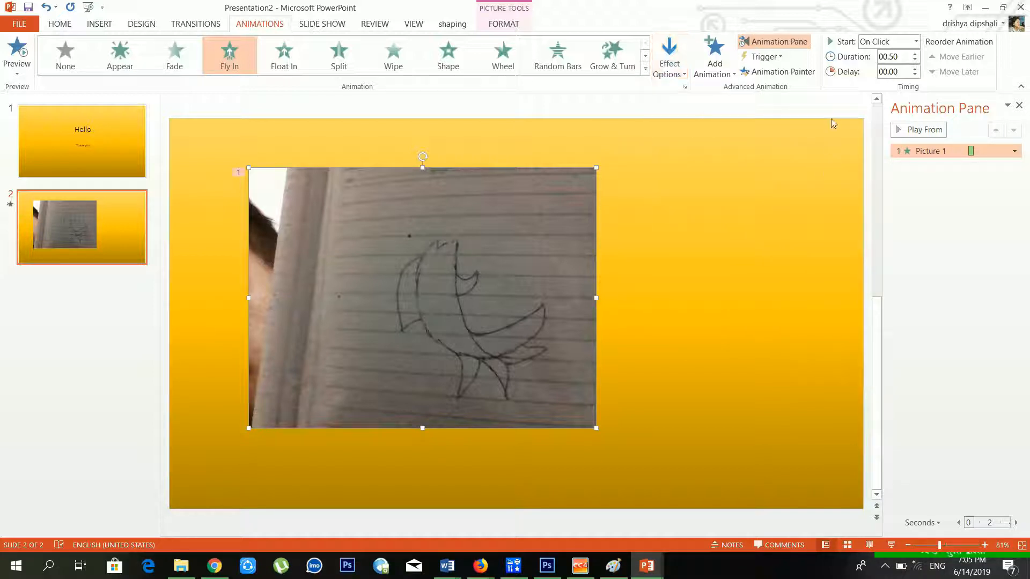
{"action": "left_click", "coordinate": [788, 78]}
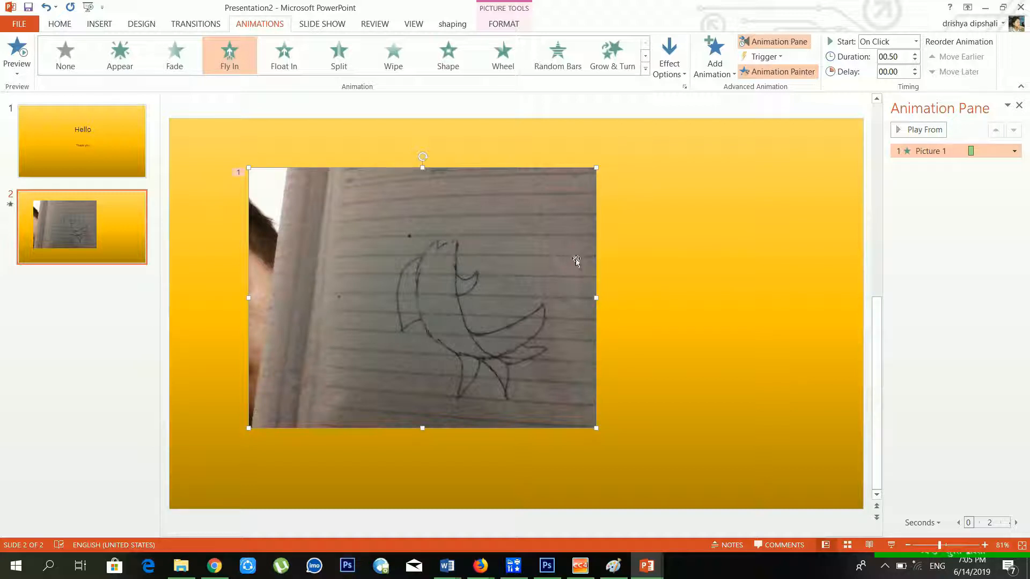
{"action": "left_click", "coordinate": [629, 189]}
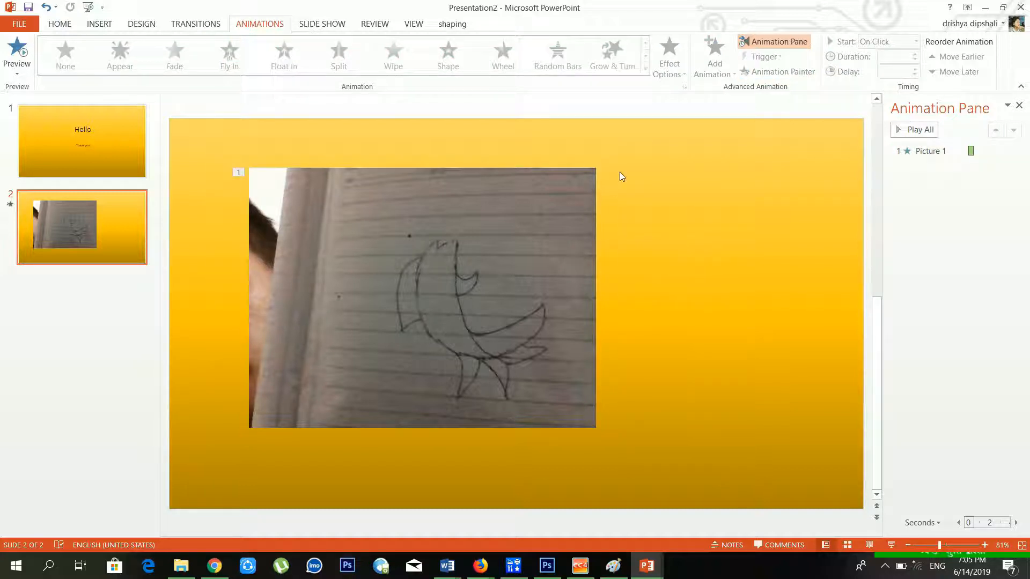
{"action": "left_click", "coordinate": [556, 281]}
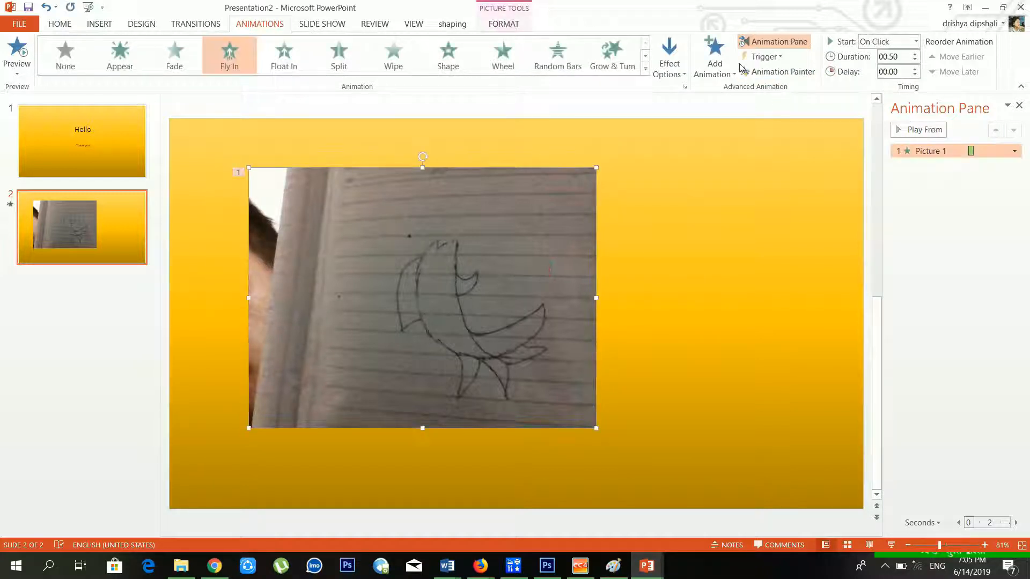
{"action": "left_click", "coordinate": [764, 56]}
{"action": "mouse_move", "coordinate": [771, 81]}
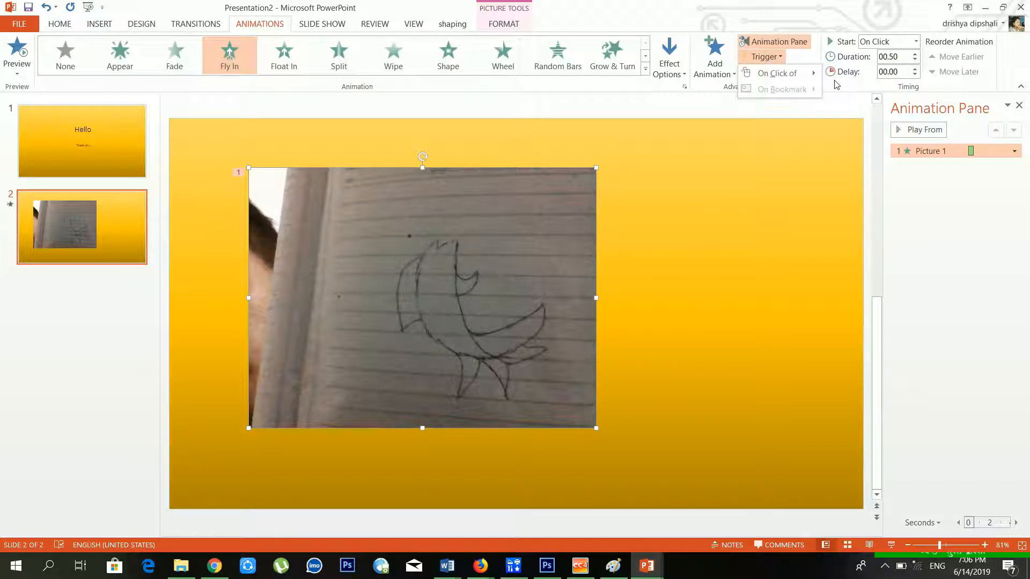
Set the Fly In trigger to On Click of Picture 1 and nudge the photo slightly right
{"action": "mouse_move", "coordinate": [801, 73]}
{"action": "left_click", "coordinate": [852, 74]}
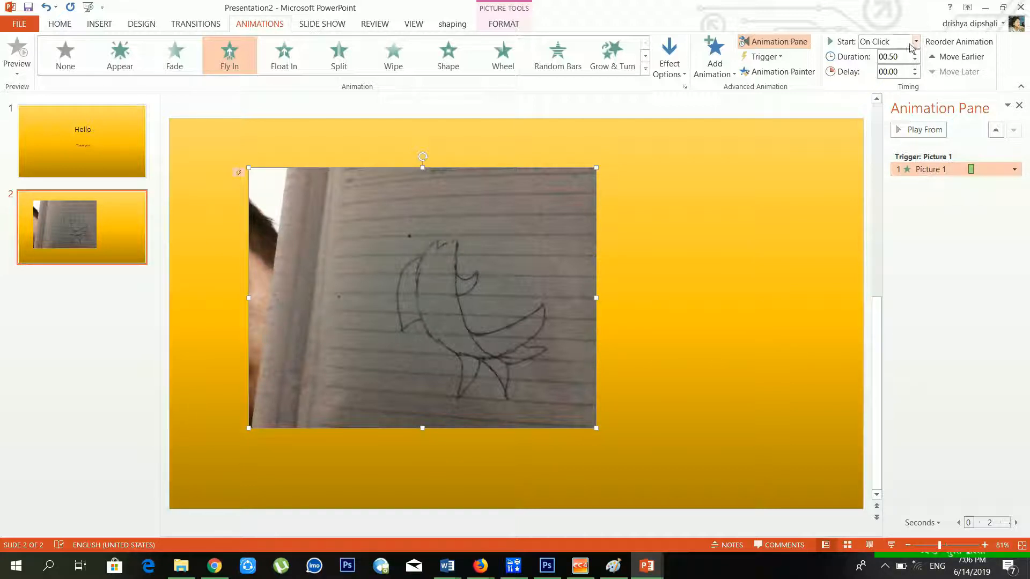
{"action": "mouse_move", "coordinate": [608, 203]}
{"action": "left_mouse_down"}
{"action": "mouse_move", "coordinate": [690, 209]}
{"action": "mouse_move", "coordinate": [599, 204]}
{"action": "left_mouse_up"}
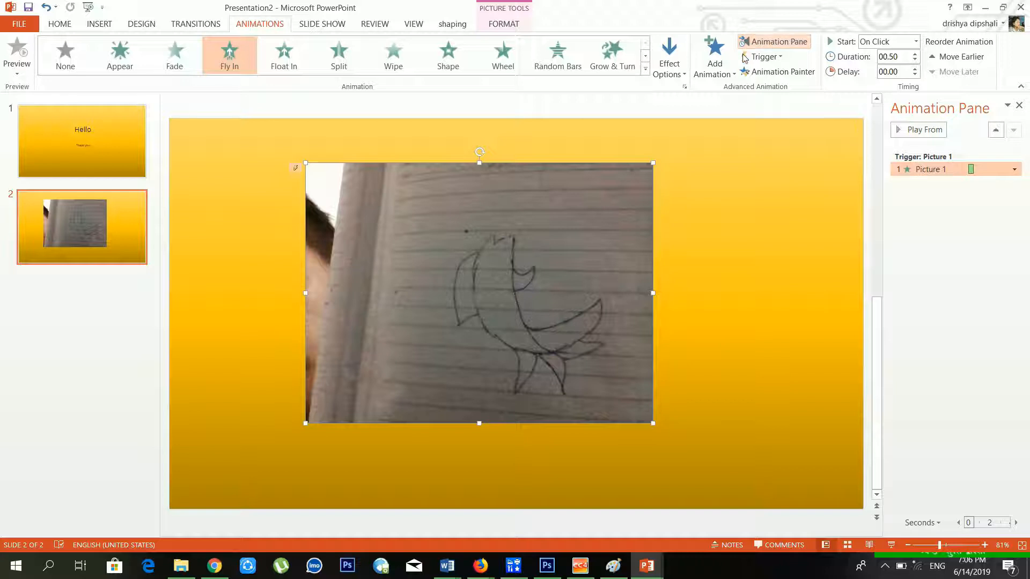
{"action": "left_click", "coordinate": [713, 62]}
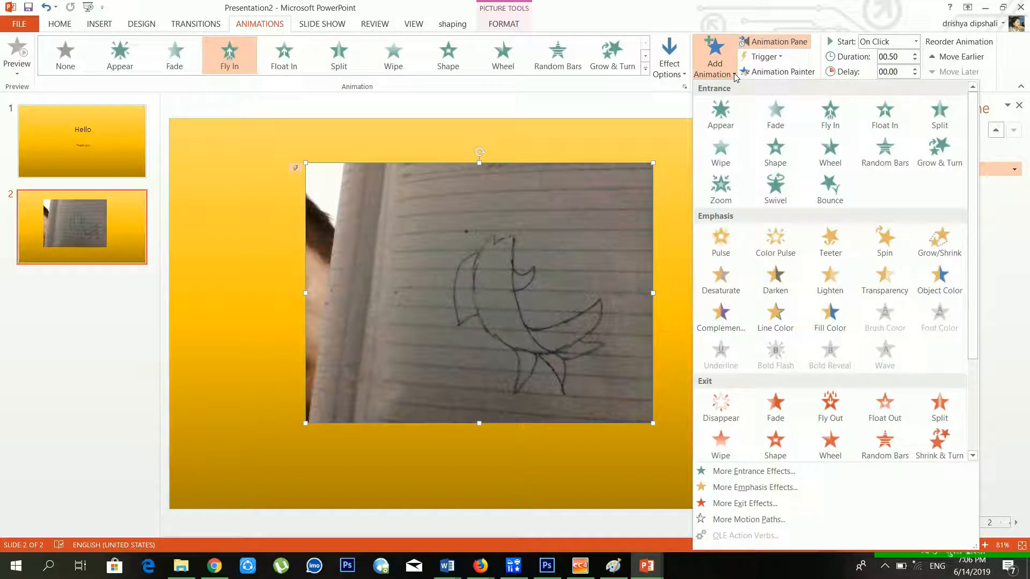
{"action": "left_click", "coordinate": [594, 406]}
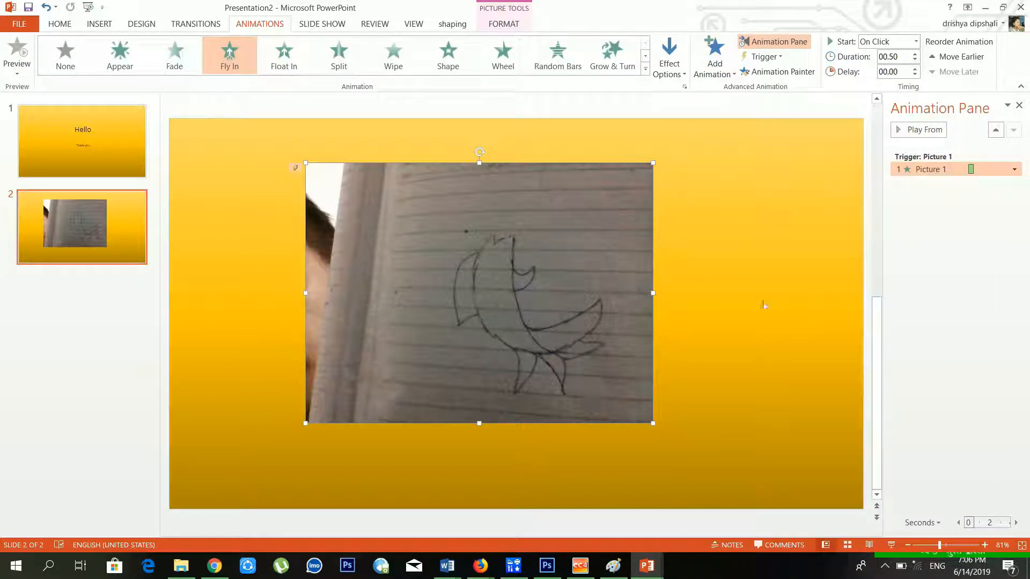
Remove the photo's Fly In animation in the Animation Pane and reselect the photo
{"action": "left_click", "coordinate": [1014, 169]}
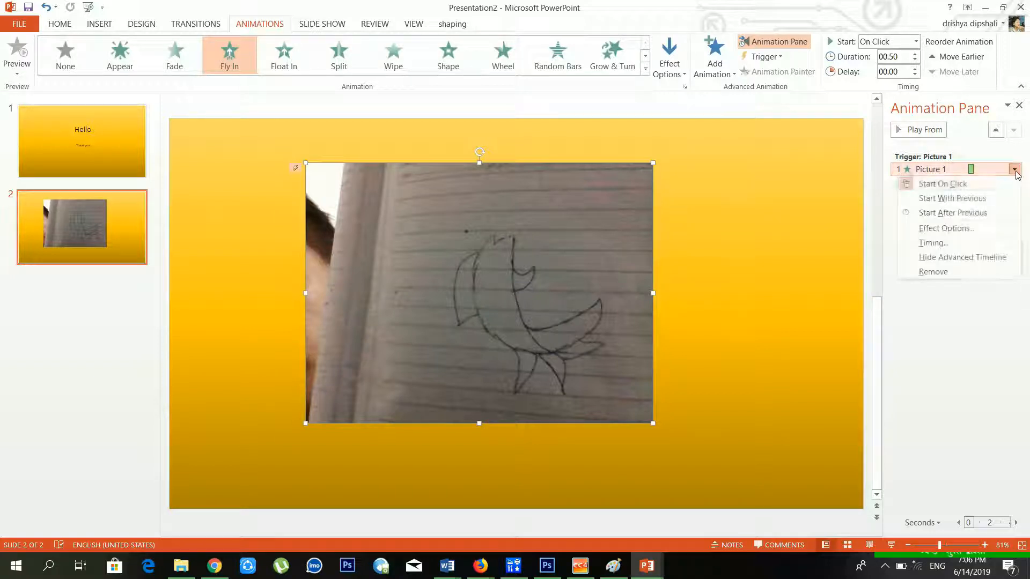
{"action": "left_click", "coordinate": [972, 274]}
{"action": "left_click", "coordinate": [586, 237]}
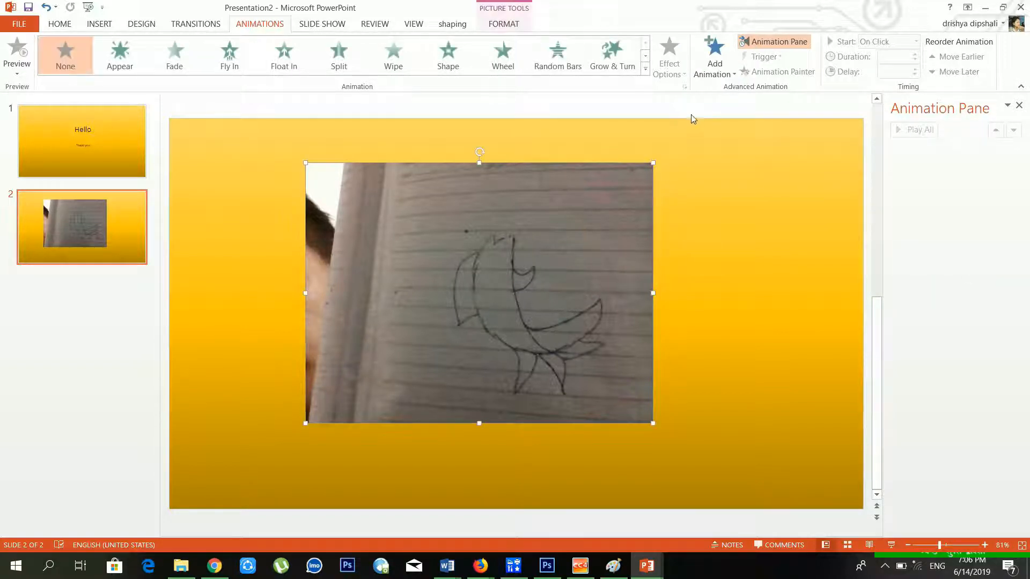
Browse the full More Motion Paths list for the photo
{"action": "left_click", "coordinate": [723, 76]}
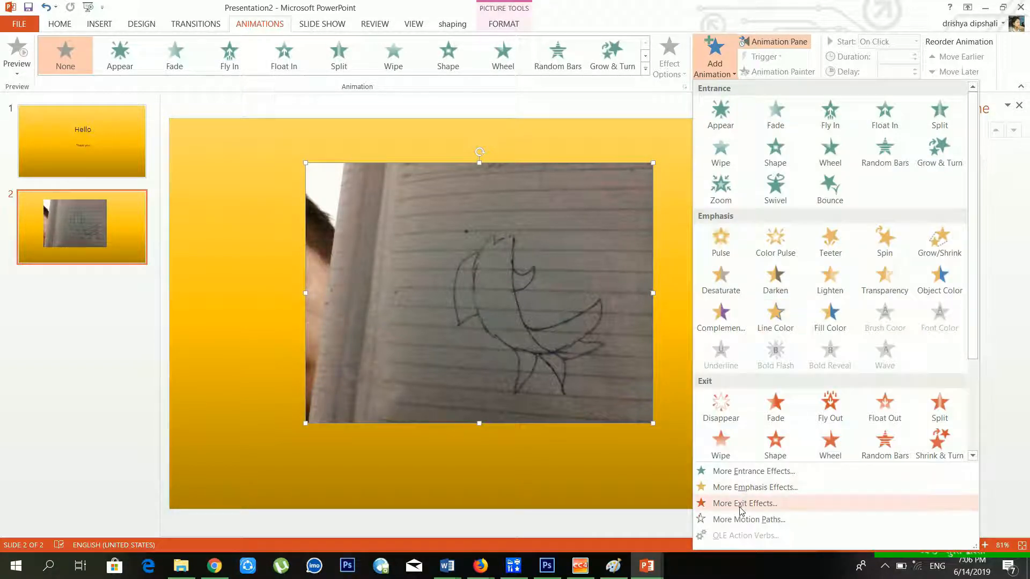
{"action": "left_click", "coordinate": [742, 516]}
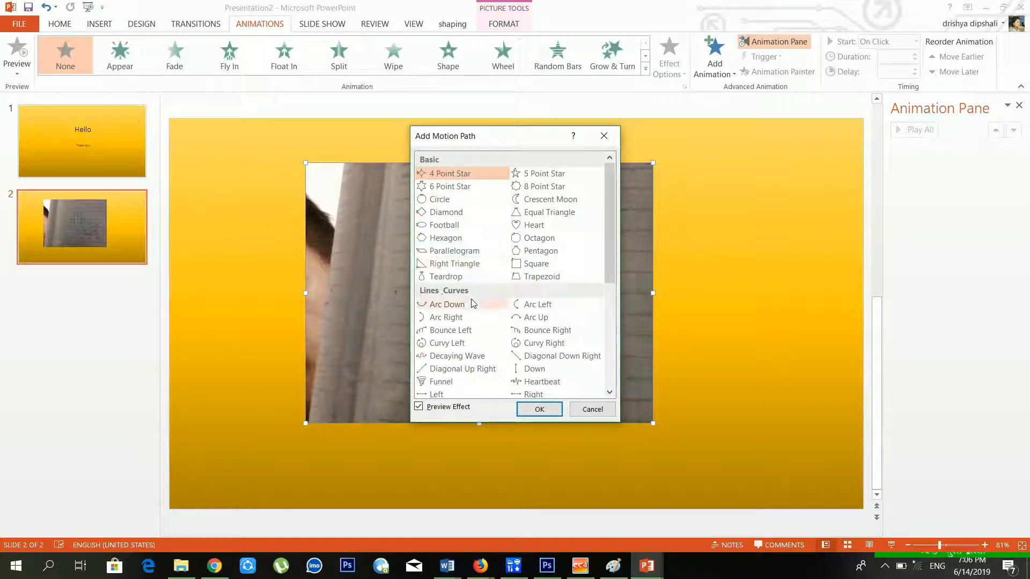
{"action": "scroll", "coordinate": [488, 294], "scroll_direction": "down", "scroll_amount": 1}
{"action": "scroll", "coordinate": [488, 293], "scroll_direction": "down", "scroll_amount": 3}
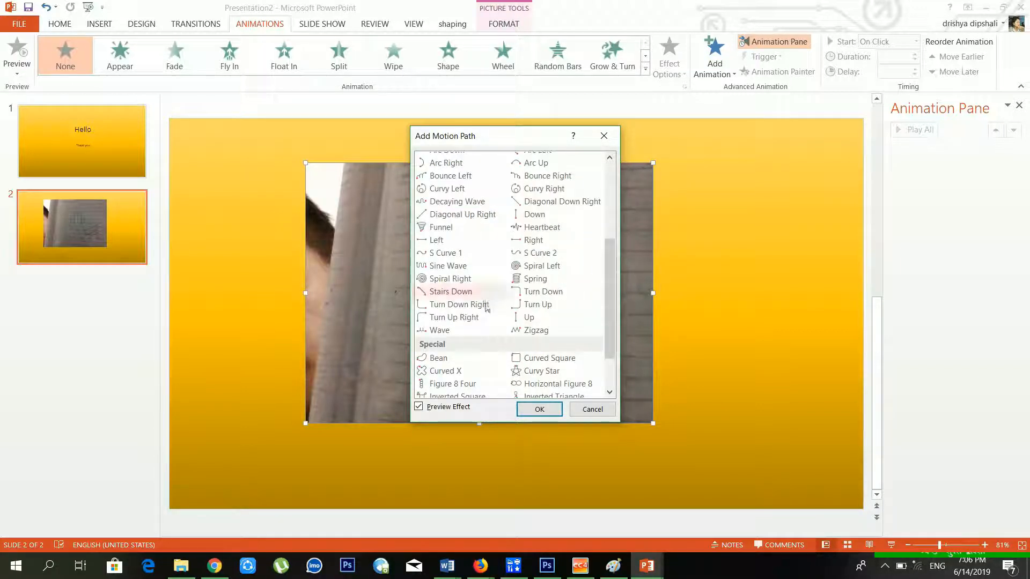
{"action": "scroll", "coordinate": [470, 352], "scroll_direction": "down", "scroll_amount": 1}
{"action": "scroll", "coordinate": [475, 338], "scroll_direction": "up", "scroll_amount": 2}
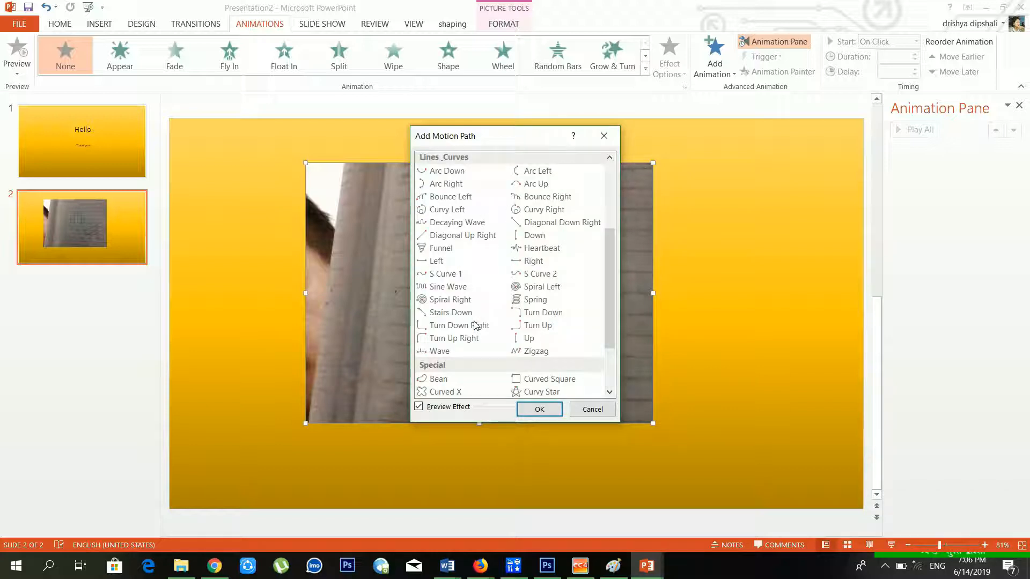
{"action": "scroll", "coordinate": [477, 327], "scroll_direction": "down", "scroll_amount": 2}
{"action": "scroll", "coordinate": [476, 323], "scroll_direction": "up", "scroll_amount": 5}
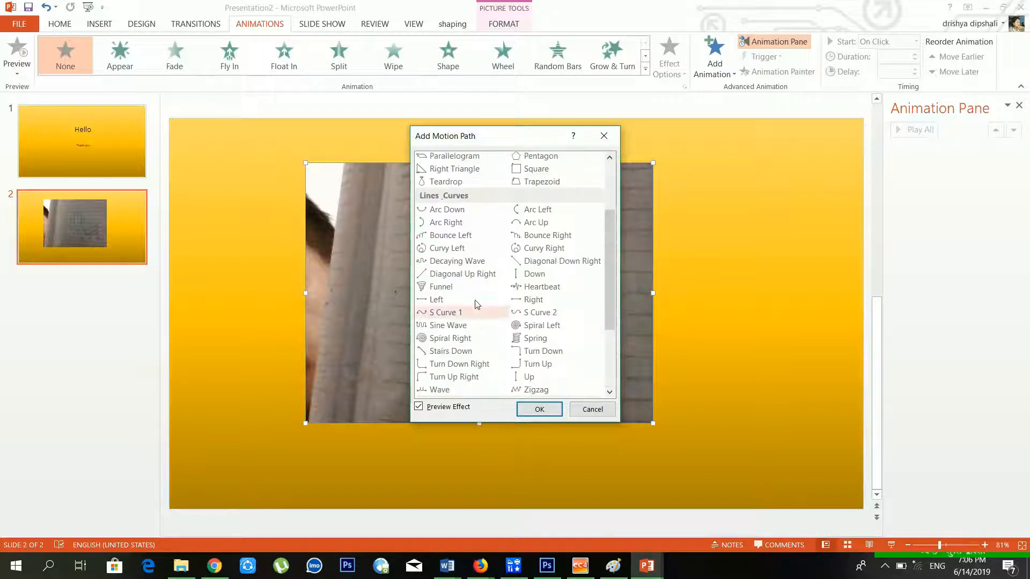
Preview Right Triangle, Parallelogram, Octagon, Heart, Down and Right paths, then apply Wave
{"action": "left_click", "coordinate": [475, 245]}
{"action": "left_click", "coordinate": [474, 234]}
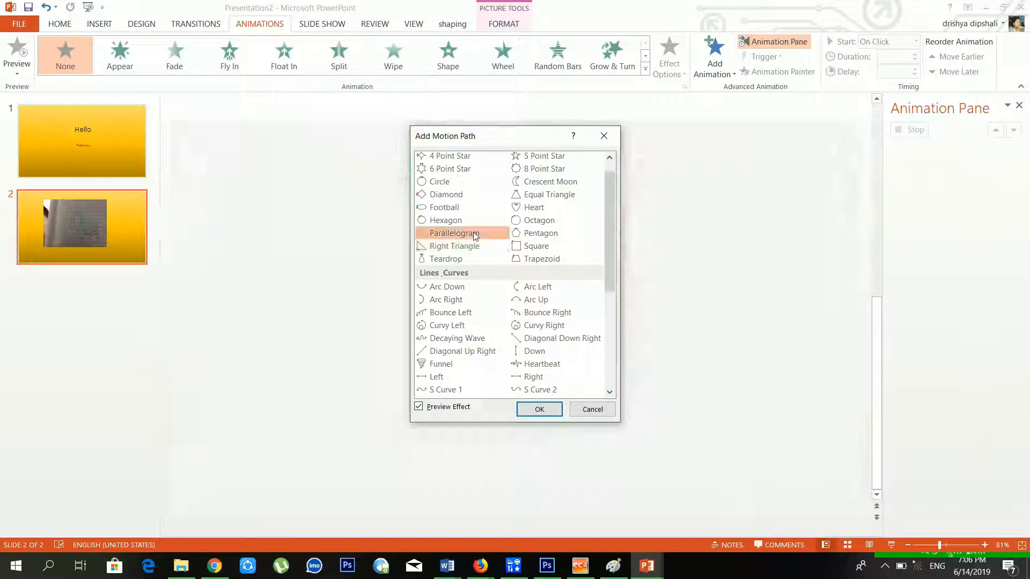
{"action": "left_click", "coordinate": [539, 220]}
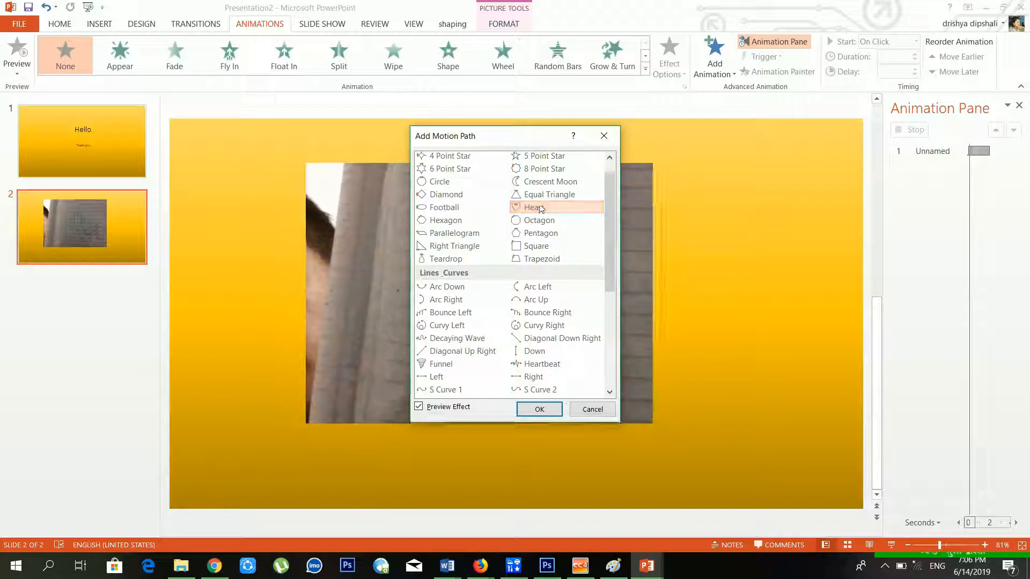
{"action": "left_click", "coordinate": [534, 210]}
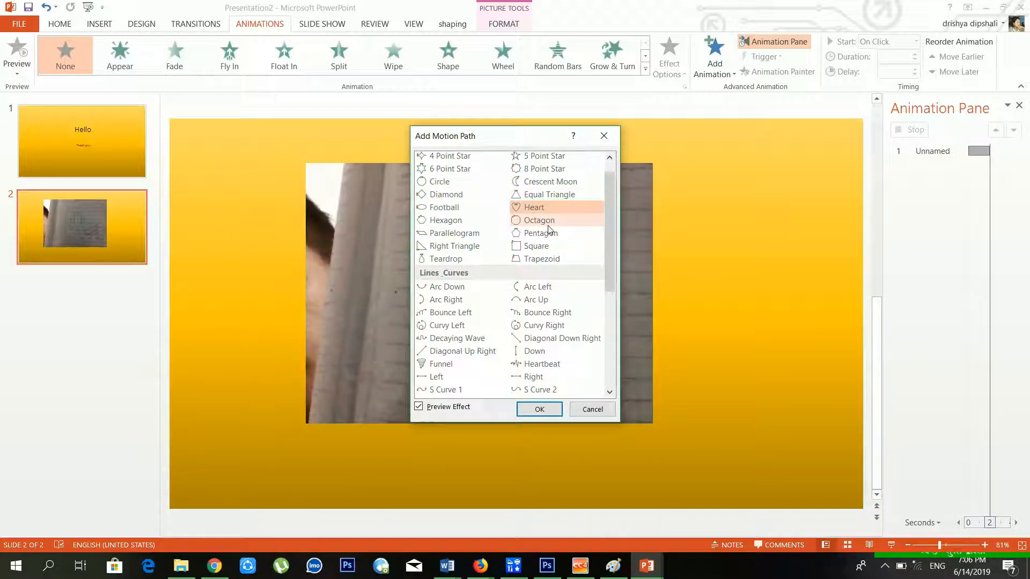
{"action": "left_click", "coordinate": [548, 221]}
{"action": "left_click", "coordinate": [555, 352]}
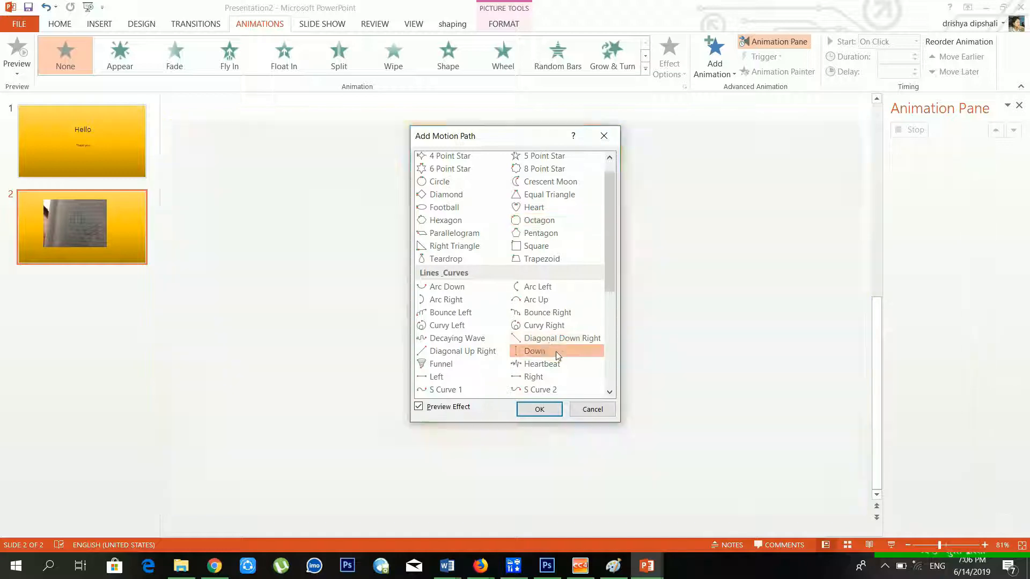
{"action": "left_click", "coordinate": [551, 377]}
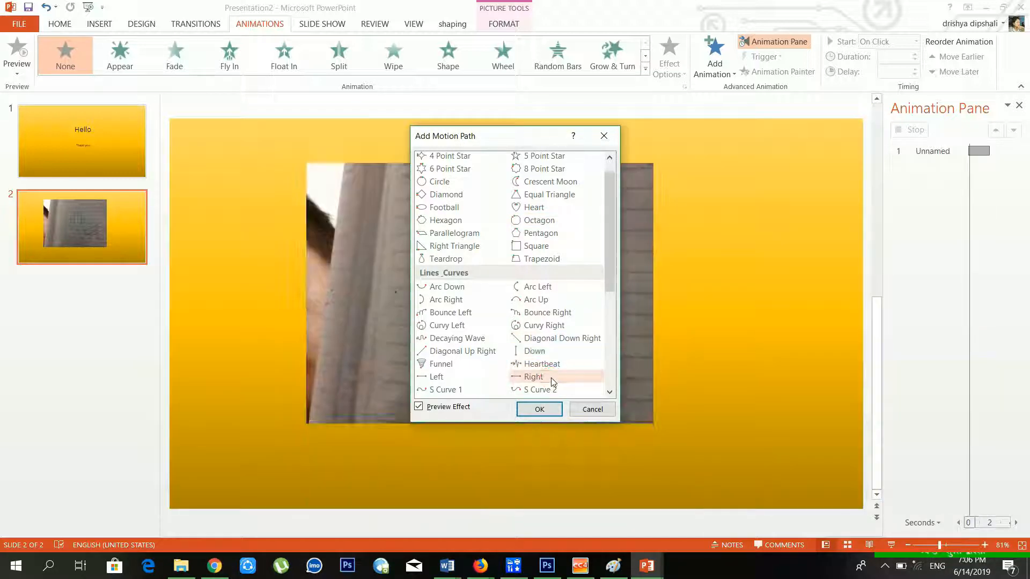
{"action": "scroll", "coordinate": [471, 348], "scroll_direction": "down", "scroll_amount": 3}
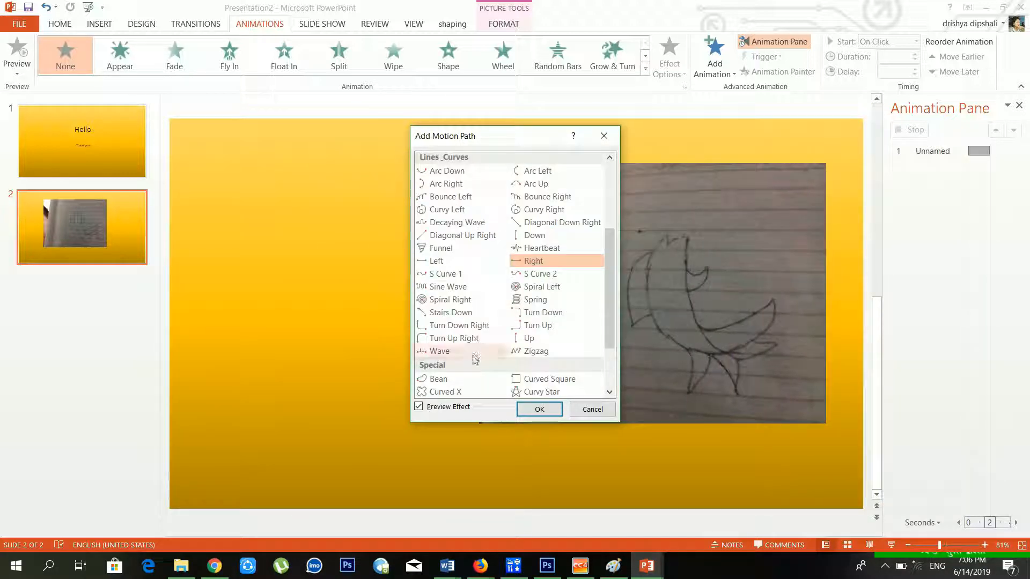
{"action": "left_click", "coordinate": [468, 353]}
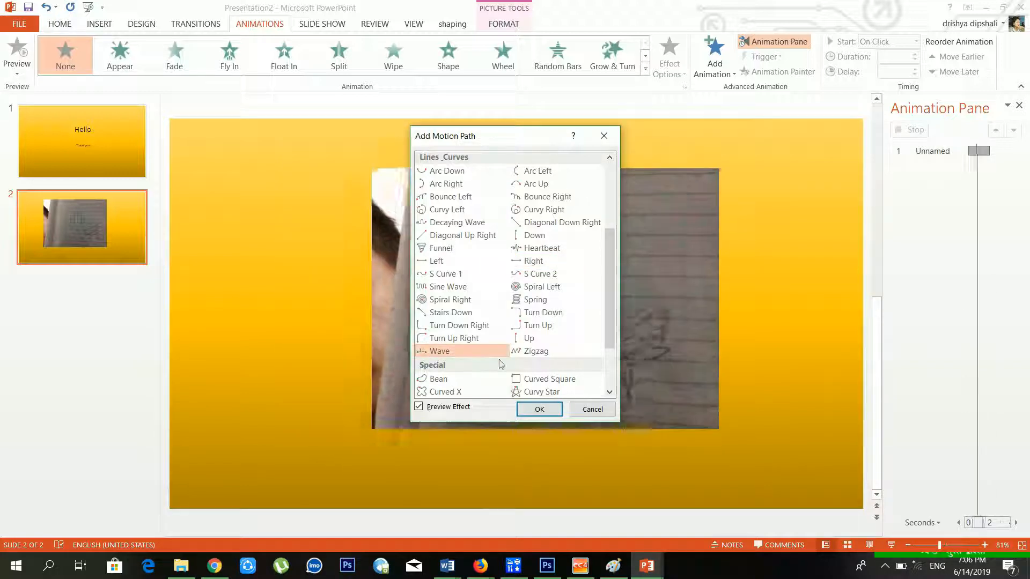
{"action": "left_click", "coordinate": [542, 409]}
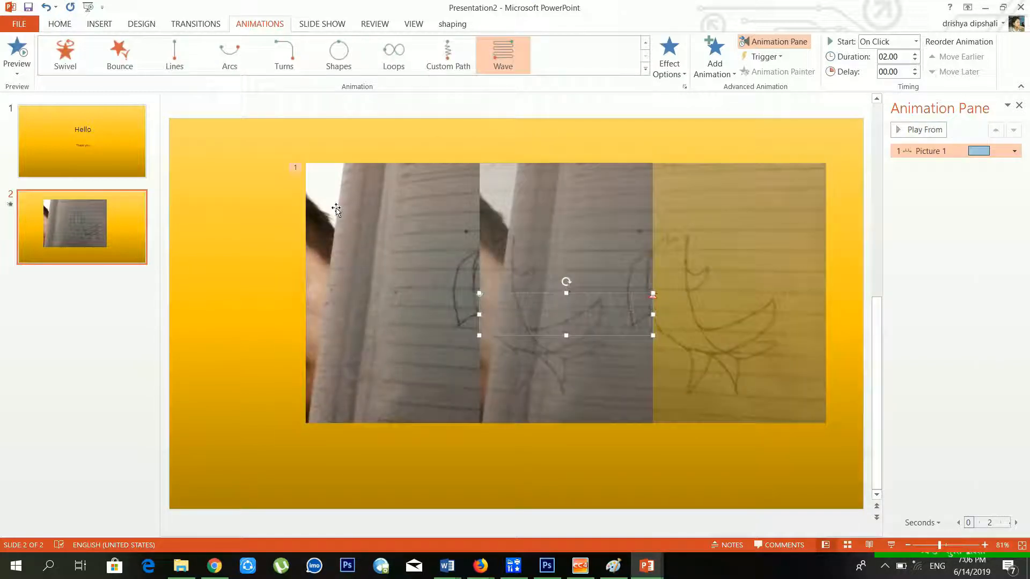
Play the slide show from slide 2 to watch the Wave path, then exit
{"action": "left_click", "coordinate": [322, 23]}
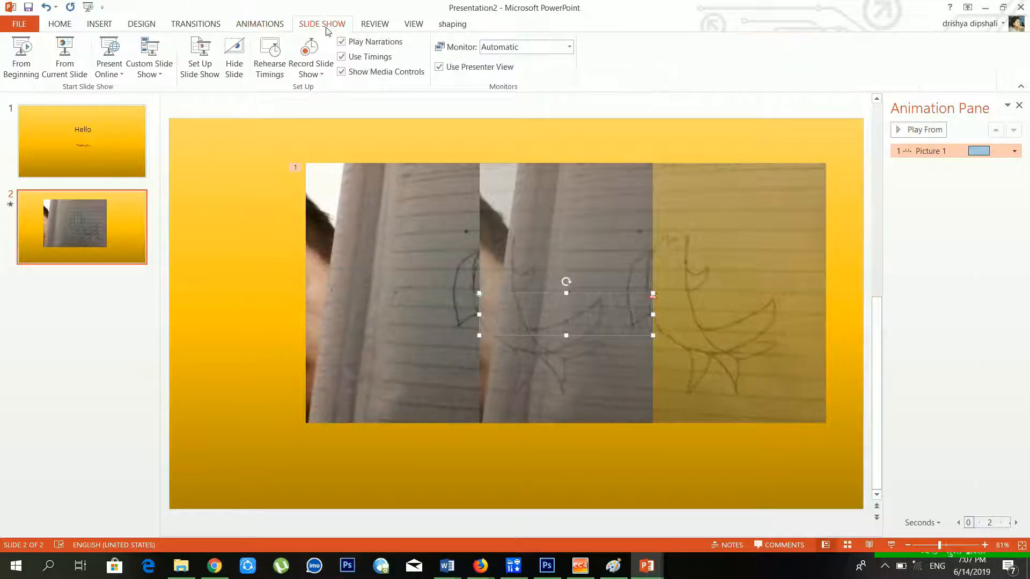
{"action": "left_click", "coordinate": [65, 54]}
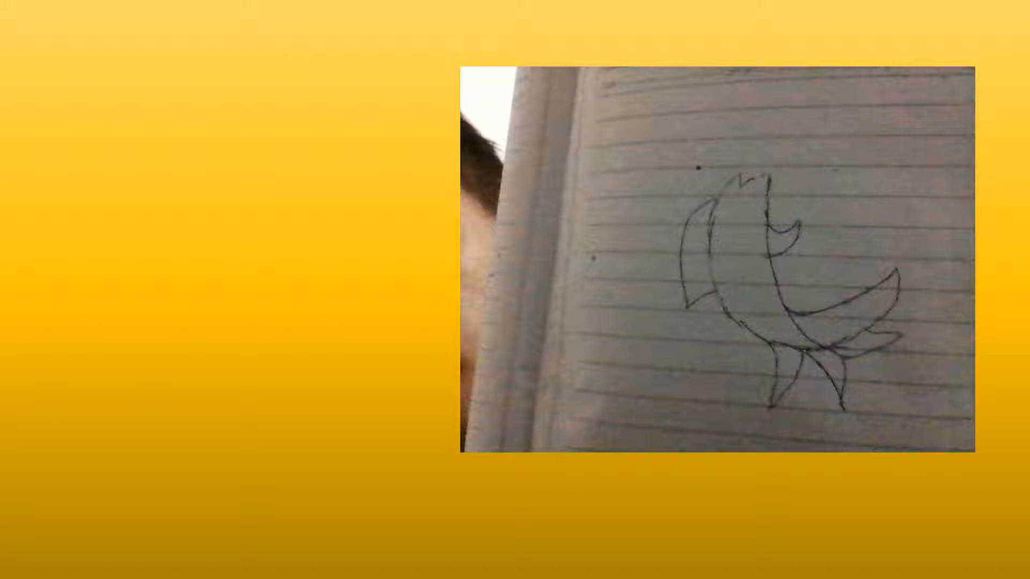
{"action": "key", "text": "Escape"}
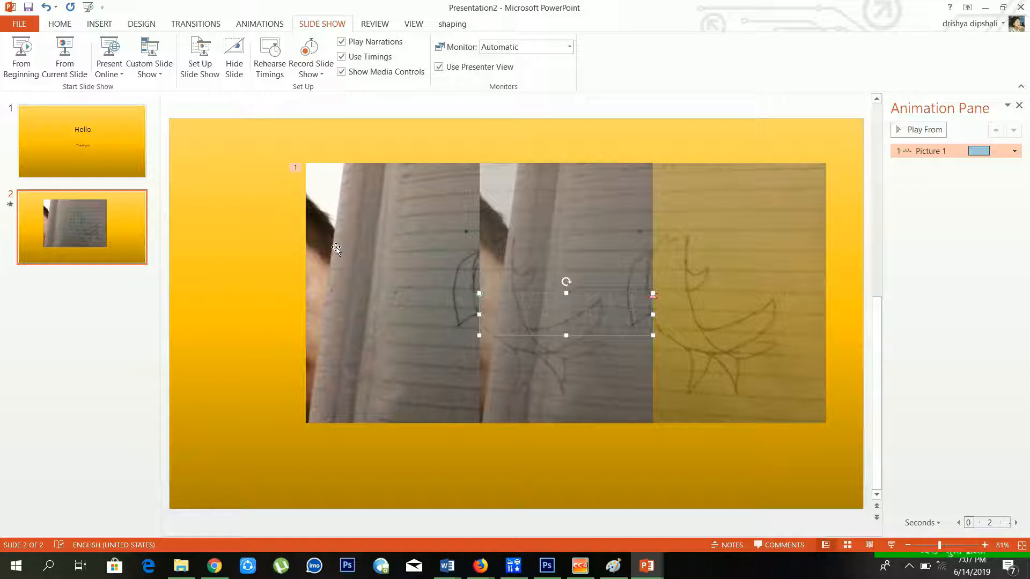
Back on the Animations tab, reselect the notebook photo and show the Add Animation gallery
{"action": "left_click", "coordinate": [298, 140]}
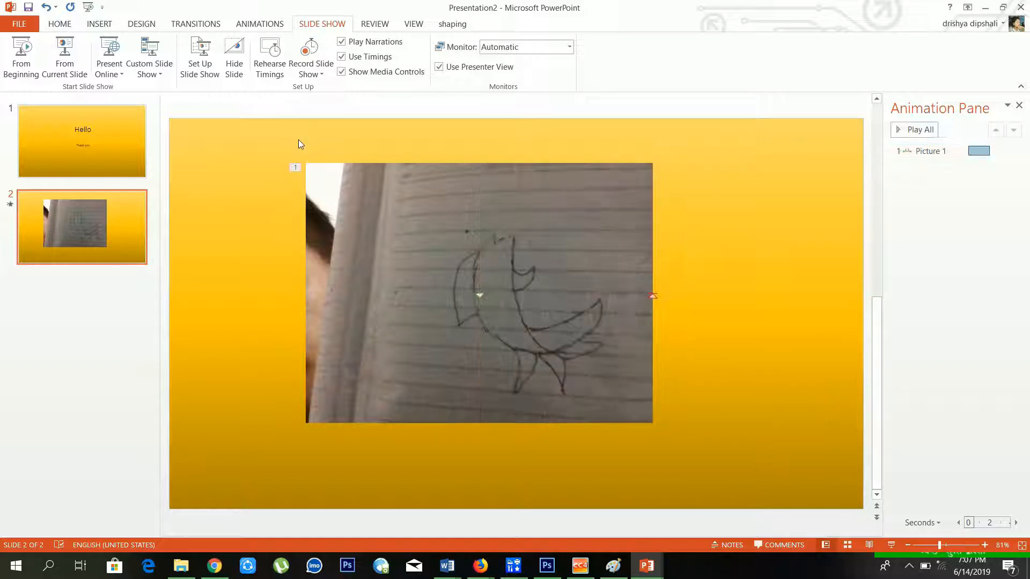
{"action": "left_click", "coordinate": [197, 25]}
{"action": "left_click", "coordinate": [243, 32]}
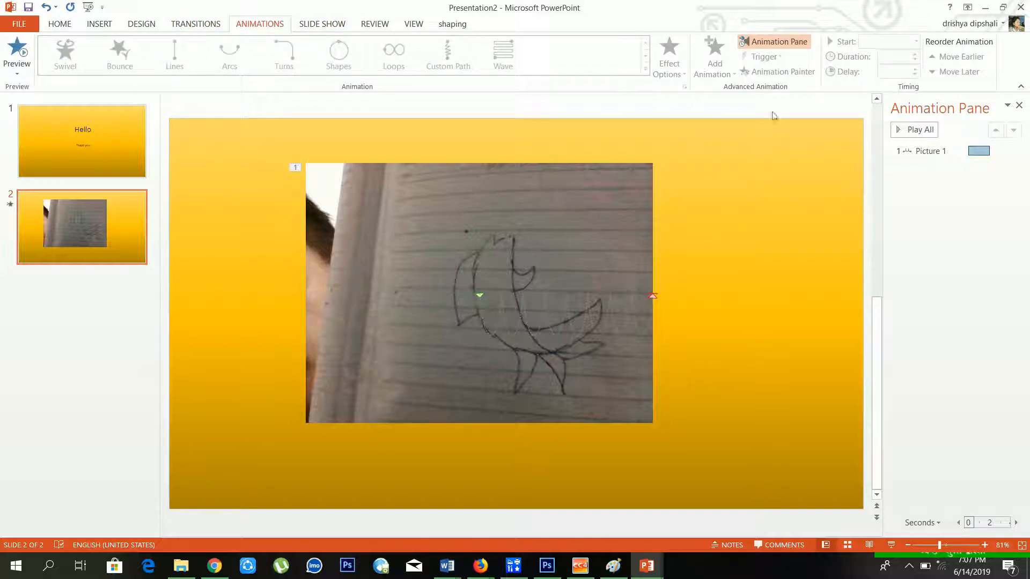
{"action": "left_click", "coordinate": [630, 209]}
{"action": "left_click", "coordinate": [715, 67]}
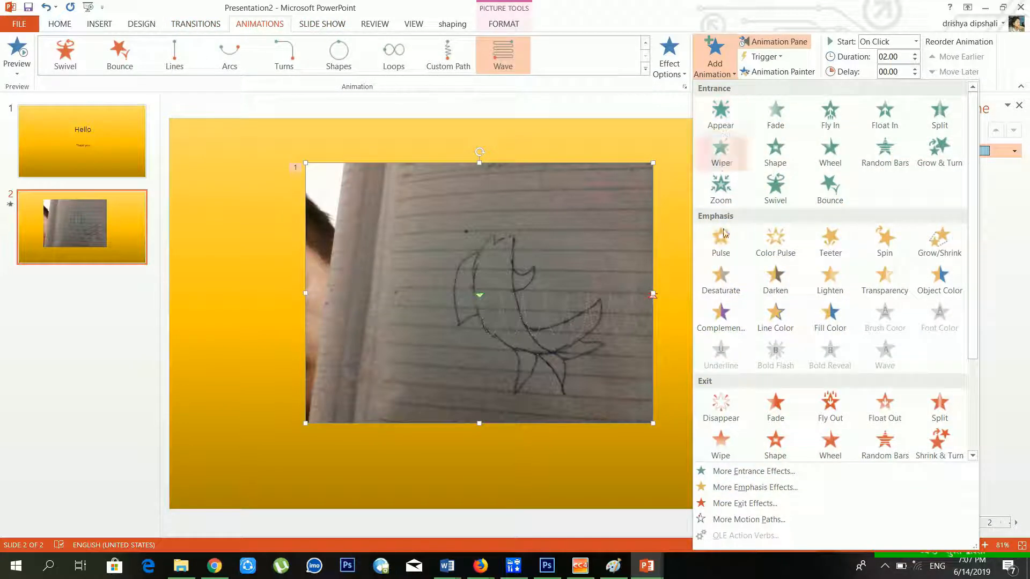
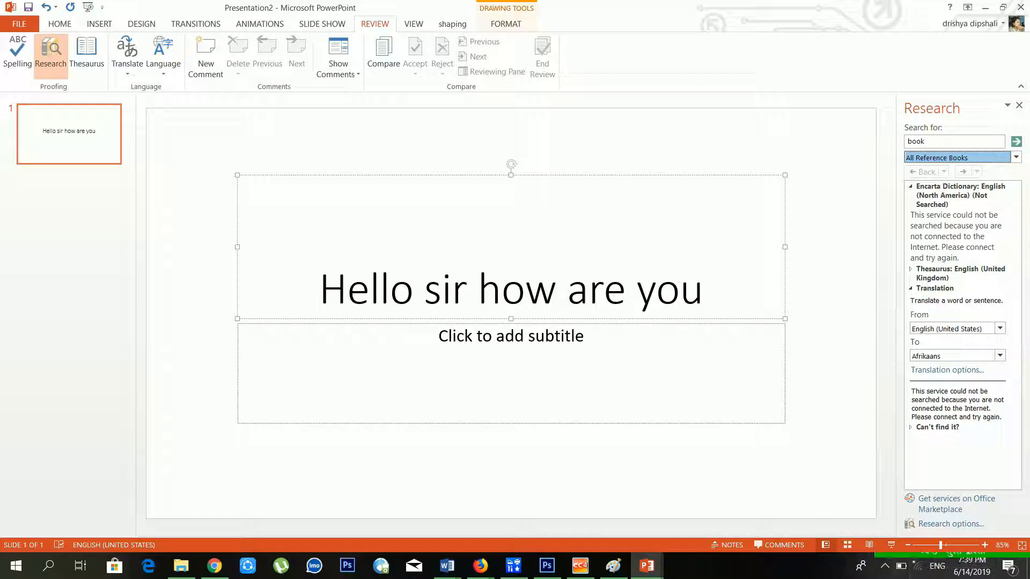
Close the Research pane so the title slide fills the editing area
{"action": "left_click", "coordinate": [384, 137]}
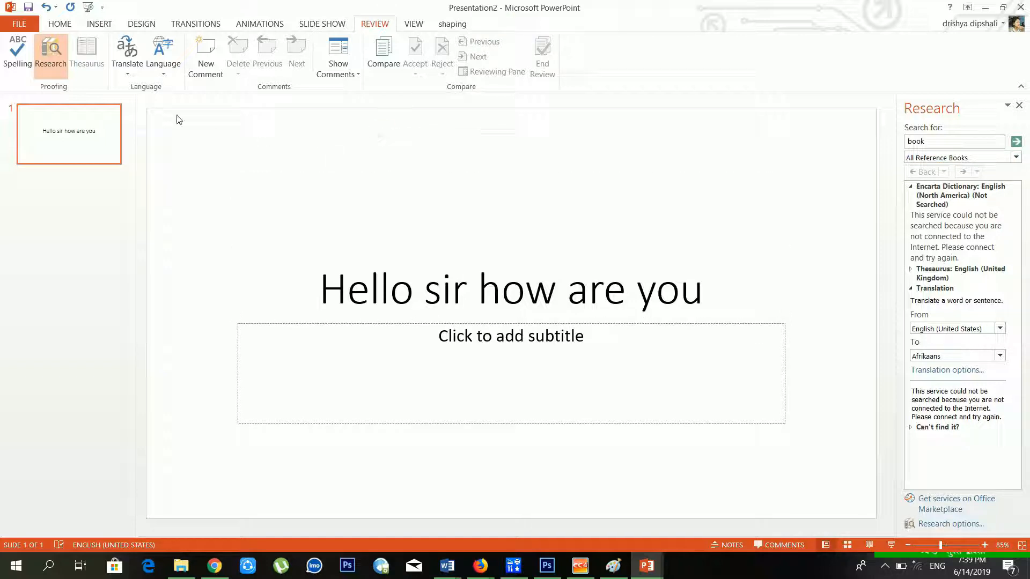
{"action": "left_click", "coordinate": [389, 287]}
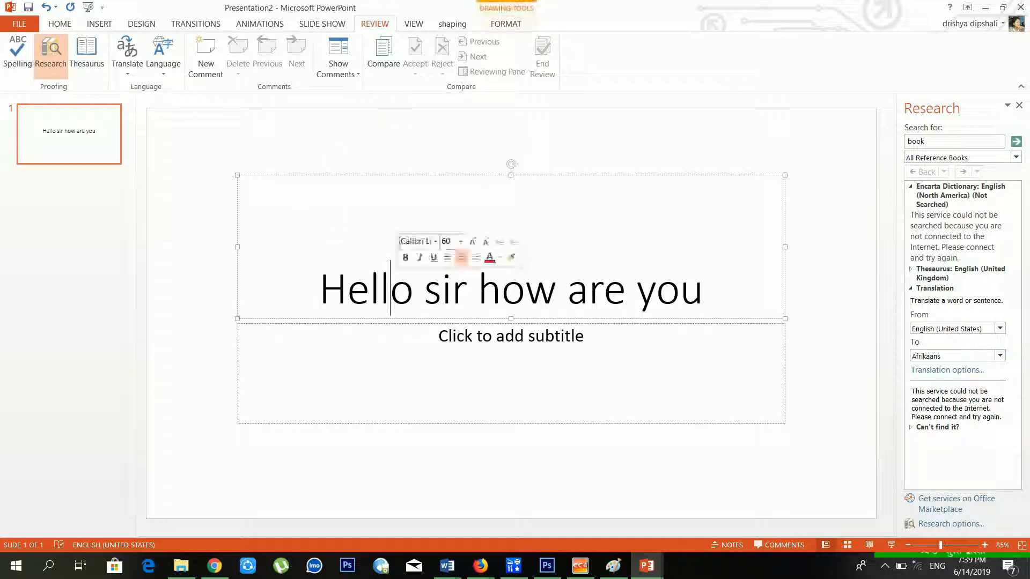
{"action": "left_click", "coordinate": [1019, 105]}
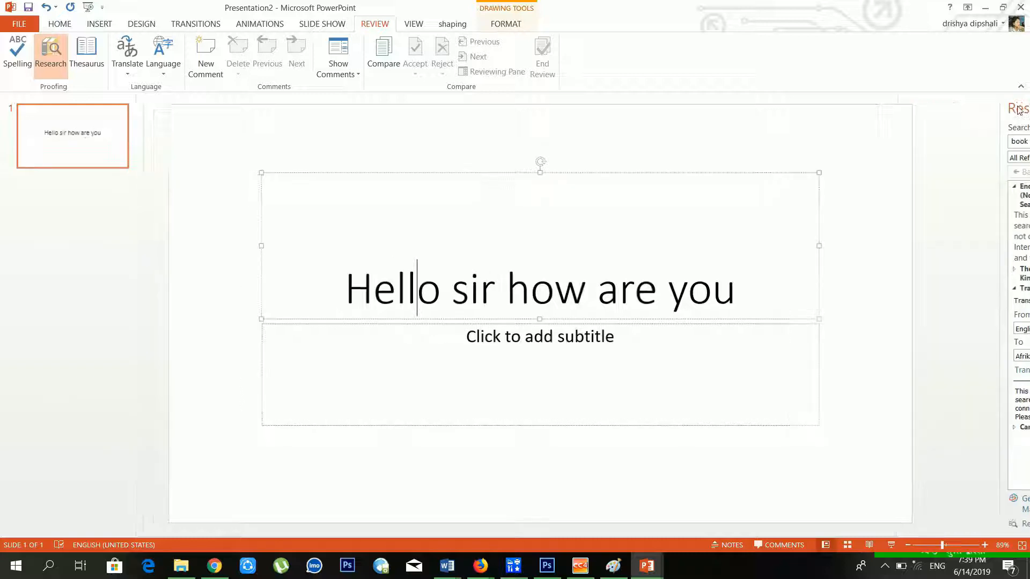
{"action": "left_click", "coordinate": [342, 149]}
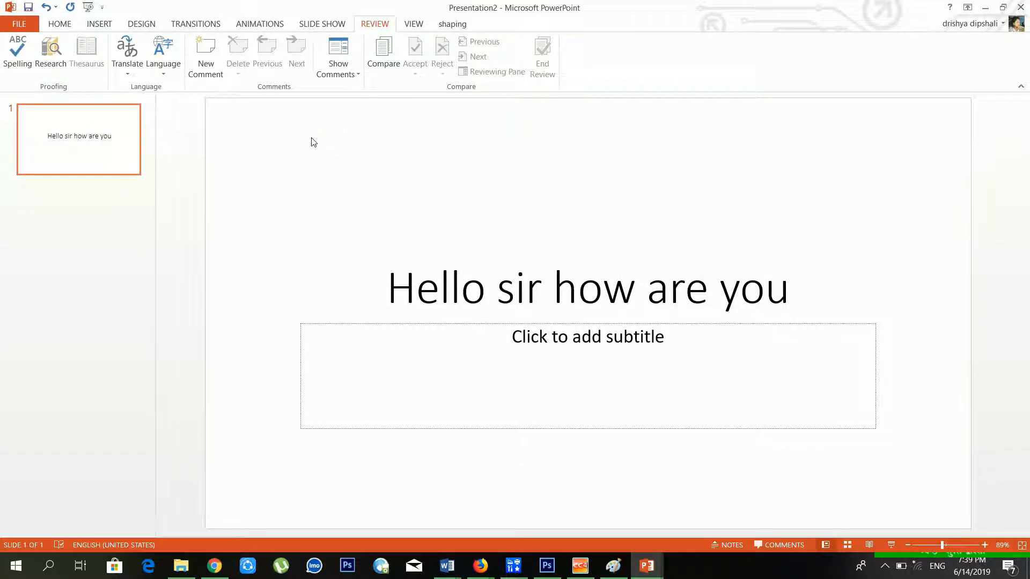
Look up 'computer' in the Thesaurus from the word Hello, then close the Thesaurus pane
{"action": "left_click", "coordinate": [384, 280]}
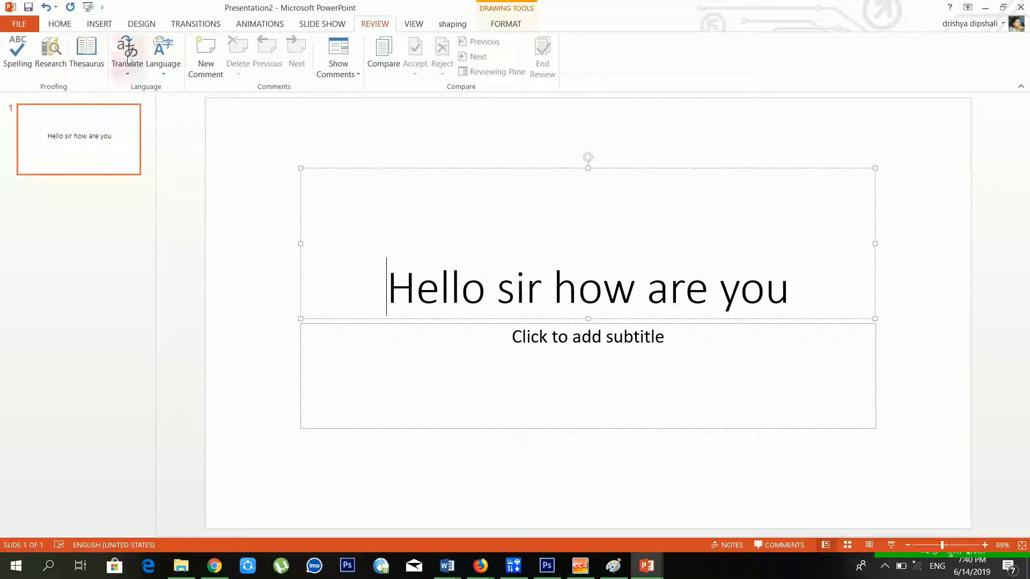
{"action": "left_click", "coordinate": [105, 65]}
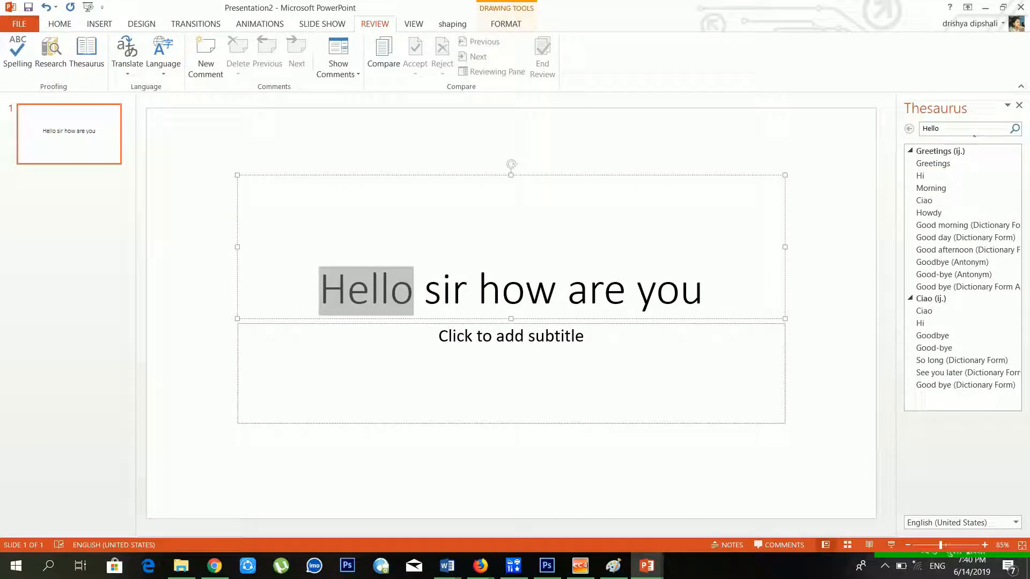
{"action": "left_click_drag", "start_coordinate": [946, 132], "coordinate": [808, 130]}
{"action": "type", "text": "computer"}
{"action": "key", "text": "Return"}
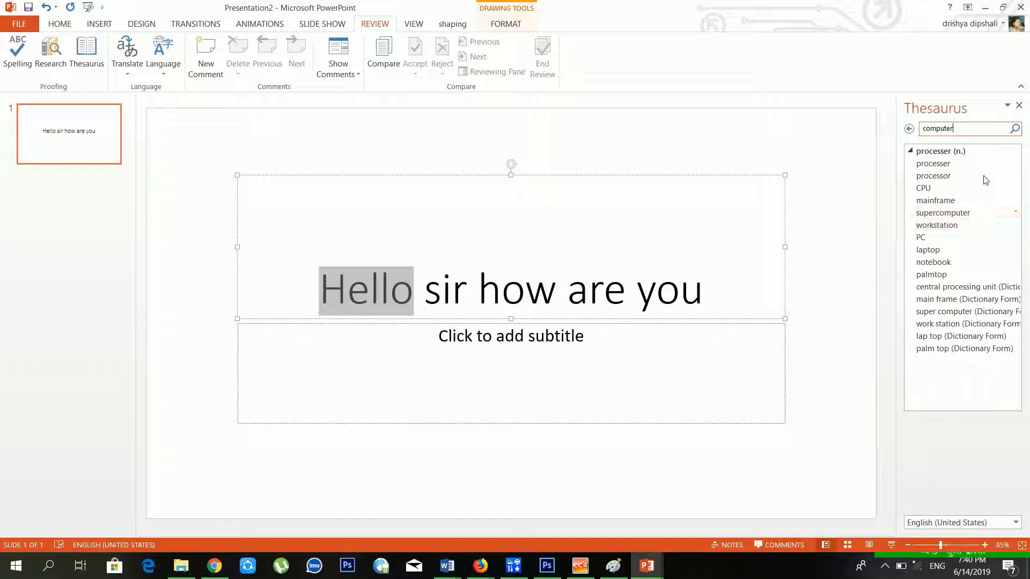
{"action": "left_click", "coordinate": [1019, 106]}
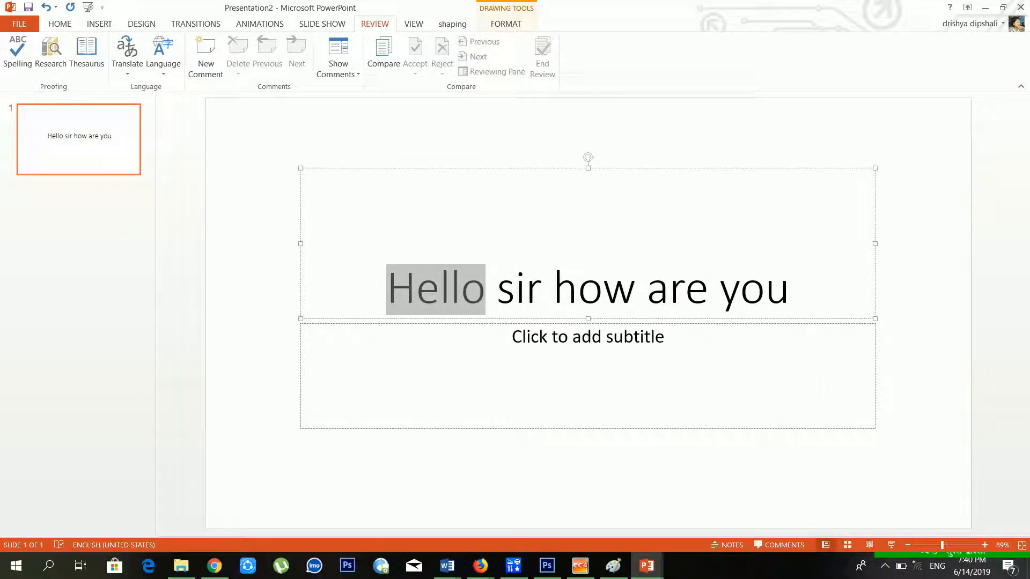
{"action": "left_click", "coordinate": [410, 140]}
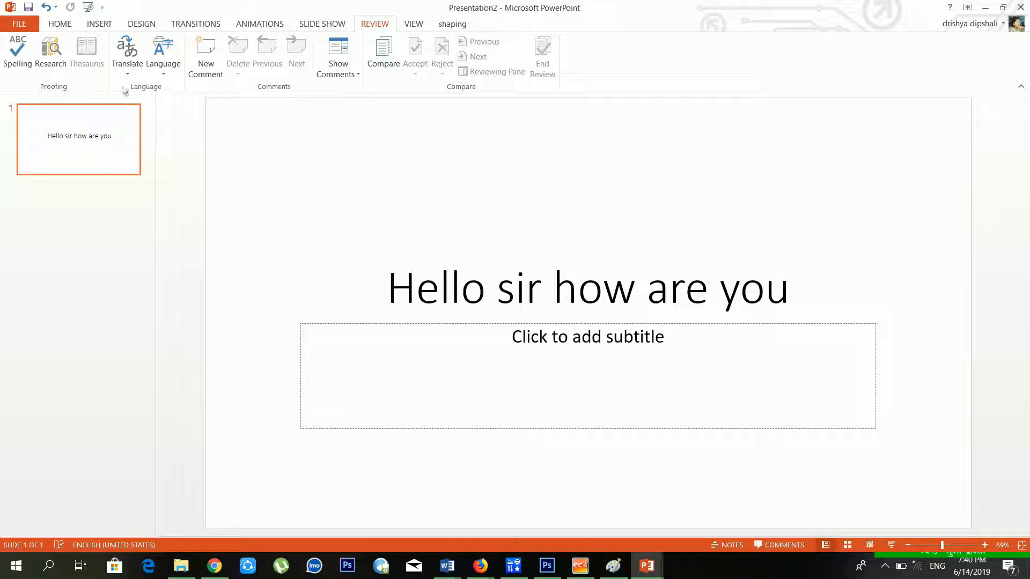
{"action": "left_click", "coordinate": [125, 68]}
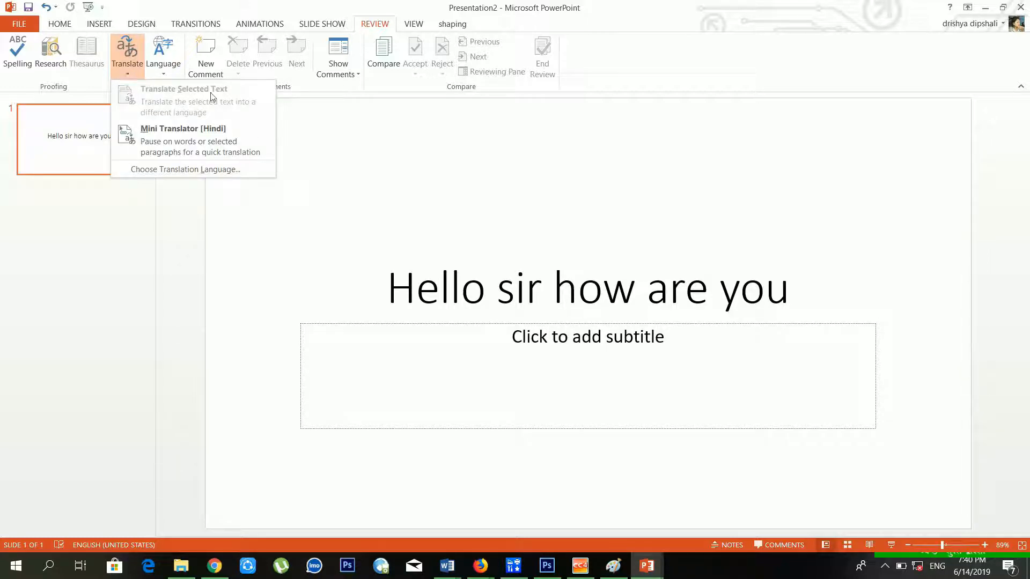
{"action": "left_click", "coordinate": [485, 273]}
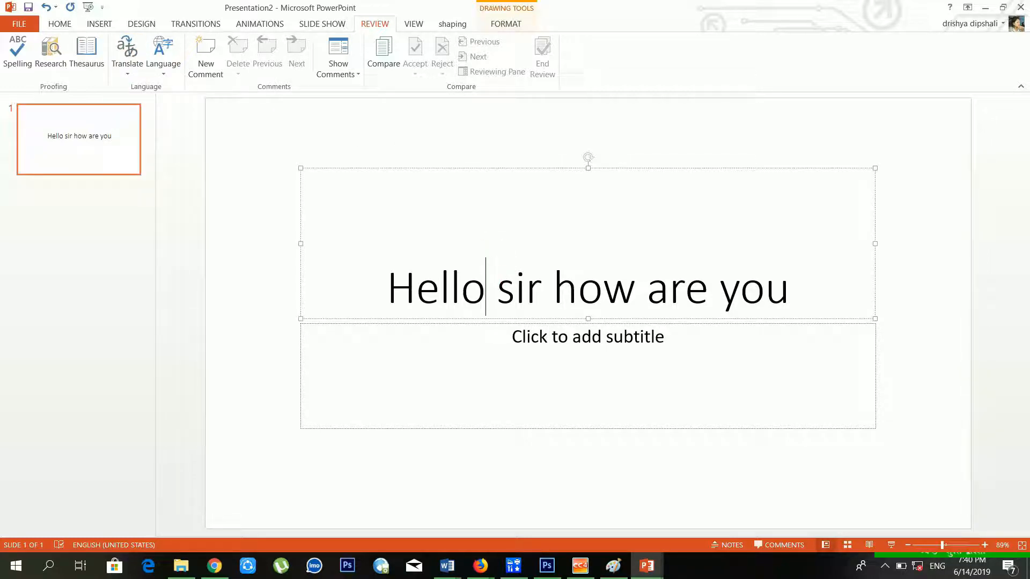
{"action": "left_click", "coordinate": [127, 65]}
{"action": "left_click", "coordinate": [133, 95]}
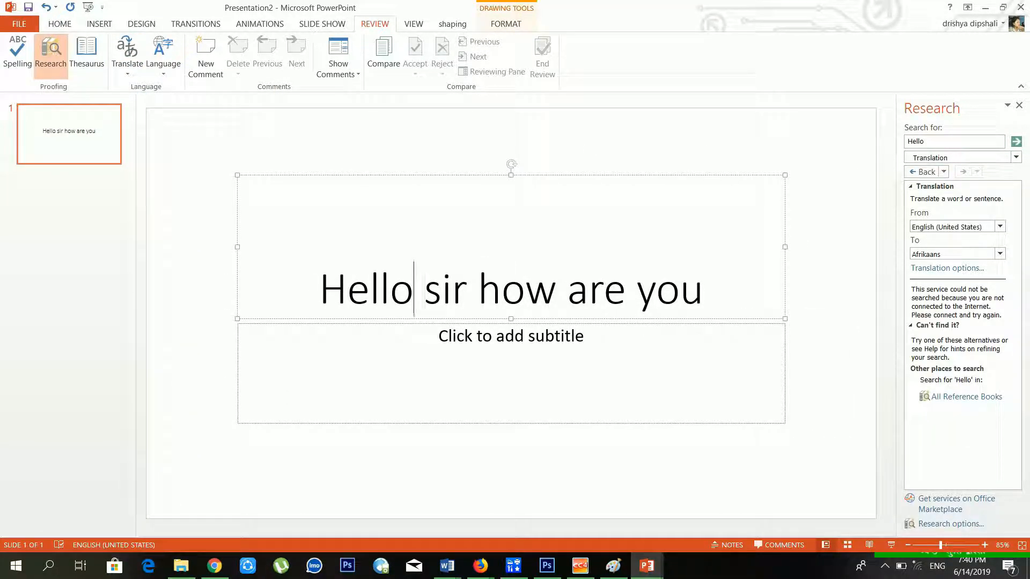
{"action": "left_click", "coordinate": [1019, 105]}
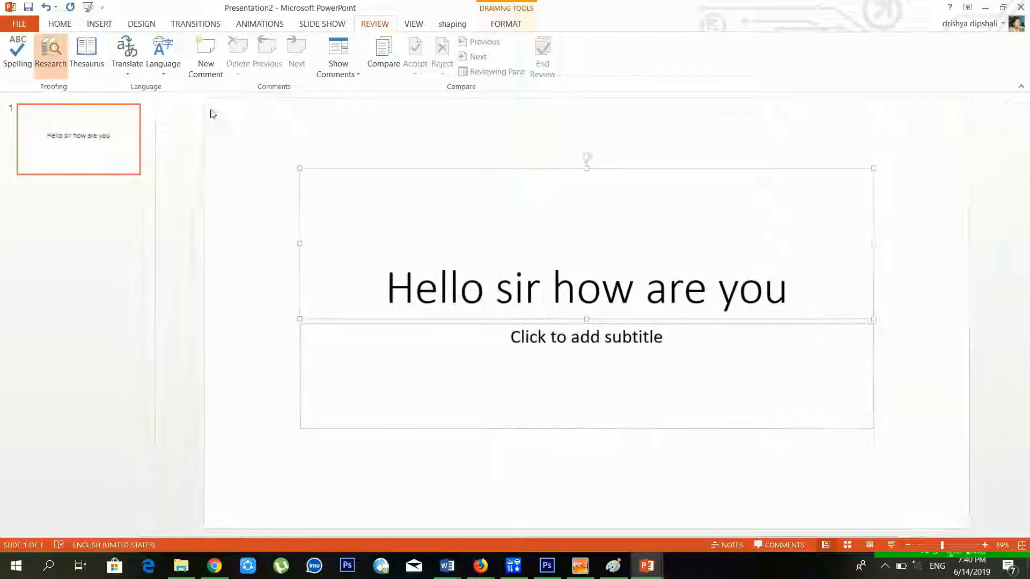
{"action": "left_click", "coordinate": [157, 74]}
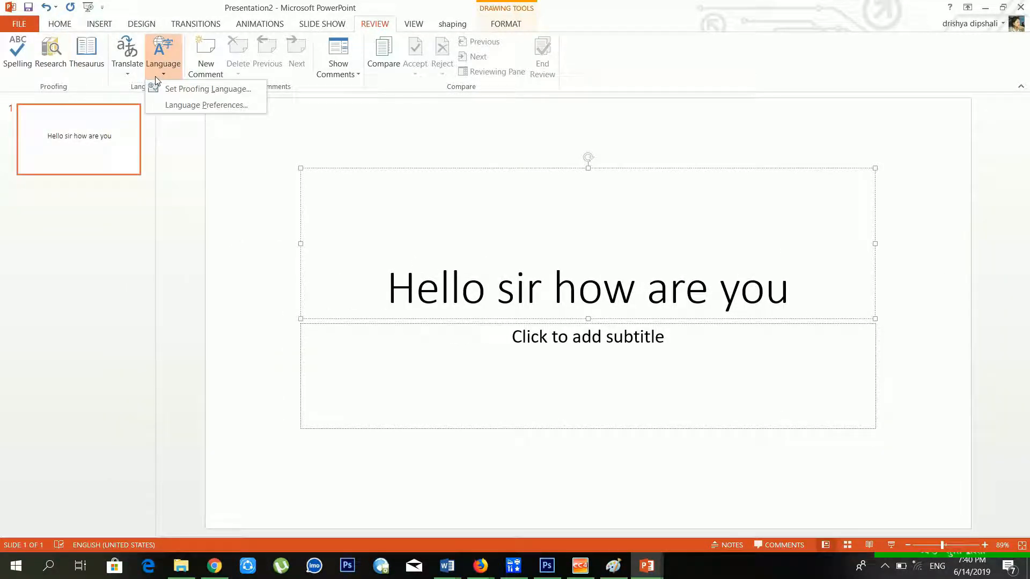
{"action": "left_click", "coordinate": [184, 108]}
{"action": "left_click", "coordinate": [398, 149]}
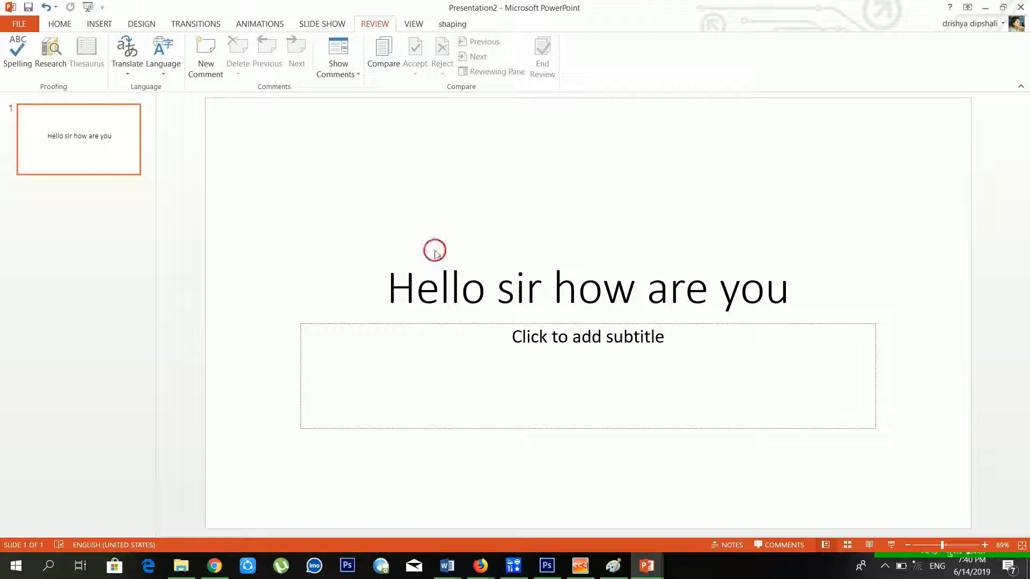
{"action": "left_click", "coordinate": [453, 296]}
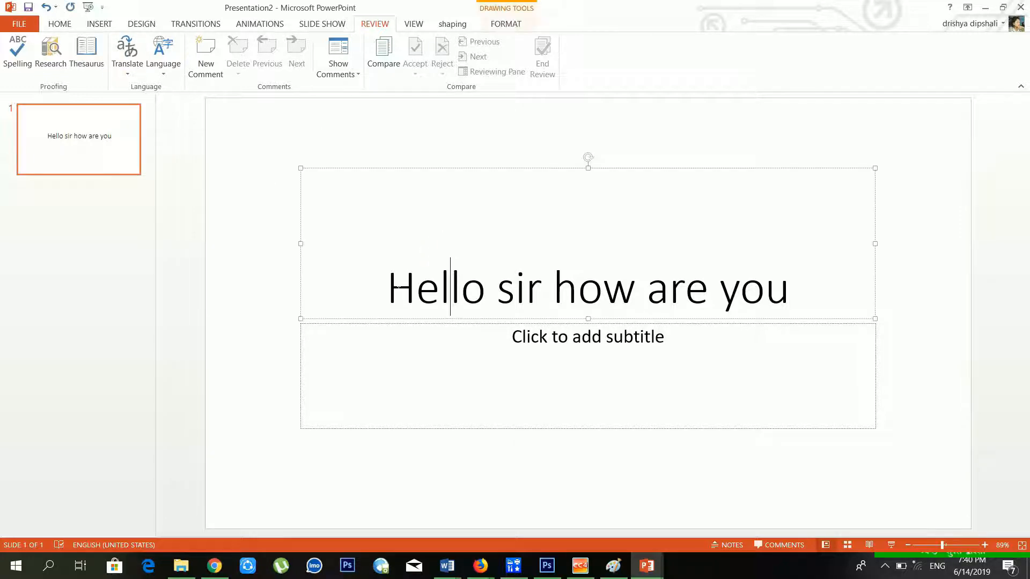
Add a new comment to the title slide from the Review tab
{"action": "left_click_drag", "start_coordinate": [388, 292], "coordinate": [721, 311]}
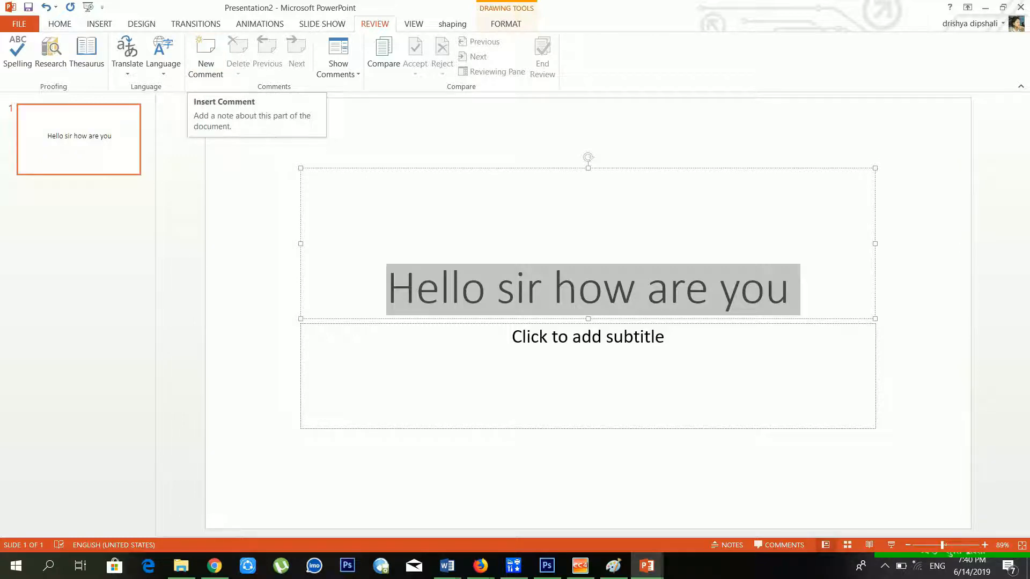
{"action": "key", "text": "Left"}
{"action": "left_click", "coordinate": [100, 25]}
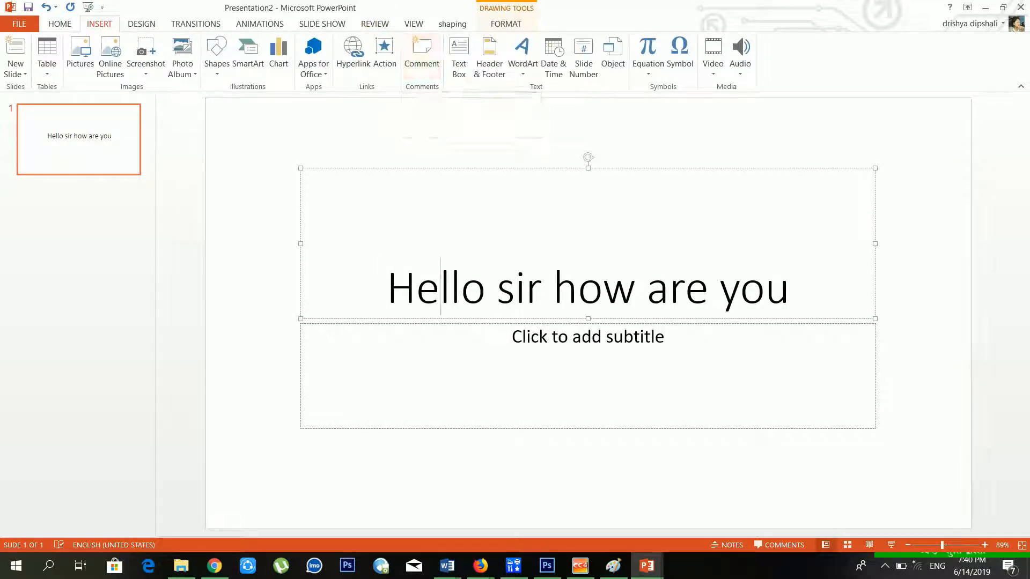
{"action": "left_click", "coordinate": [373, 28]}
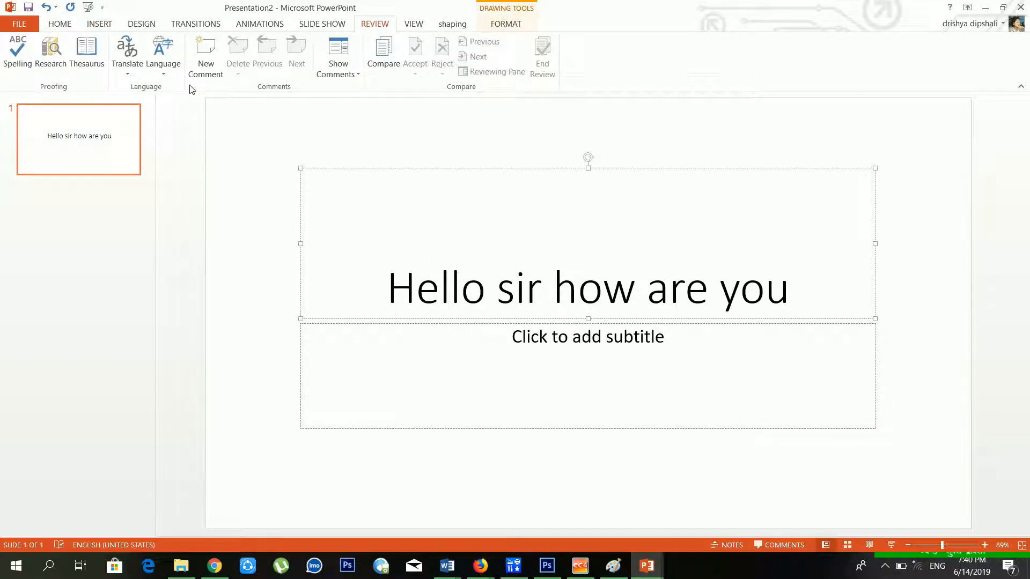
{"action": "left_click", "coordinate": [214, 46]}
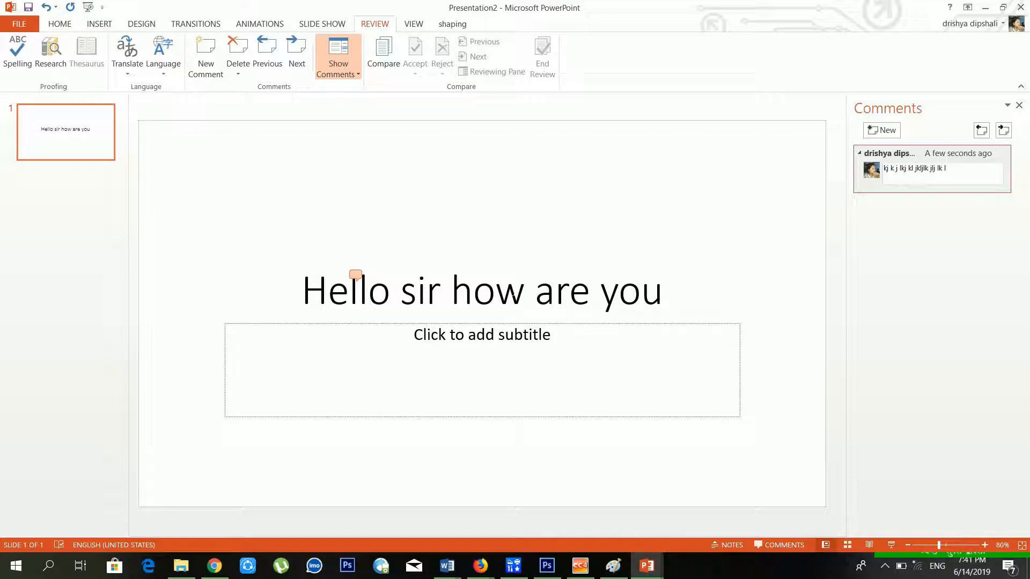
{"action": "left_click", "coordinate": [357, 244]}
{"action": "left_click", "coordinate": [328, 292]}
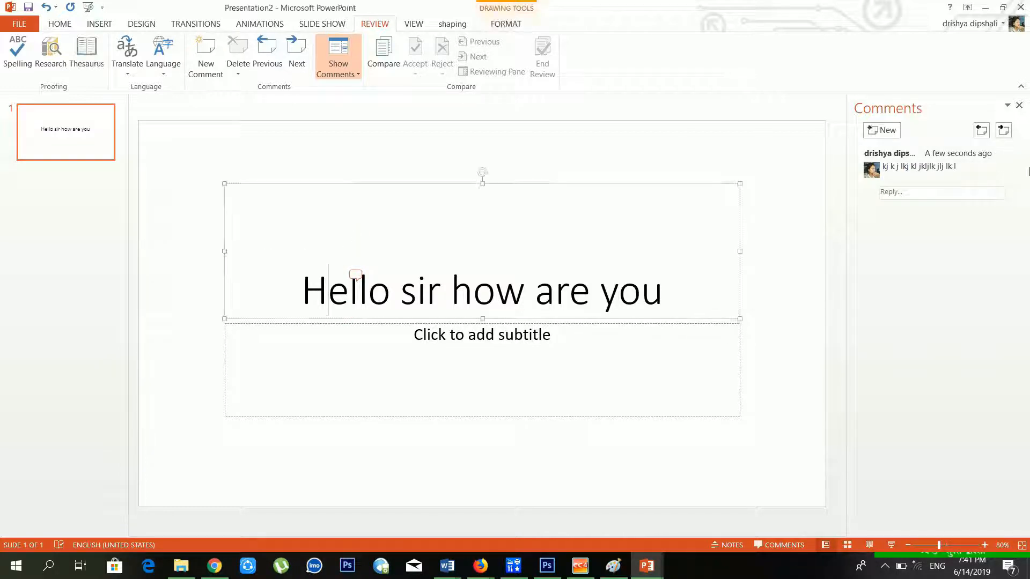
Step through the comments, toggle the Comments pane, then delete the slide's comment
{"action": "left_click", "coordinate": [236, 72]}
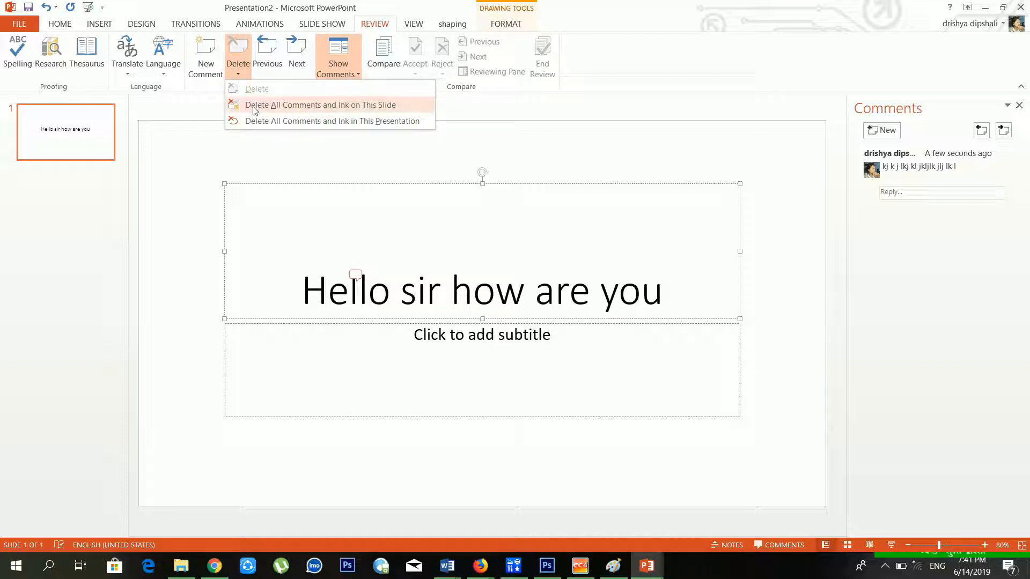
{"action": "left_click", "coordinate": [299, 247]}
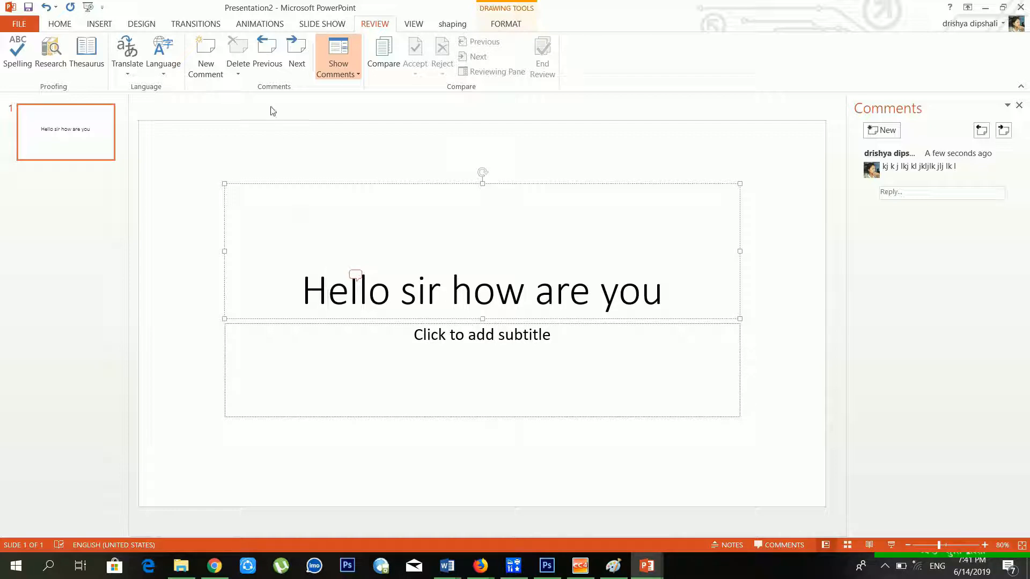
{"action": "left_click", "coordinate": [302, 59]}
{"action": "left_click", "coordinate": [266, 54]}
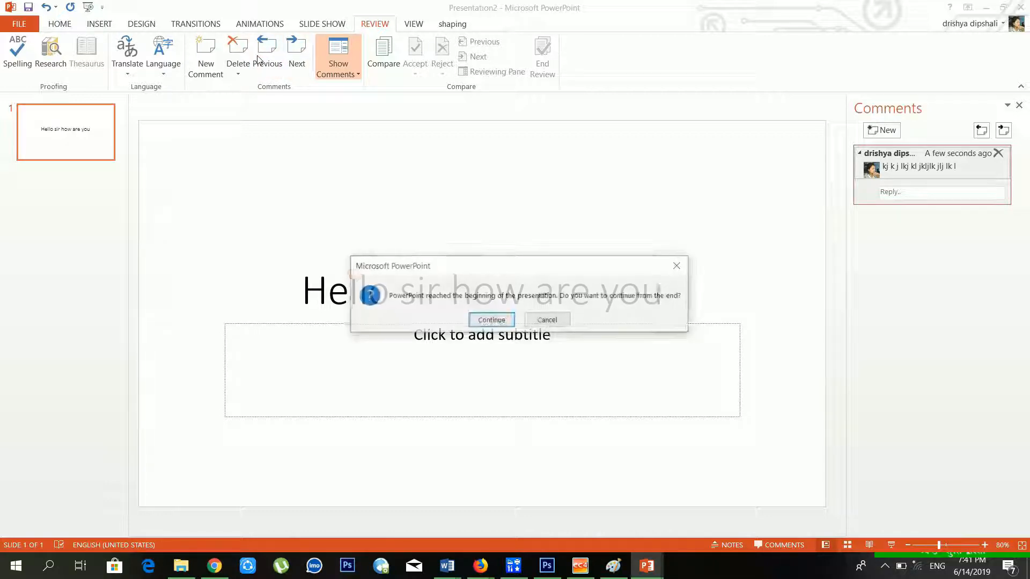
{"action": "left_click", "coordinate": [547, 320]}
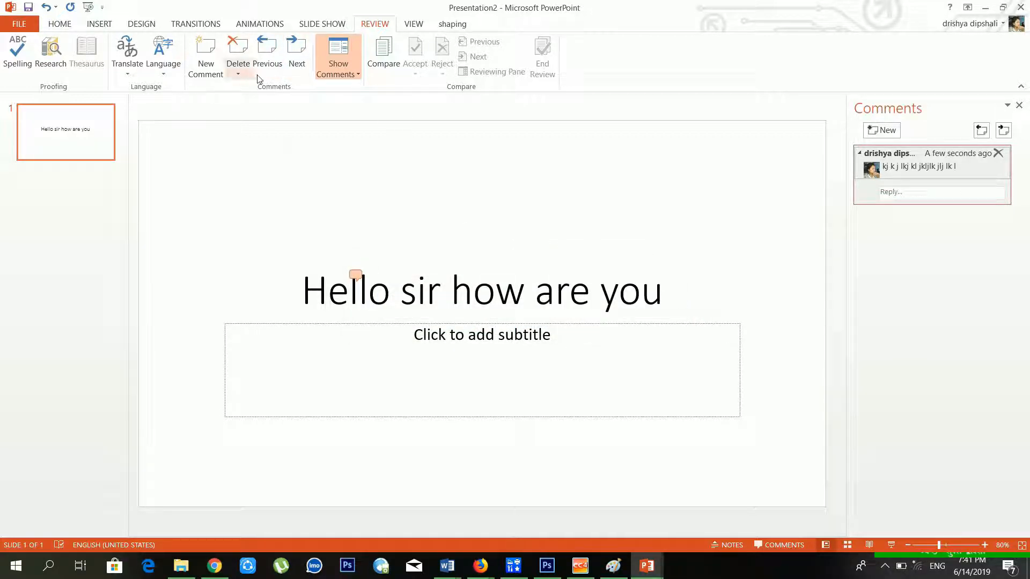
{"action": "left_click", "coordinate": [343, 53]}
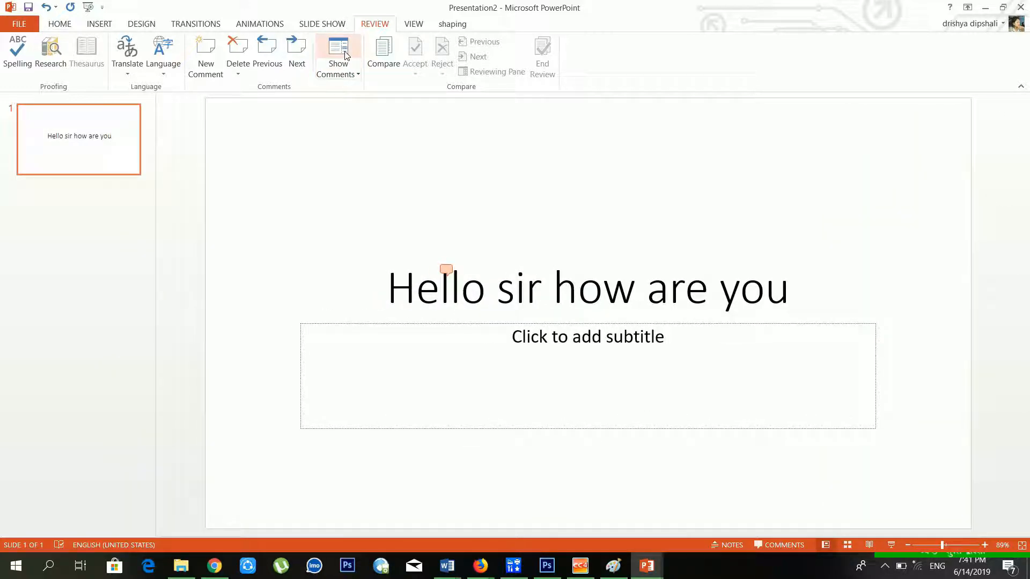
{"action": "left_click", "coordinate": [345, 52]}
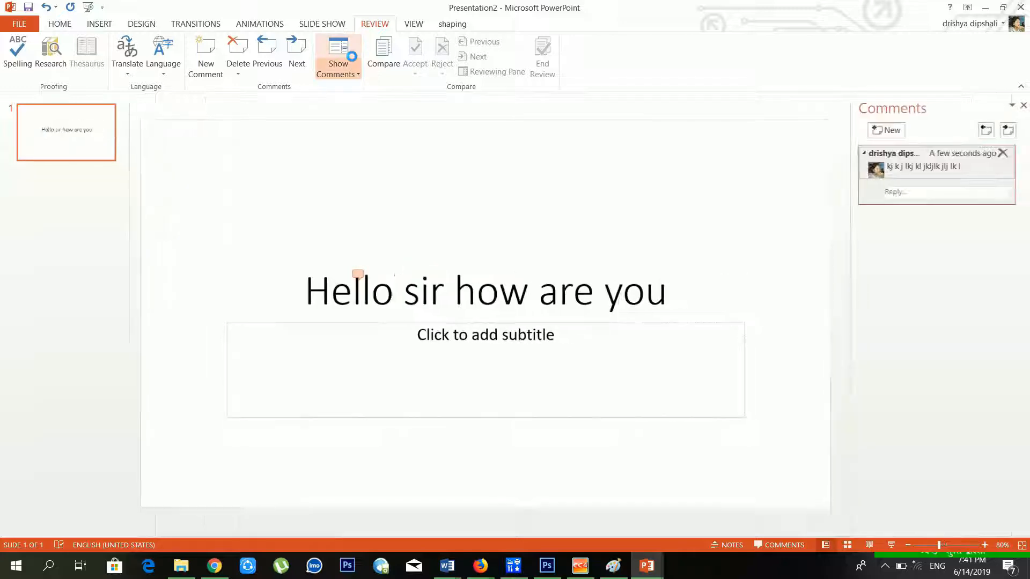
{"action": "left_click", "coordinate": [238, 73]}
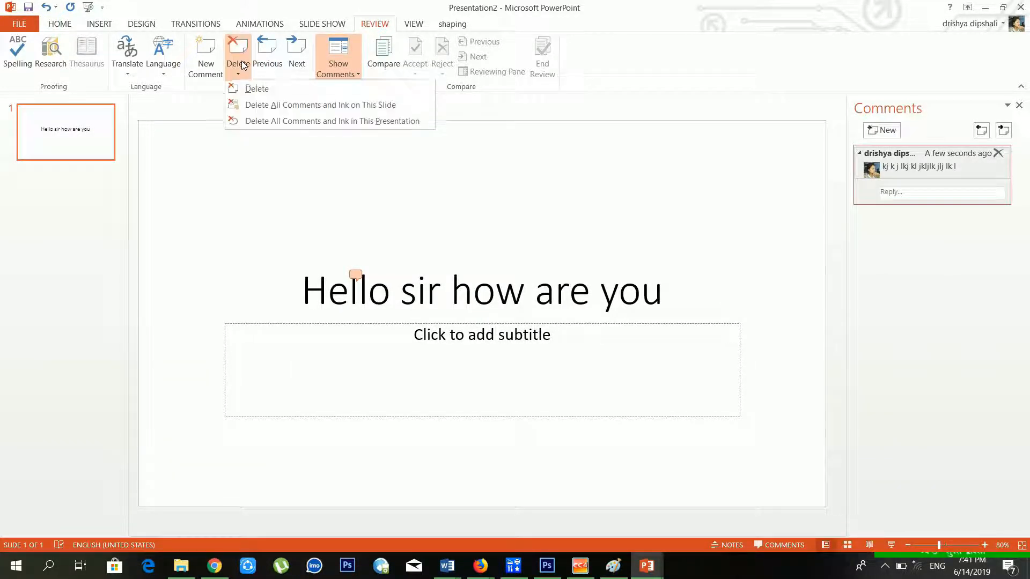
{"action": "left_click", "coordinate": [277, 97]}
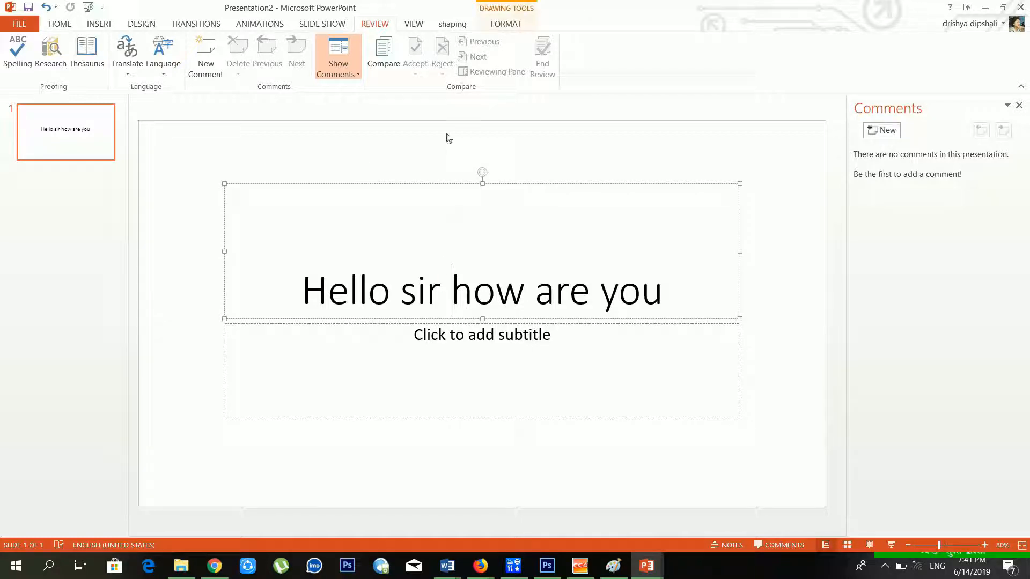
Compare and merge the 'photo album trial' presentation into this deck
{"action": "left_click", "coordinate": [395, 67]}
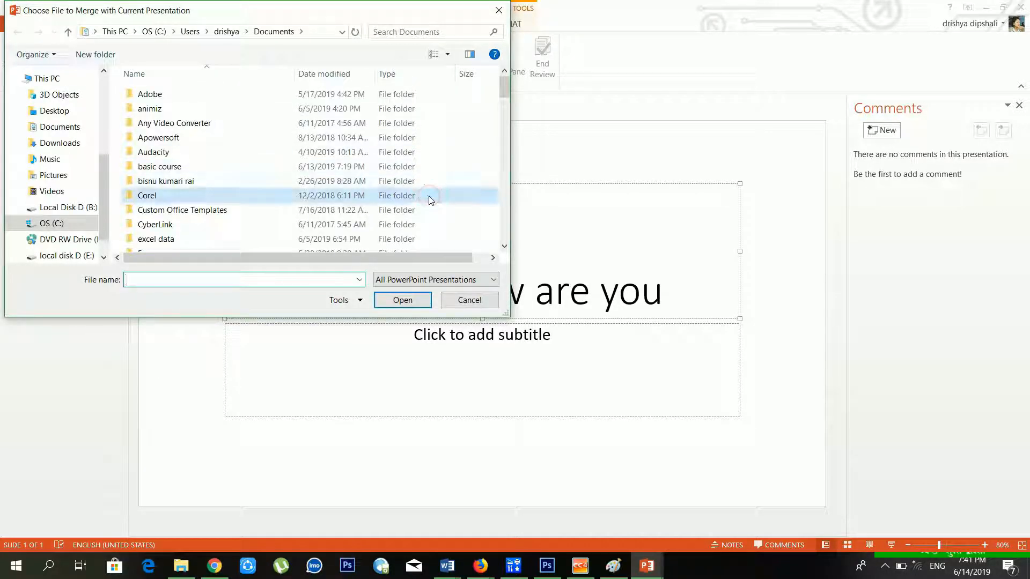
{"action": "scroll", "coordinate": [428, 199], "scroll_direction": "down", "scroll_amount": 20}
{"action": "left_click", "coordinate": [302, 186]}
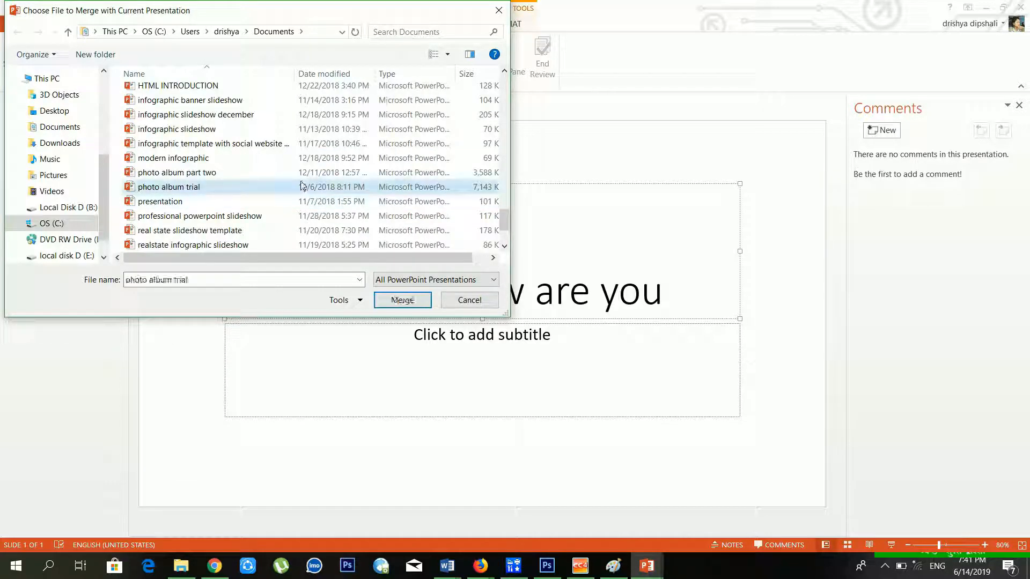
{"action": "left_click", "coordinate": [404, 307]}
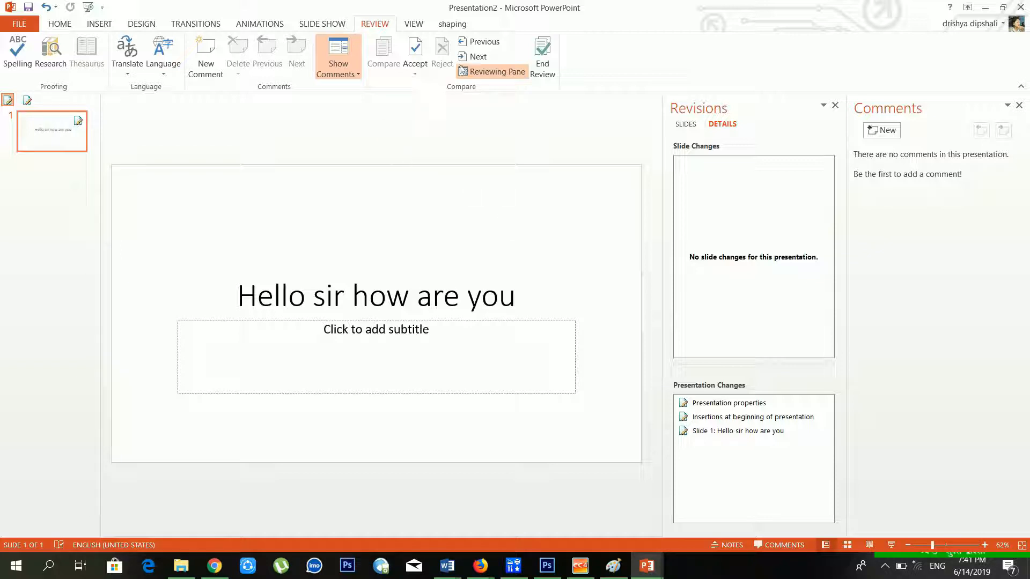
Close the Comments pane and accept the inserted photo album slide as slide 1
{"action": "left_click", "coordinate": [1019, 106]}
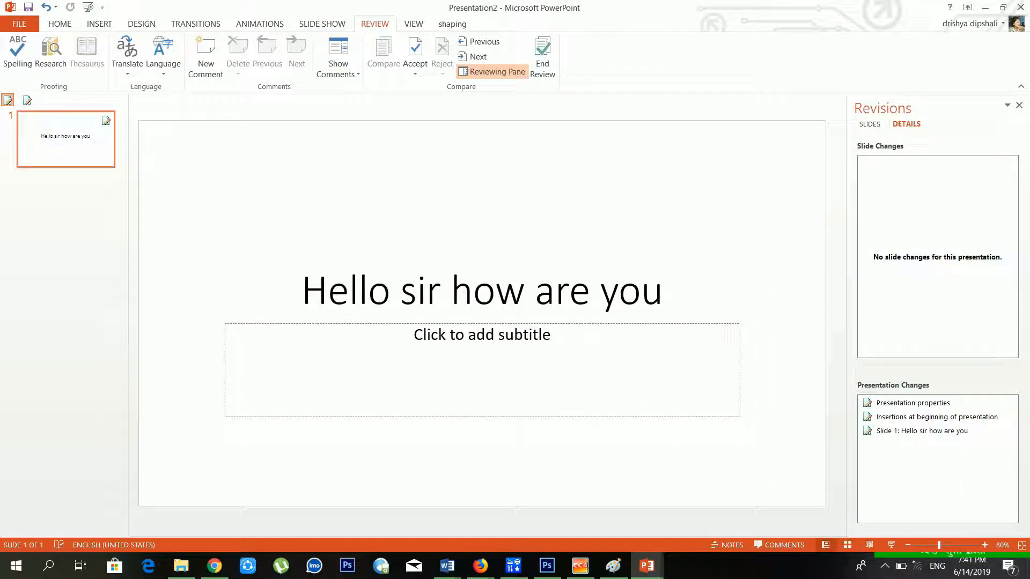
{"action": "left_click", "coordinate": [107, 122]}
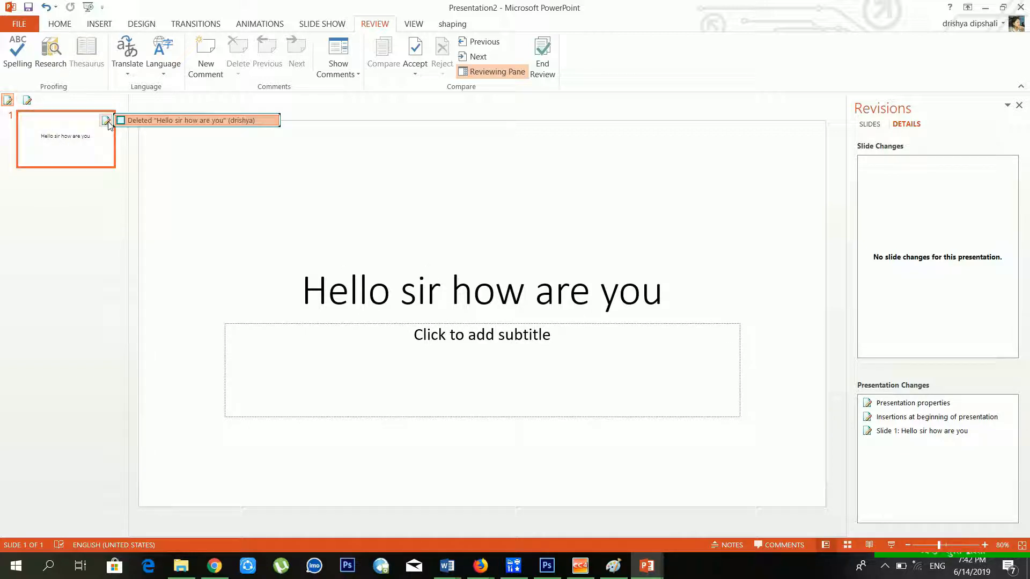
{"action": "left_click", "coordinate": [370, 222]}
{"action": "left_click", "coordinate": [417, 289]}
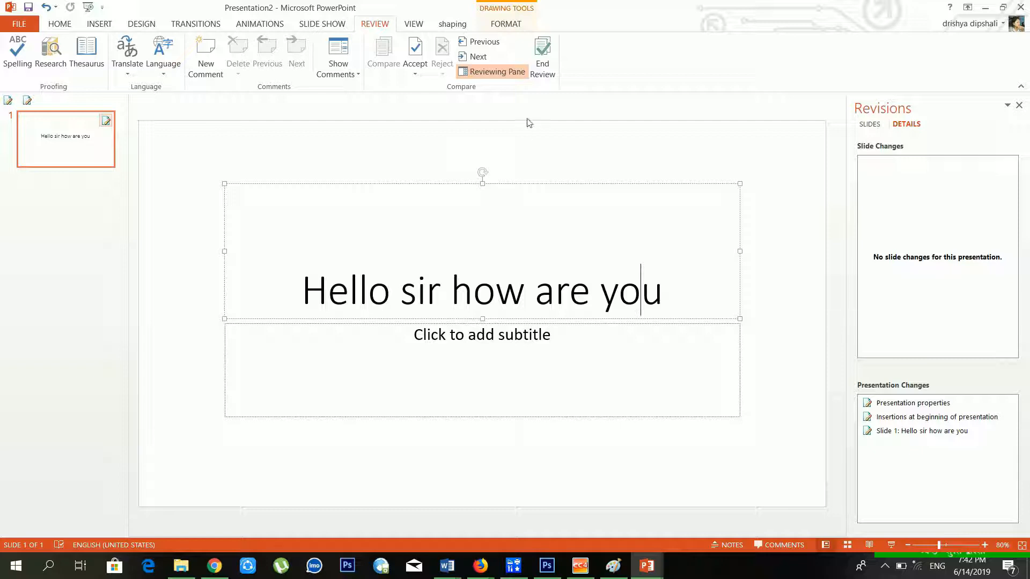
{"action": "left_click", "coordinate": [28, 100]}
{"action": "left_click", "coordinate": [52, 110]}
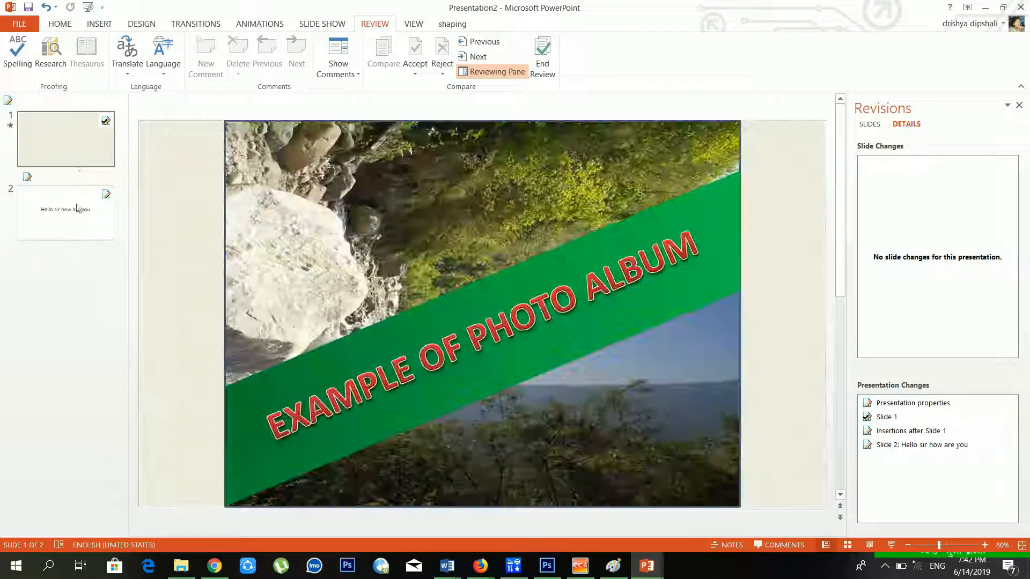
{"action": "left_click", "coordinate": [78, 229]}
{"action": "left_click", "coordinate": [59, 140]}
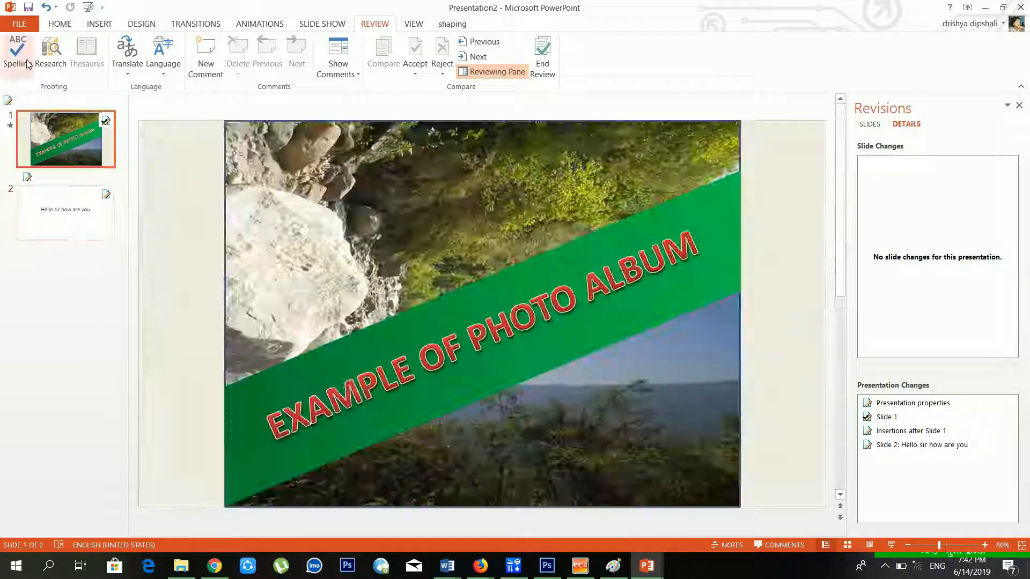
Accept the merged slide size change and check slides 1 and 2
{"action": "left_click", "coordinate": [22, 100]}
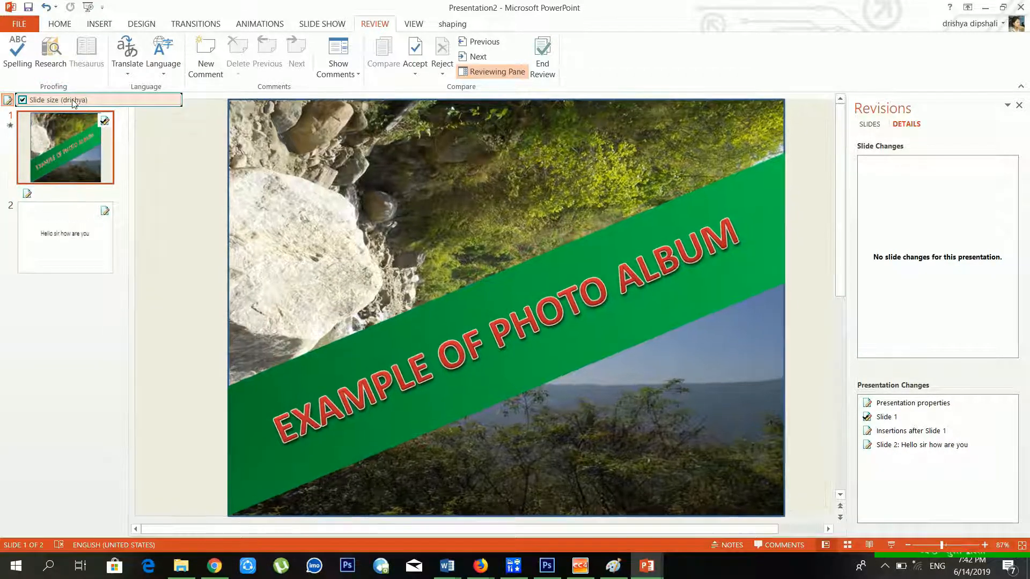
{"action": "left_click", "coordinate": [83, 230]}
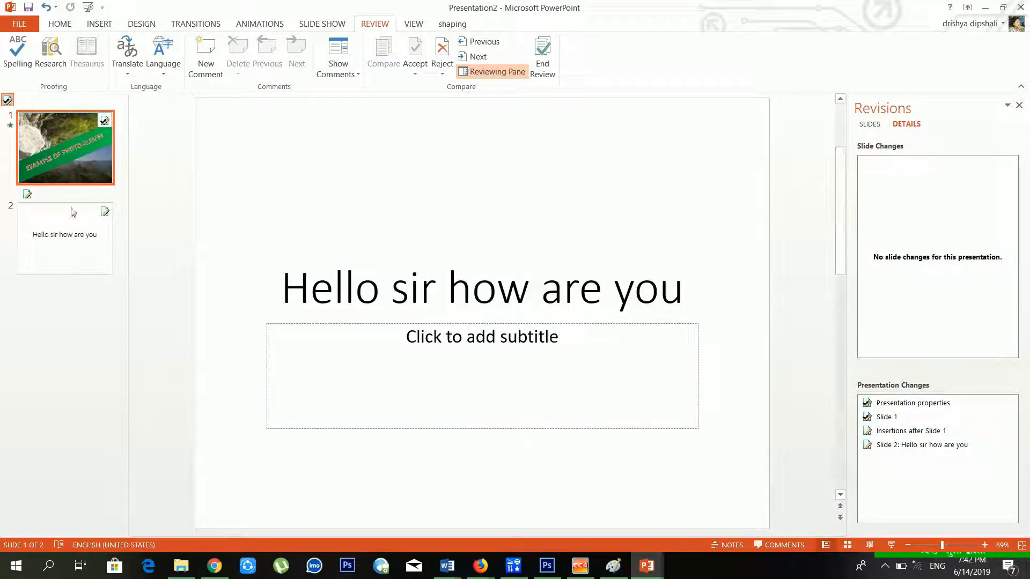
{"action": "left_click", "coordinate": [70, 161]}
{"action": "left_click", "coordinate": [64, 236]}
{"action": "left_click", "coordinate": [67, 152]}
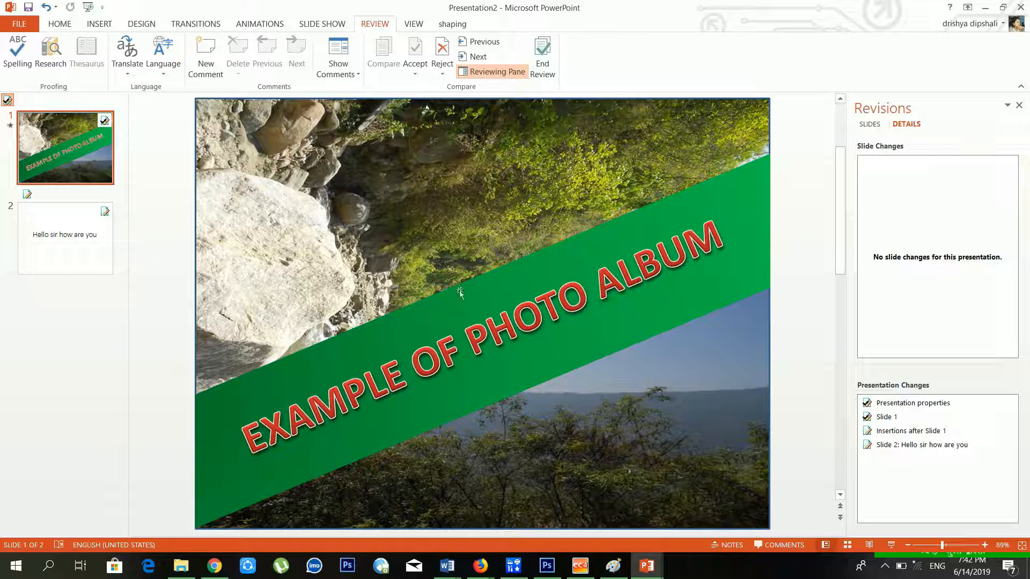
{"action": "left_click", "coordinate": [460, 293]}
{"action": "left_click", "coordinate": [45, 219]}
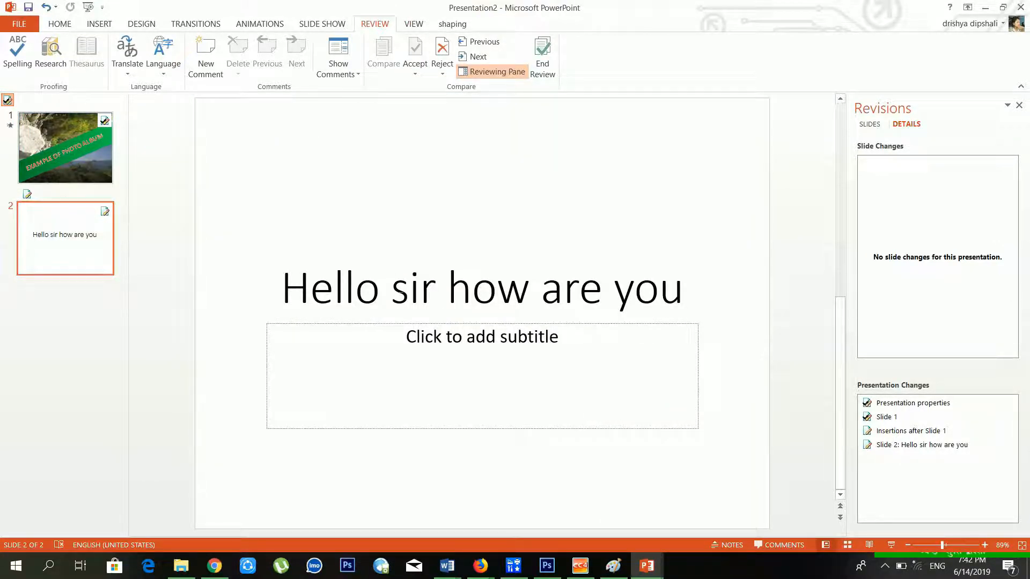
Add a comment to slide 2's title 'Hello sir how are you'
{"action": "left_click", "coordinate": [397, 291]}
{"action": "left_click_drag", "start_coordinate": [695, 289], "coordinate": [281, 290]}
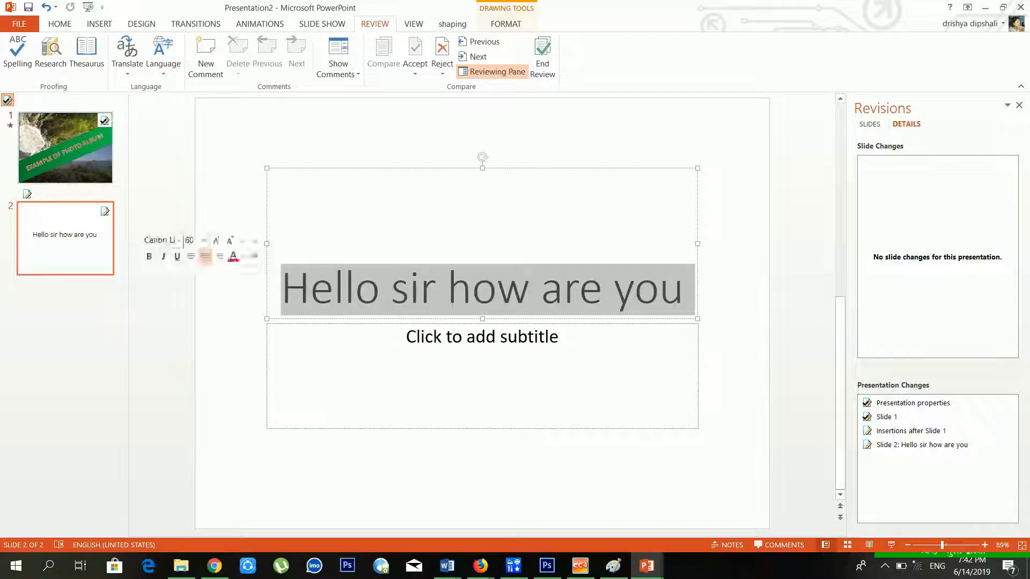
{"action": "left_click", "coordinate": [206, 53]}
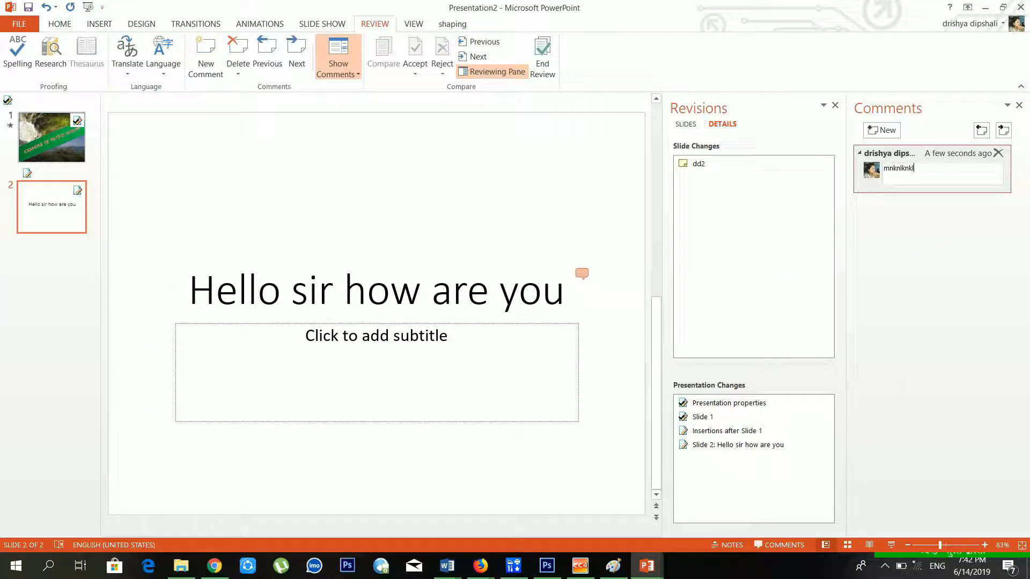
{"action": "left_click", "coordinate": [518, 290]}
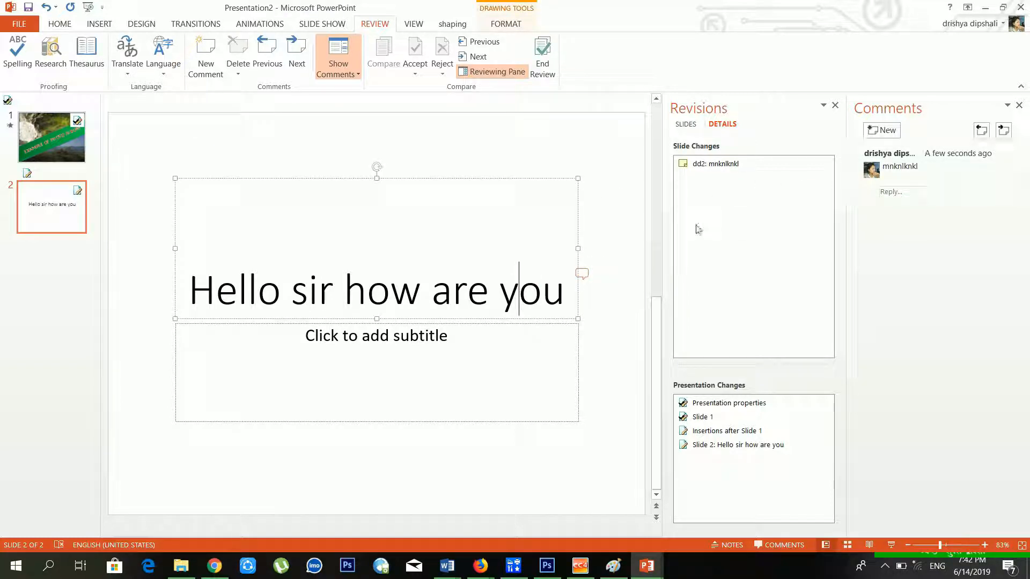
{"action": "left_click", "coordinate": [887, 193]}
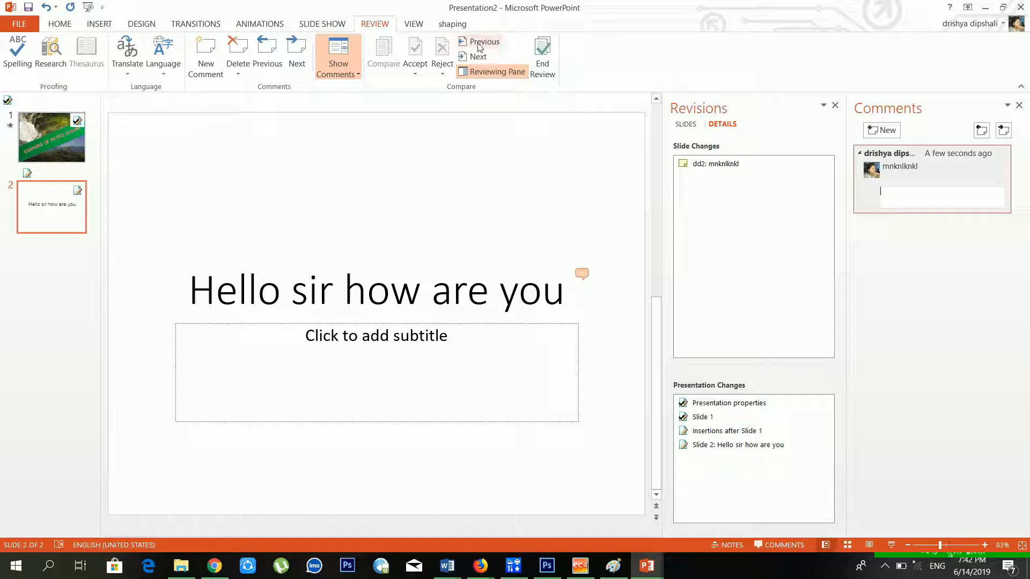
{"action": "left_click", "coordinate": [73, 141]}
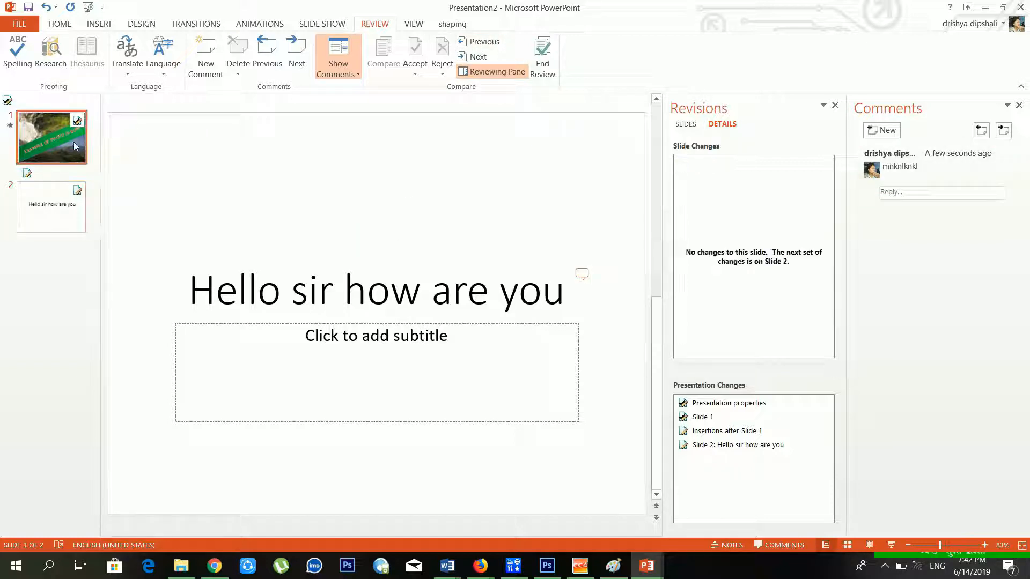
{"action": "left_click", "coordinate": [51, 206]}
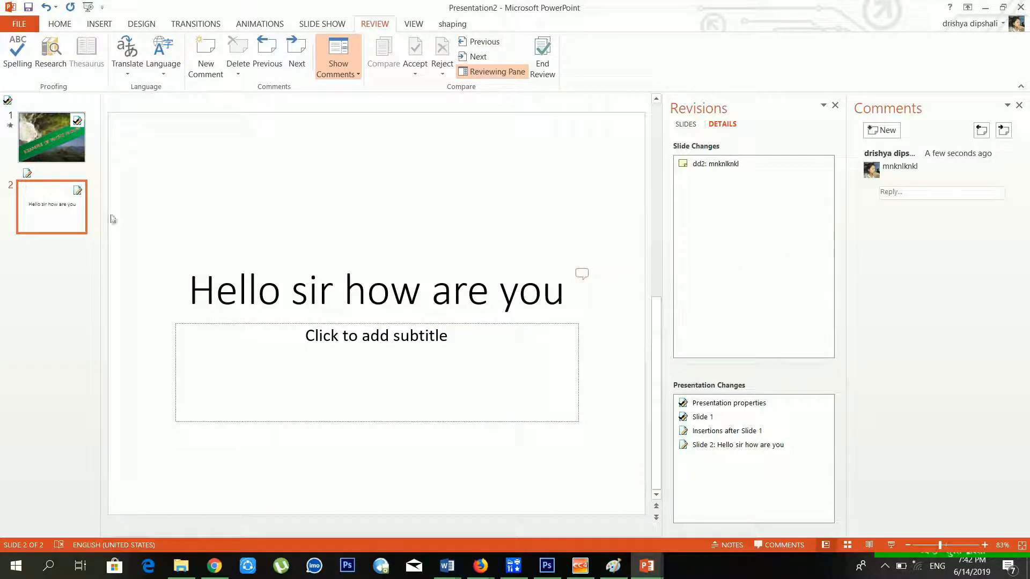
Turn the subtitle box upside down and close the Revisions pane
{"action": "left_click", "coordinate": [477, 327]}
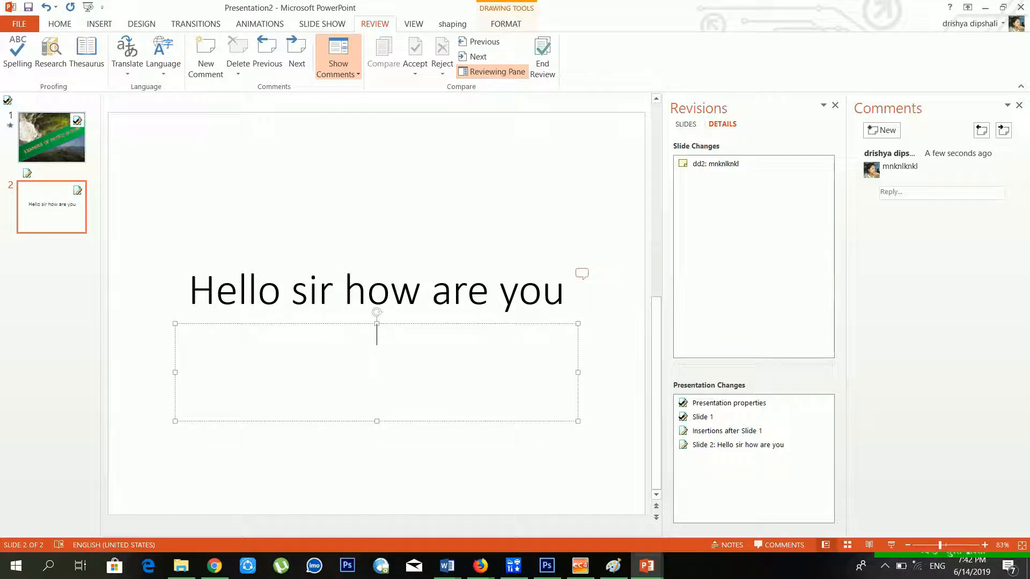
{"action": "left_click", "coordinate": [440, 30]}
{"action": "double_click", "coordinate": [442, 61]}
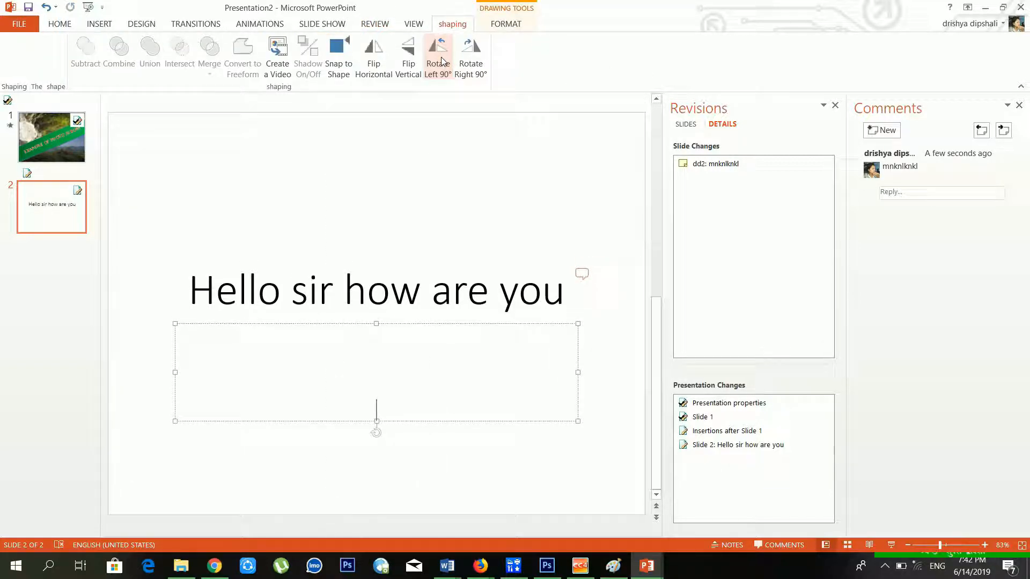
{"action": "left_click", "coordinate": [413, 24]}
{"action": "left_click", "coordinate": [360, 24]}
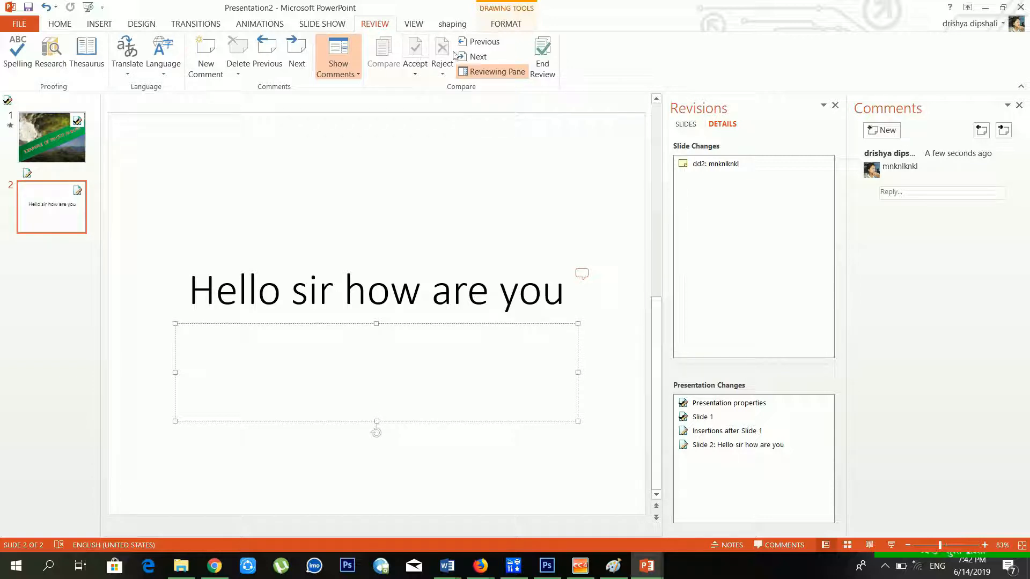
{"action": "left_click", "coordinate": [515, 72]}
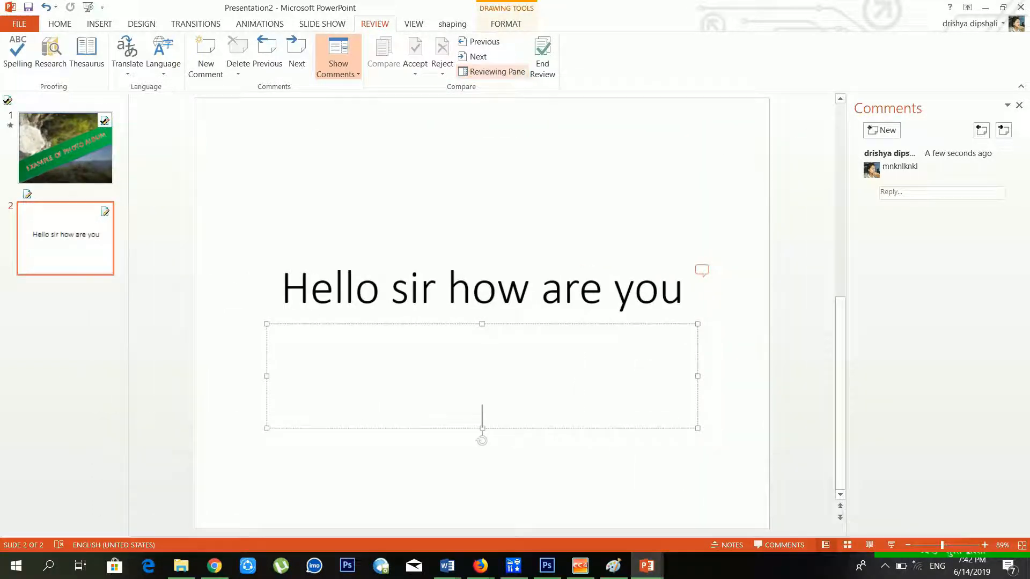
End the merge review and delete the existing comment on the slide
{"action": "left_click", "coordinate": [542, 53]}
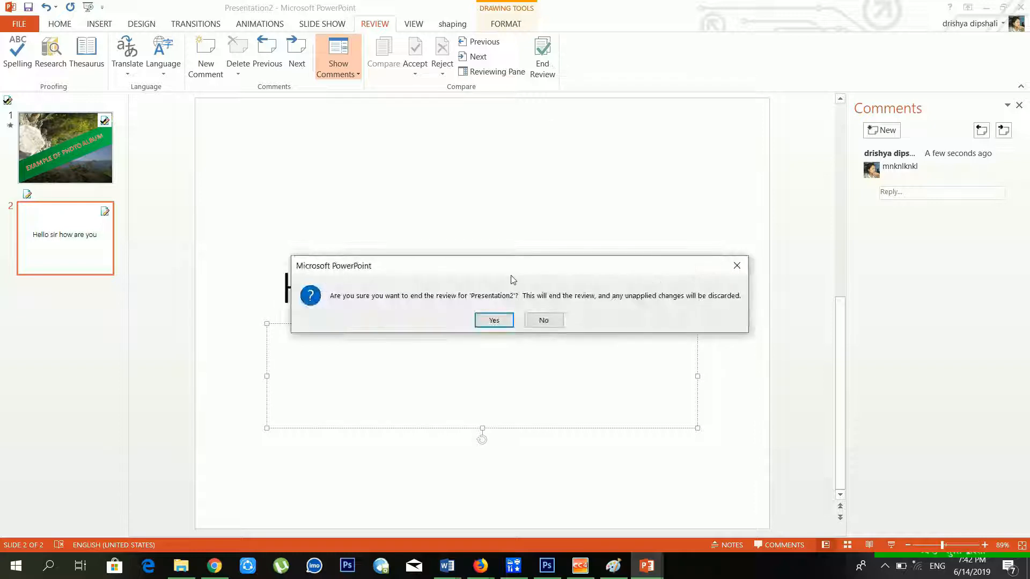
{"action": "left_click", "coordinate": [494, 321]}
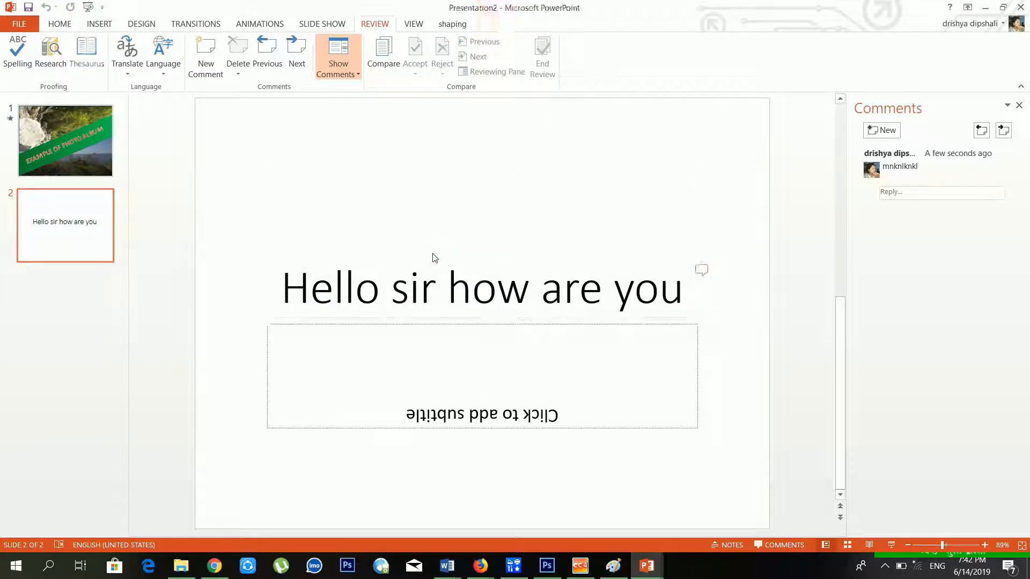
{"action": "left_click", "coordinate": [419, 289]}
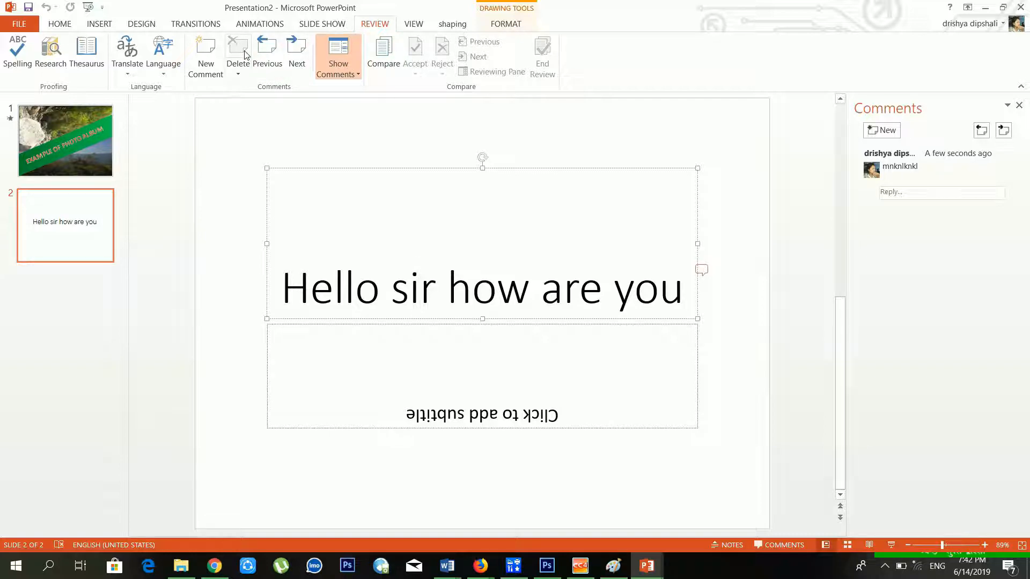
{"action": "left_click", "coordinate": [238, 71]}
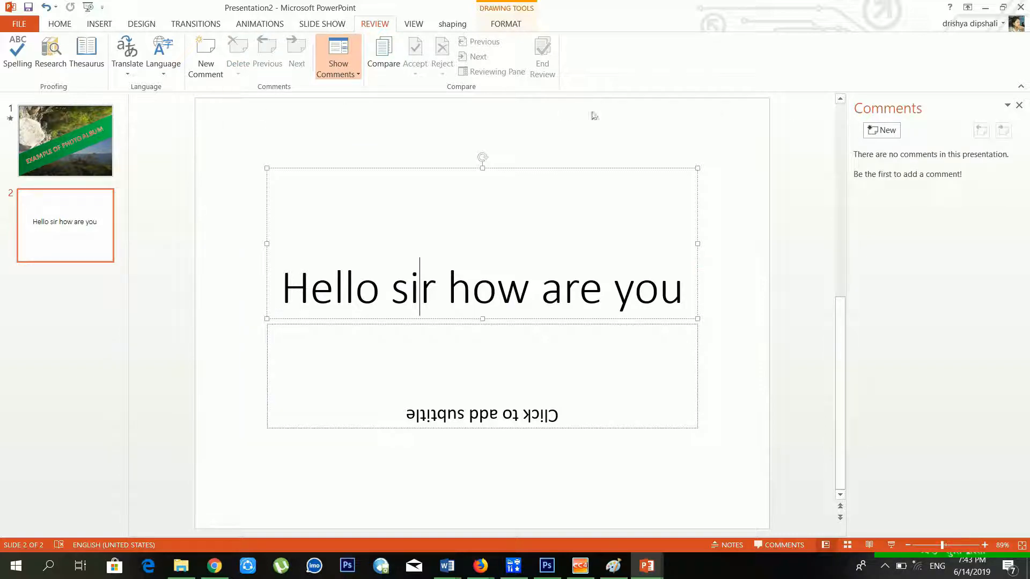
Check the title, subtitle and photo album slide, then close the Comments pane
{"action": "left_click", "coordinate": [489, 379]}
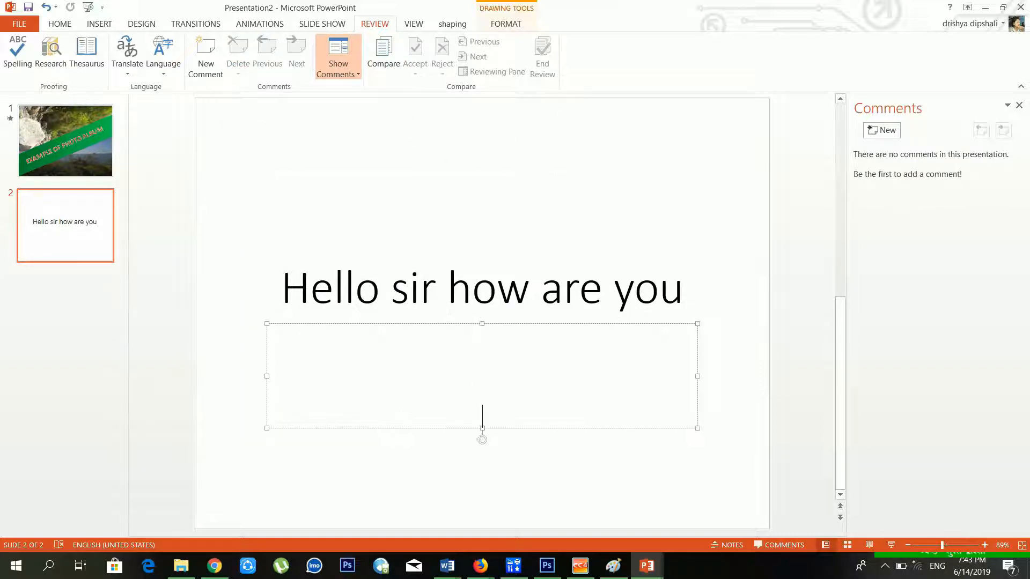
{"action": "left_click", "coordinate": [529, 287]}
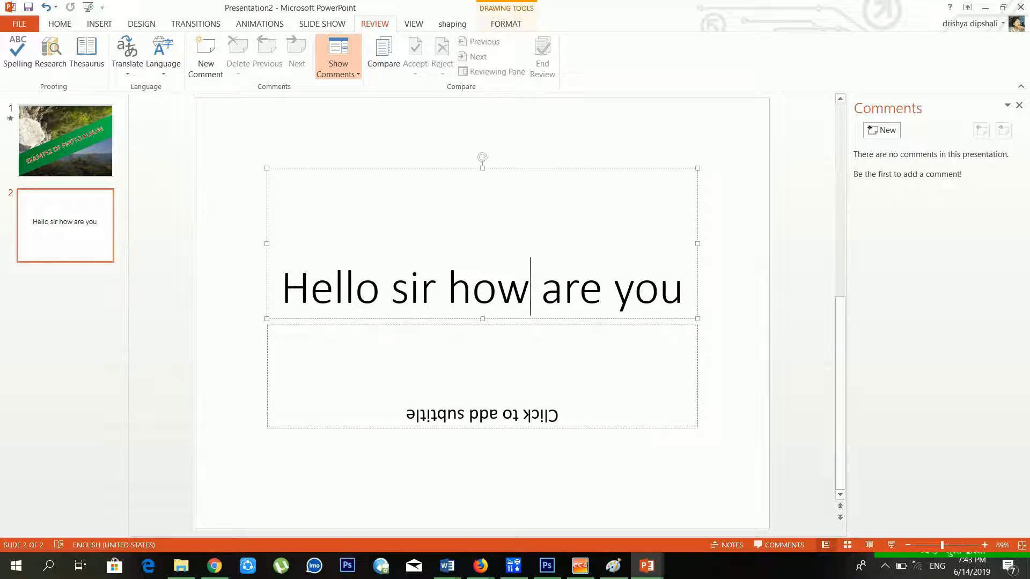
{"action": "left_click", "coordinate": [482, 400]}
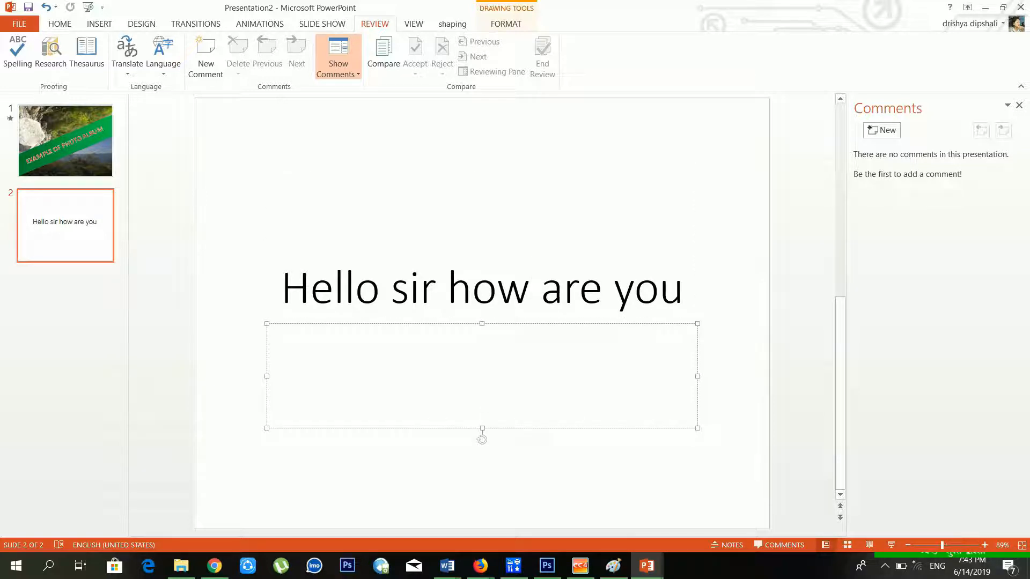
{"action": "left_click", "coordinate": [104, 141]}
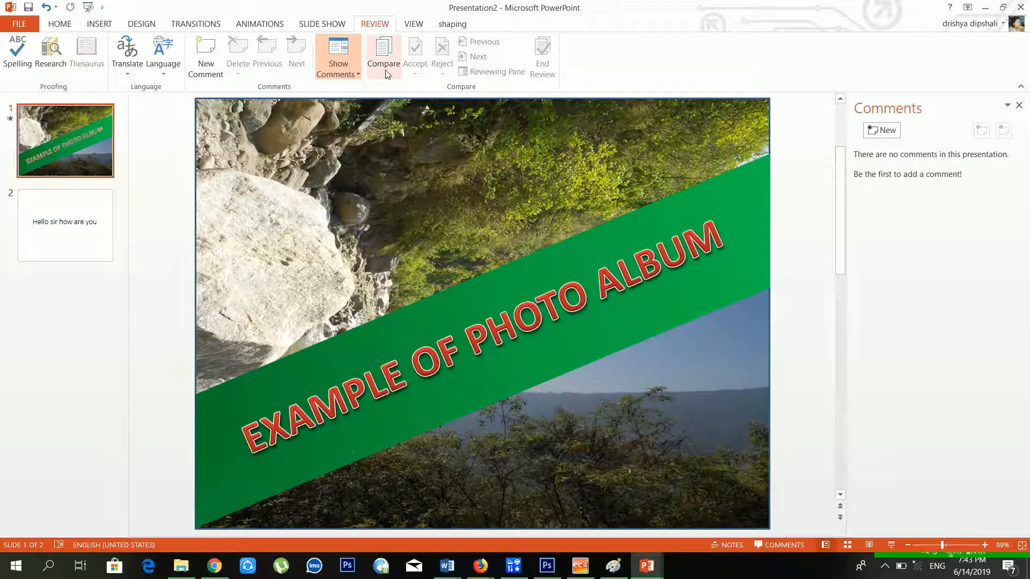
{"action": "left_click", "coordinate": [456, 262]}
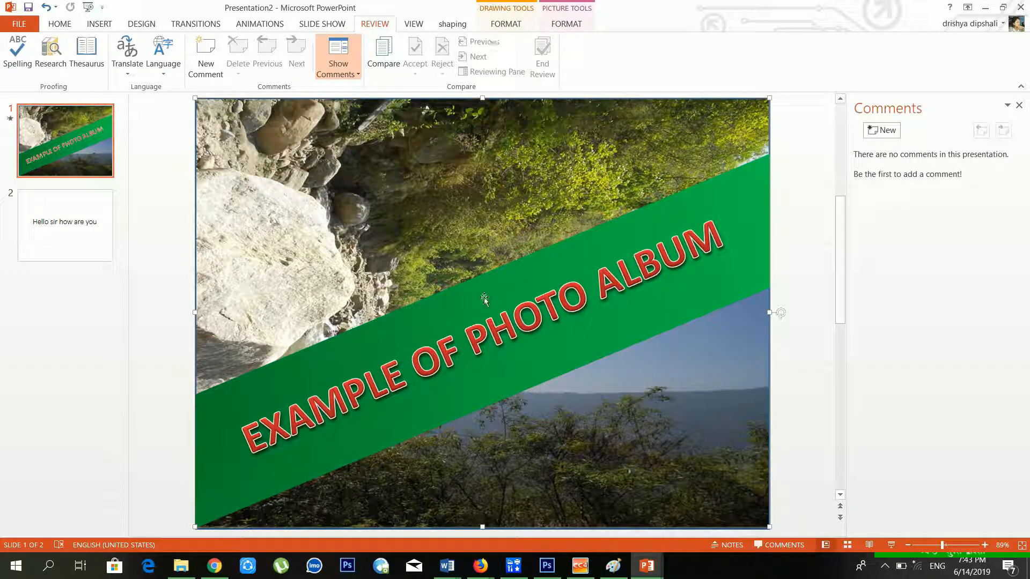
{"action": "left_click", "coordinate": [89, 208]}
{"action": "left_click", "coordinate": [445, 289]}
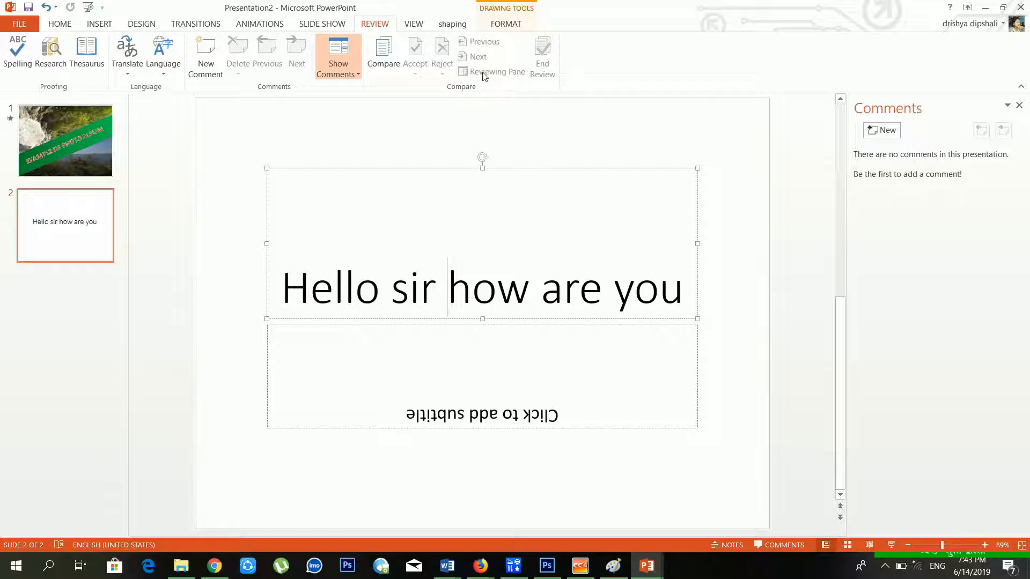
{"action": "key", "text": "Right"}
{"action": "key", "text": "Right"}
{"action": "left_click", "coordinate": [1018, 106]}
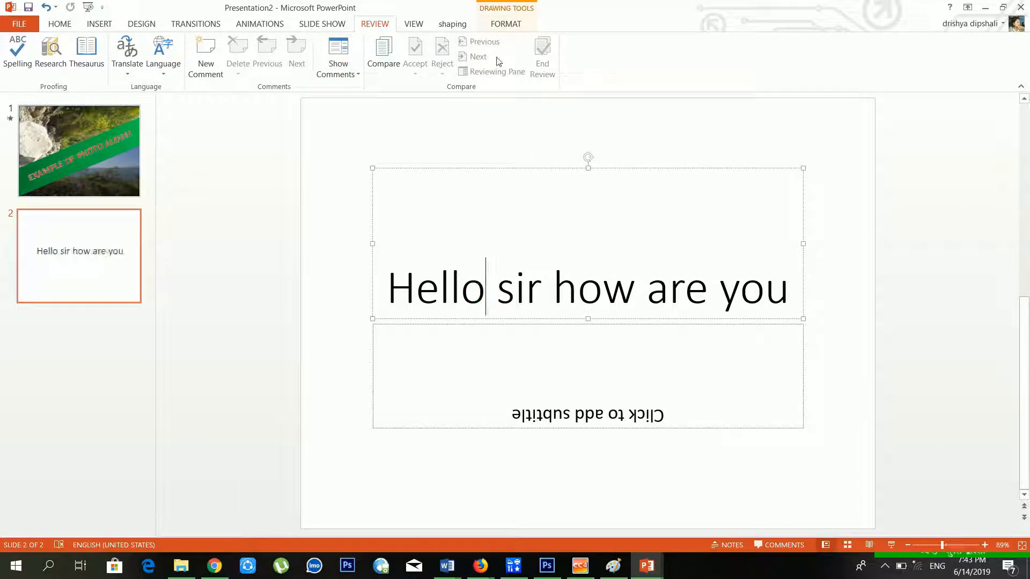
Select the title 'Hello sir how are you' and add a new comment 'lk'
{"action": "left_click", "coordinate": [43, 231]}
{"action": "left_click", "coordinate": [542, 288]}
{"action": "left_click_drag", "start_coordinate": [387, 289], "coordinate": [762, 309]}
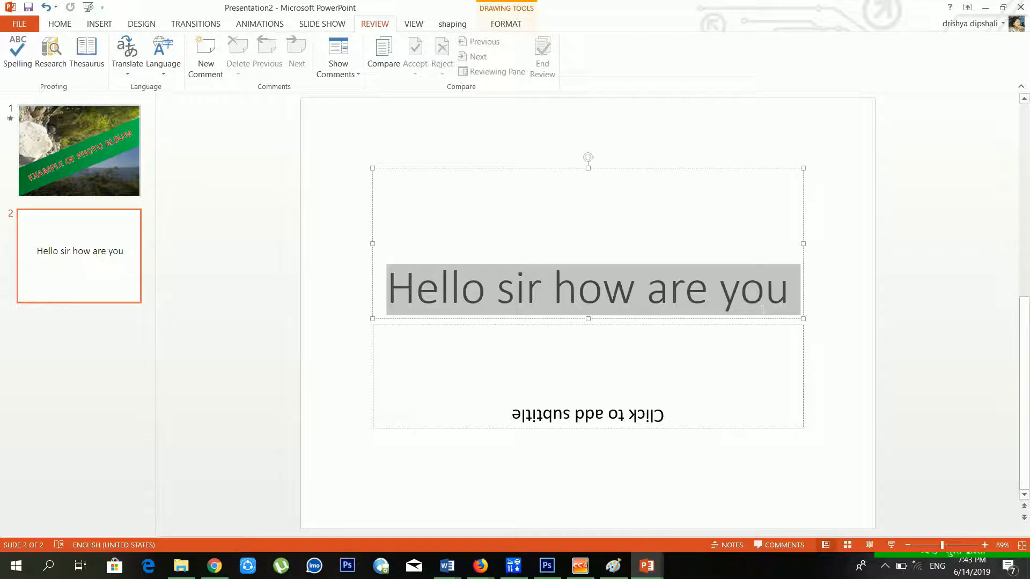
{"action": "left_click", "coordinate": [205, 54]}
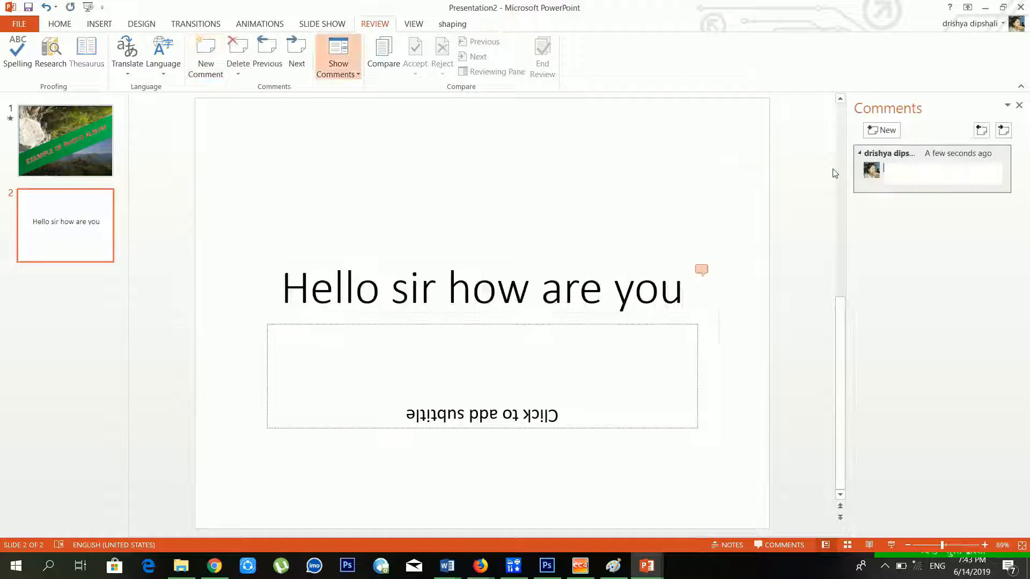
{"action": "type", "text": "lkl;k;l k;lklk;k;k"}
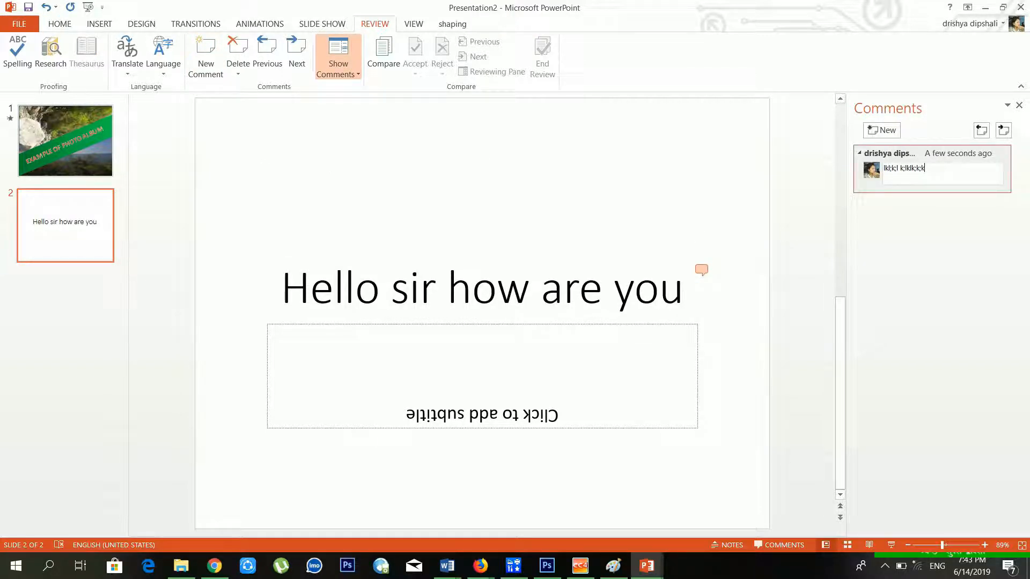
{"action": "left_click", "coordinate": [110, 112]}
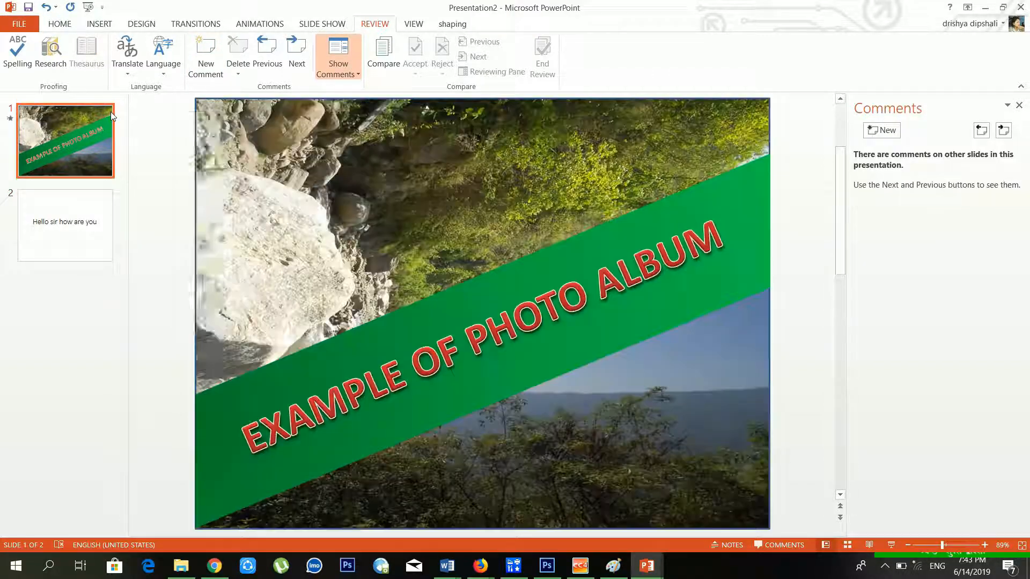
Delete the photo album slide
{"action": "right_click", "coordinate": [110, 112]}
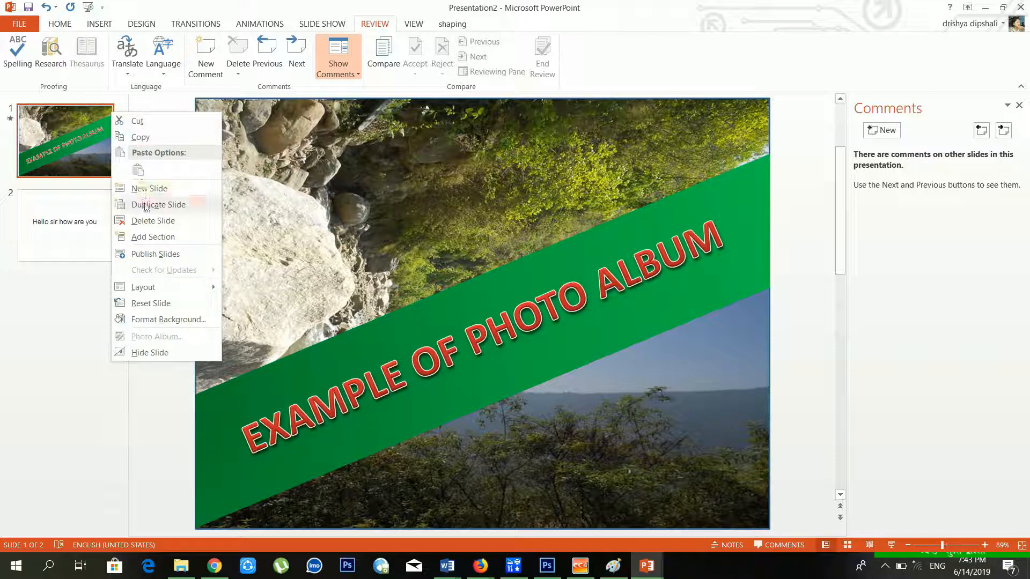
{"action": "key", "text": "Escape"}
{"action": "key", "text": "Delete"}
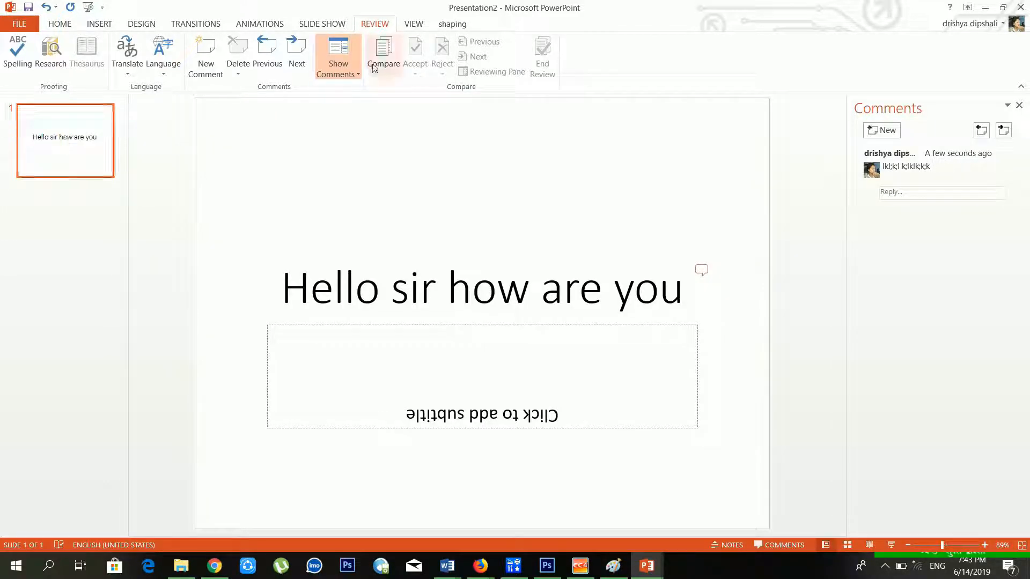
Compare with 'professional powerpoint slideshow.pptx' and accept the inserted slide
{"action": "left_click", "coordinate": [377, 67]}
{"action": "scroll", "coordinate": [380, 218], "scroll_direction": "down", "scroll_amount": 10}
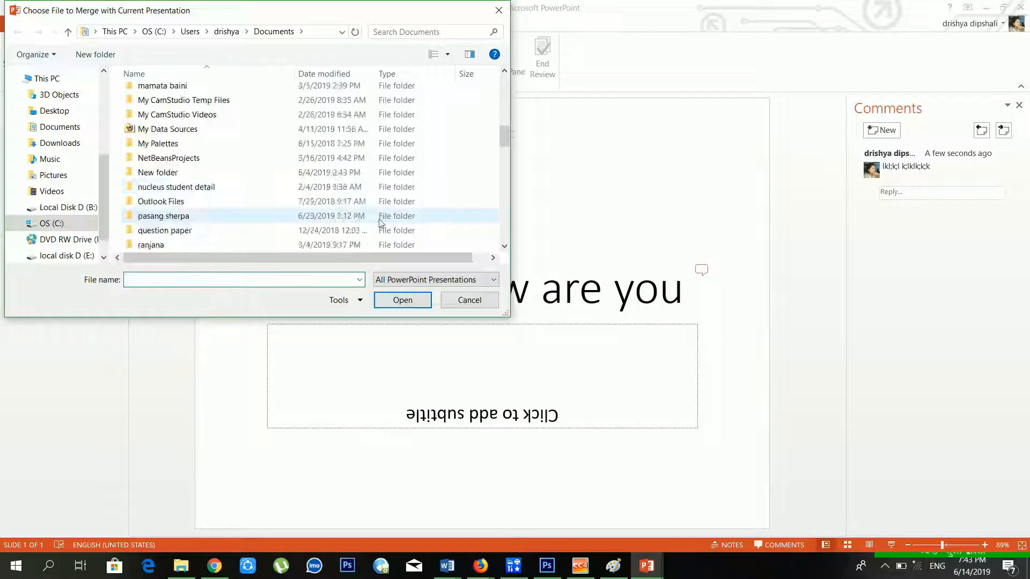
{"action": "scroll", "coordinate": [313, 229], "scroll_direction": "down", "scroll_amount": 5}
{"action": "left_click", "coordinate": [271, 206]}
{"action": "left_click", "coordinate": [402, 299]}
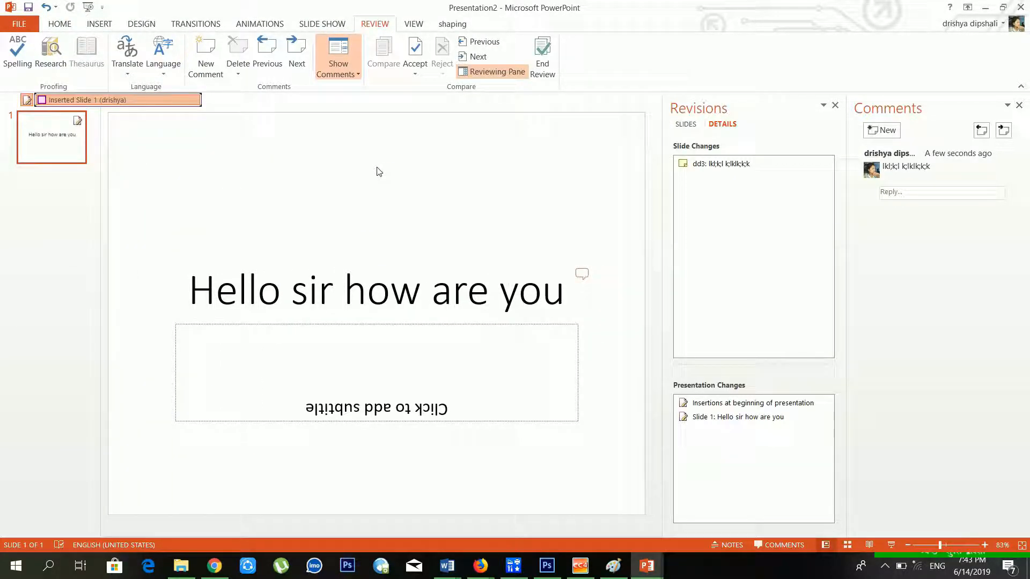
{"action": "left_click", "coordinate": [422, 58]}
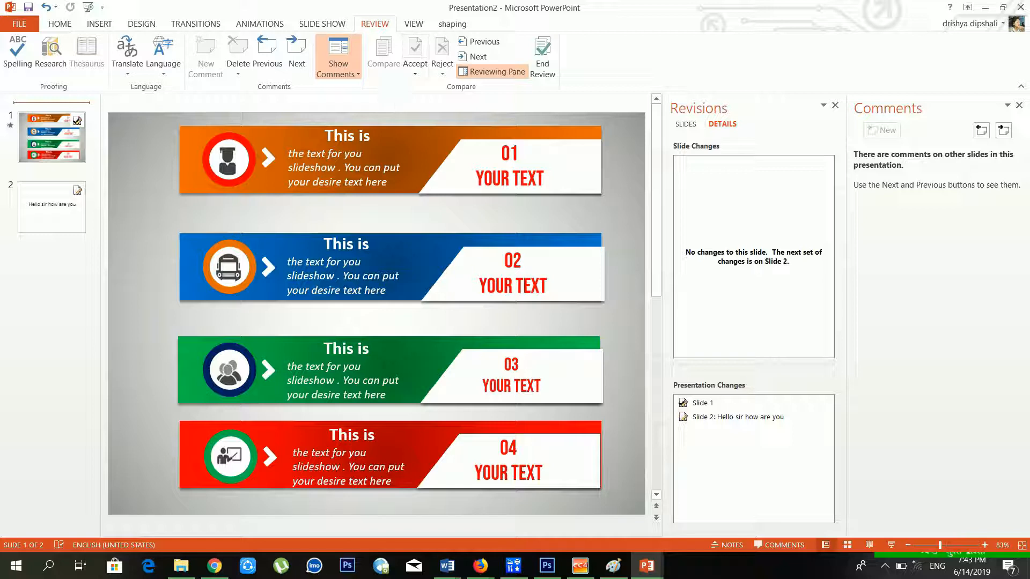
Inspect the orange, blue, green and red infographic bands, then undo the acceptance
{"action": "left_click", "coordinate": [365, 167]}
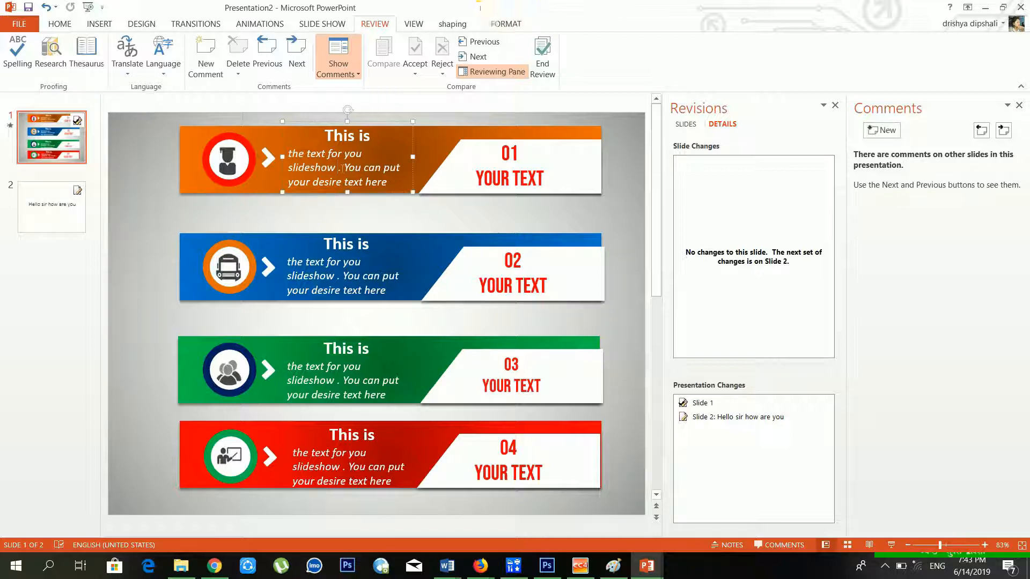
{"action": "left_click", "coordinate": [363, 261]}
{"action": "left_click", "coordinate": [370, 370]}
{"action": "left_click", "coordinate": [471, 448]}
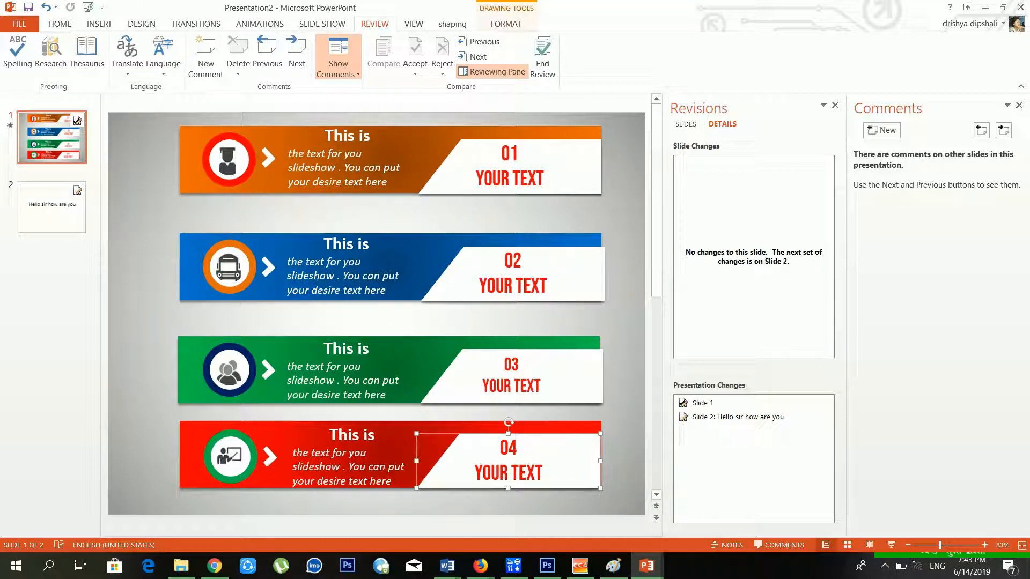
{"action": "left_click", "coordinate": [438, 320]}
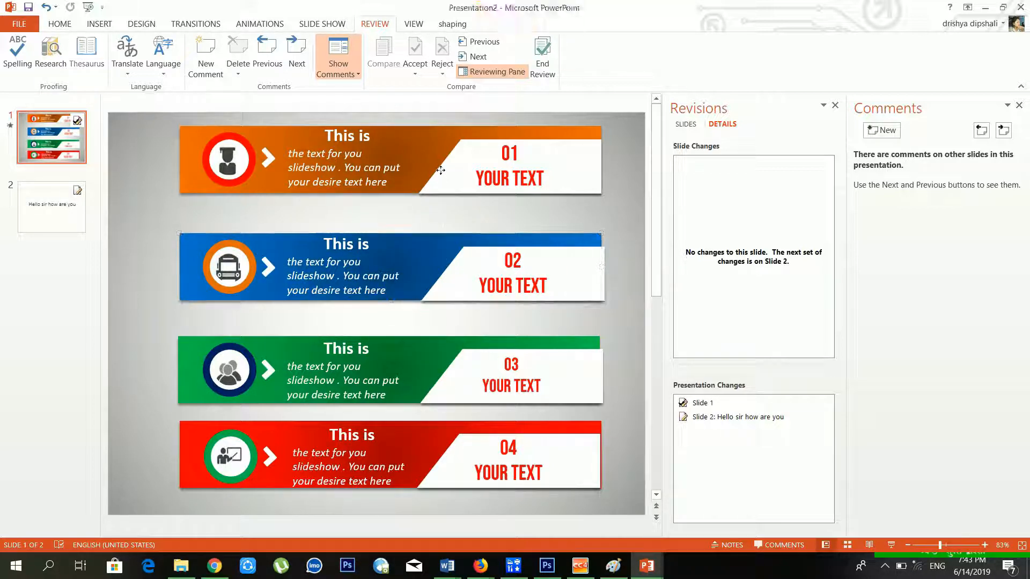
{"action": "left_click", "coordinate": [424, 137]}
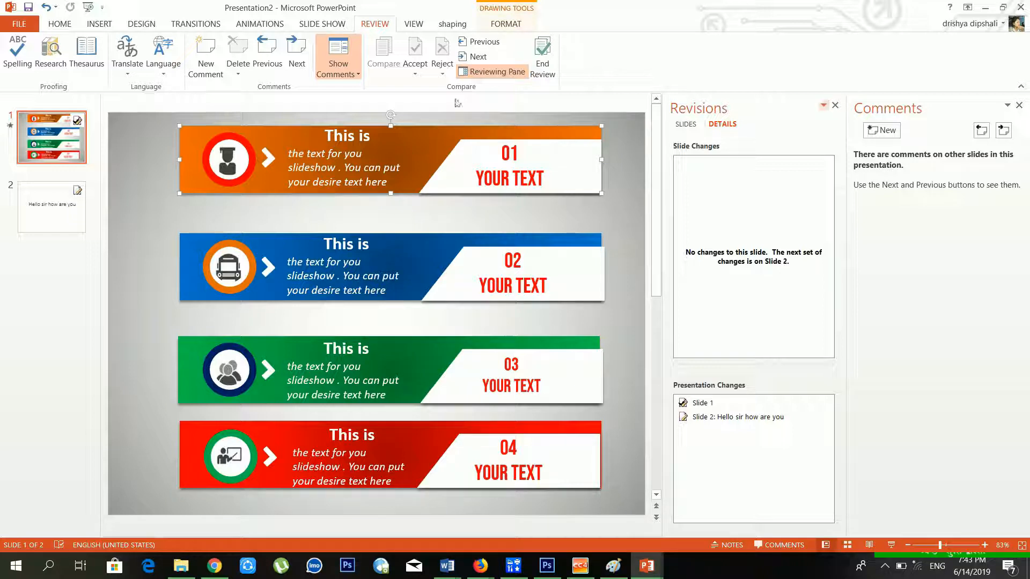
{"action": "key", "text": "ctrl+z"}
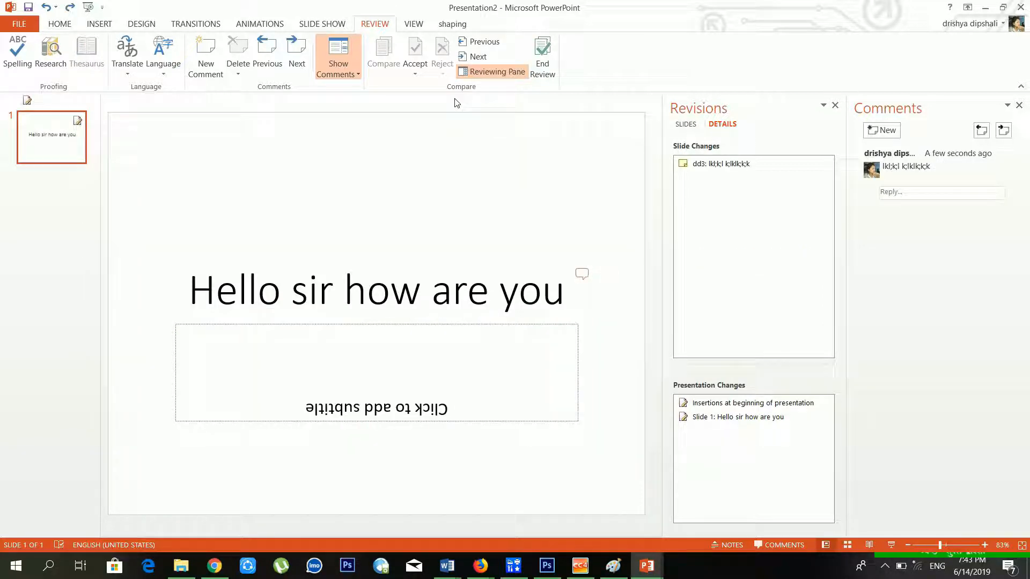
Review the inserted and deleted slide changes, then accept the inserted infographic slide
{"action": "left_click", "coordinate": [28, 100]}
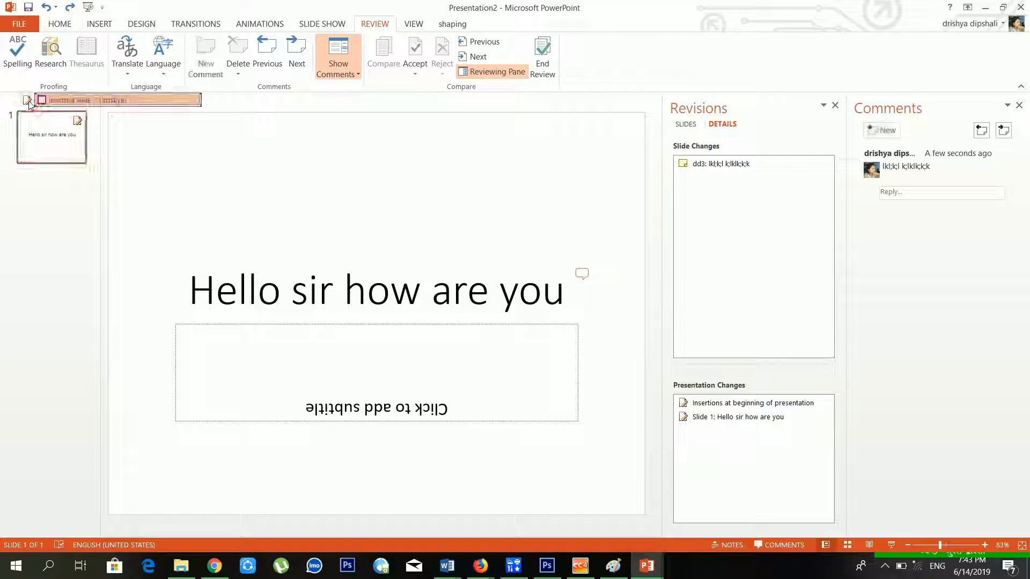
{"action": "left_click", "coordinate": [27, 101]}
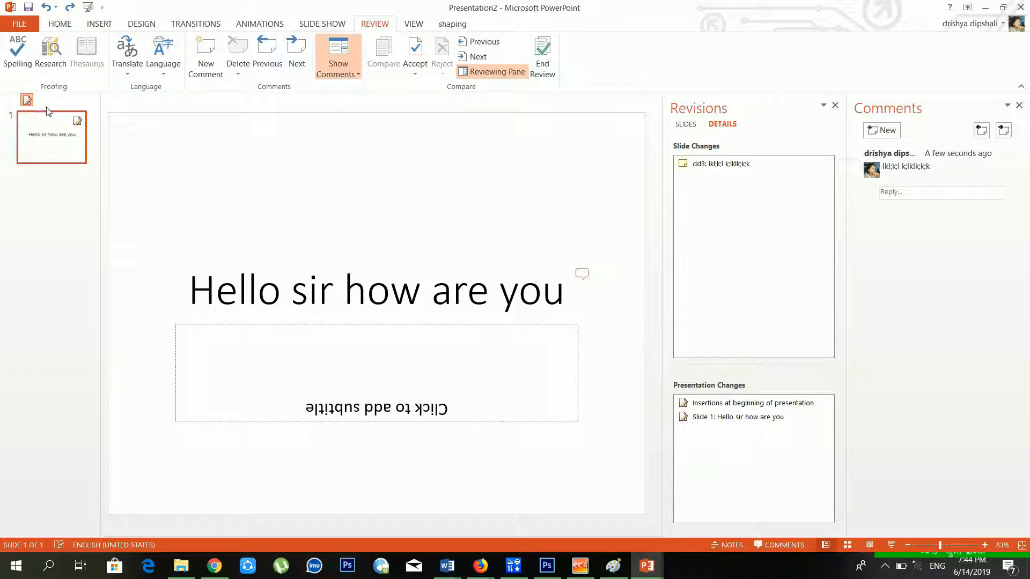
{"action": "left_click", "coordinate": [77, 121]}
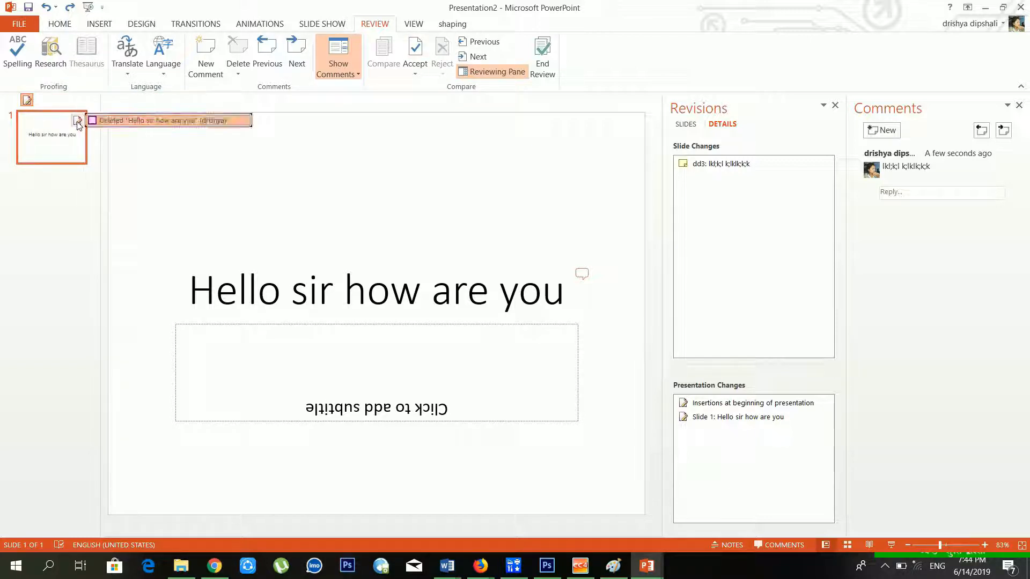
{"action": "left_click", "coordinate": [28, 102]}
{"action": "left_click", "coordinate": [45, 101]}
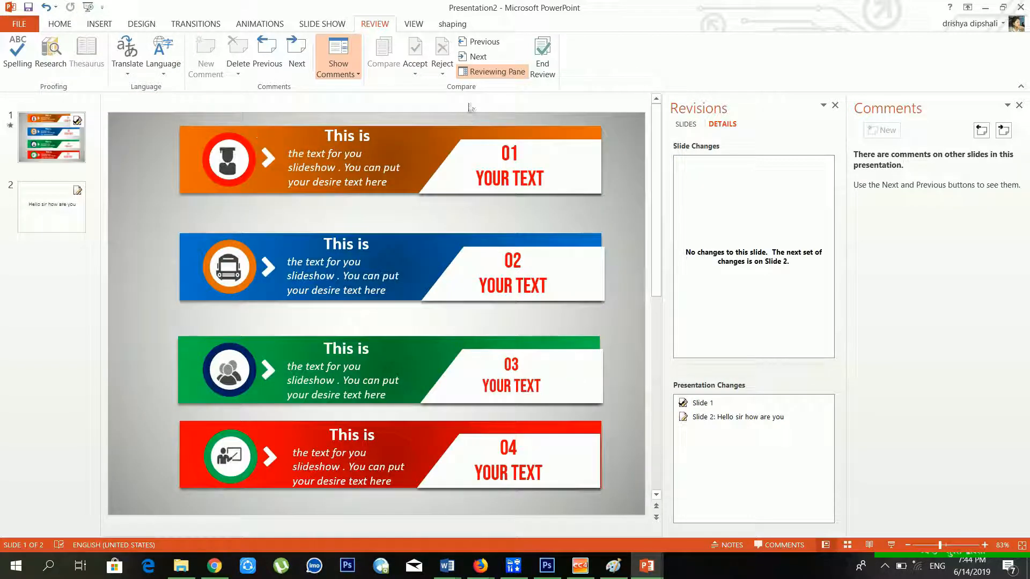
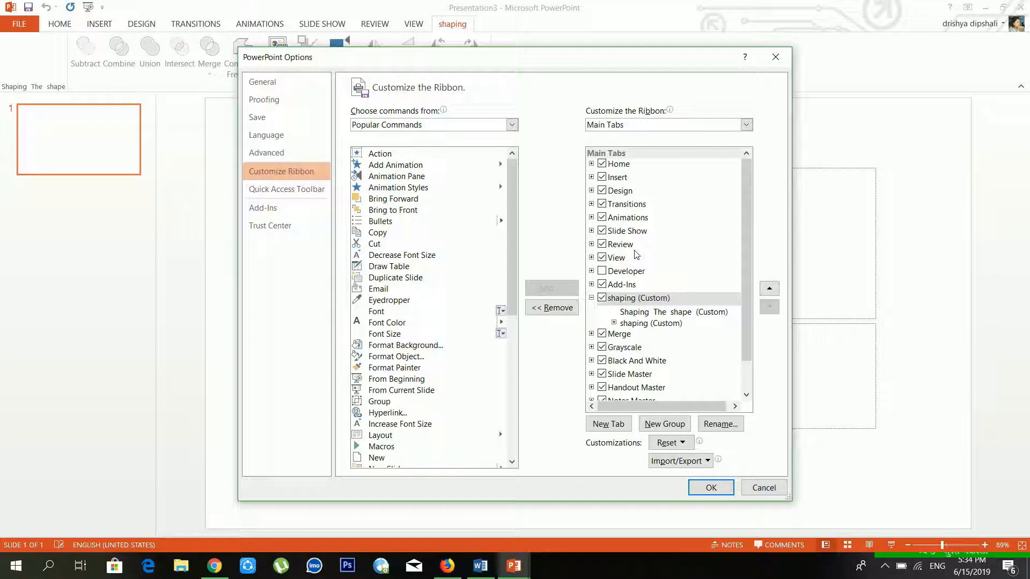
Uncheck shaping (Custom) in the Customize Ribbon list and confirm with OK
{"action": "left_click", "coordinate": [601, 299]}
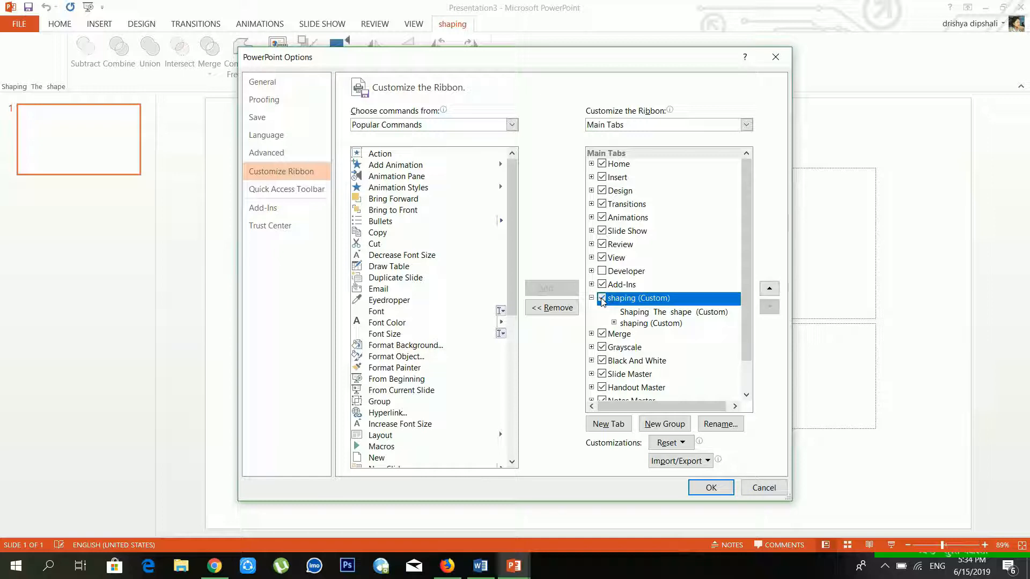
{"action": "left_click", "coordinate": [709, 487]}
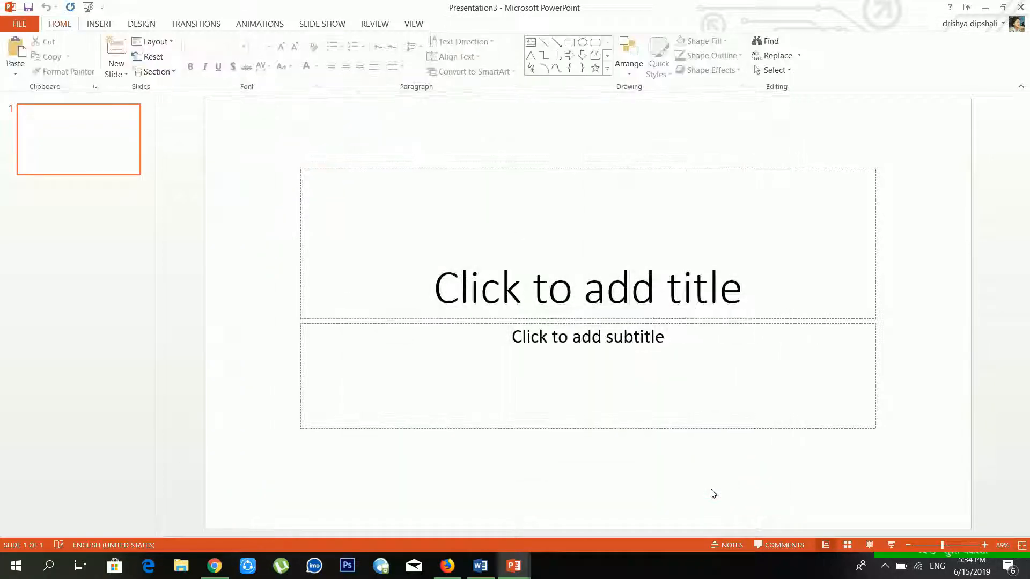
Re-check shaping (Custom) in Customize Ribbon, view its shape commands on the ribbon, then return to File
{"action": "left_click", "coordinate": [19, 23]}
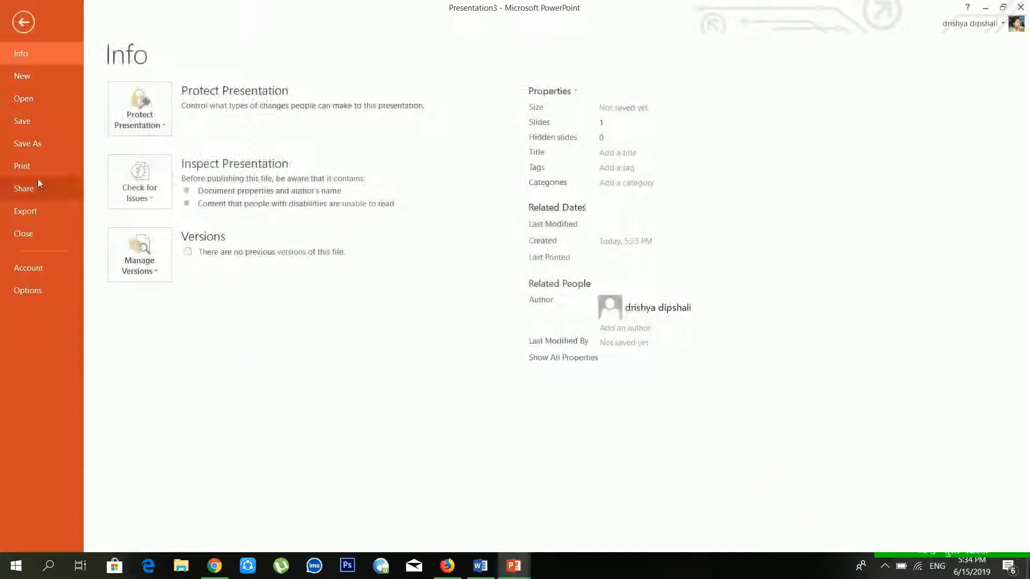
{"action": "left_click", "coordinate": [31, 295]}
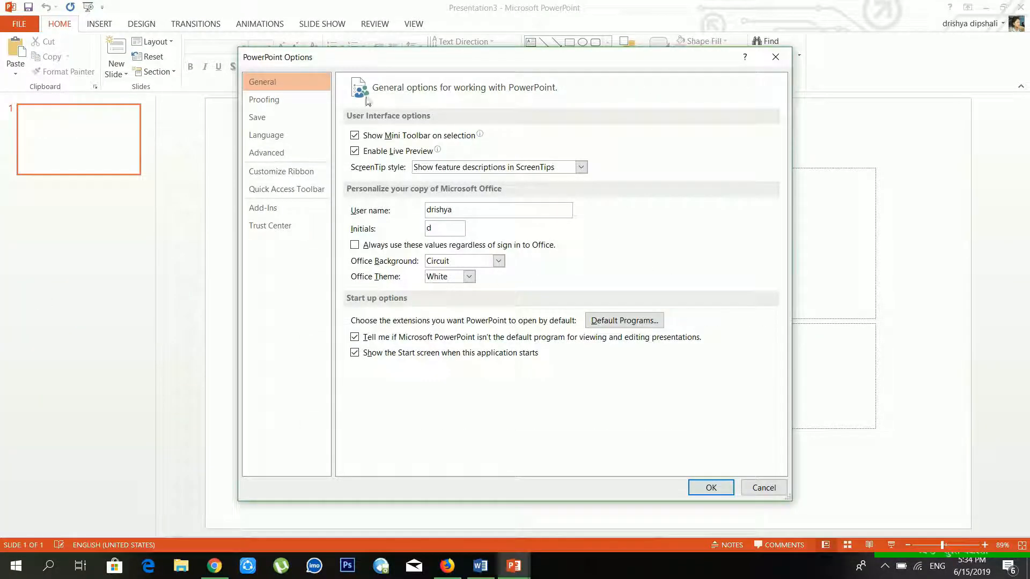
{"action": "left_click", "coordinate": [281, 171]}
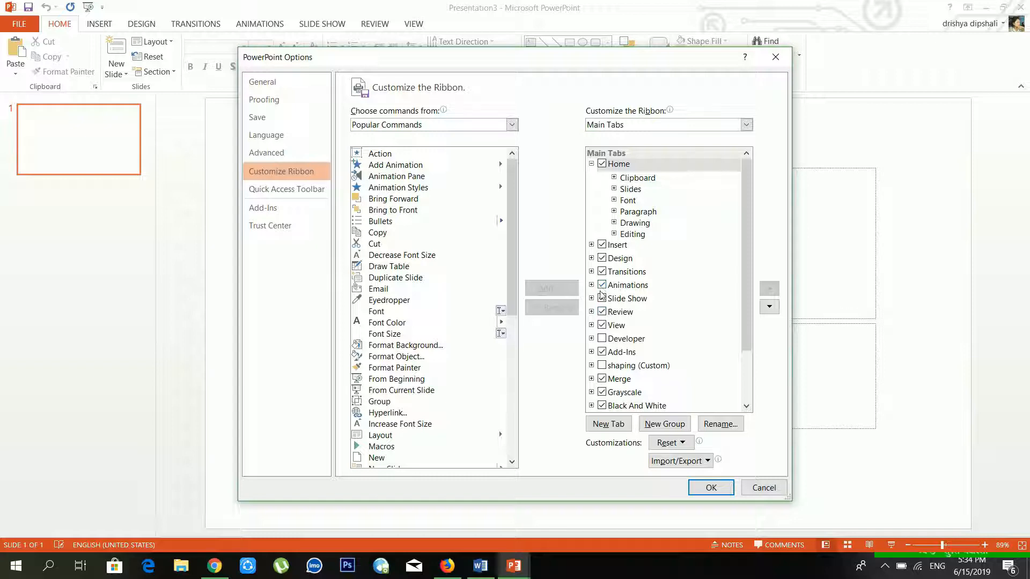
{"action": "left_click", "coordinate": [601, 365]}
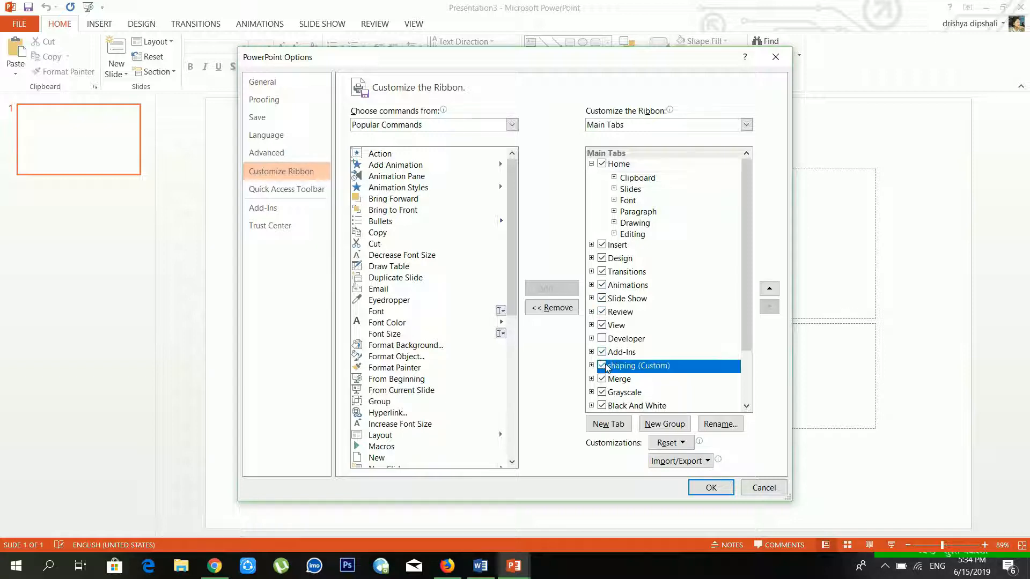
{"action": "left_click", "coordinate": [706, 489]}
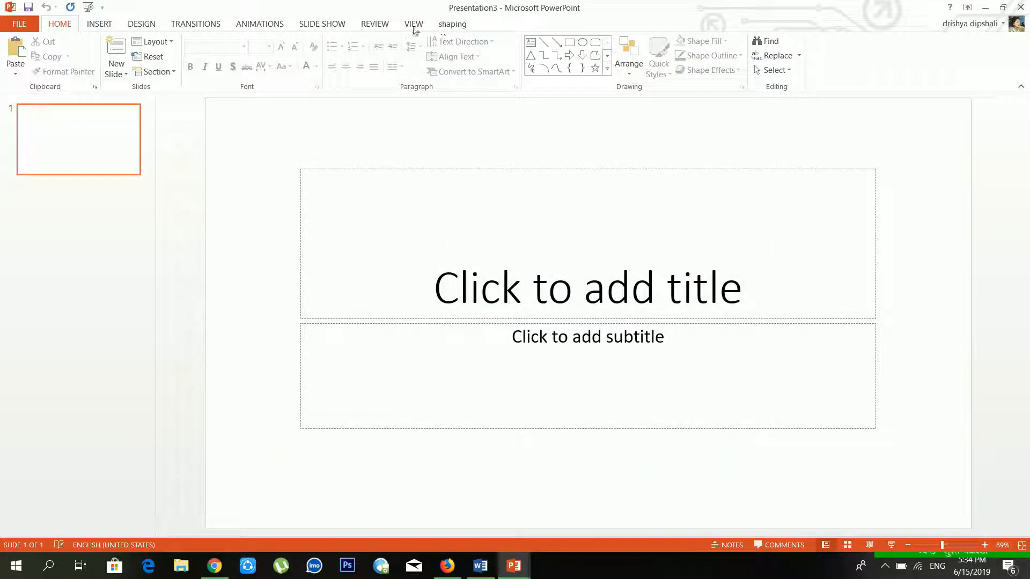
{"action": "left_click", "coordinate": [443, 28]}
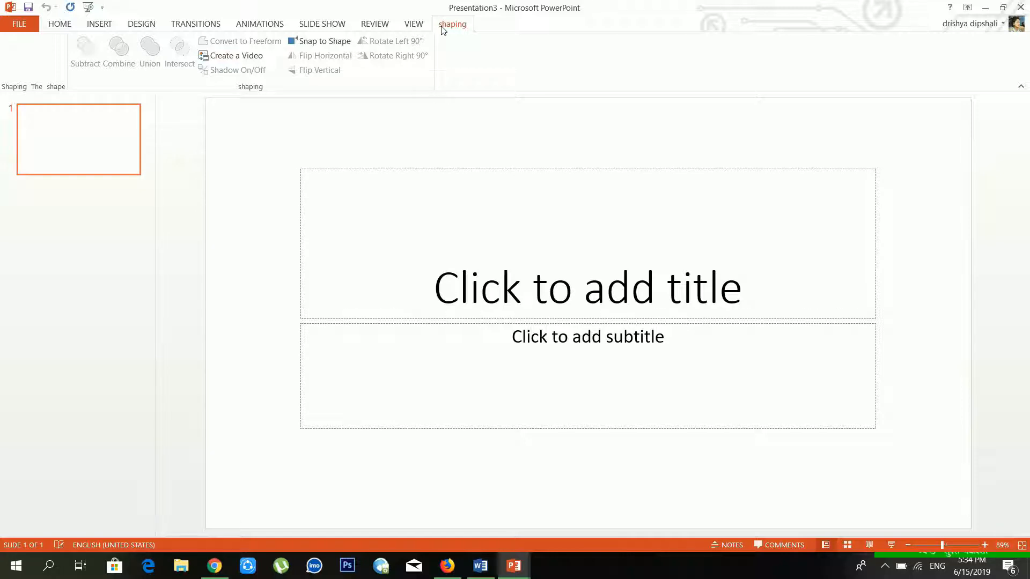
{"action": "left_click", "coordinate": [24, 22]}
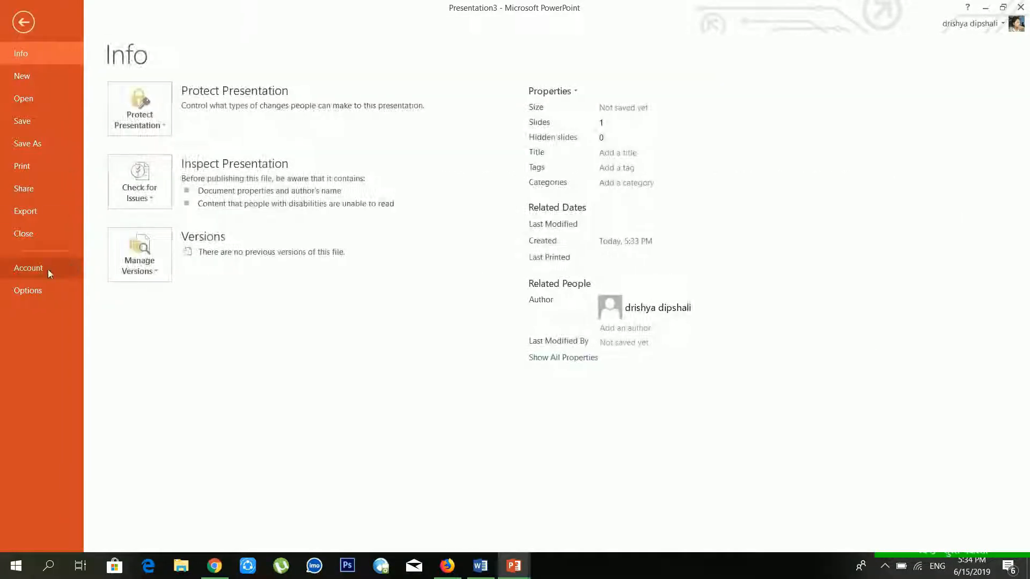
Browse the Proofing, Save, Language and General options categories, then go to Customize Ribbon
{"action": "left_click", "coordinate": [32, 290]}
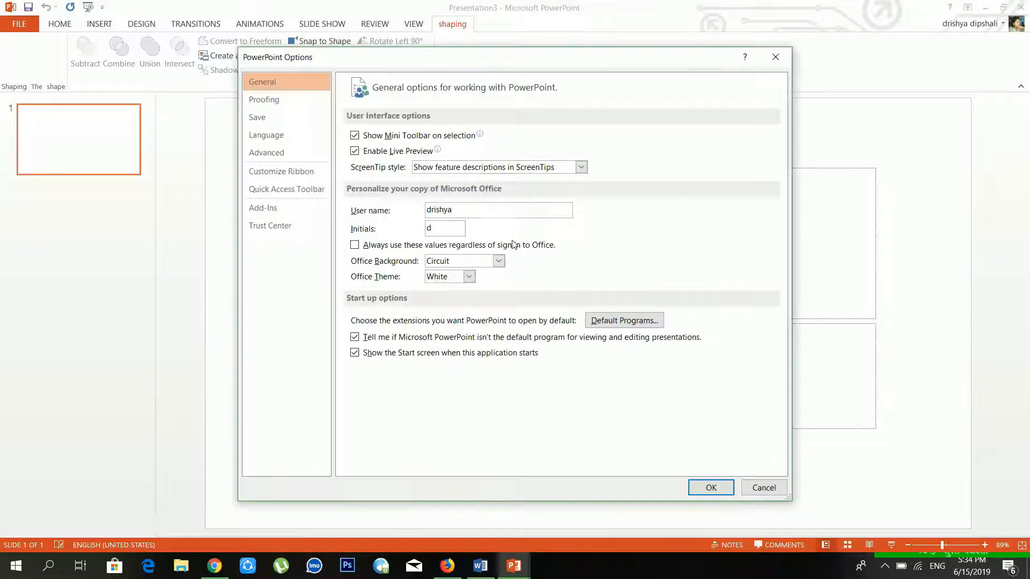
{"action": "left_click", "coordinate": [280, 101]}
{"action": "left_click", "coordinate": [282, 118]}
{"action": "left_click", "coordinate": [278, 137]}
{"action": "left_click", "coordinate": [282, 97]}
{"action": "left_click", "coordinate": [282, 83]}
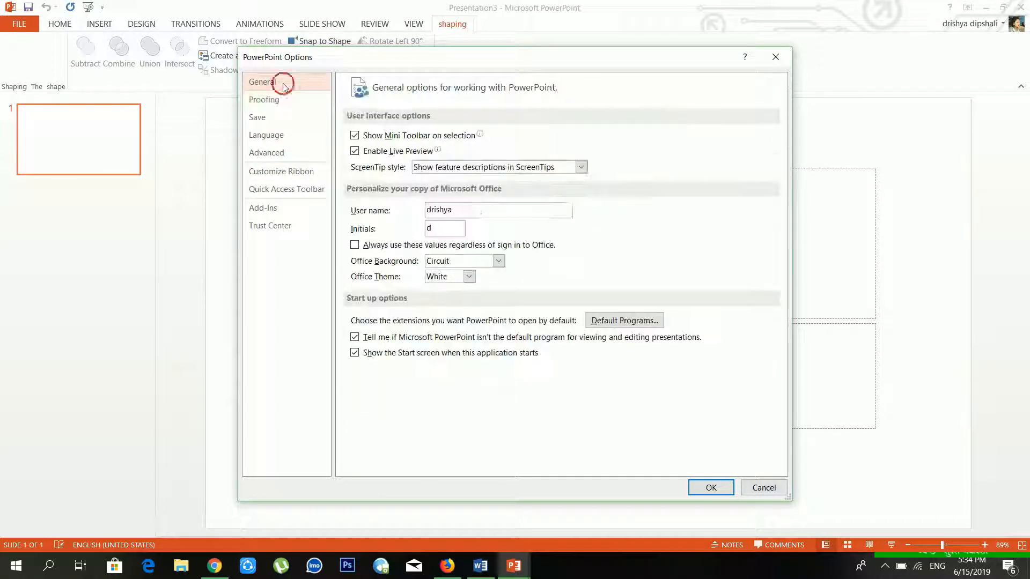
{"action": "left_click", "coordinate": [288, 171]}
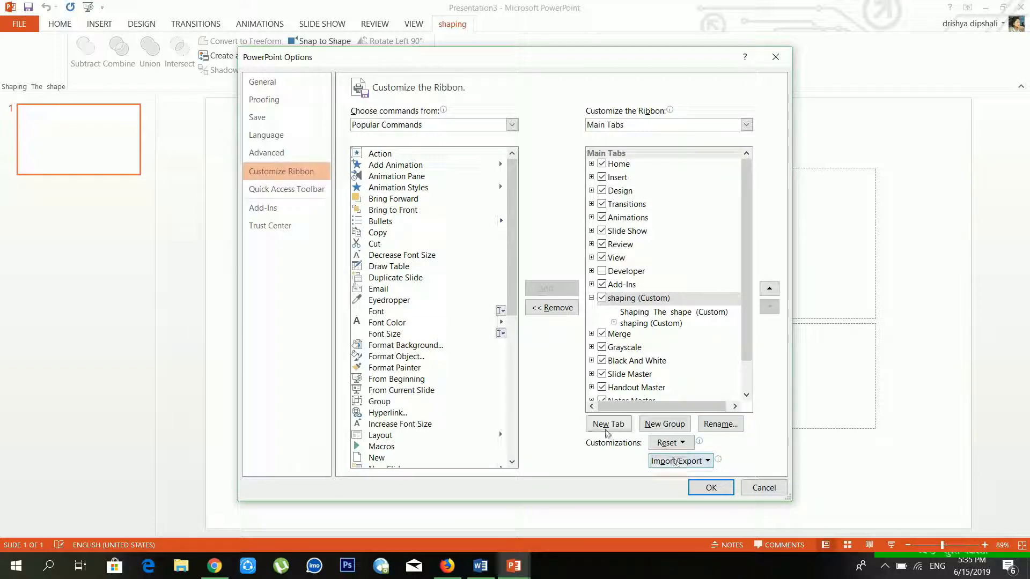
Expand the shaping (Custom) tab and its group to list Subtract, Combine, Union, Intersect and more
{"action": "left_click", "coordinate": [650, 298]}
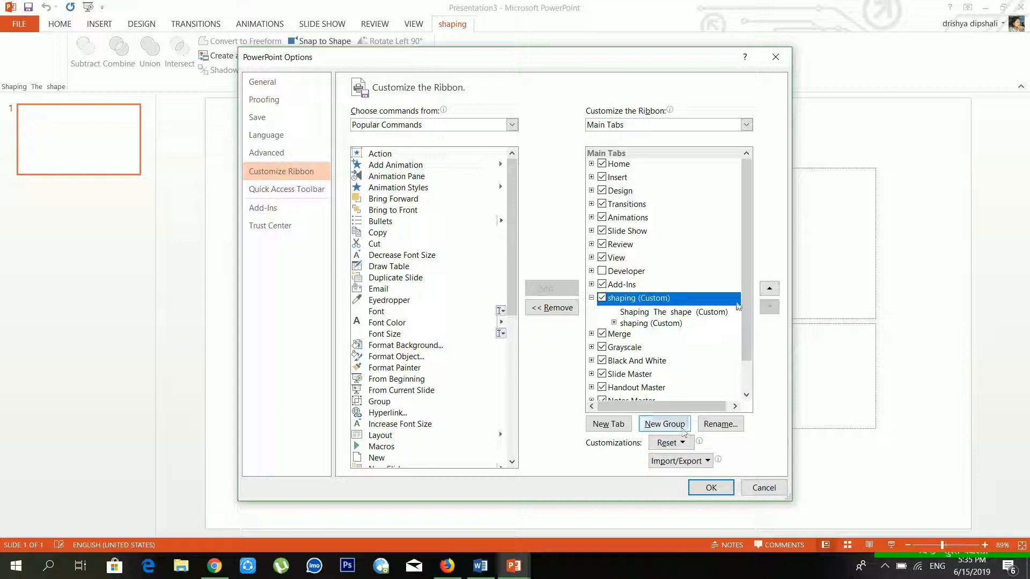
{"action": "right_click", "coordinate": [666, 299]}
{"action": "left_click", "coordinate": [622, 311]}
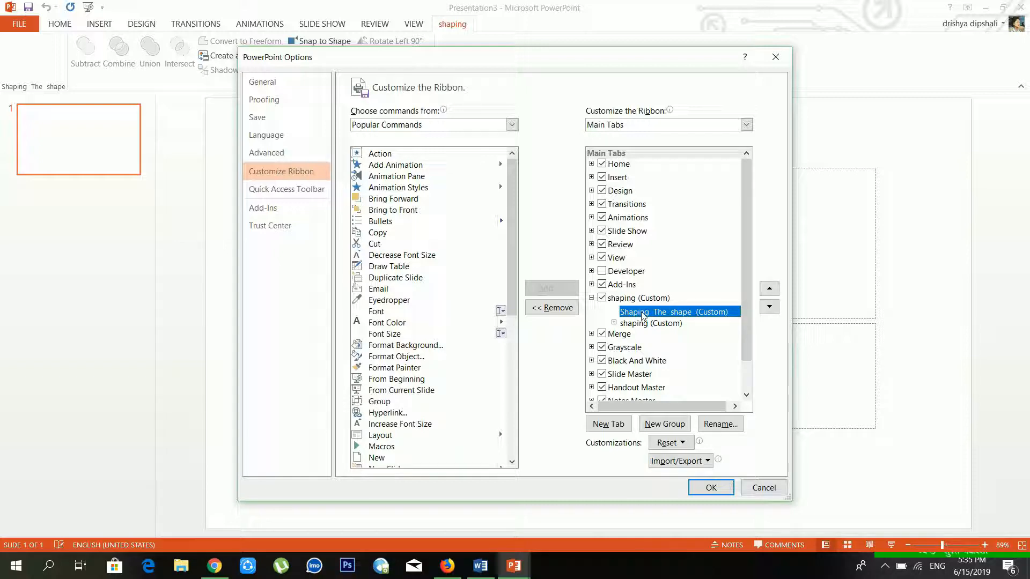
{"action": "left_click", "coordinate": [613, 322]}
{"action": "left_click", "coordinate": [647, 261]}
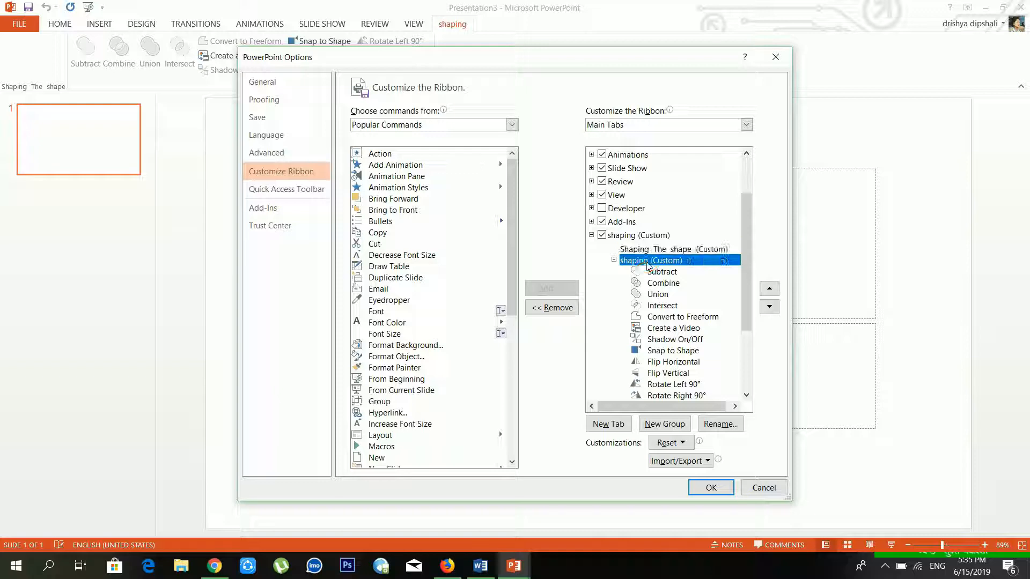
{"action": "left_click", "coordinate": [683, 444]}
{"action": "left_click", "coordinate": [685, 445]}
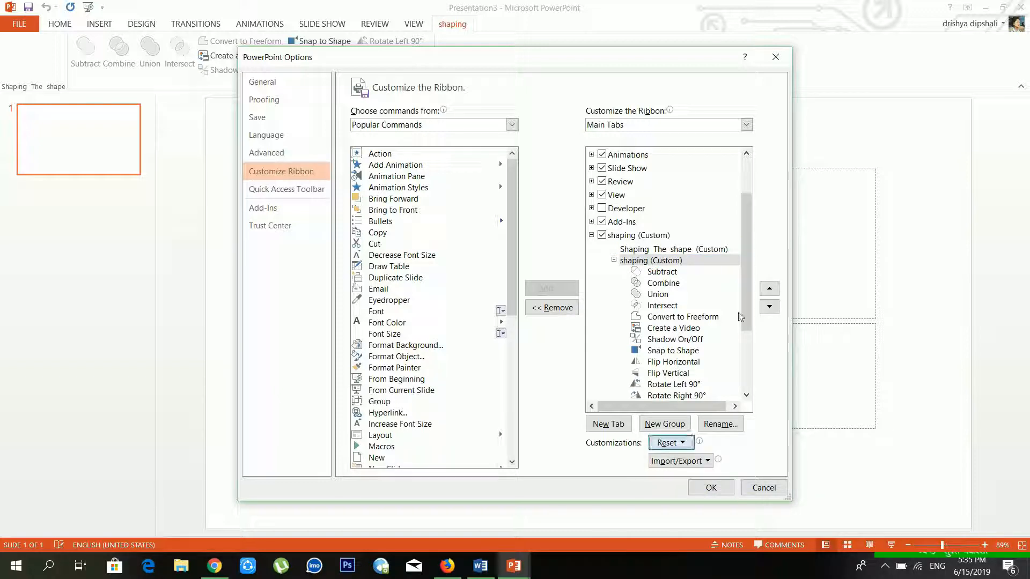
{"action": "left_click_drag", "start_coordinate": [741, 271], "coordinate": [741, 297]}
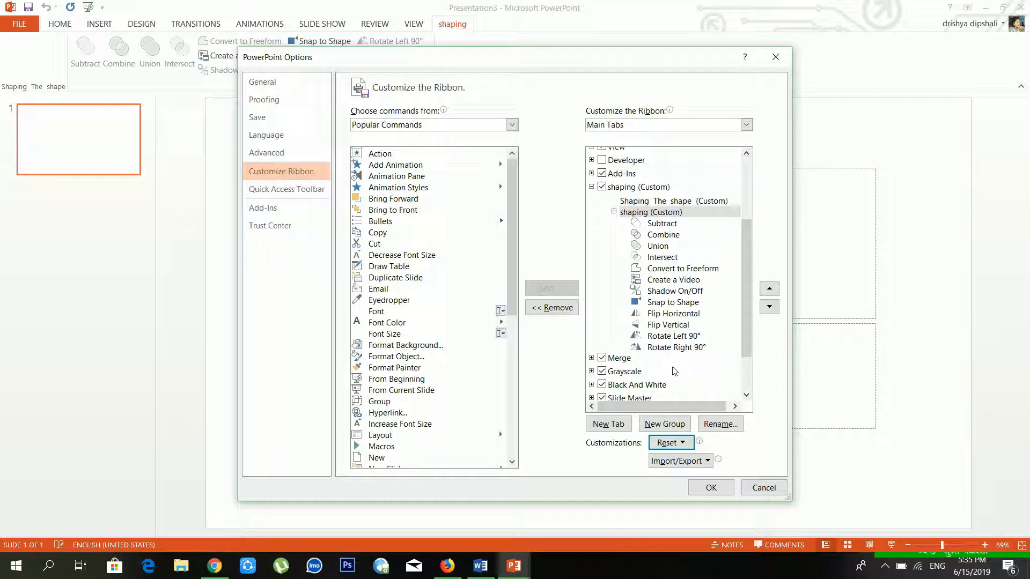
Reset all ribbon customizations, confirming the deletion with Yes, and check the Main Tabs list
{"action": "left_click", "coordinate": [665, 443]}
{"action": "left_click", "coordinate": [681, 474]}
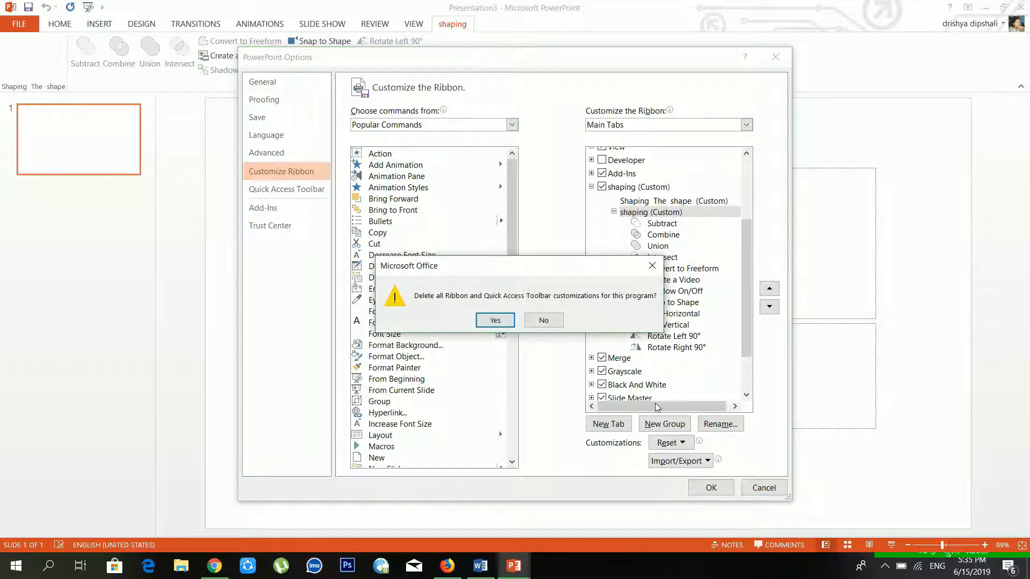
{"action": "left_click", "coordinate": [493, 318]}
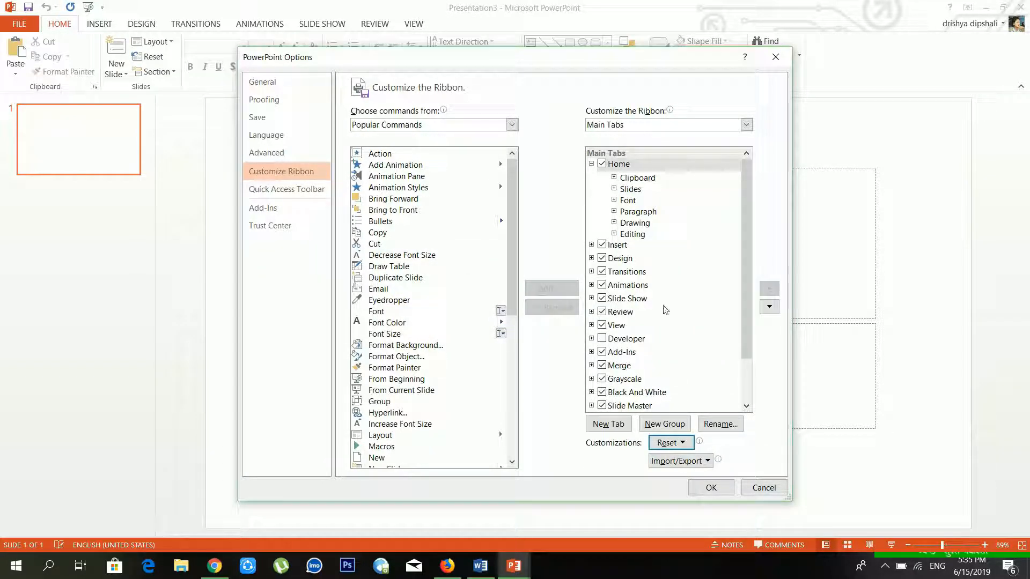
{"action": "scroll", "coordinate": [666, 310], "scroll_direction": "down", "scroll_amount": 1}
{"action": "scroll", "coordinate": [665, 310], "scroll_direction": "up", "scroll_amount": 1}
{"action": "scroll", "coordinate": [634, 352], "scroll_direction": "down", "scroll_amount": 1}
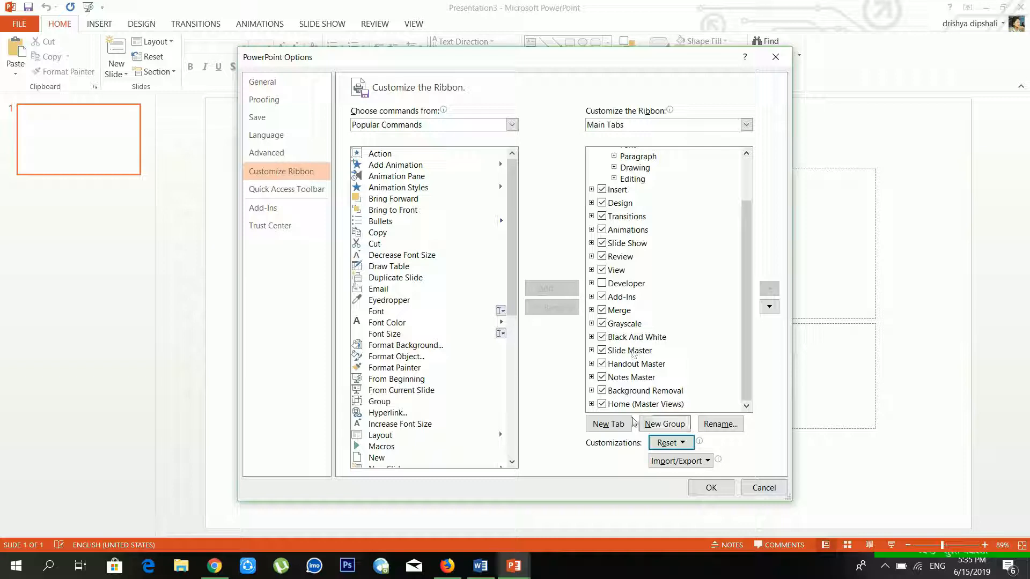
Add a new custom tab with one group, removing the extra group that was added
{"action": "left_click", "coordinate": [614, 430]}
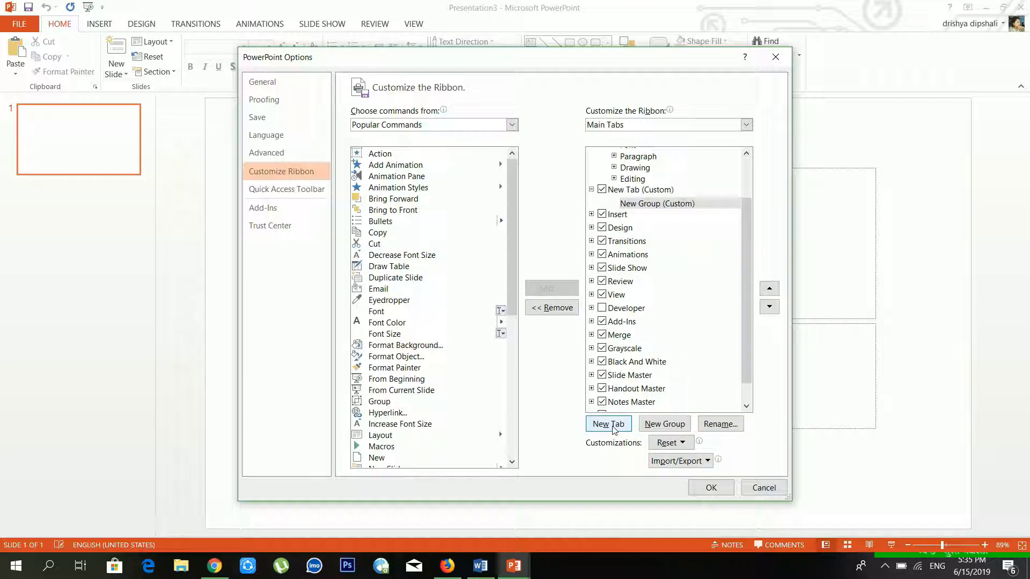
{"action": "left_click", "coordinate": [664, 189]}
{"action": "left_click", "coordinate": [657, 204]}
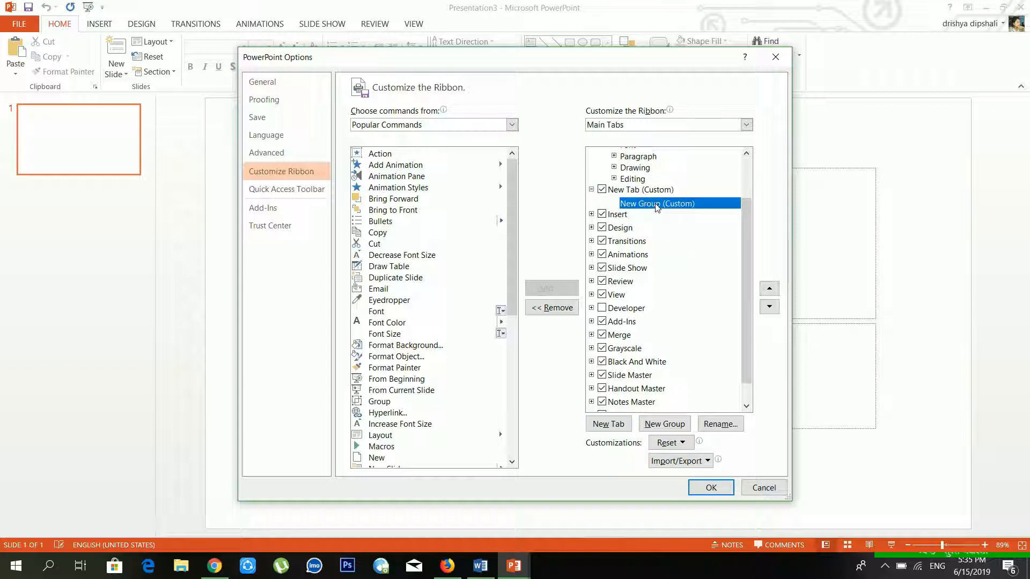
{"action": "left_click", "coordinate": [664, 424]}
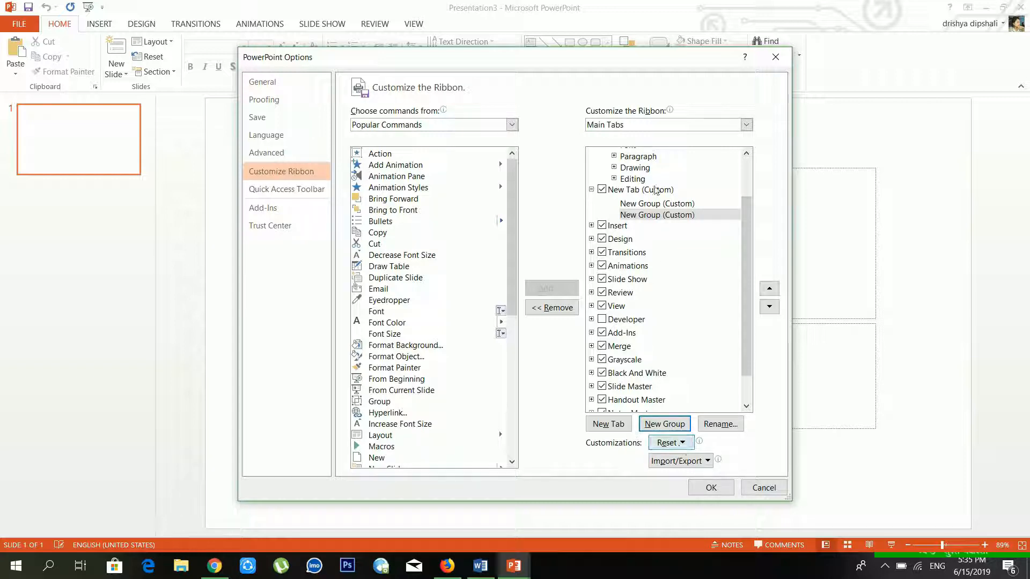
{"action": "right_click", "coordinate": [652, 215]}
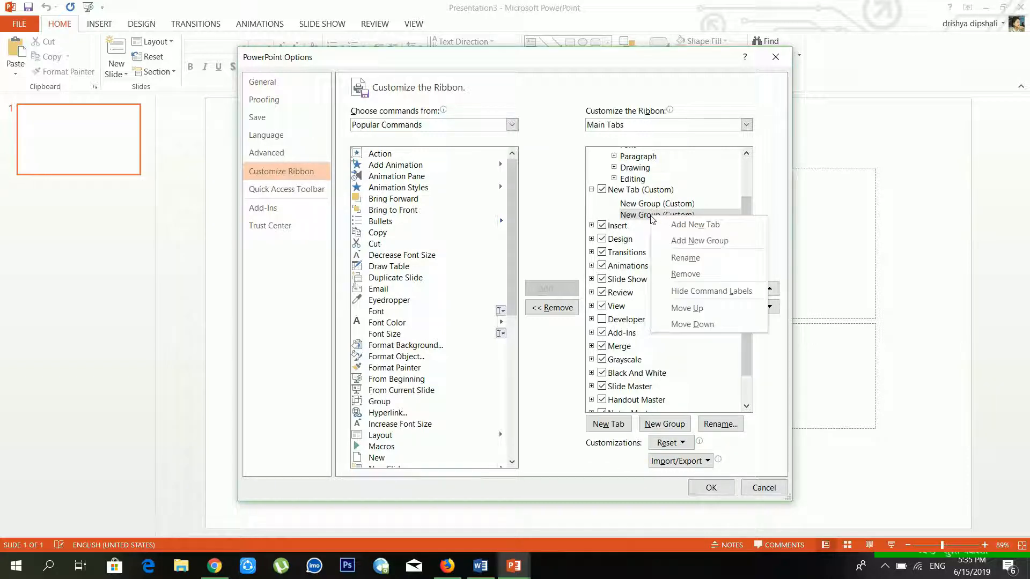
{"action": "left_click", "coordinate": [686, 274]}
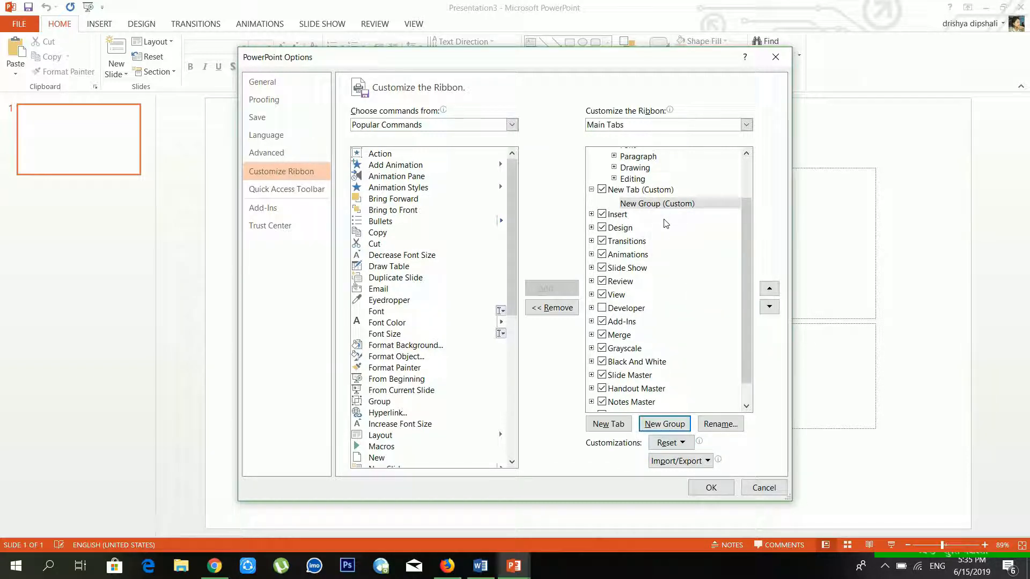
Rename the new group to 'shaping' with a pie-chart symbol and close Options with OK
{"action": "left_click", "coordinate": [720, 424]}
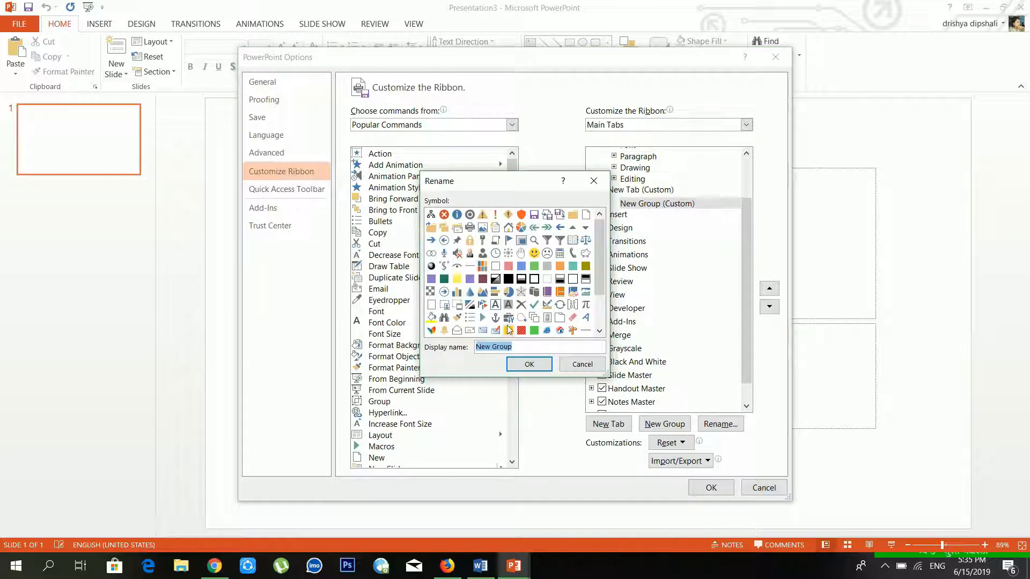
{"action": "left_click", "coordinate": [508, 291]}
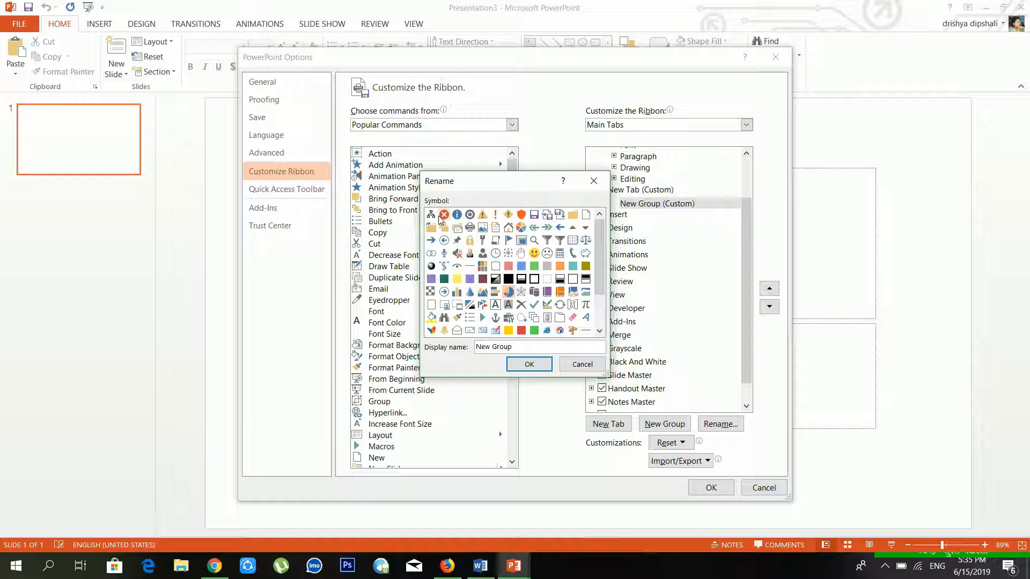
{"action": "left_click", "coordinate": [529, 364]}
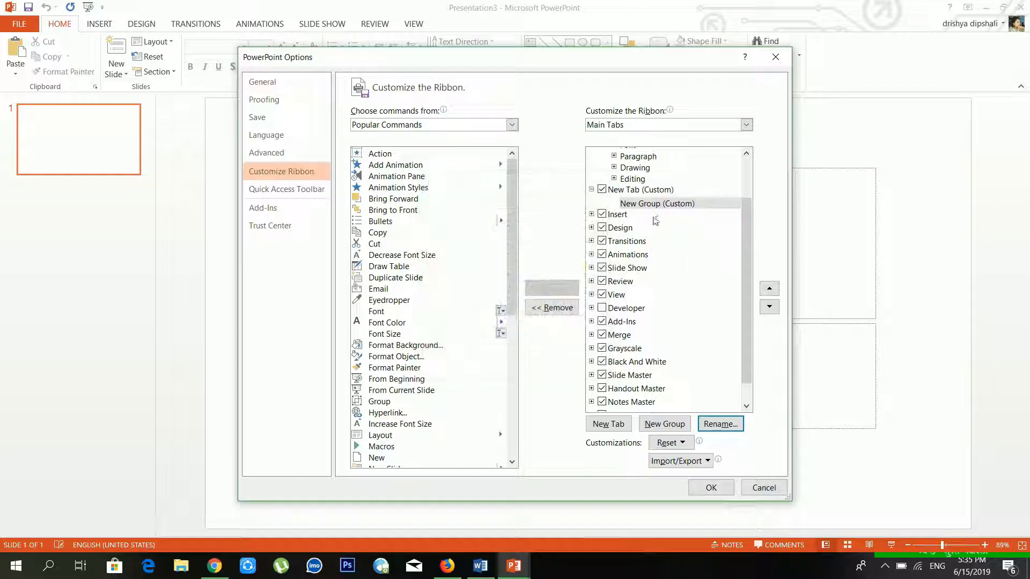
{"action": "left_click", "coordinate": [720, 424]}
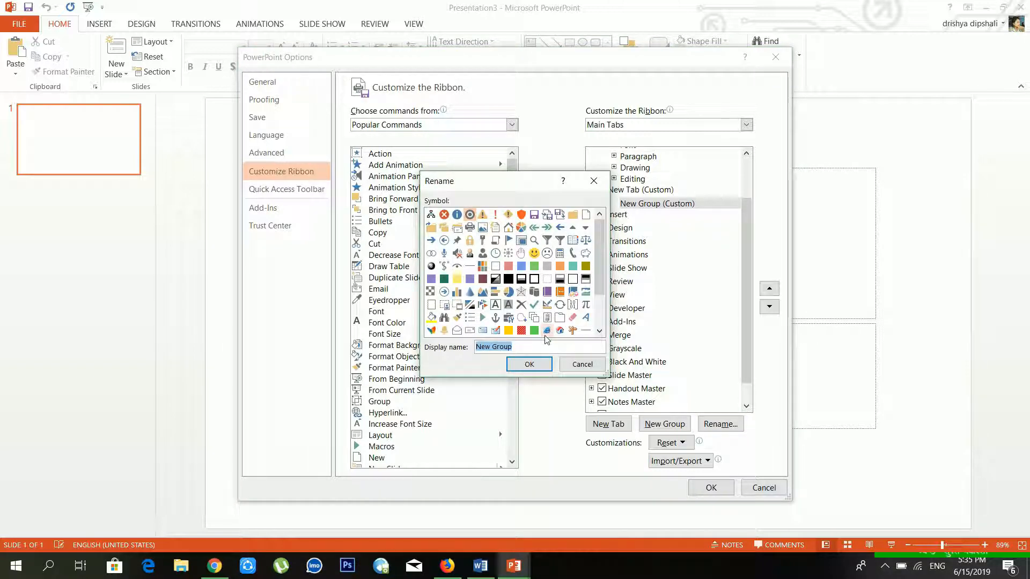
{"action": "type", "text": "shaping"}
{"action": "left_click", "coordinate": [522, 370]}
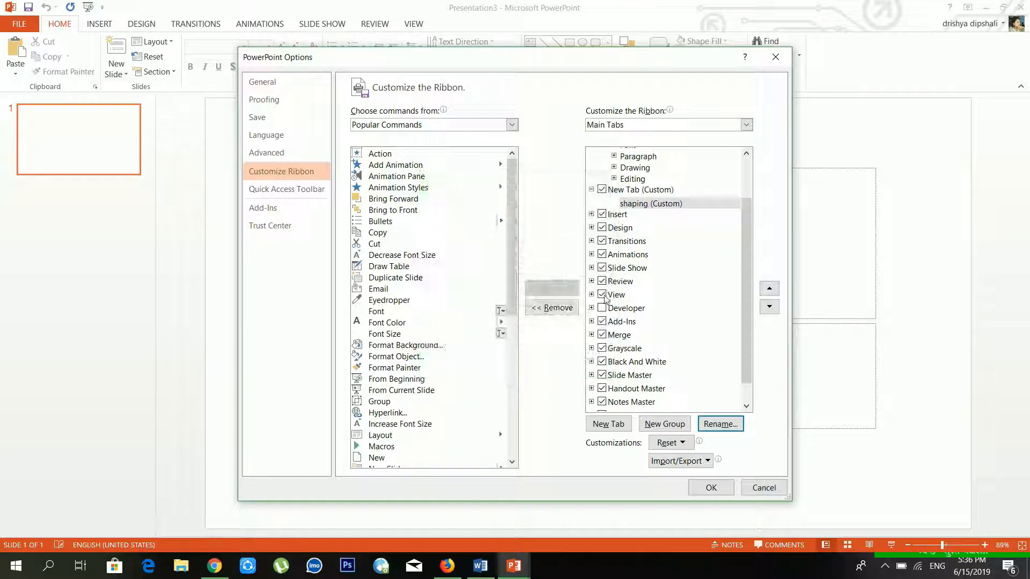
{"action": "left_click", "coordinate": [704, 486]}
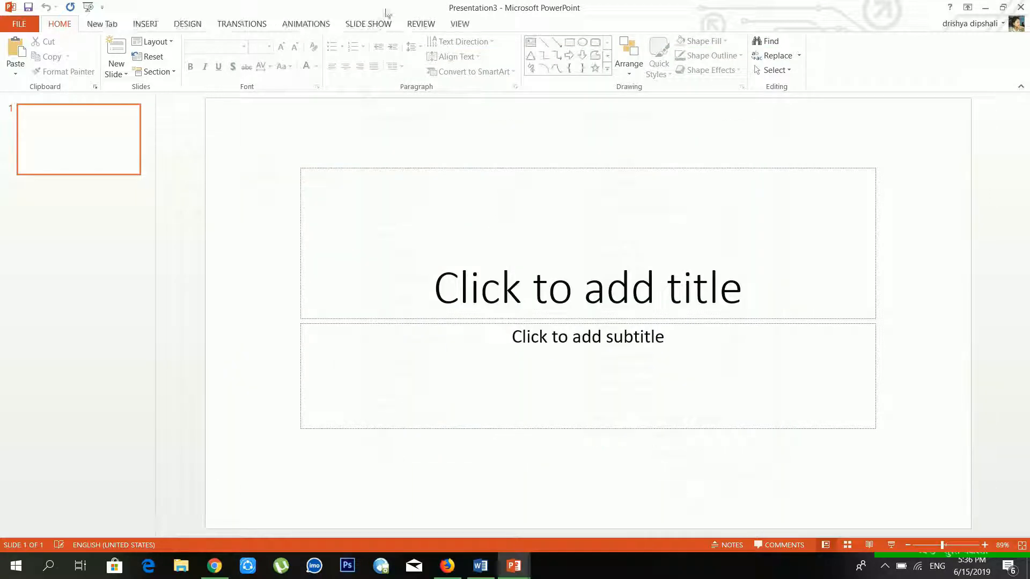
Check the new ribbon tab, then rename New Tab (Custom) to 'shaping' in Customize Ribbon
{"action": "left_click", "coordinate": [143, 23]}
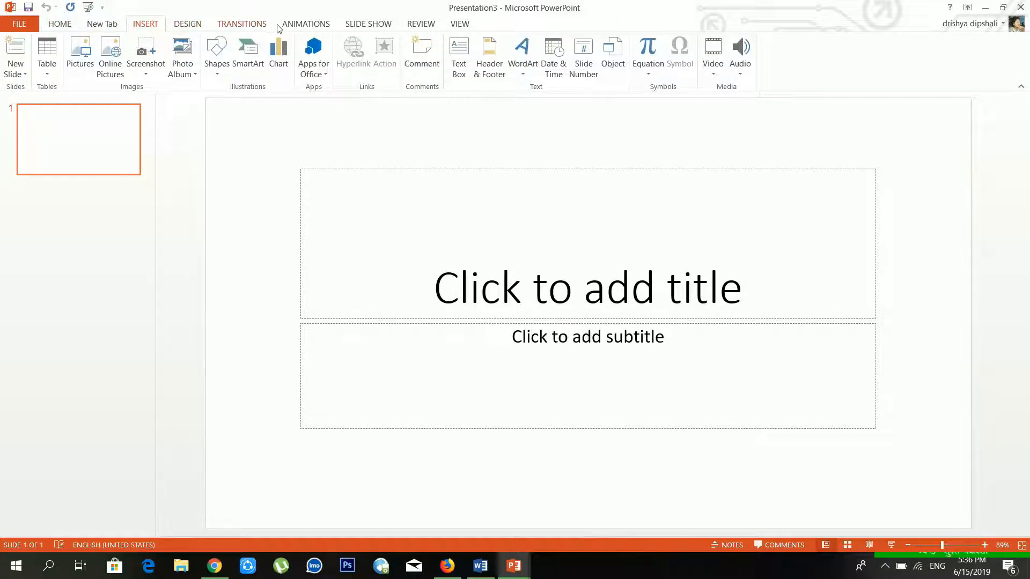
{"action": "left_click", "coordinate": [102, 25]}
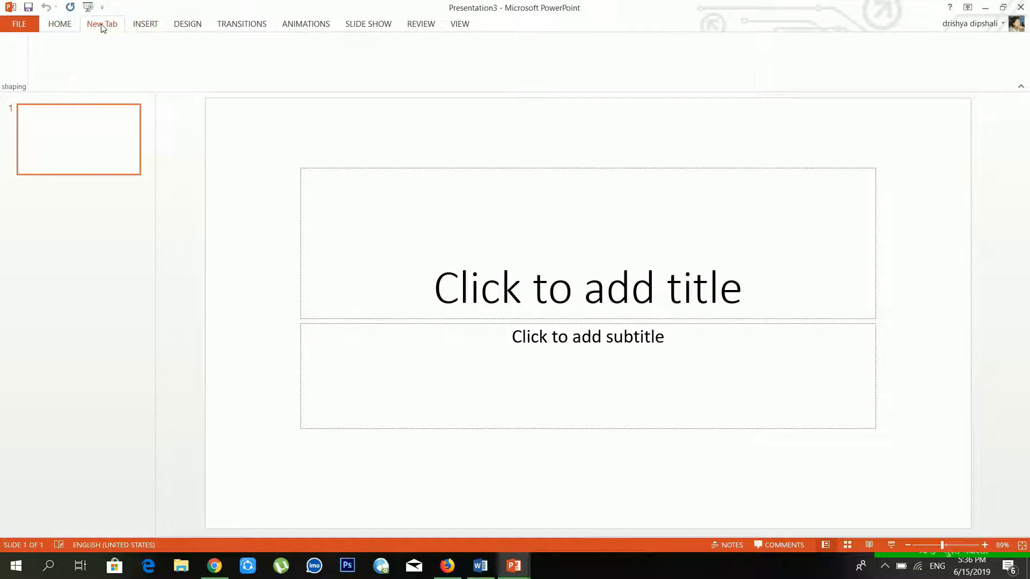
{"action": "left_click", "coordinate": [65, 27]}
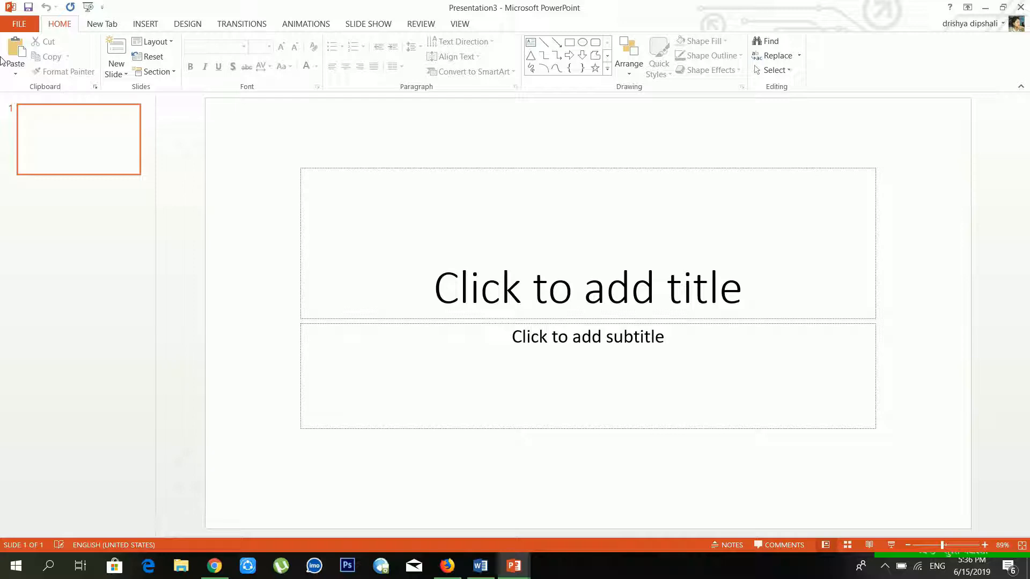
{"action": "left_click", "coordinate": [21, 25]}
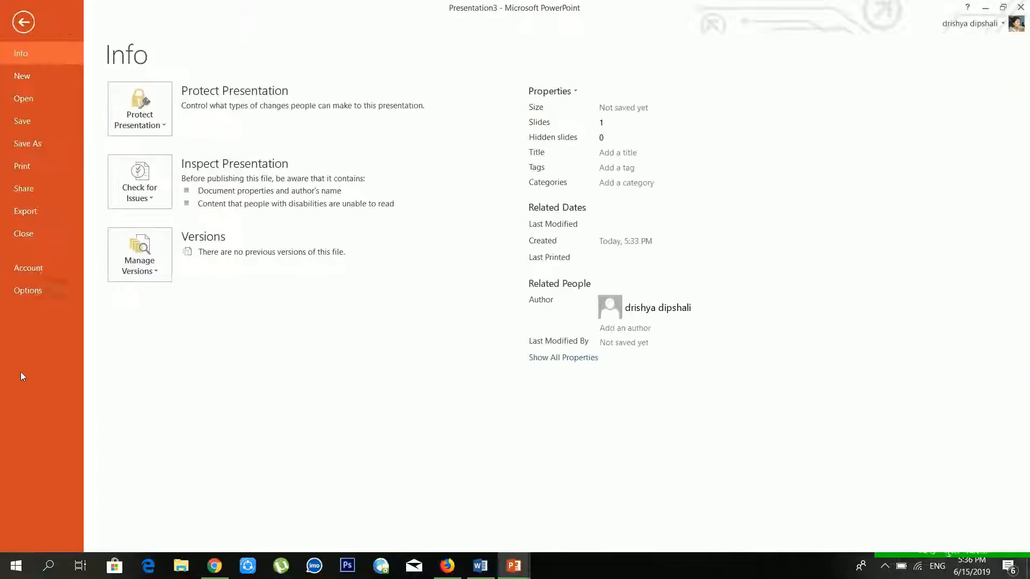
{"action": "left_click", "coordinate": [27, 290]}
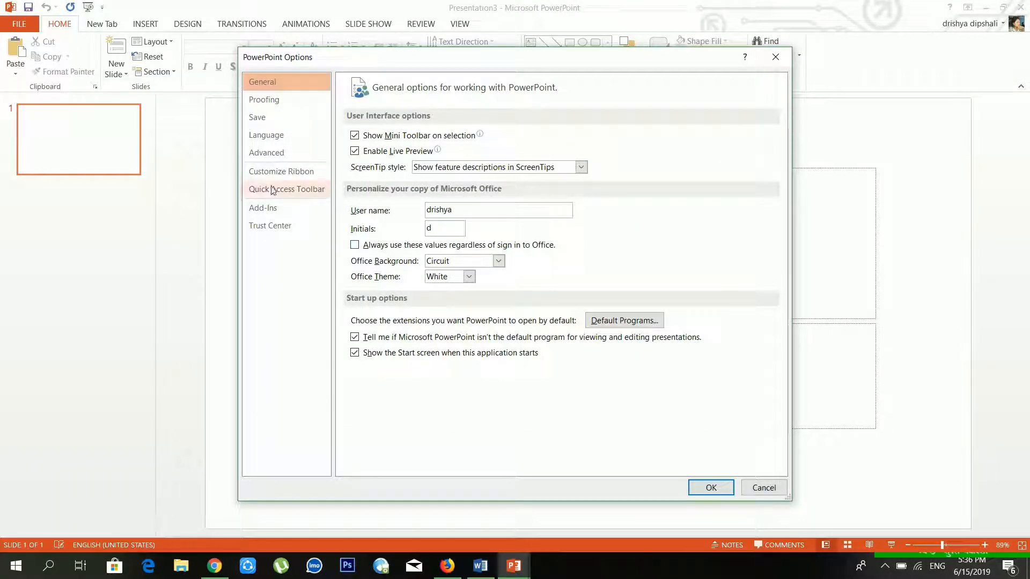
{"action": "left_click", "coordinate": [281, 172]}
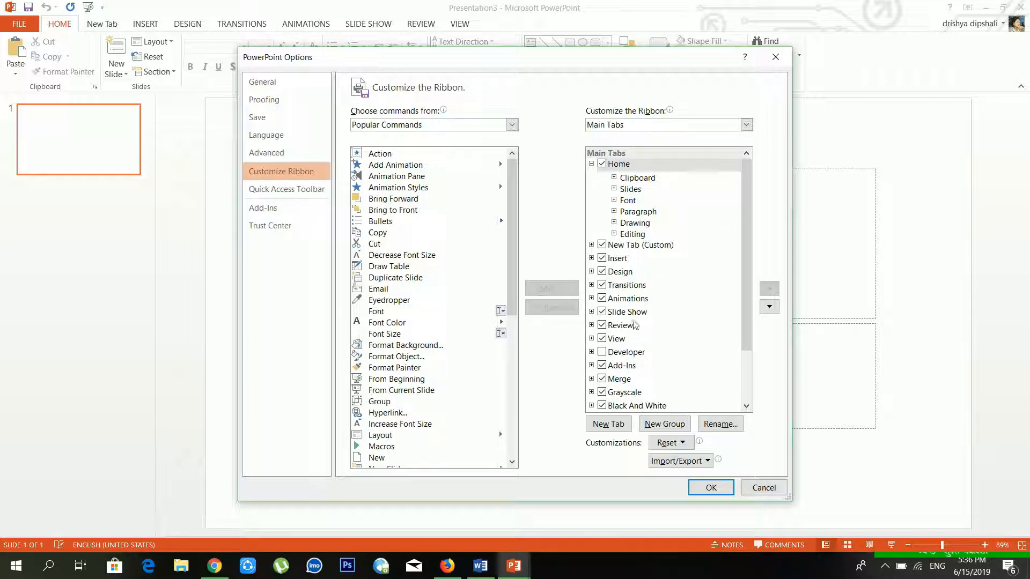
{"action": "left_click", "coordinate": [628, 329]}
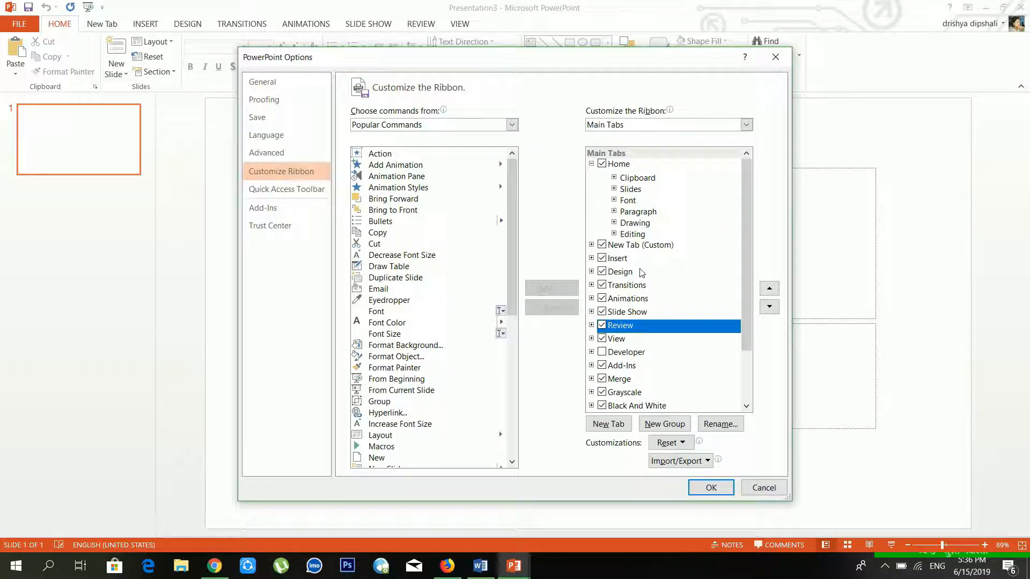
{"action": "left_click", "coordinate": [636, 248]}
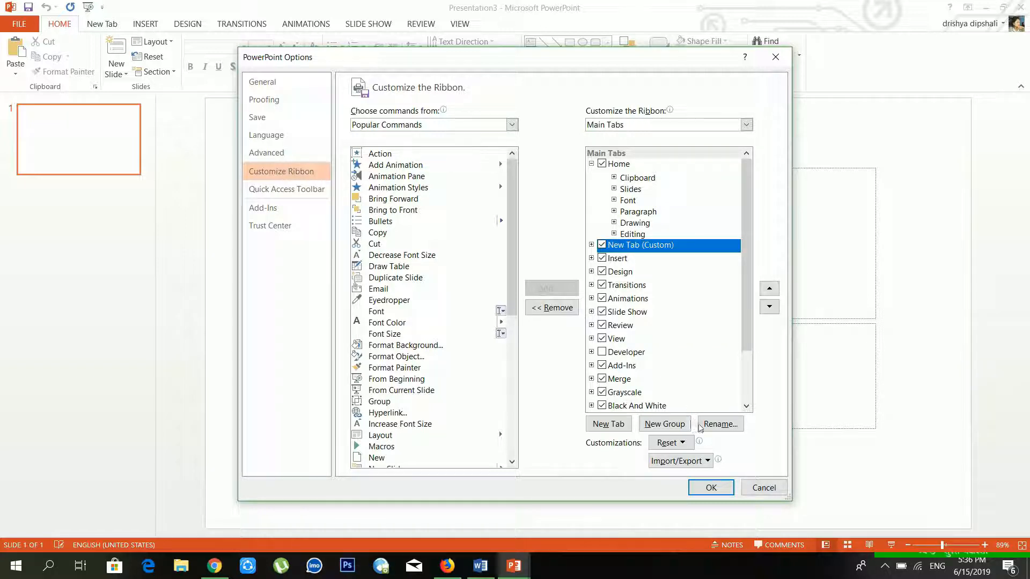
{"action": "left_click", "coordinate": [721, 423]}
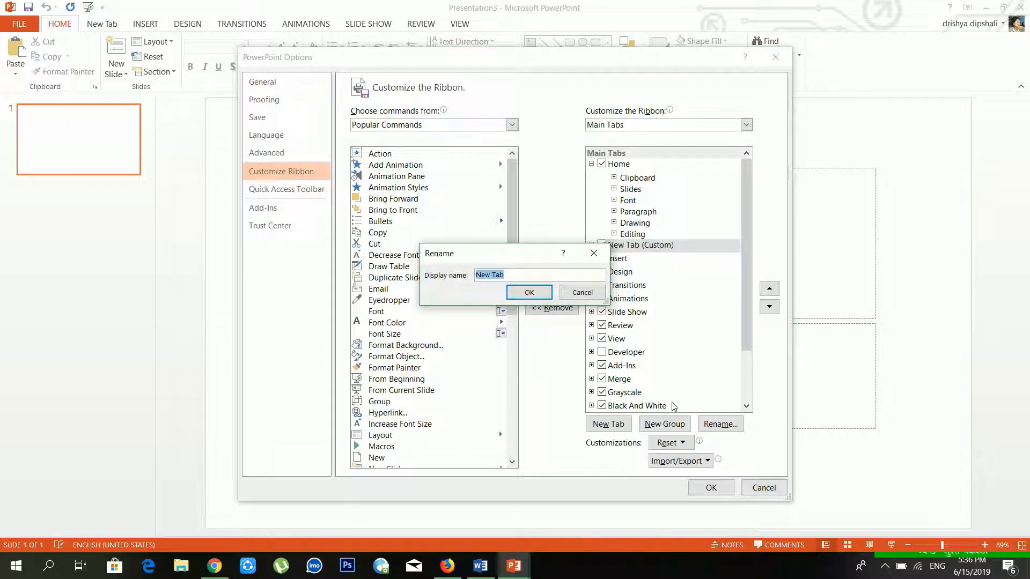
{"action": "type", "text": "shaping"}
{"action": "left_click", "coordinate": [525, 292]}
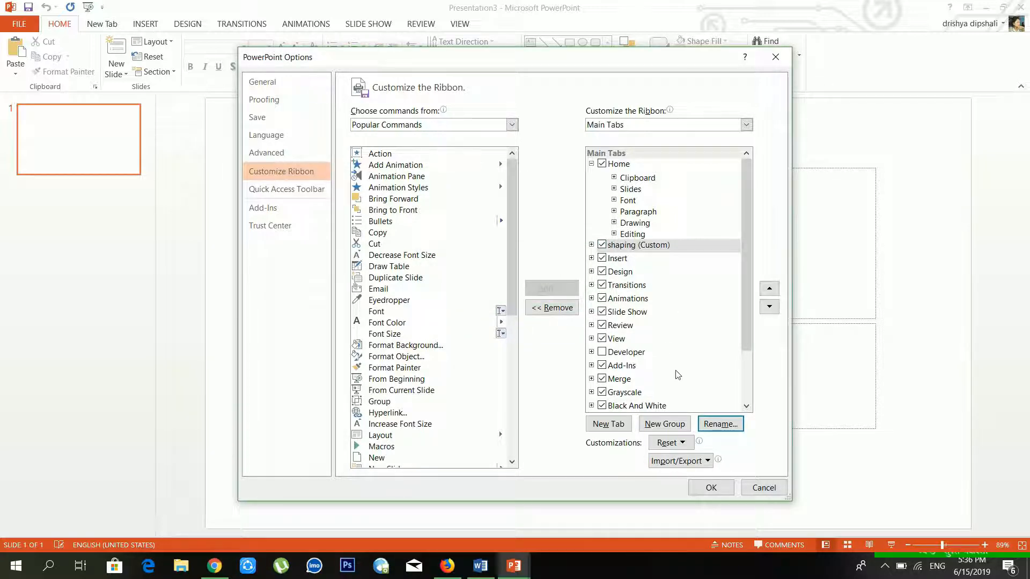
Move the shaping tab down below Add-Ins and close Options with OK
{"action": "triple_click", "coordinate": [768, 307]}
{"action": "double_click", "coordinate": [769, 307]}
{"action": "double_click", "coordinate": [769, 307]}
{"action": "double_click", "coordinate": [768, 308]}
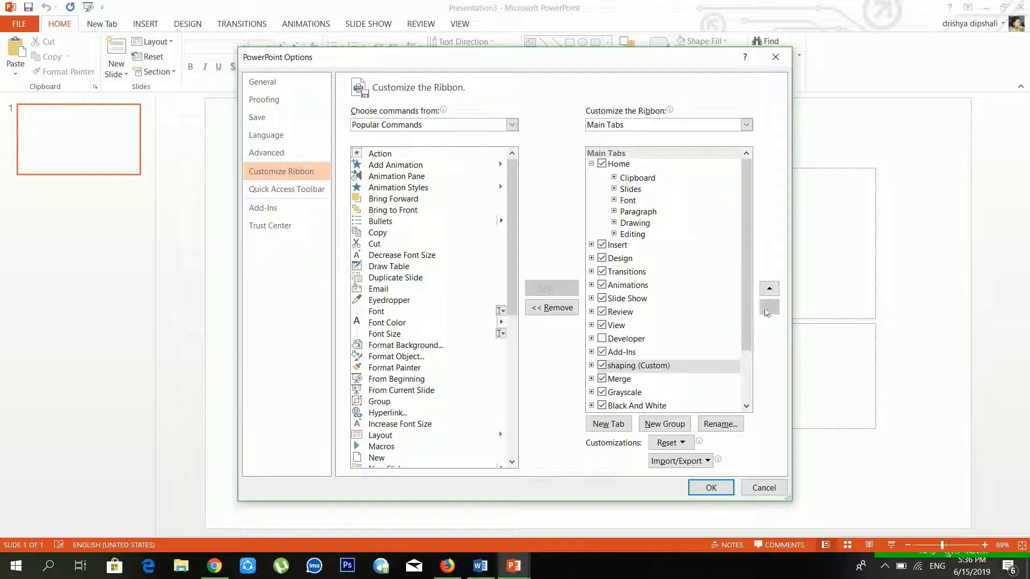
{"action": "left_click", "coordinate": [721, 486]}
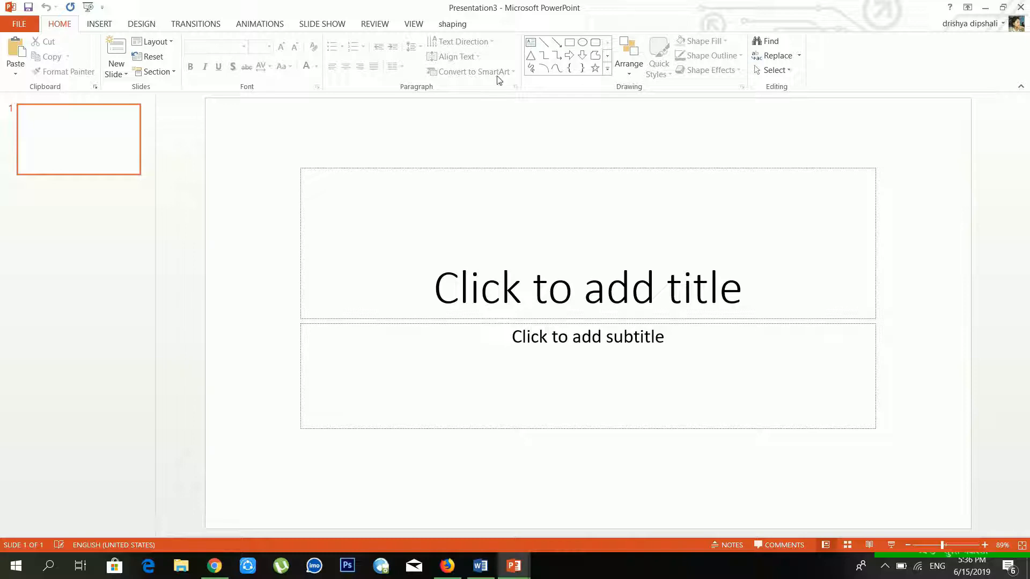
View the shaping tab, then in Customize Ribbon select its shaping group and list the command sources
{"action": "left_click", "coordinate": [448, 24]}
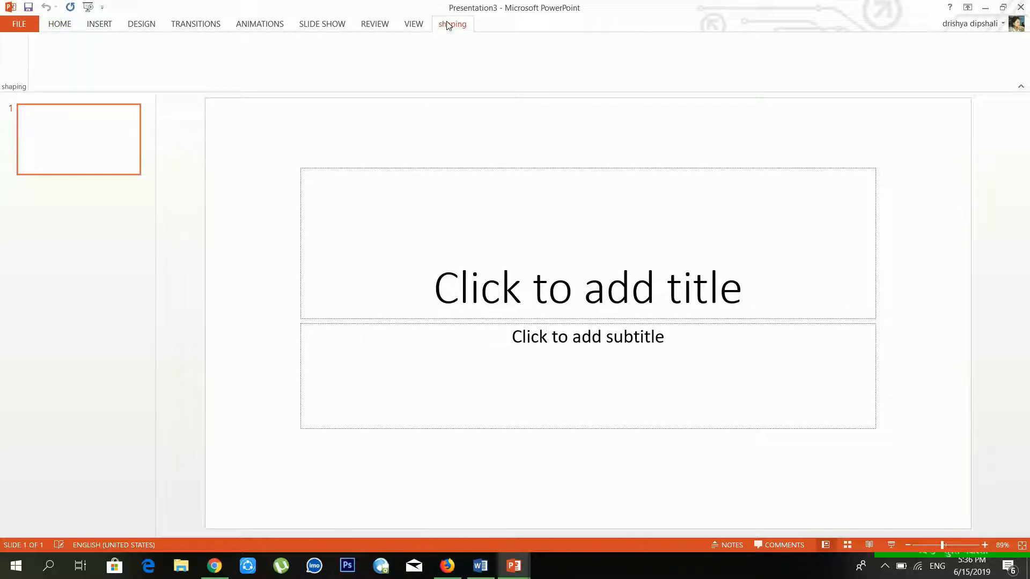
{"action": "left_click", "coordinate": [27, 28]}
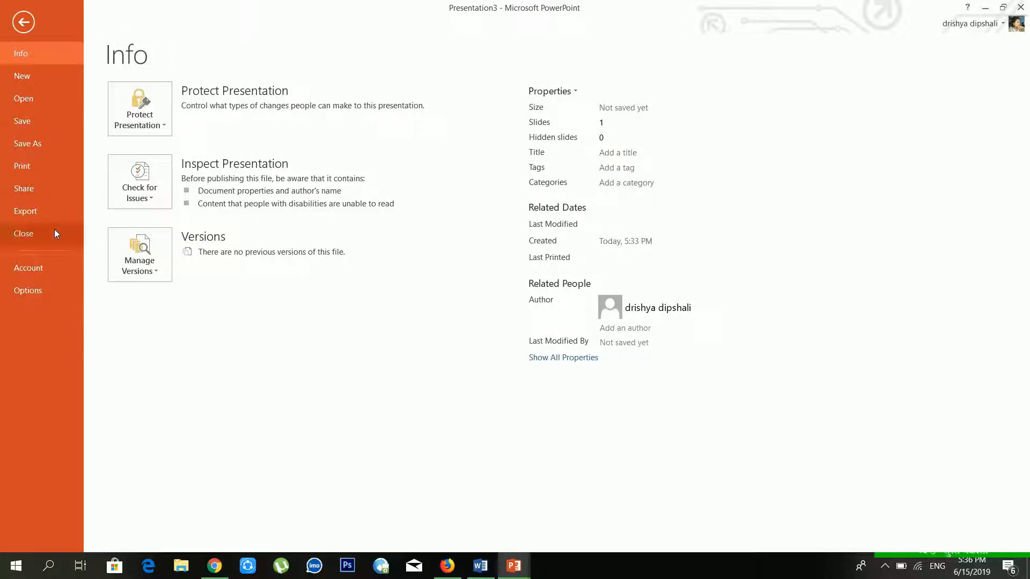
{"action": "left_click", "coordinate": [54, 290]}
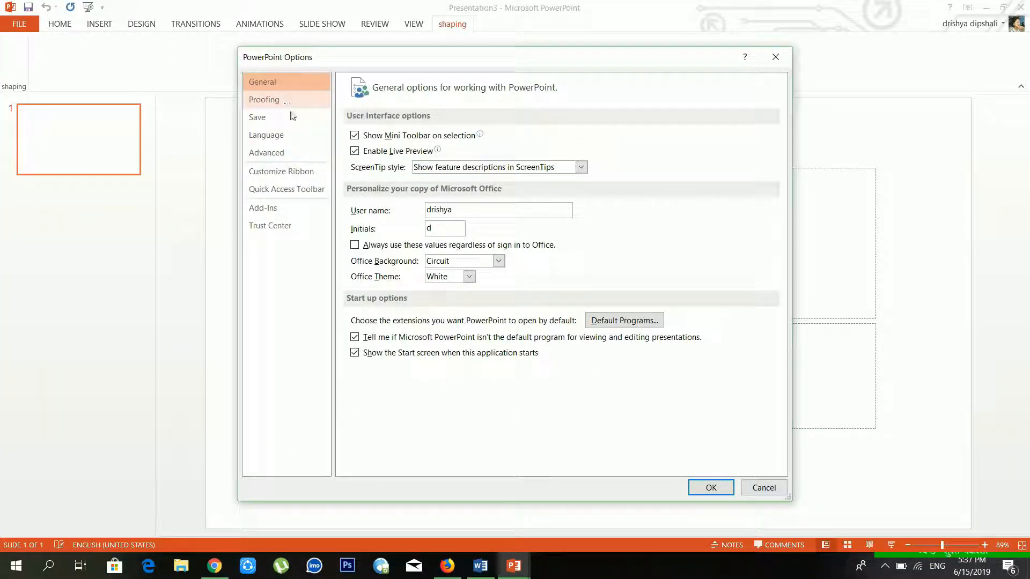
{"action": "left_click", "coordinate": [300, 173]}
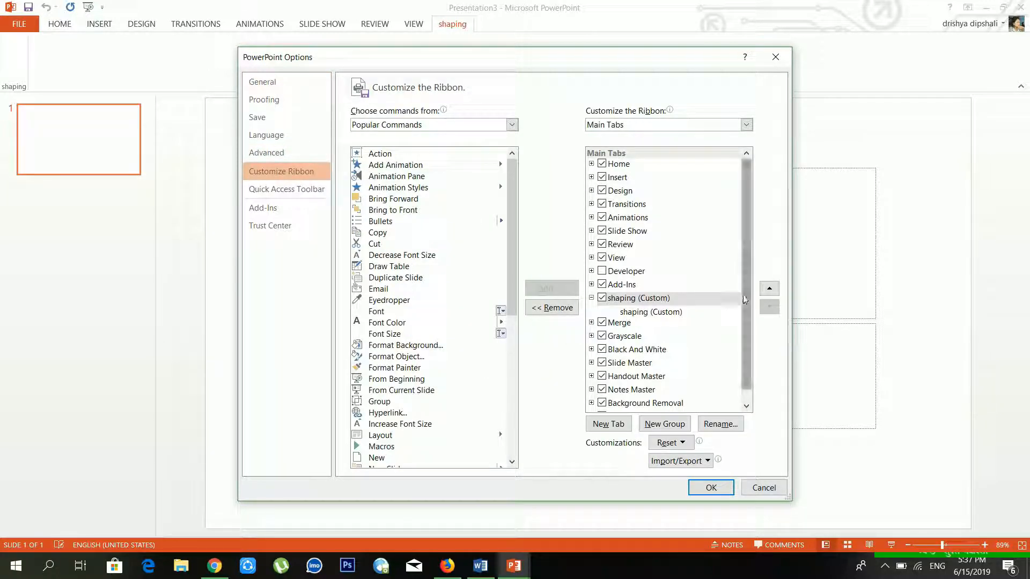
{"action": "left_click", "coordinate": [652, 313]}
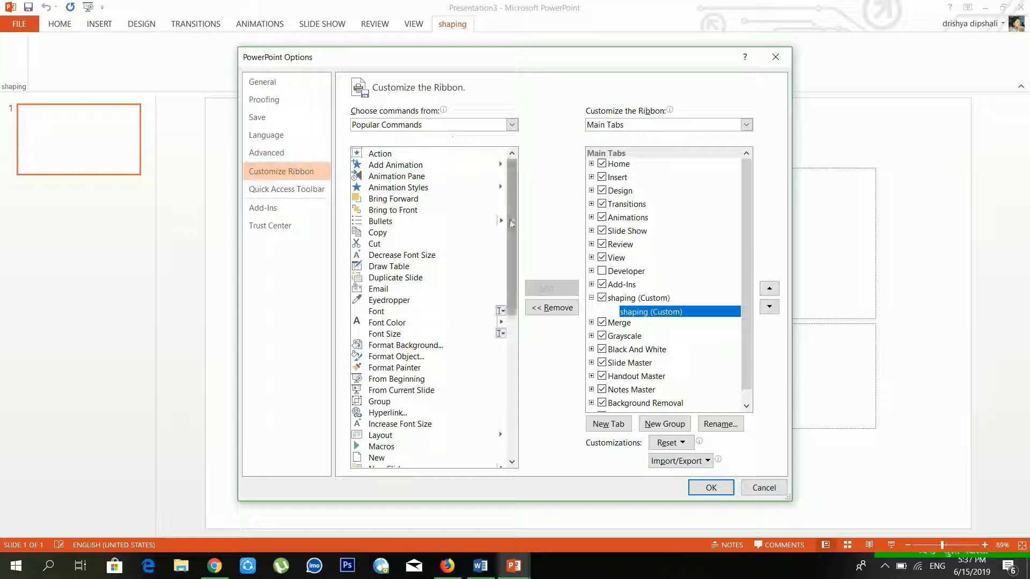
{"action": "left_click_drag", "start_coordinate": [510, 221], "coordinate": [525, 399]}
{"action": "left_click_drag", "start_coordinate": [525, 453], "coordinate": [524, 154]}
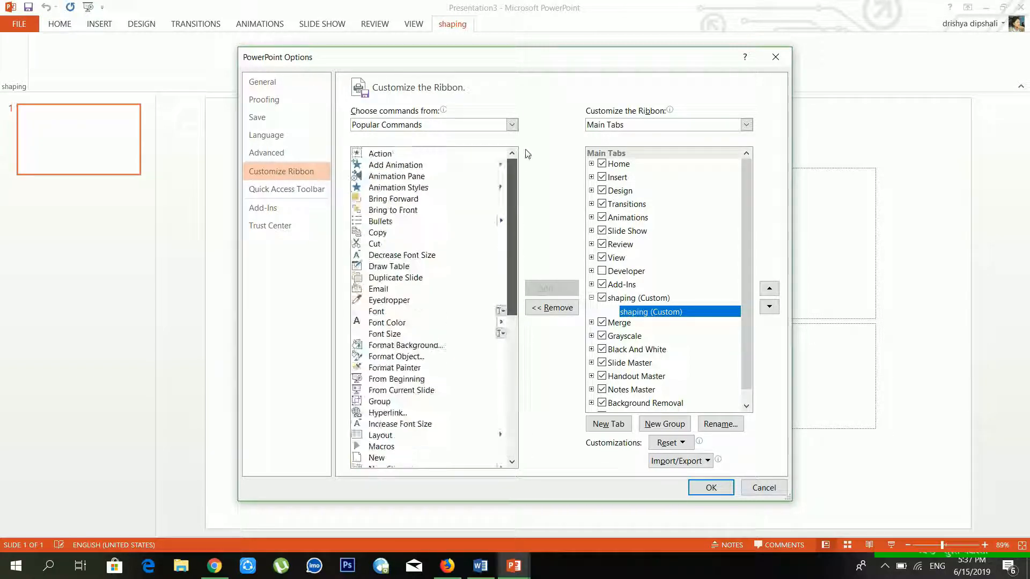
{"action": "left_click", "coordinate": [511, 124]}
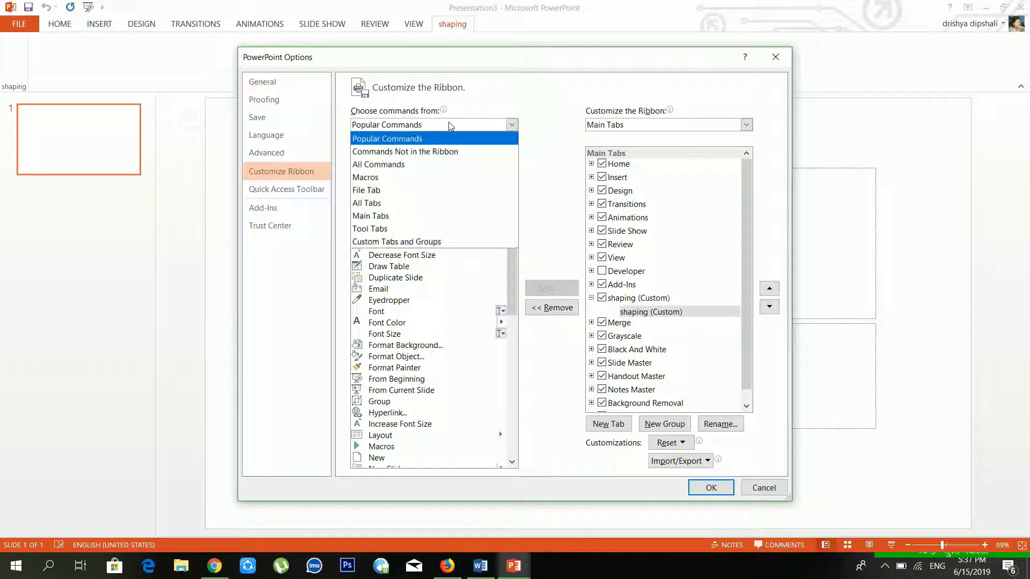
From Commands Not in the Ribbon, add Union Shapes and Subtract Shapes to the shaping group
{"action": "left_click", "coordinate": [446, 152]}
{"action": "scroll", "coordinate": [516, 188], "scroll_direction": "down", "scroll_amount": 2}
{"action": "left_click_drag", "start_coordinate": [514, 230], "coordinate": [519, 447]}
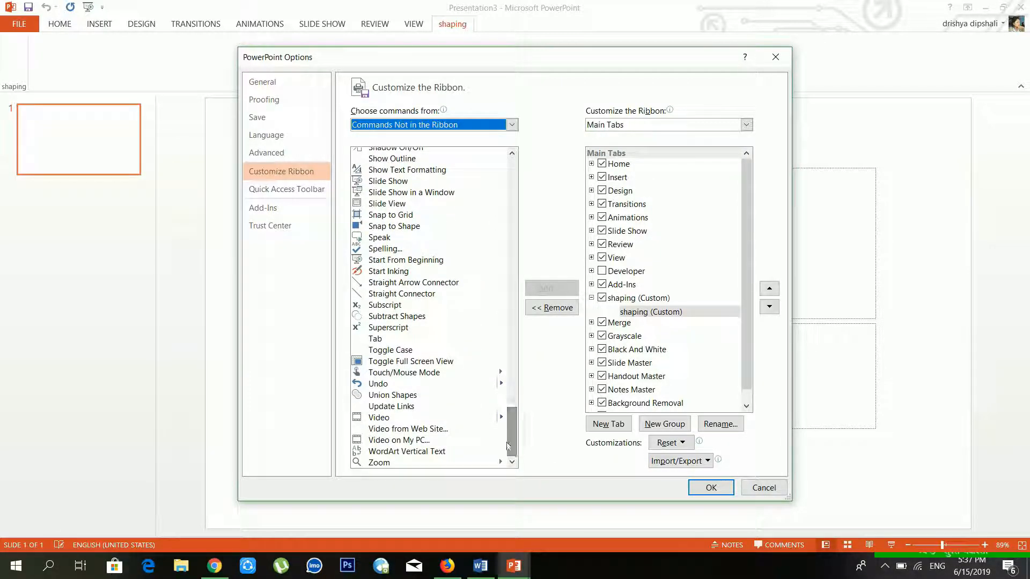
{"action": "left_click", "coordinate": [404, 395]}
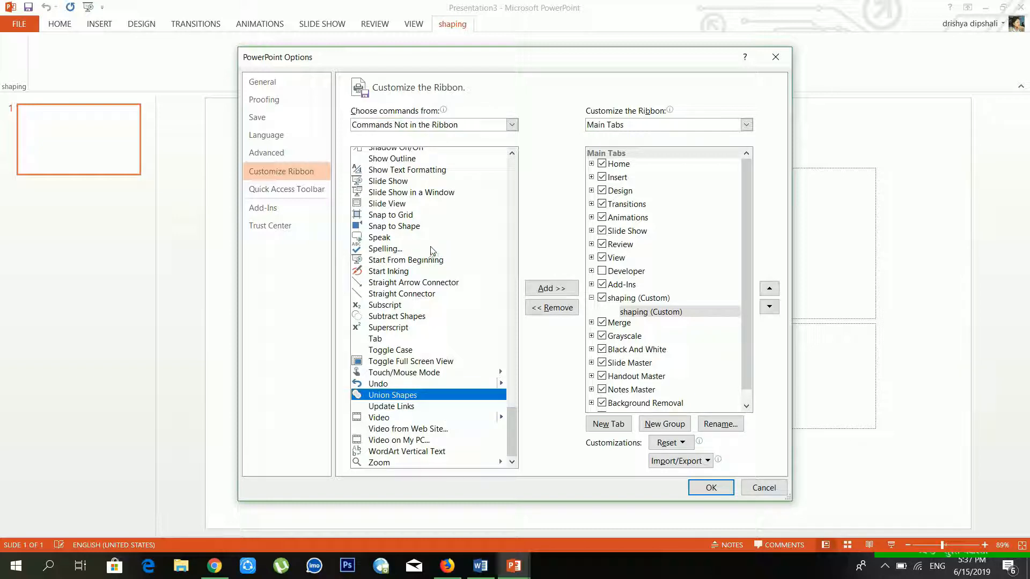
{"action": "left_click", "coordinate": [547, 290]}
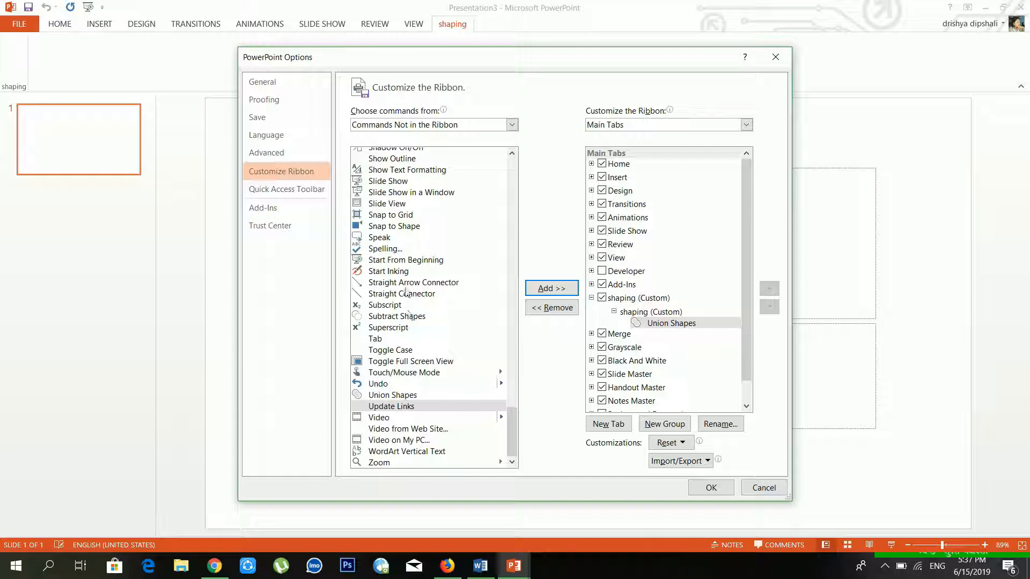
{"action": "left_click", "coordinate": [401, 304]}
{"action": "left_click", "coordinate": [399, 317]}
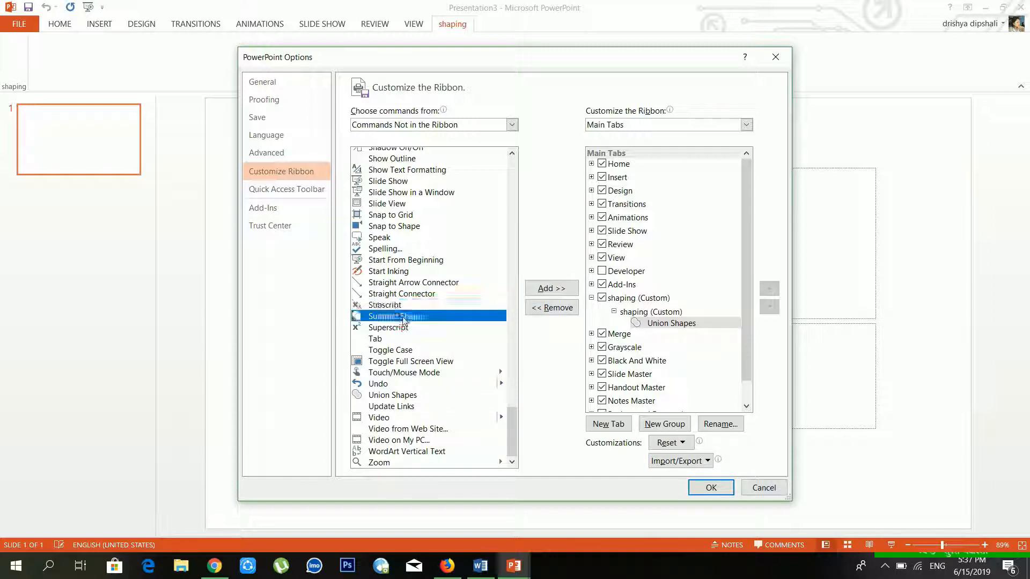
{"action": "left_click", "coordinate": [534, 289]}
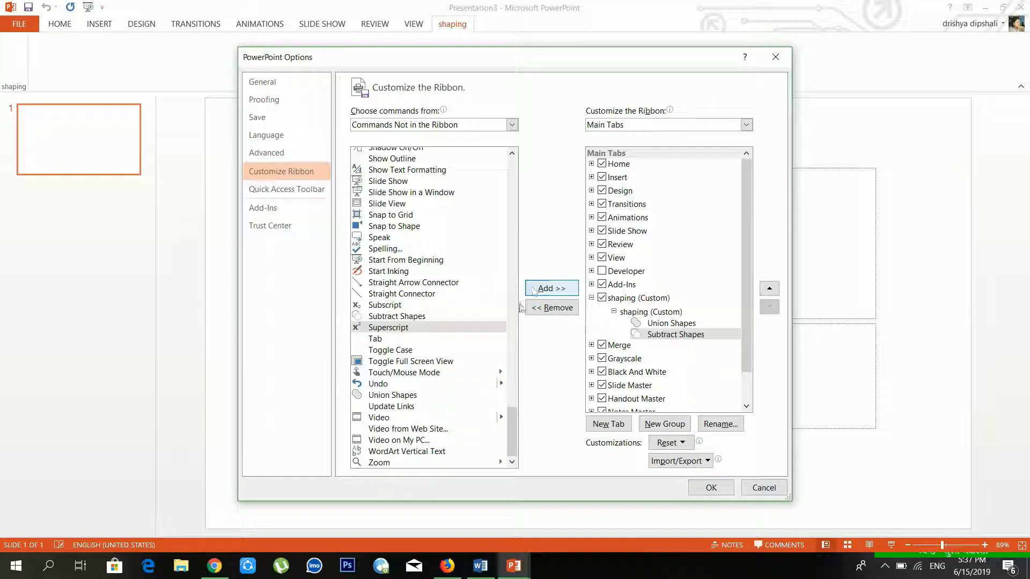
Add Intersect Shapes and Combine Shapes to the shaping group and close Options with OK
{"action": "left_click_drag", "start_coordinate": [510, 423], "coordinate": [510, 410]}
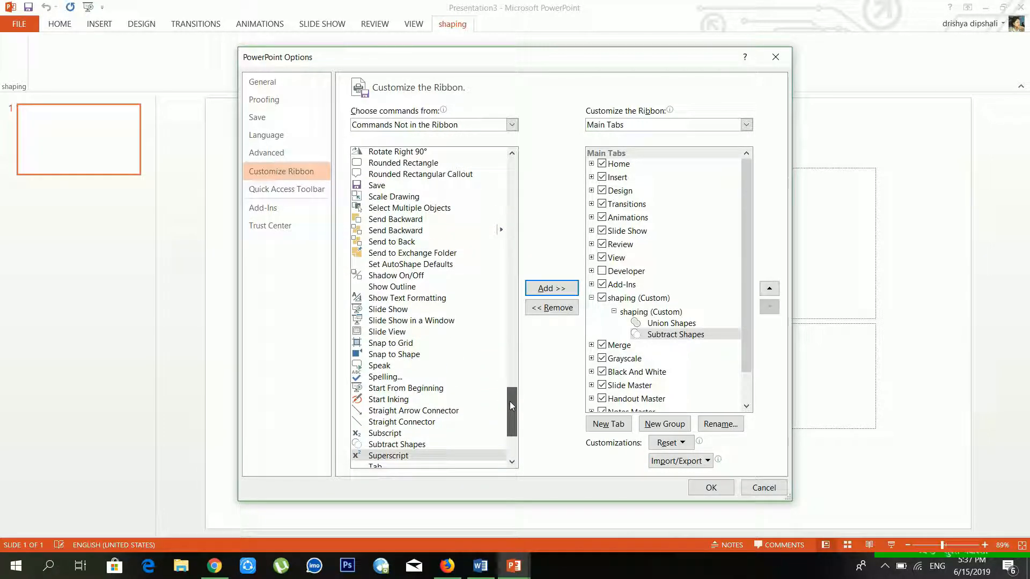
{"action": "left_click_drag", "start_coordinate": [509, 401], "coordinate": [519, 295]}
{"action": "left_click", "coordinate": [403, 217]}
{"action": "left_click", "coordinate": [539, 289]}
{"action": "left_click", "coordinate": [397, 182]}
{"action": "left_click", "coordinate": [551, 288]}
{"action": "left_click", "coordinate": [710, 488]}
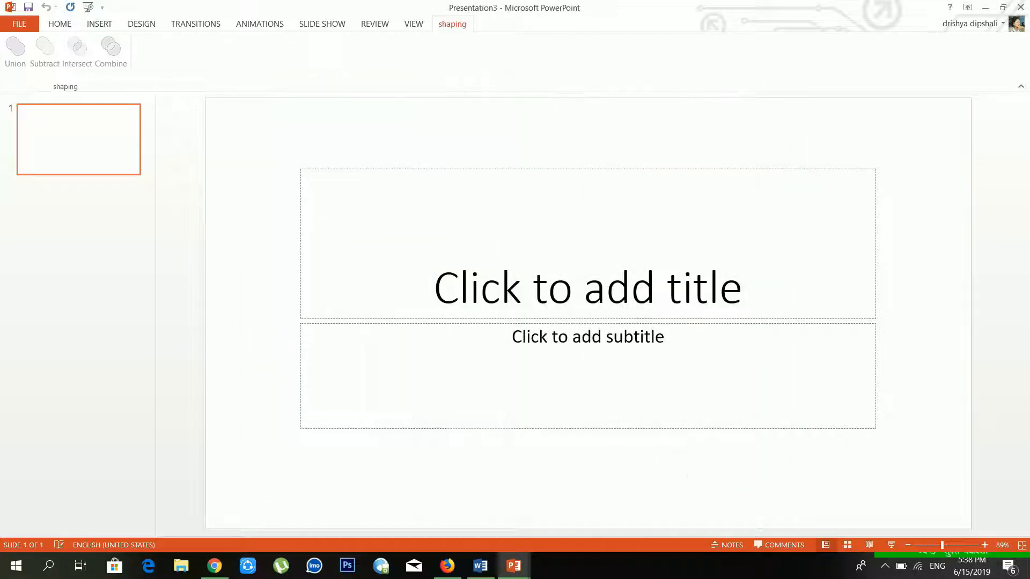